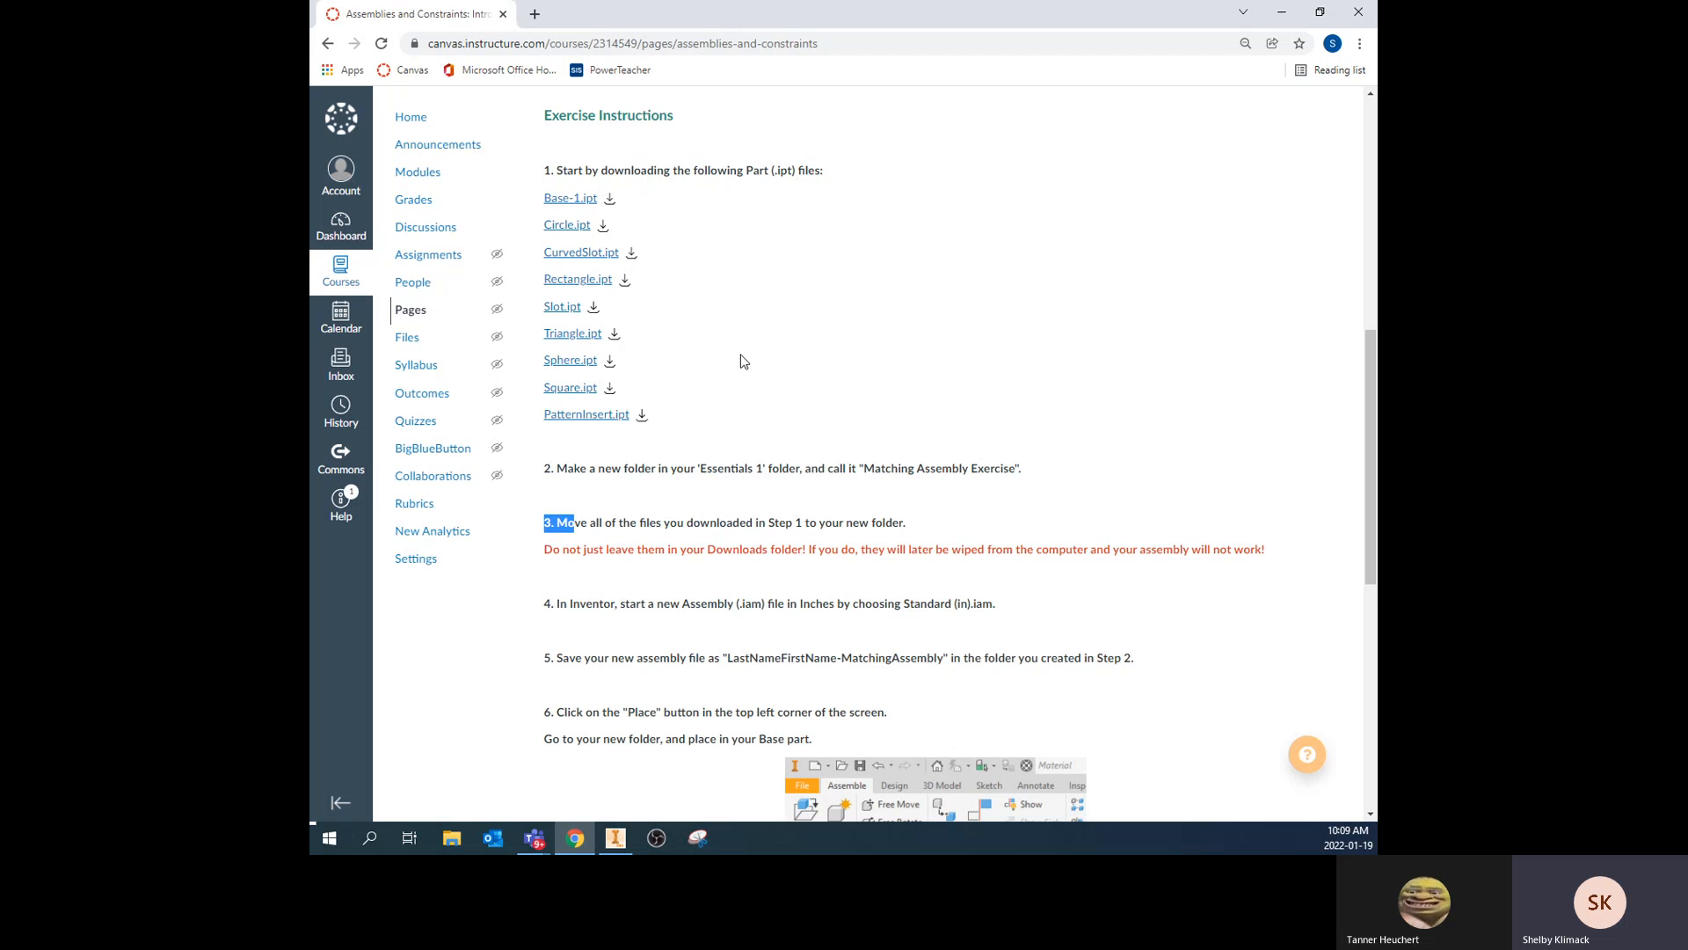
# - Review the assignment instructions, highlighting the Assembly, .iam and .ipt references
pyautogui.moveTo(867, 467); pyautogui.dragTo(978, 471)
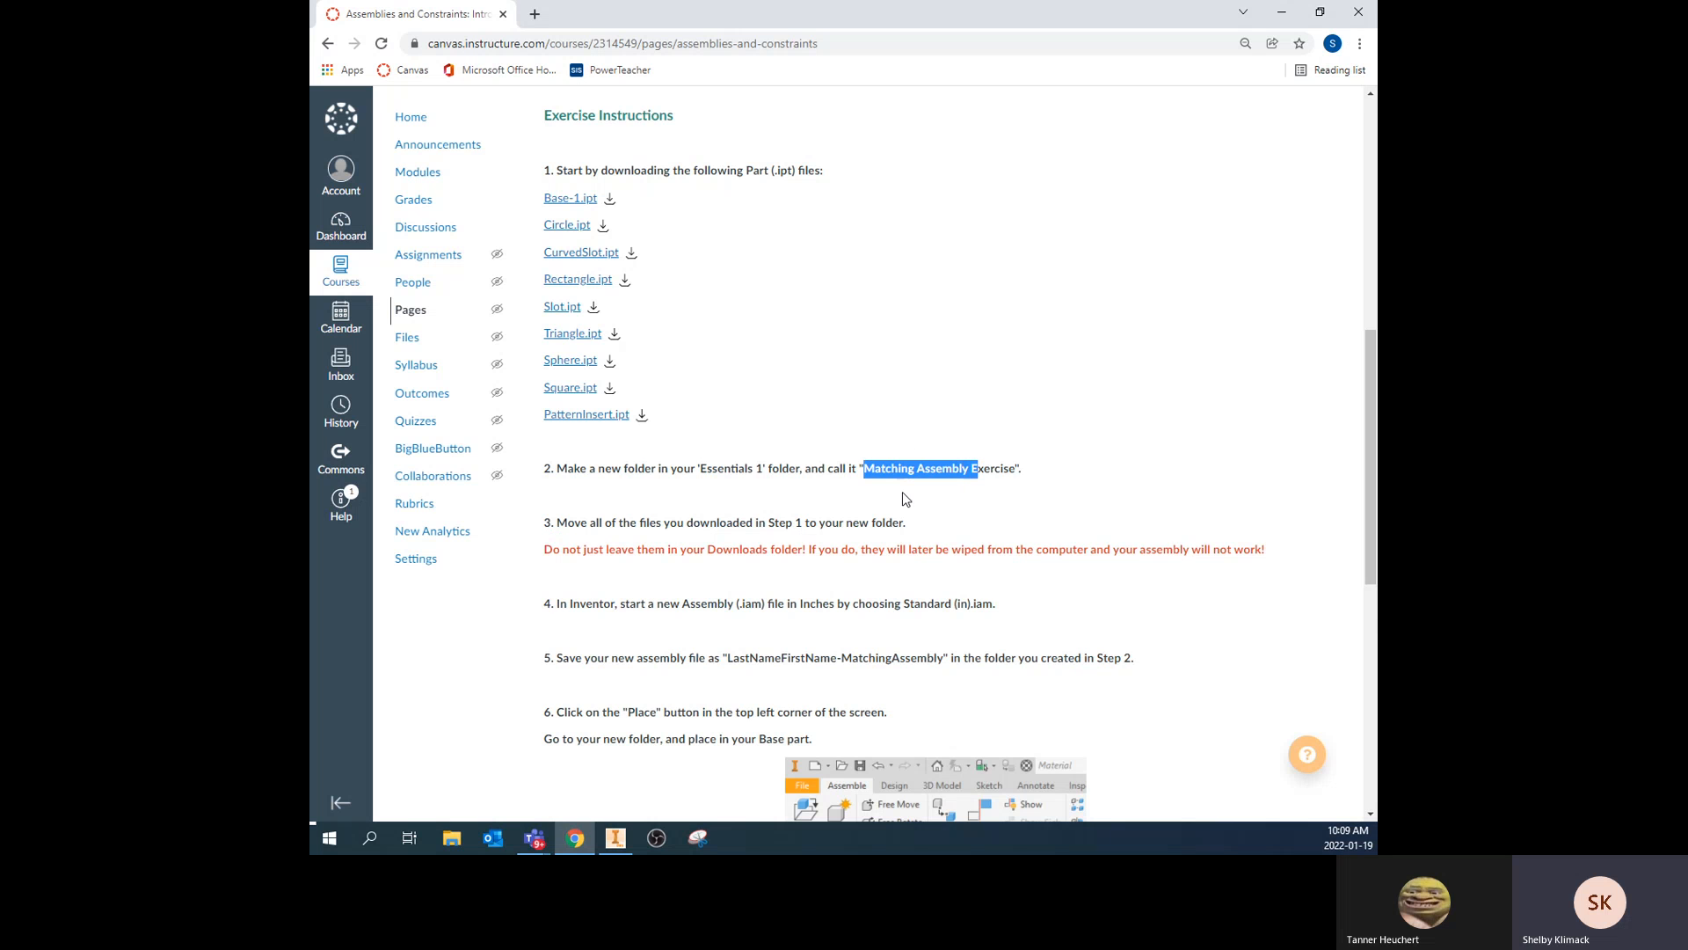
pyautogui.scroll(-1, 704, 567)
pyautogui.click(701, 566)
pyautogui.doubleClick(687, 520)
pyautogui.scroll(-2, 841, 562)
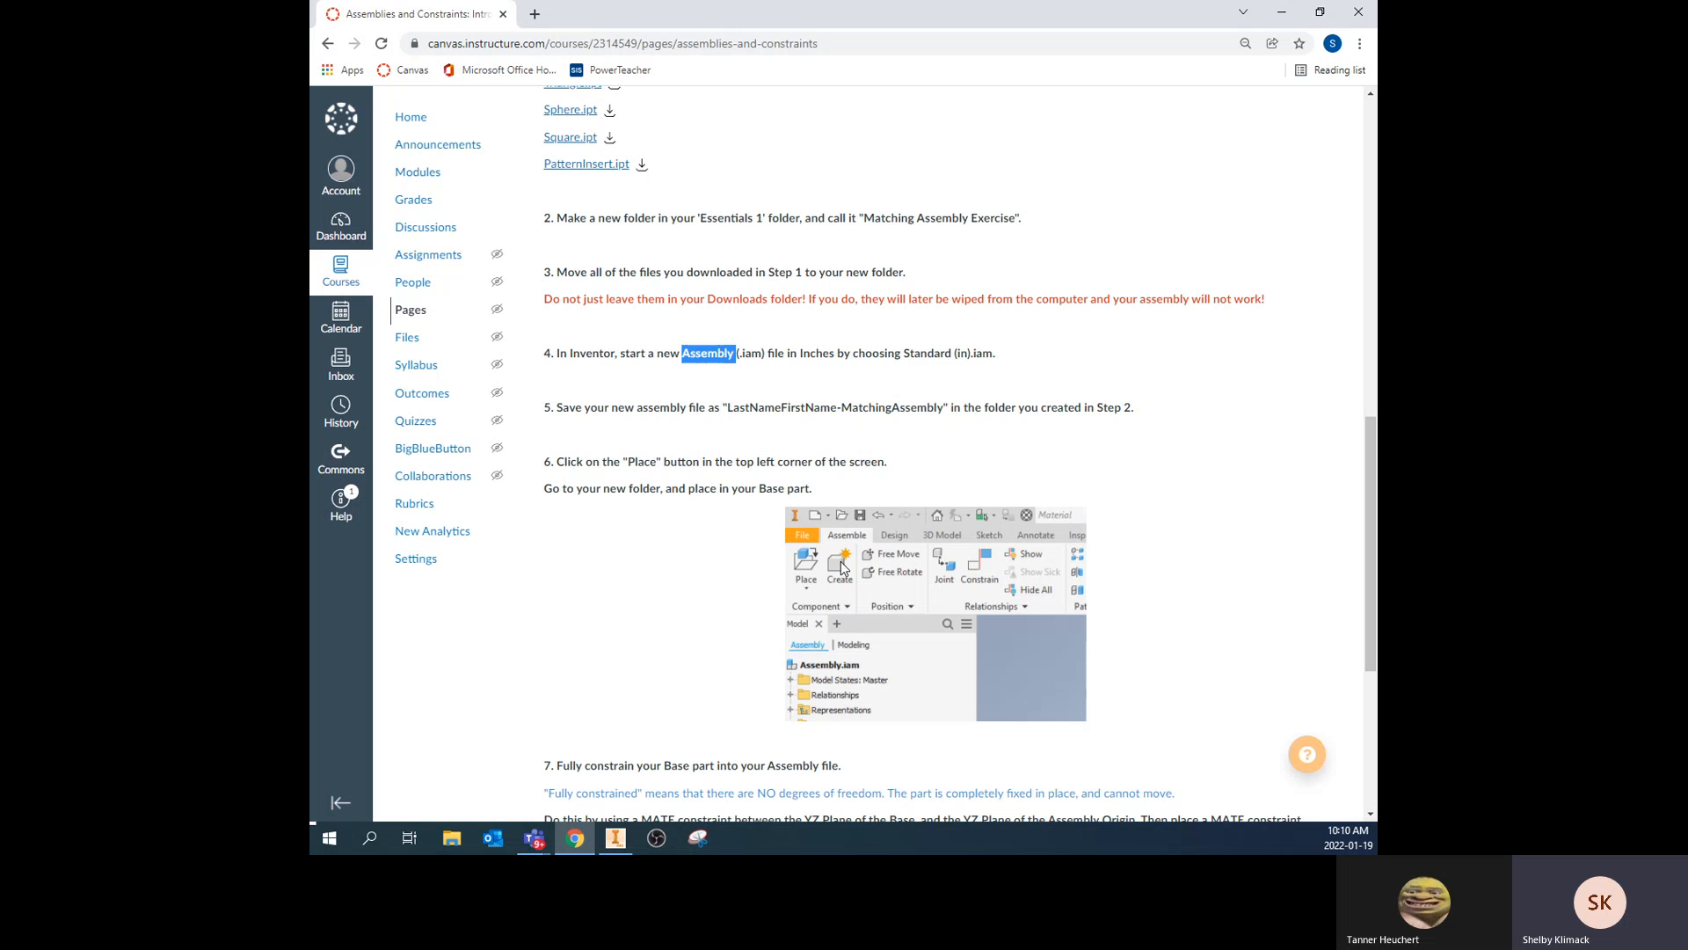
pyautogui.moveTo(741, 354); pyautogui.dragTo(767, 354)
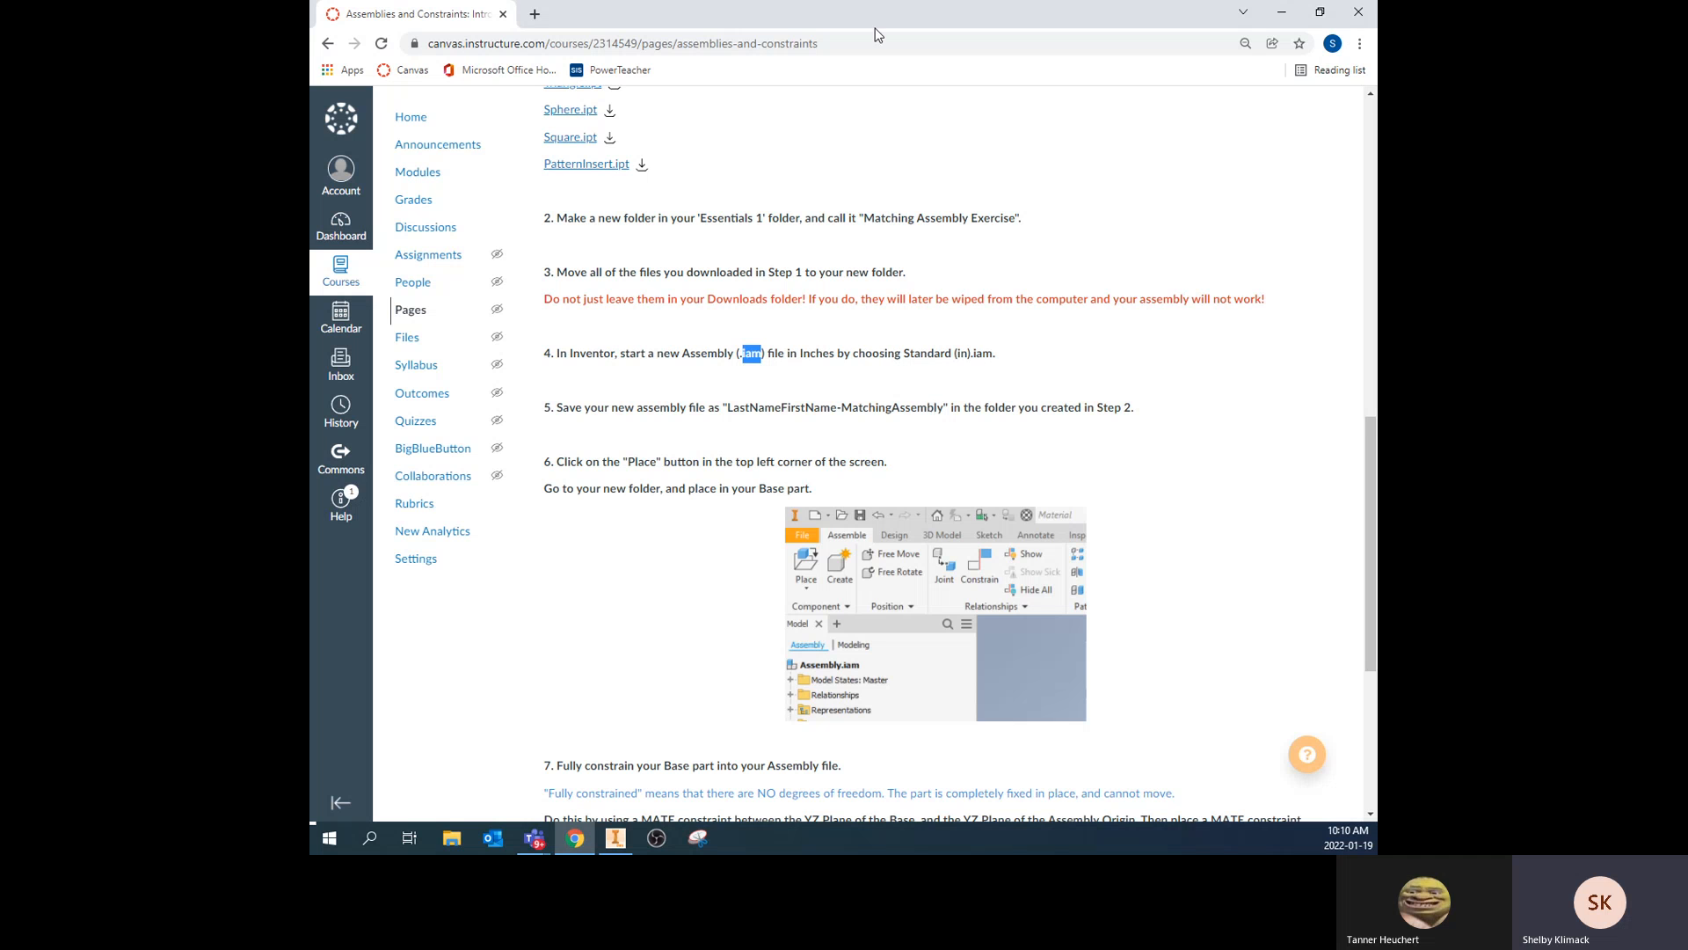
pyautogui.scroll(3, 967, 346)
pyautogui.moveTo(777, 171); pyautogui.dragTo(794, 171)
pyautogui.scroll(-1, 965, 462)
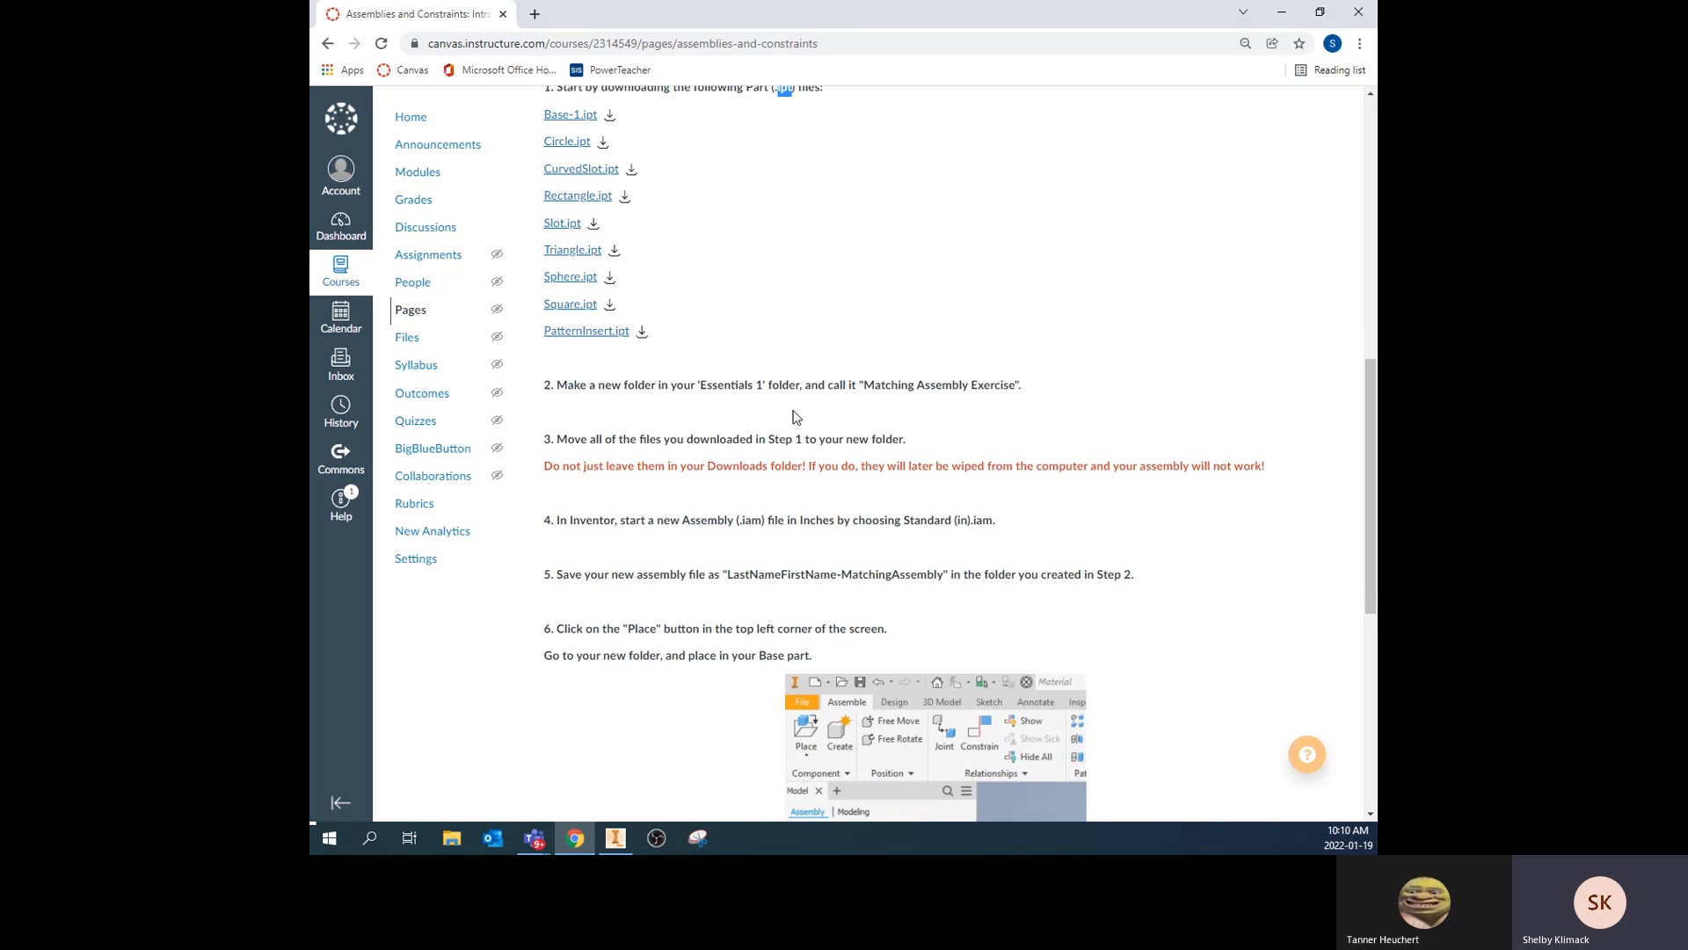
pyautogui.moveTo(742, 519); pyautogui.dragTo(766, 520)
# - Maximize Inventor and select the Standard (in).iam template from the English templates
pyautogui.moveTo(311, 148); pyautogui.dragTo(853, 65)
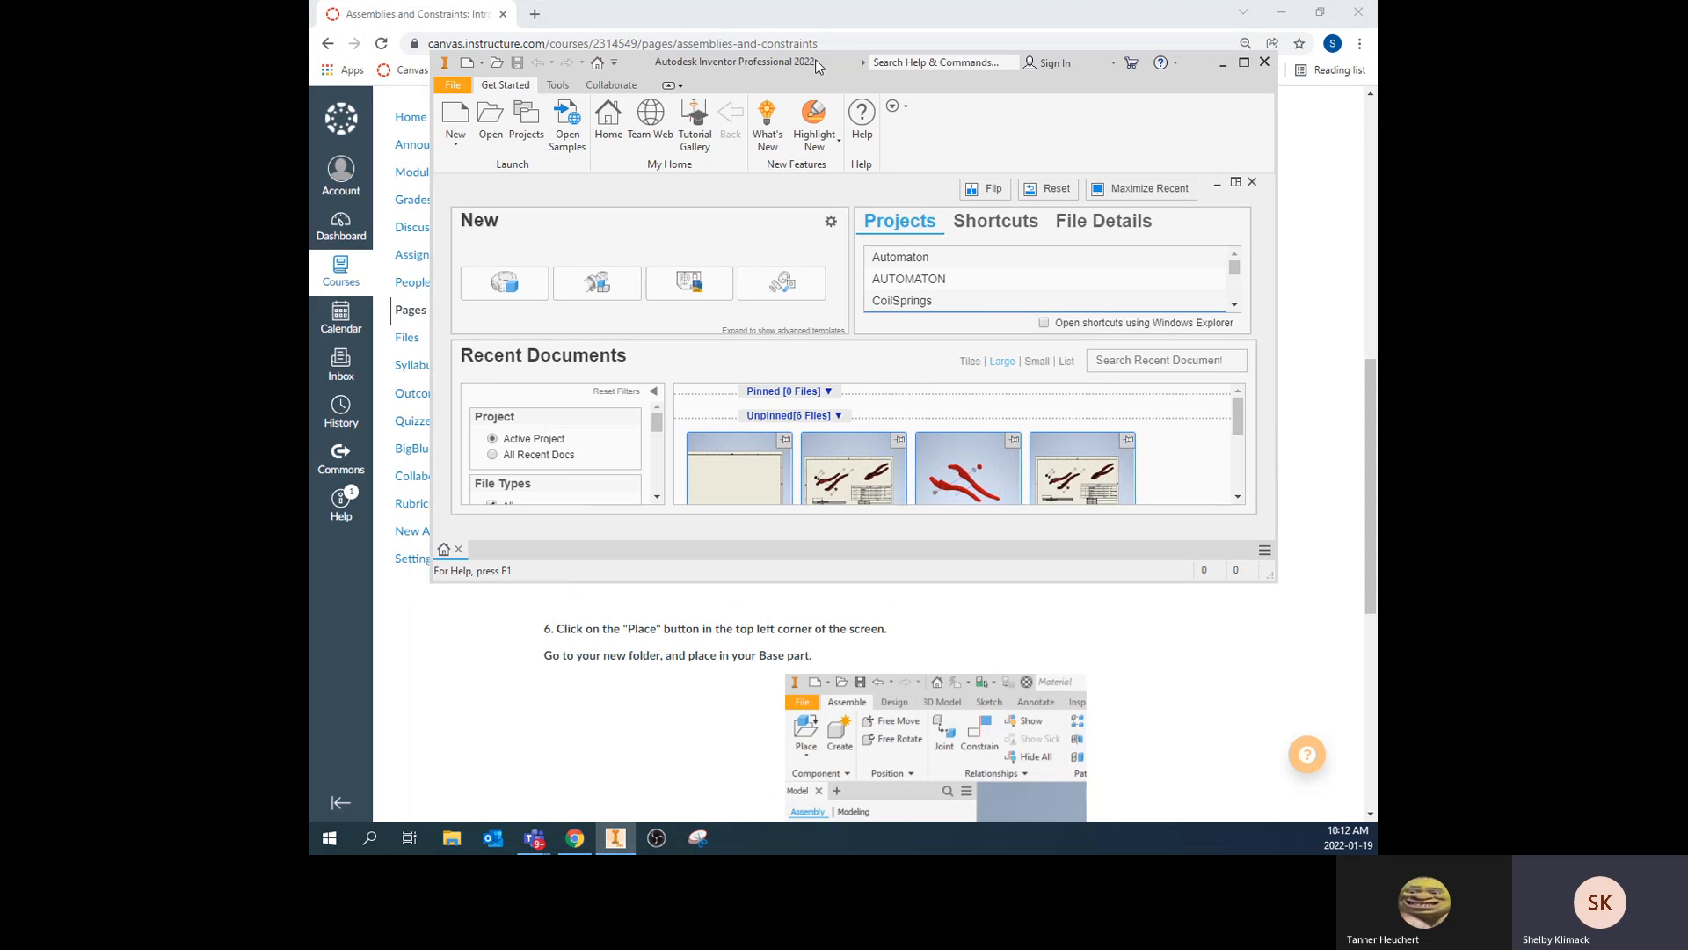
pyautogui.doubleClick(815, 60)
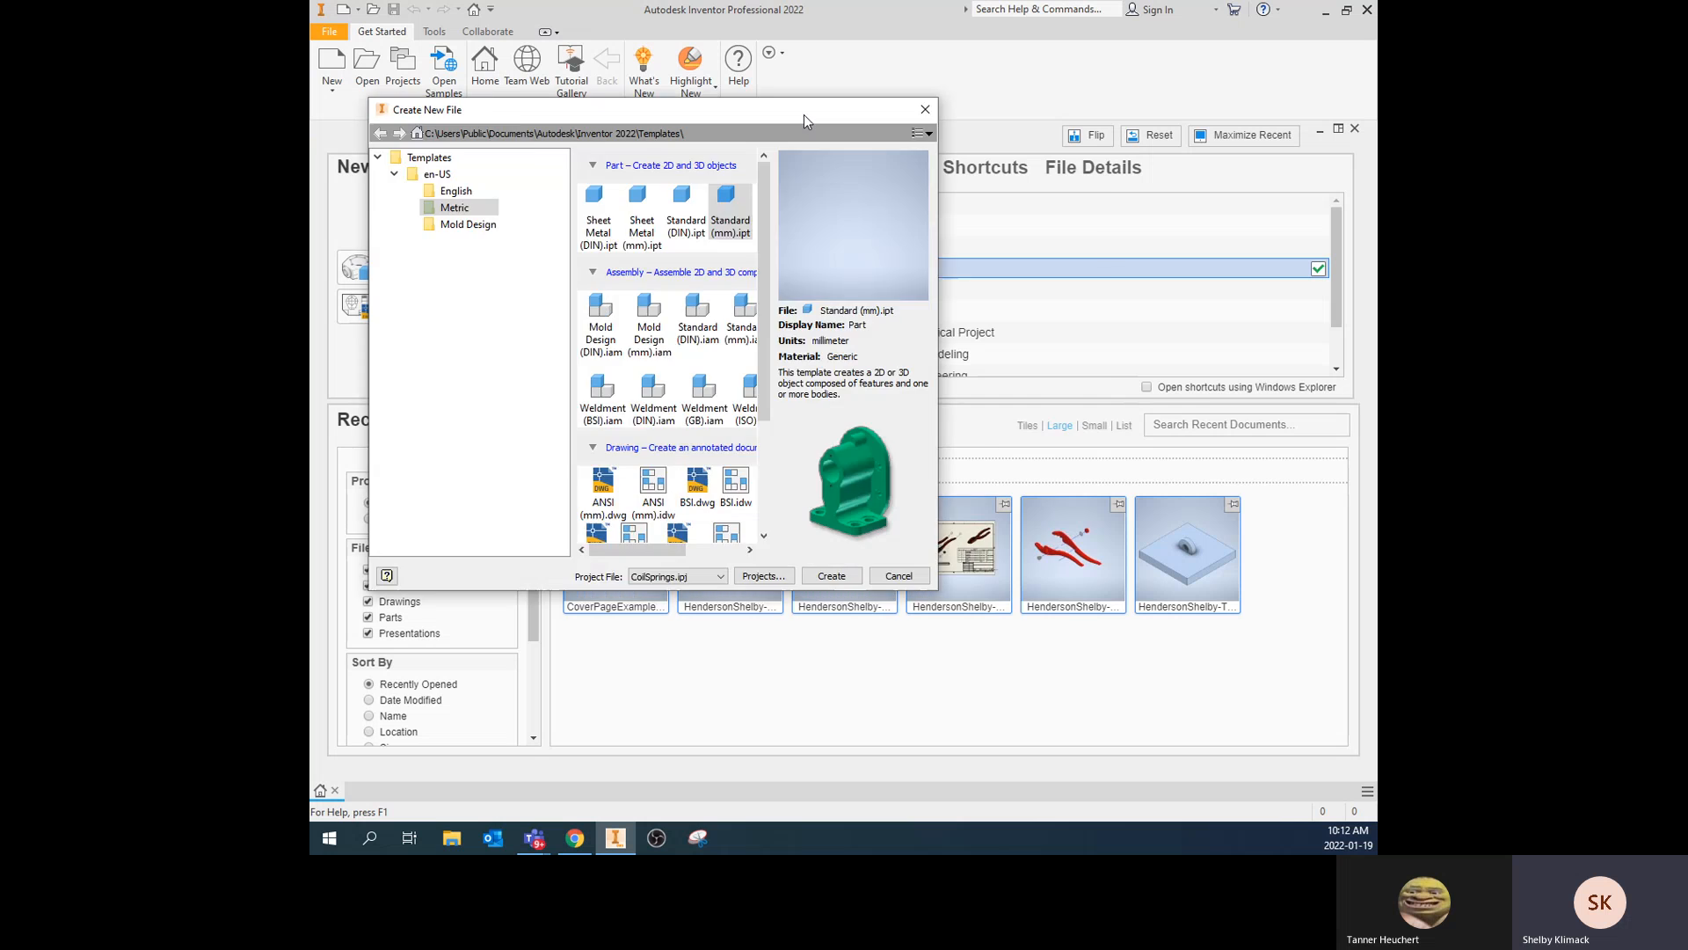
pyautogui.moveTo(804, 114); pyautogui.dragTo(957, 125)
pyautogui.click(606, 204)
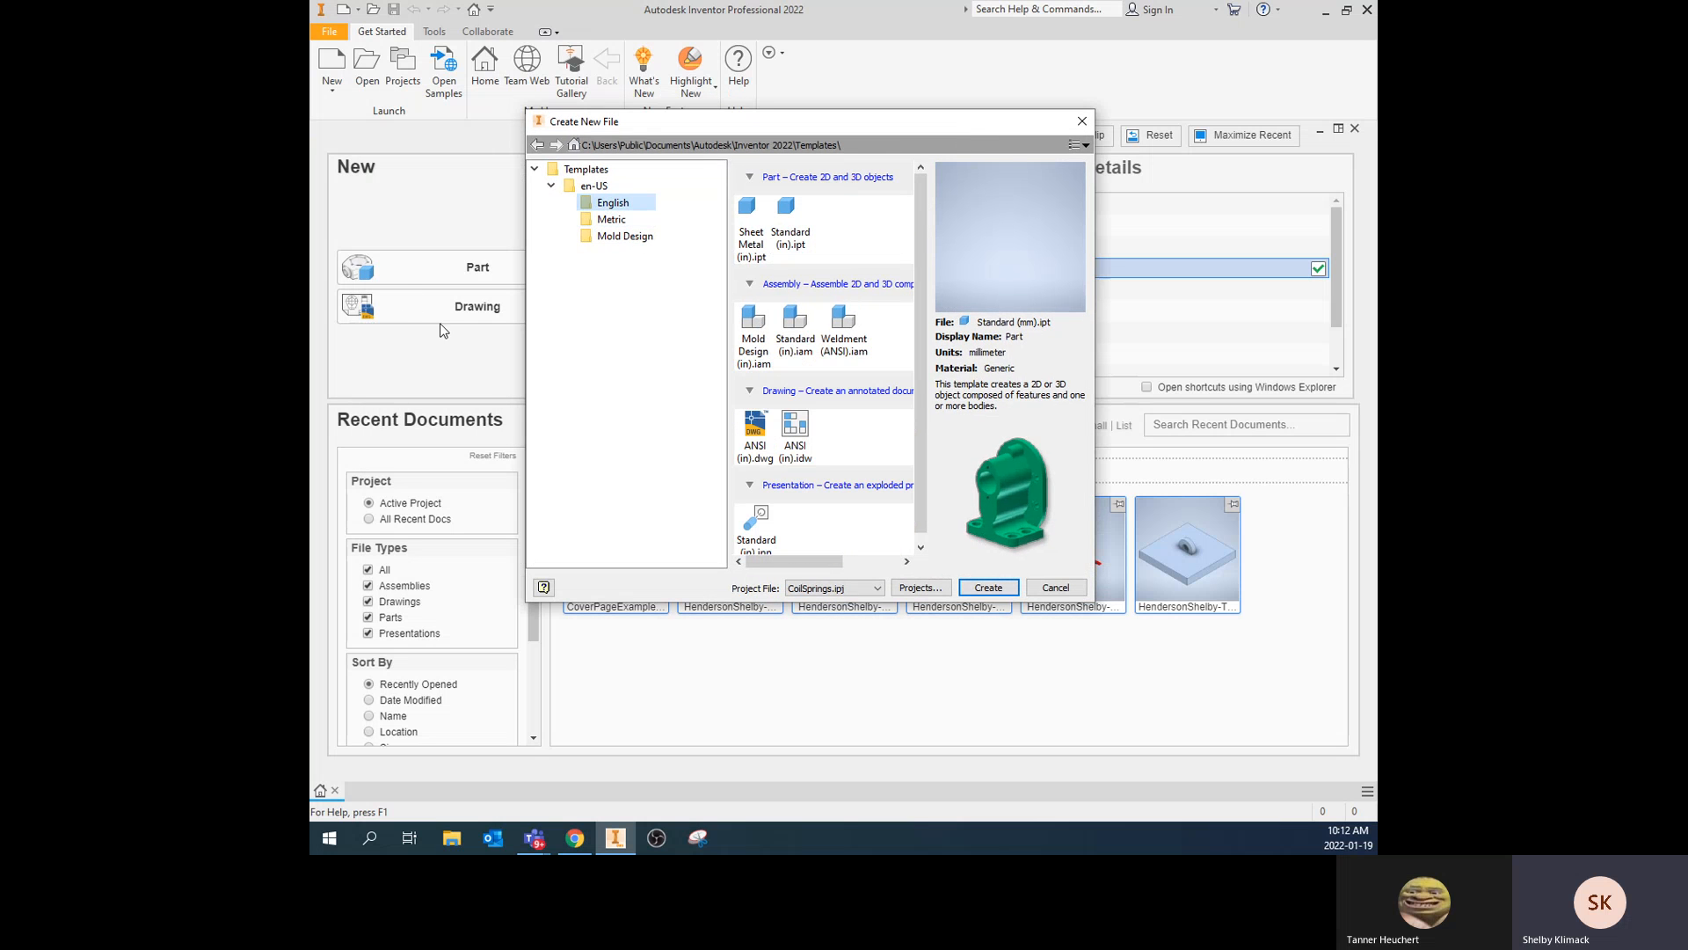
pyautogui.click(863, 430)
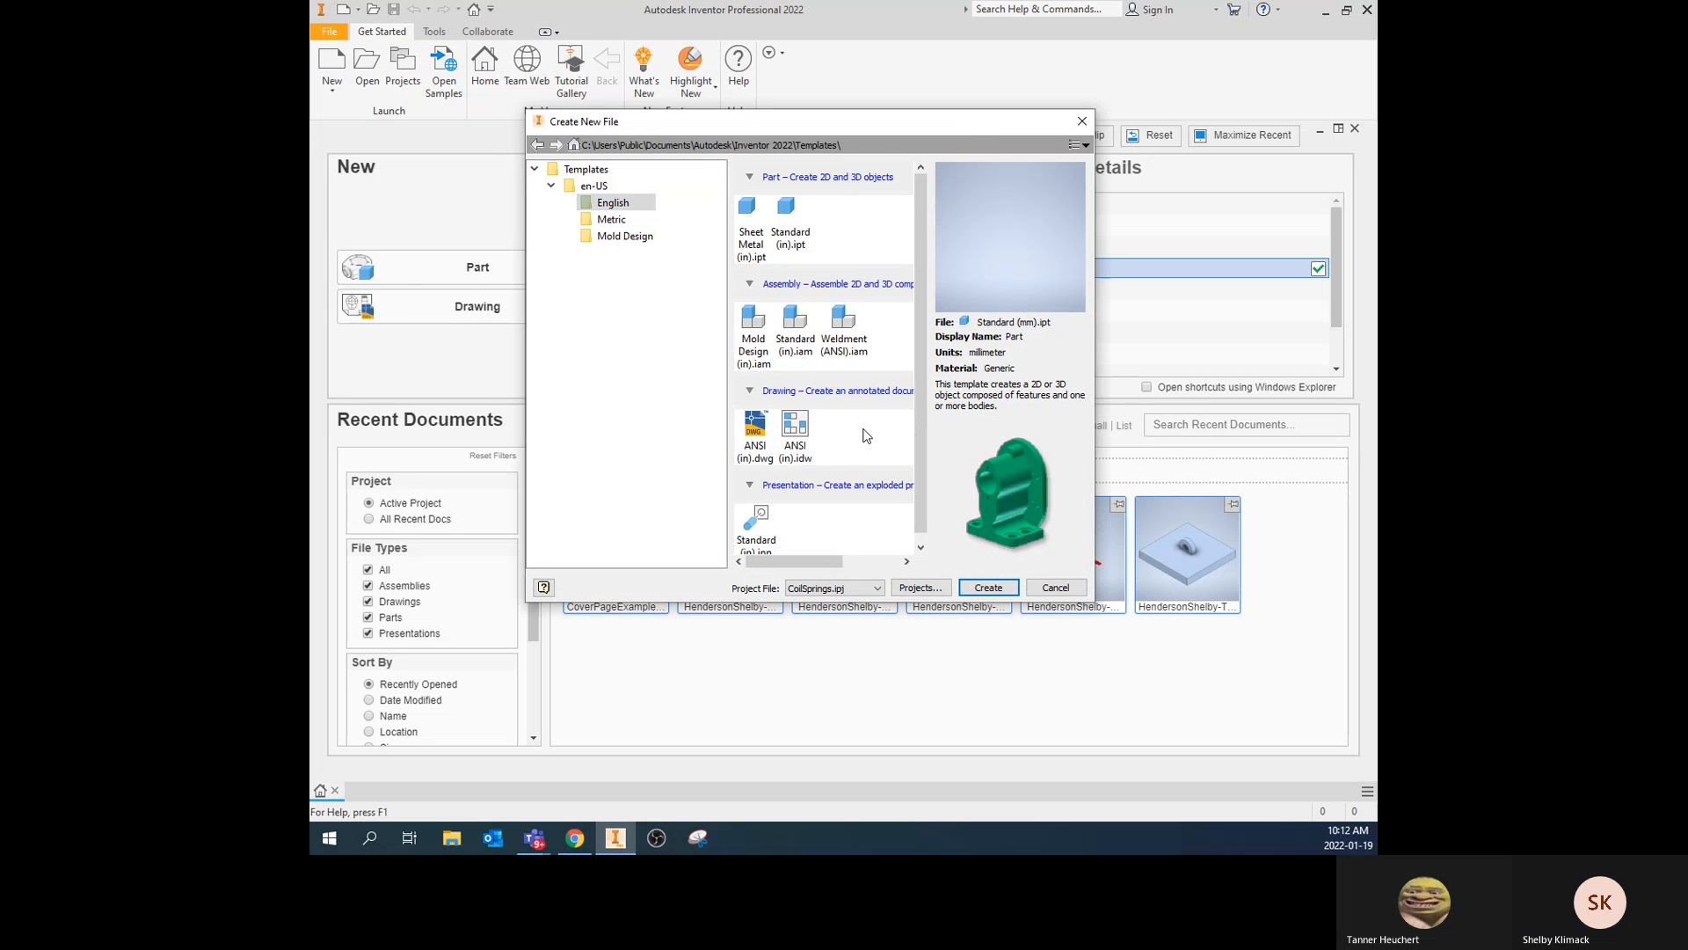
pyautogui.click(805, 325)
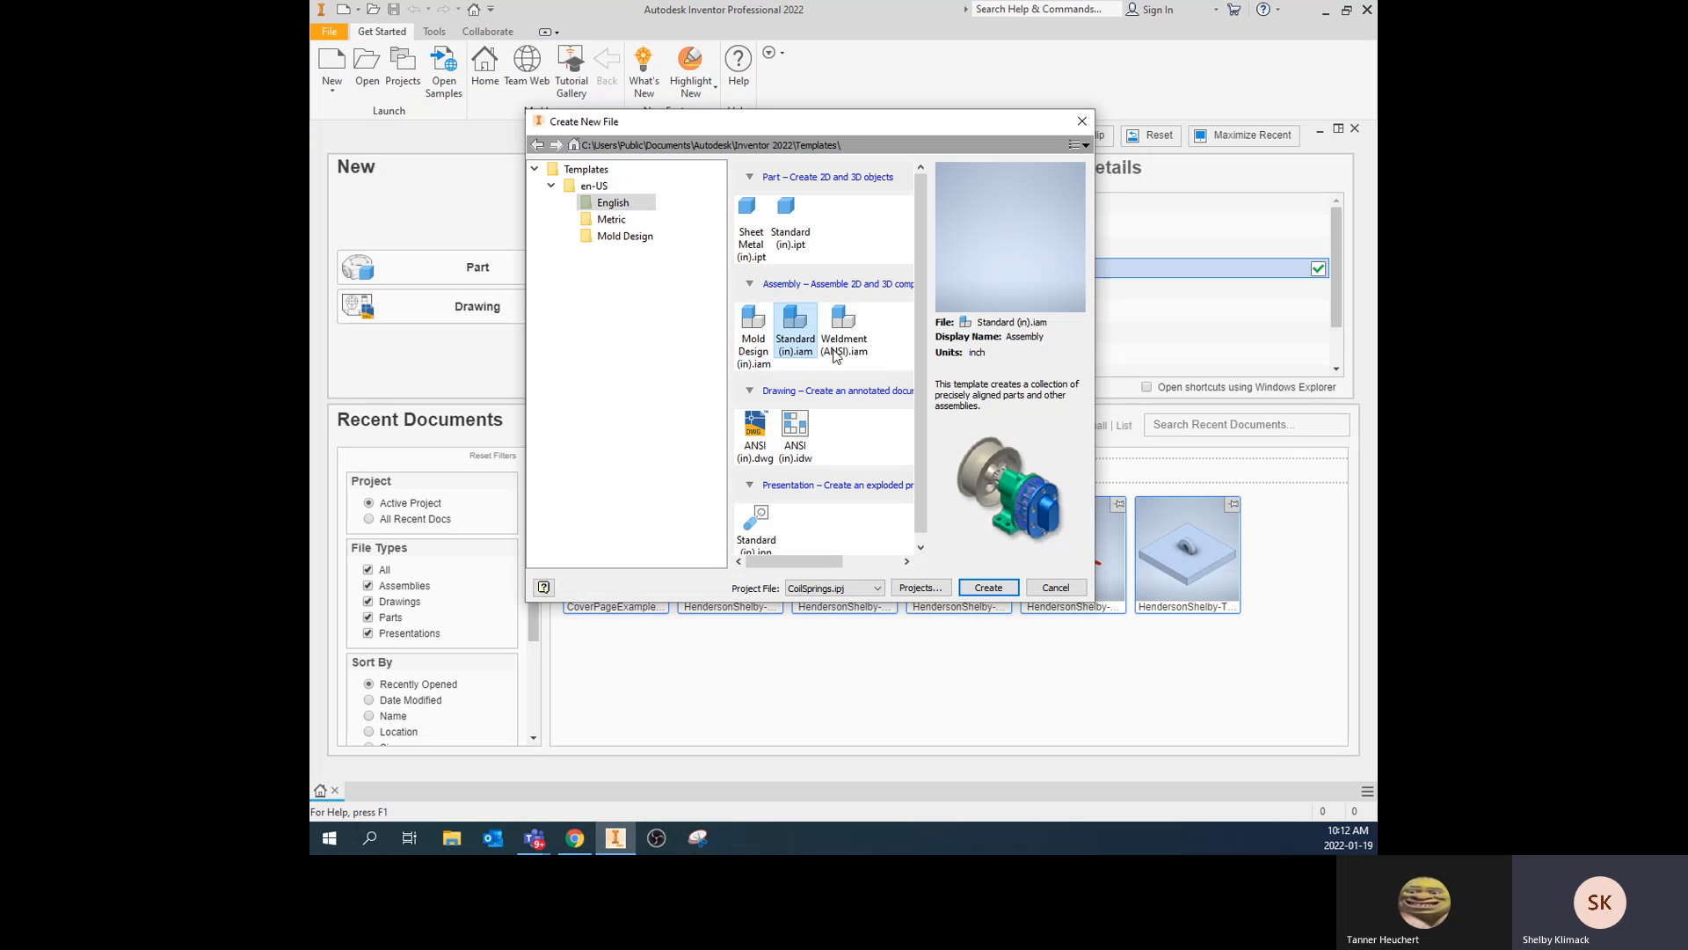
# - Create Assembly1 from the Standard (in).iam template
pyautogui.click(987, 587)
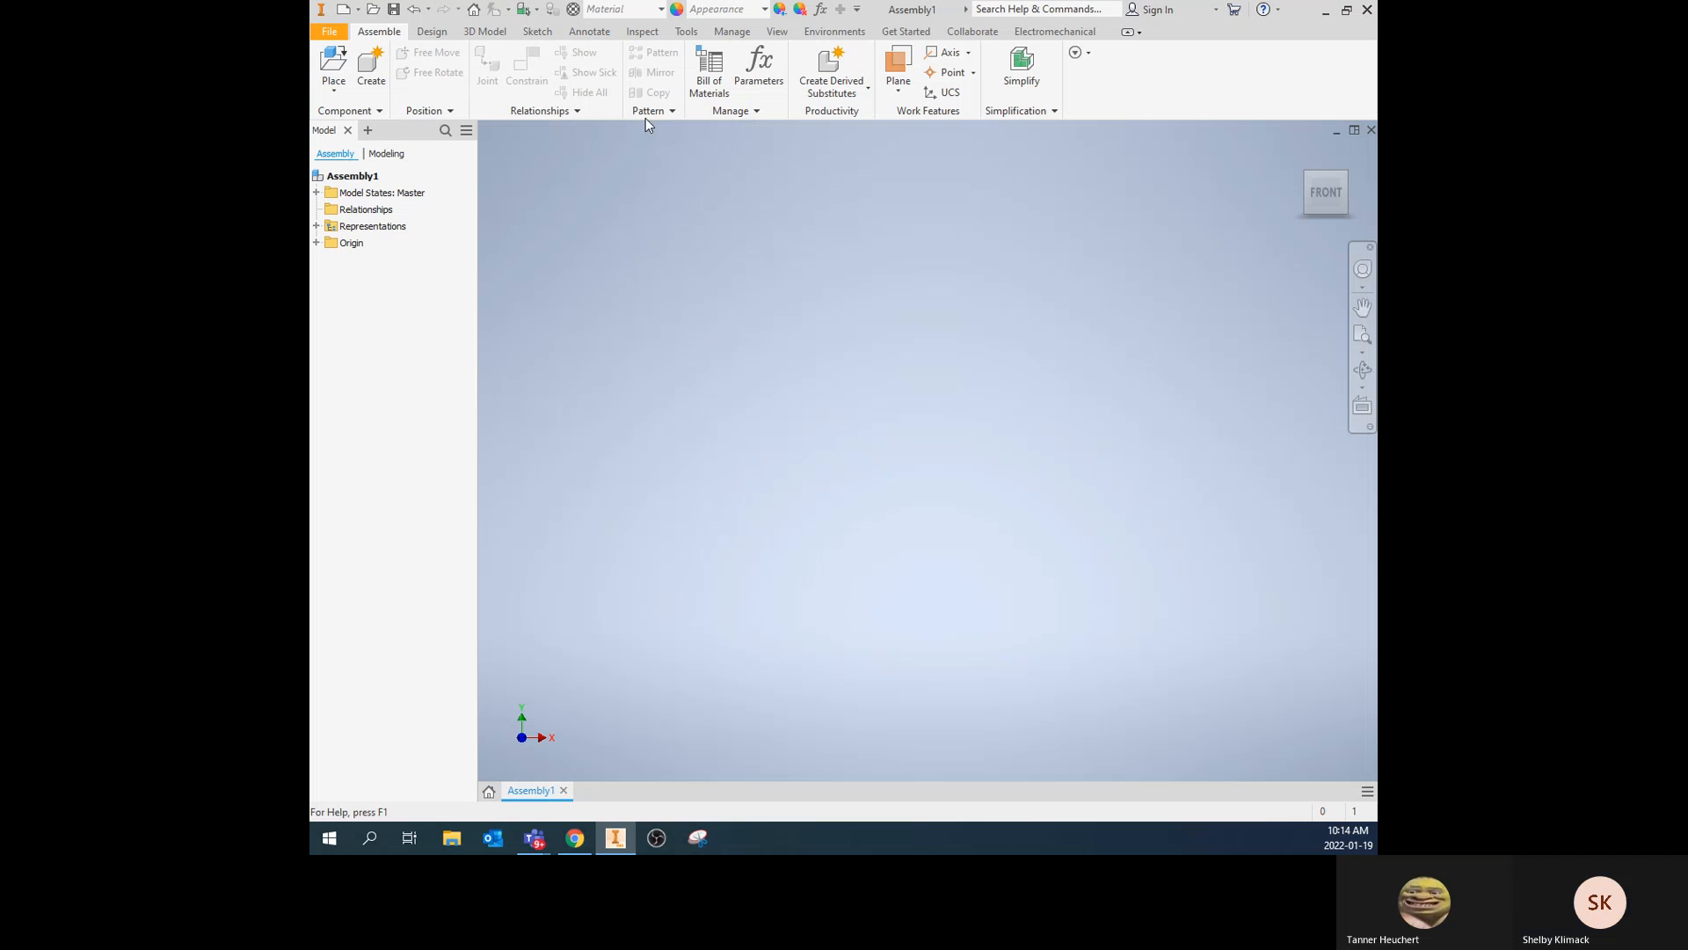
# - Open the Base part from OneDrive > Gr 10 Essentials 1 - Private > Assemblies > MatchingAssemblyAssignment for placement
pyautogui.click(340, 88)
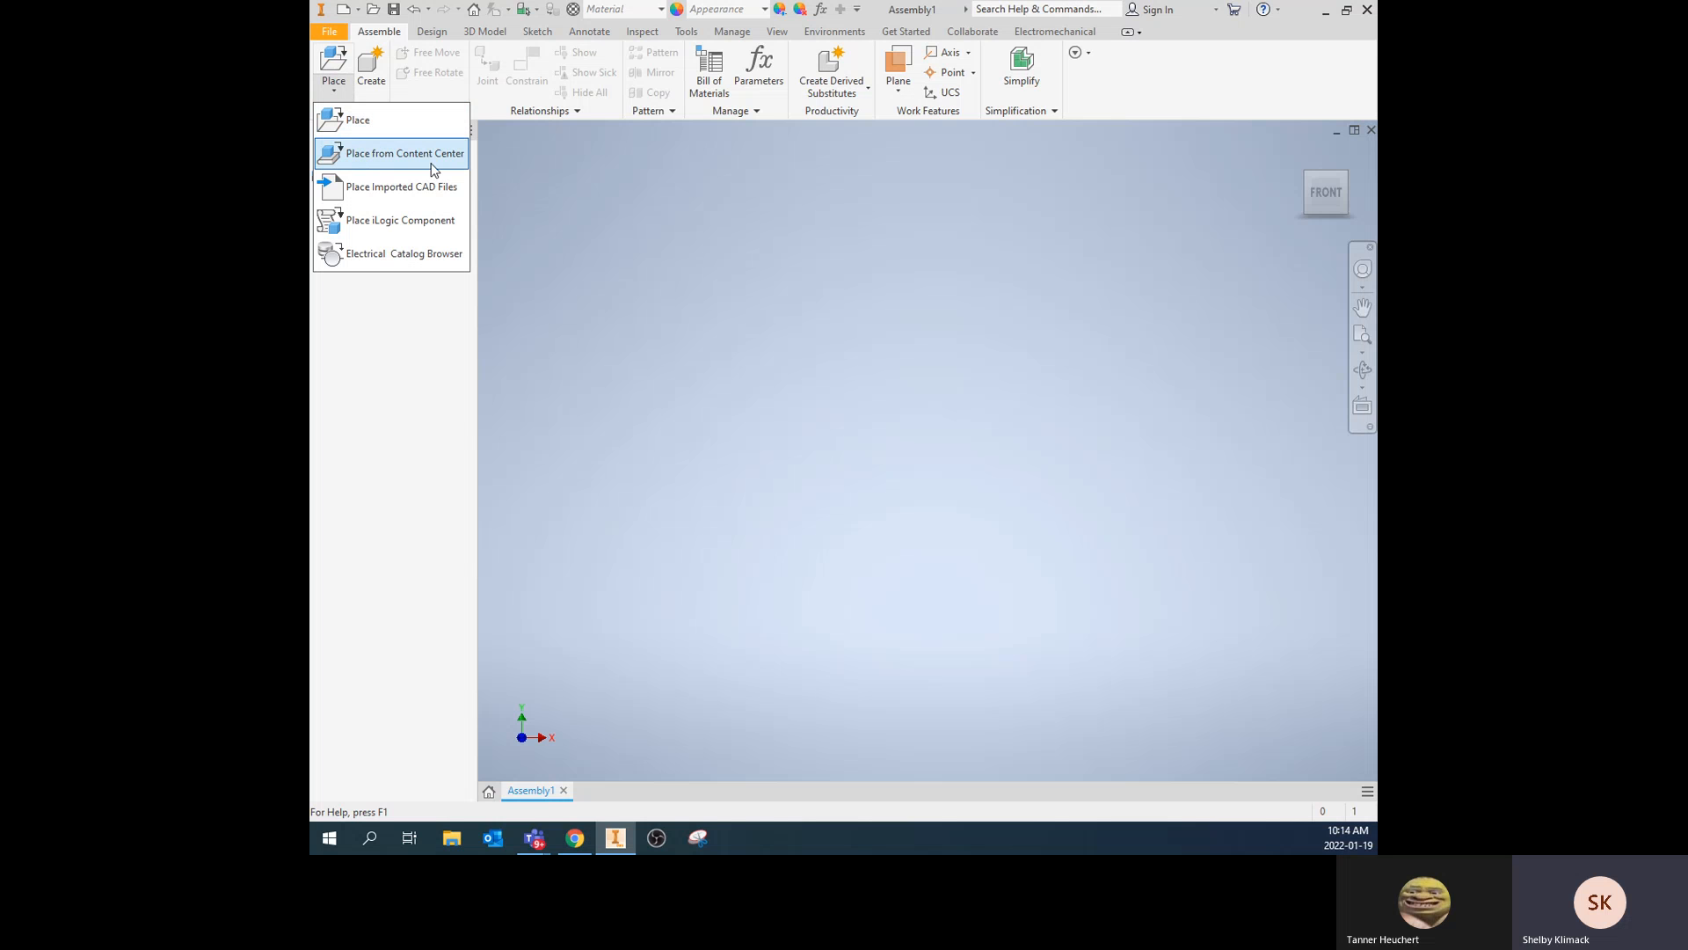
pyautogui.click(338, 86)
pyautogui.click(338, 86)
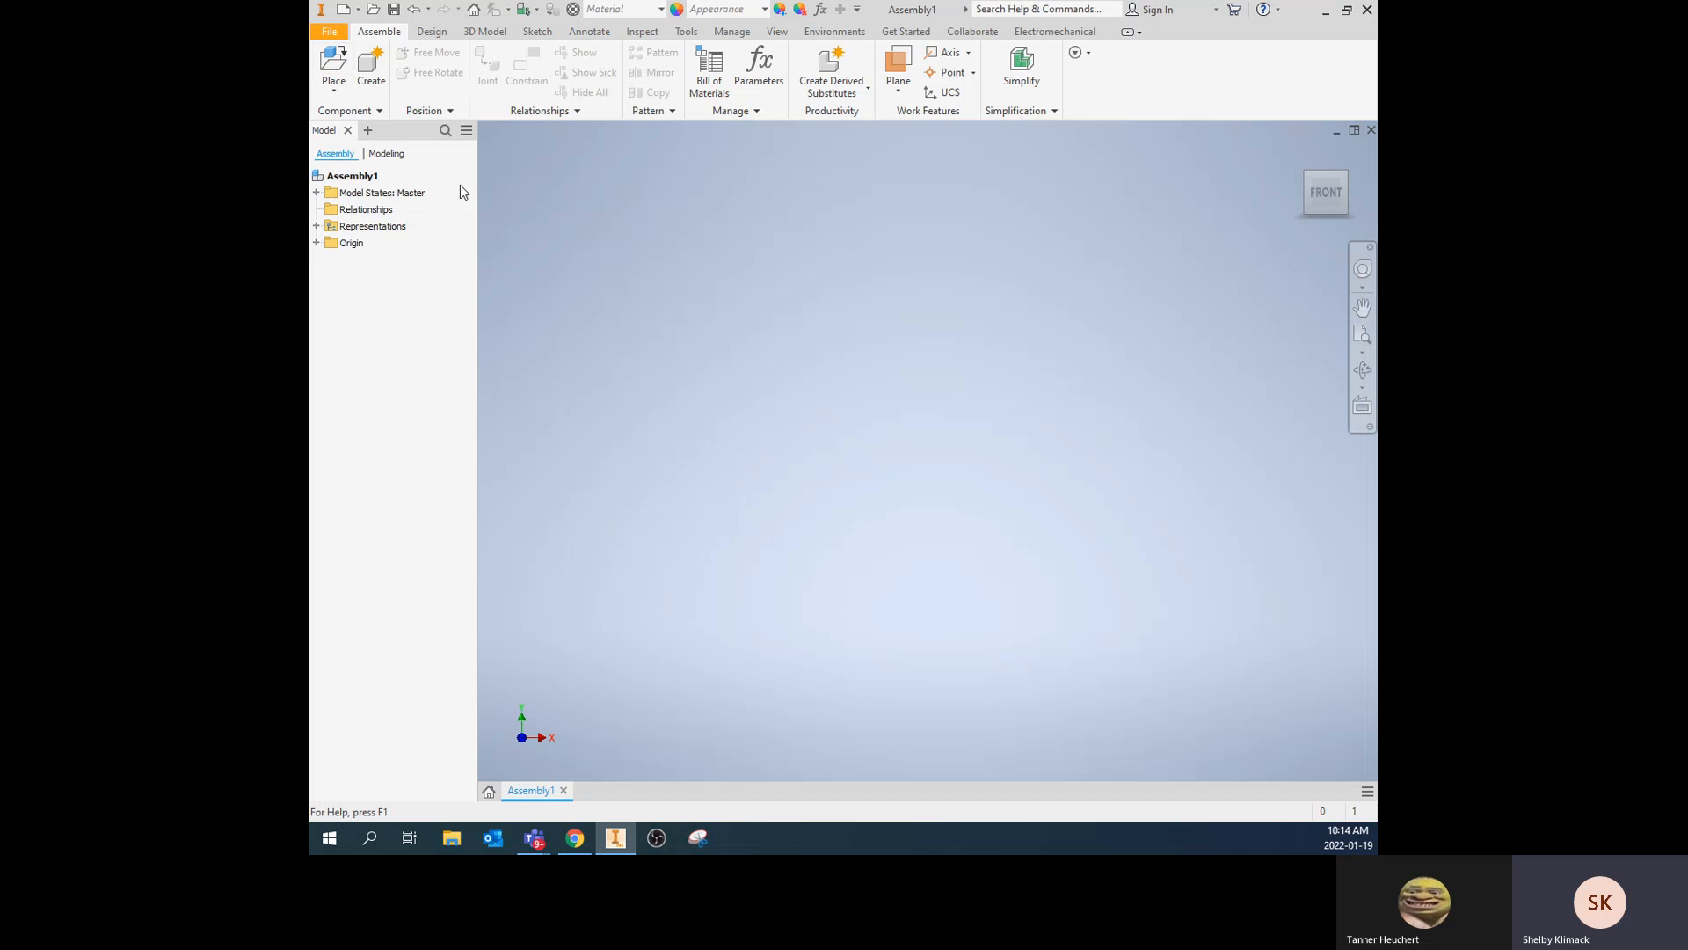
pyautogui.click(368, 135)
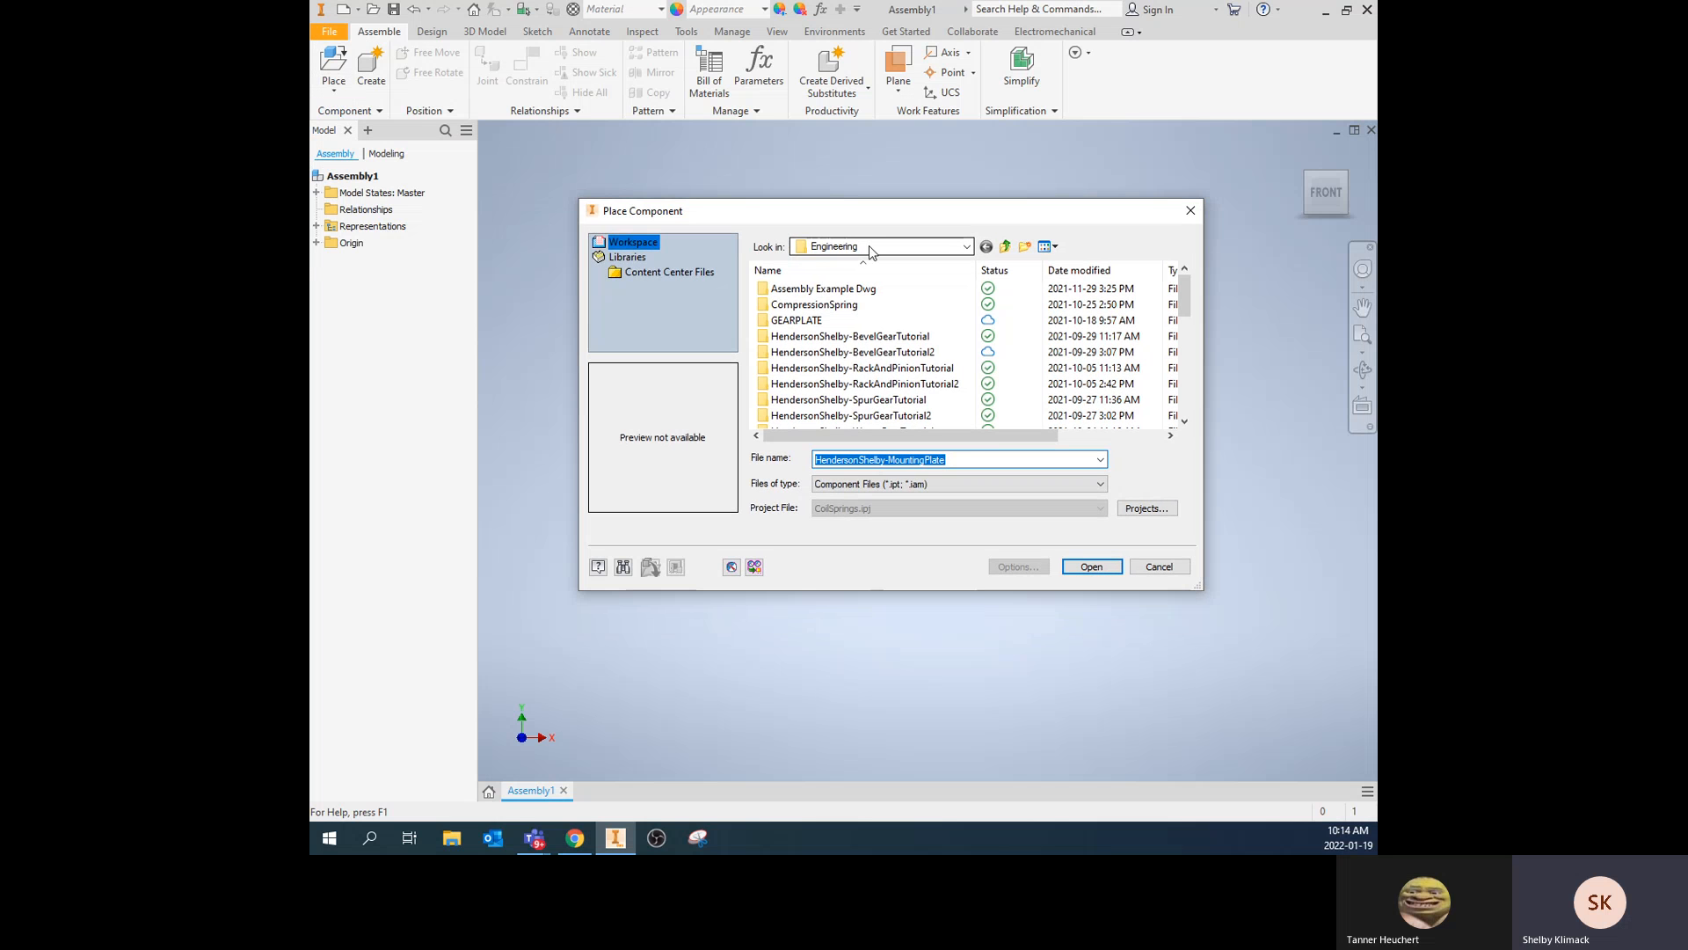
pyautogui.click(870, 248)
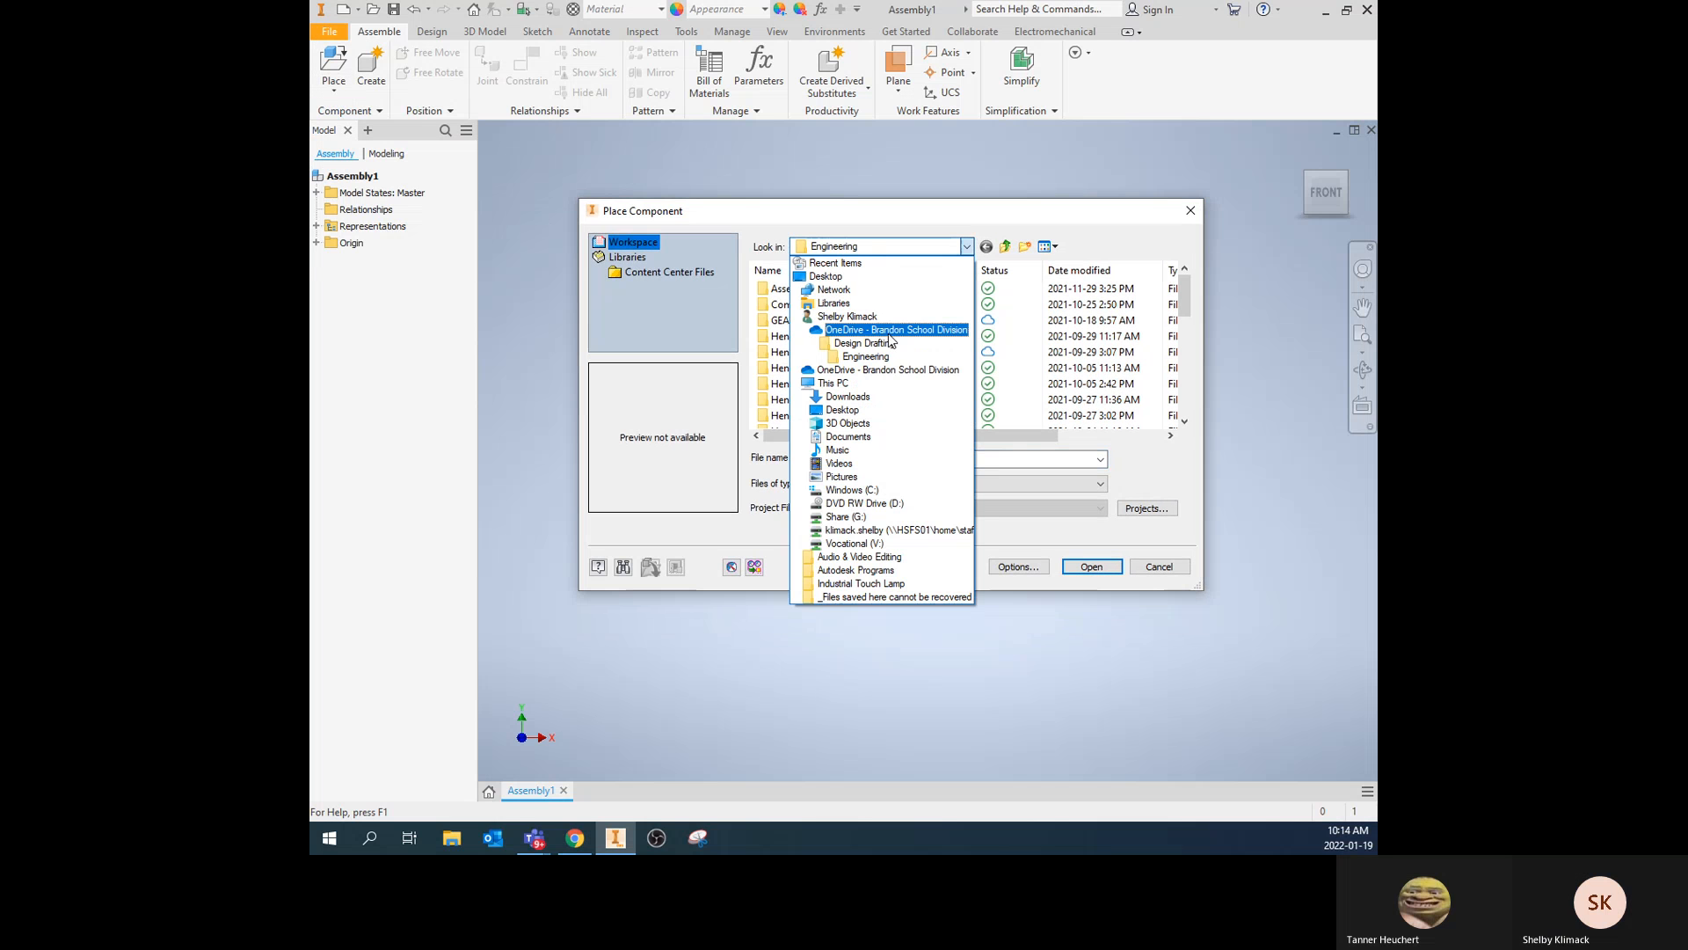
pyautogui.click(888, 330)
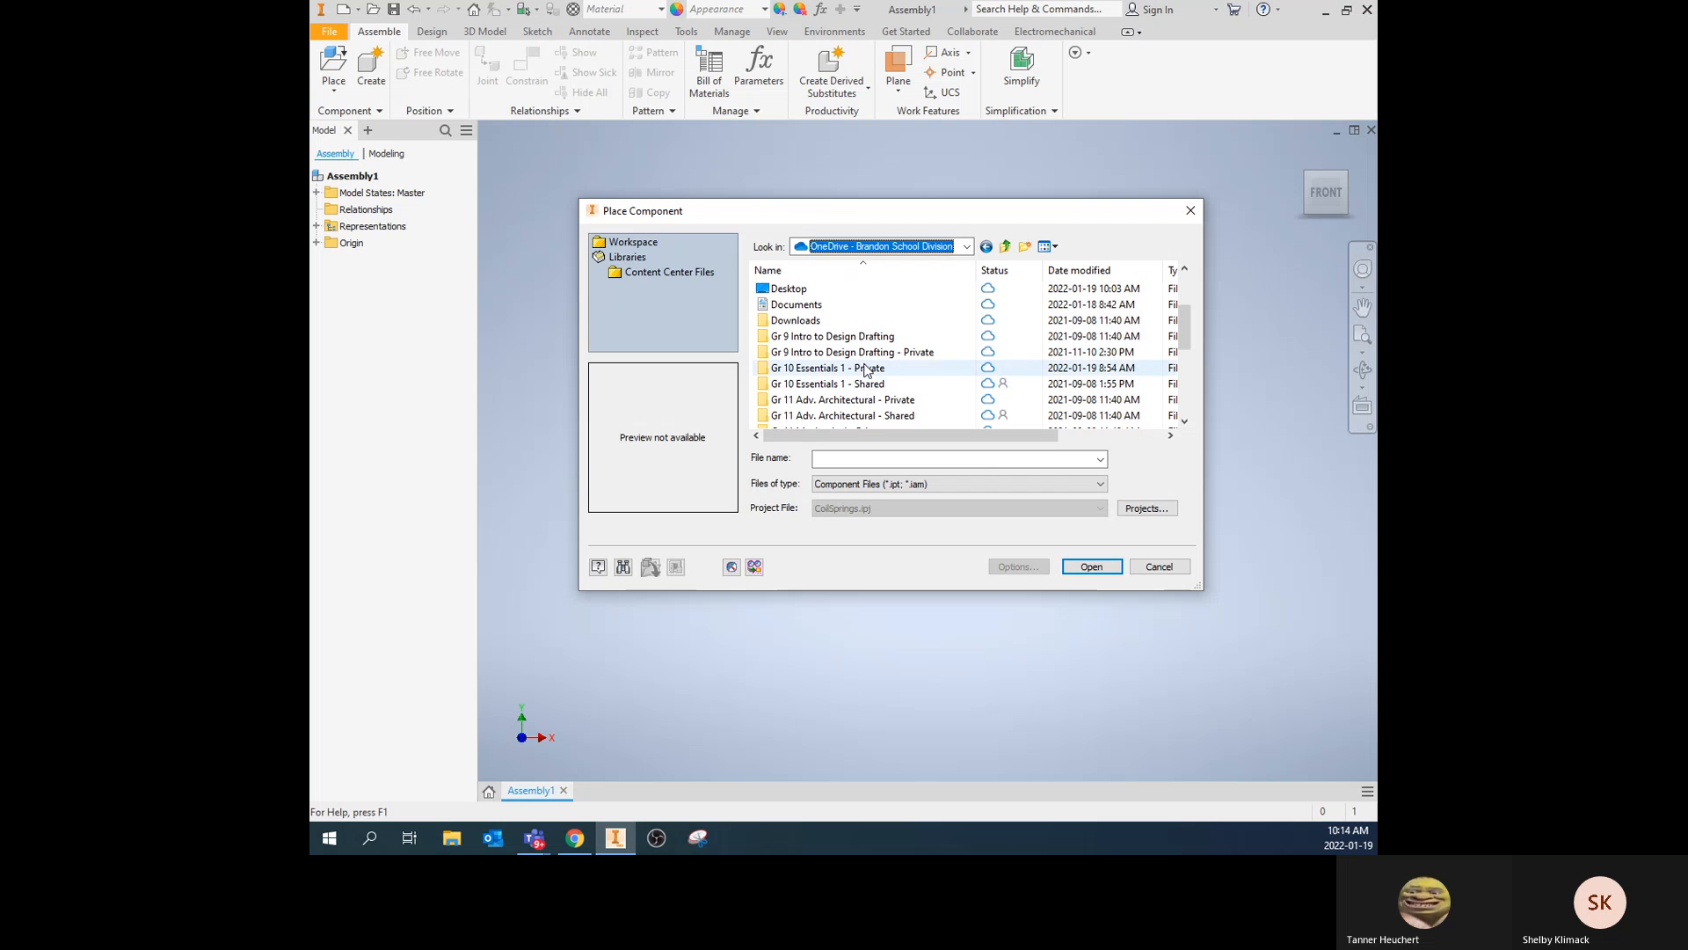
pyautogui.doubleClick(866, 368)
pyautogui.doubleClick(837, 301)
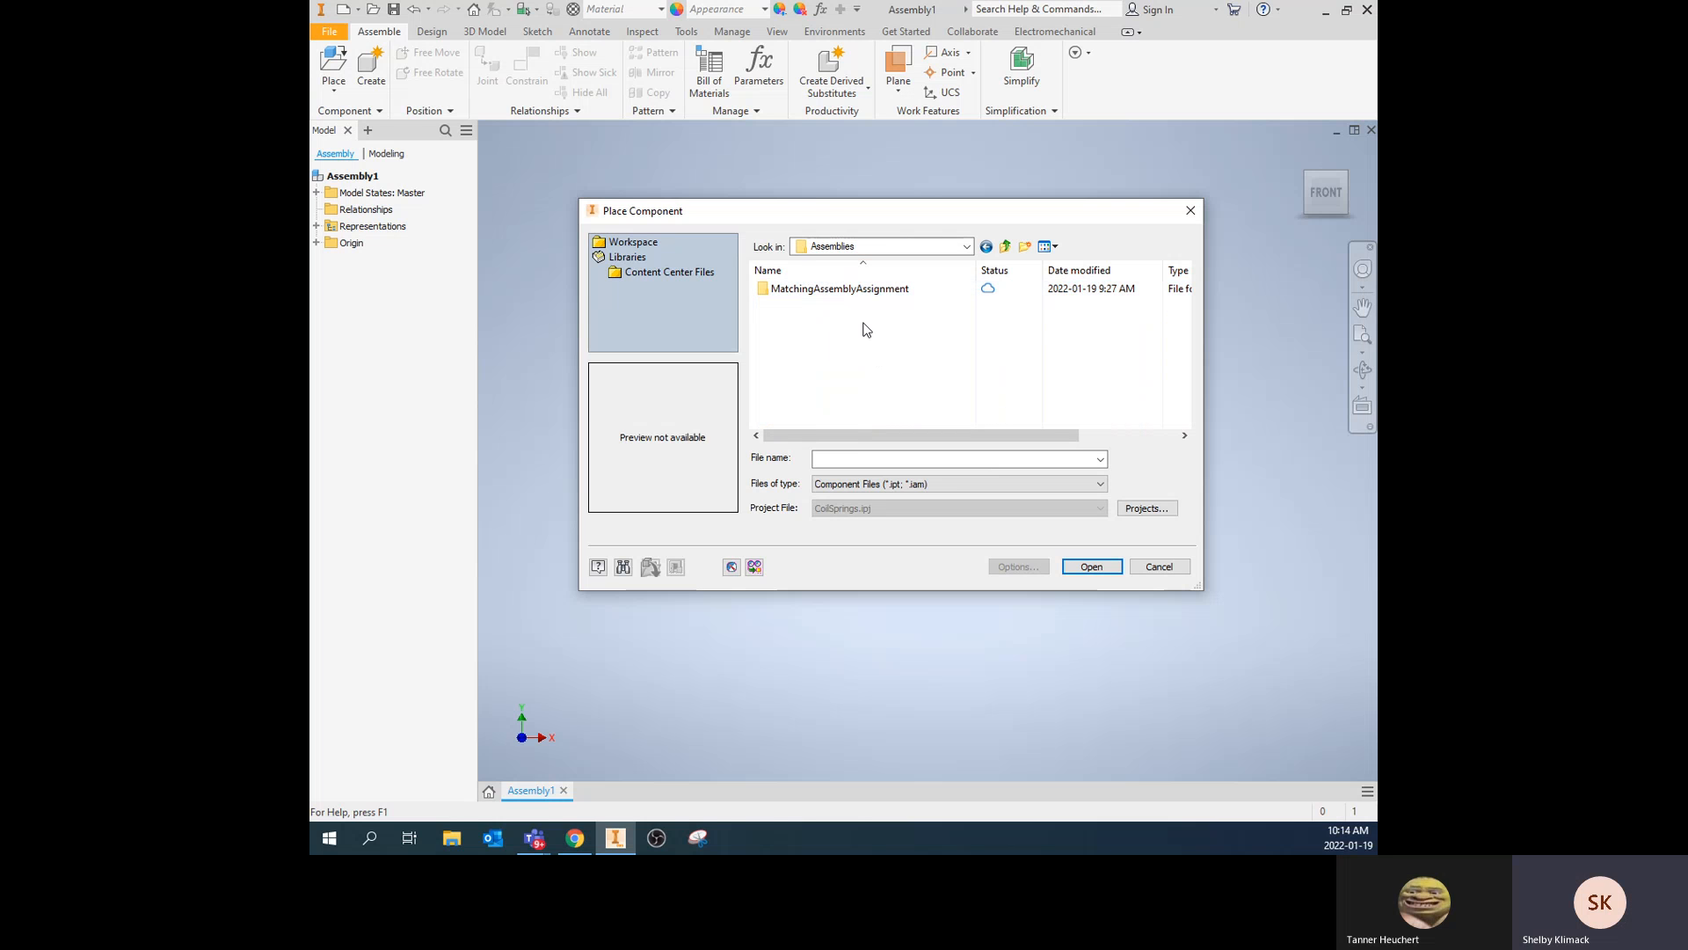
pyautogui.doubleClick(866, 291)
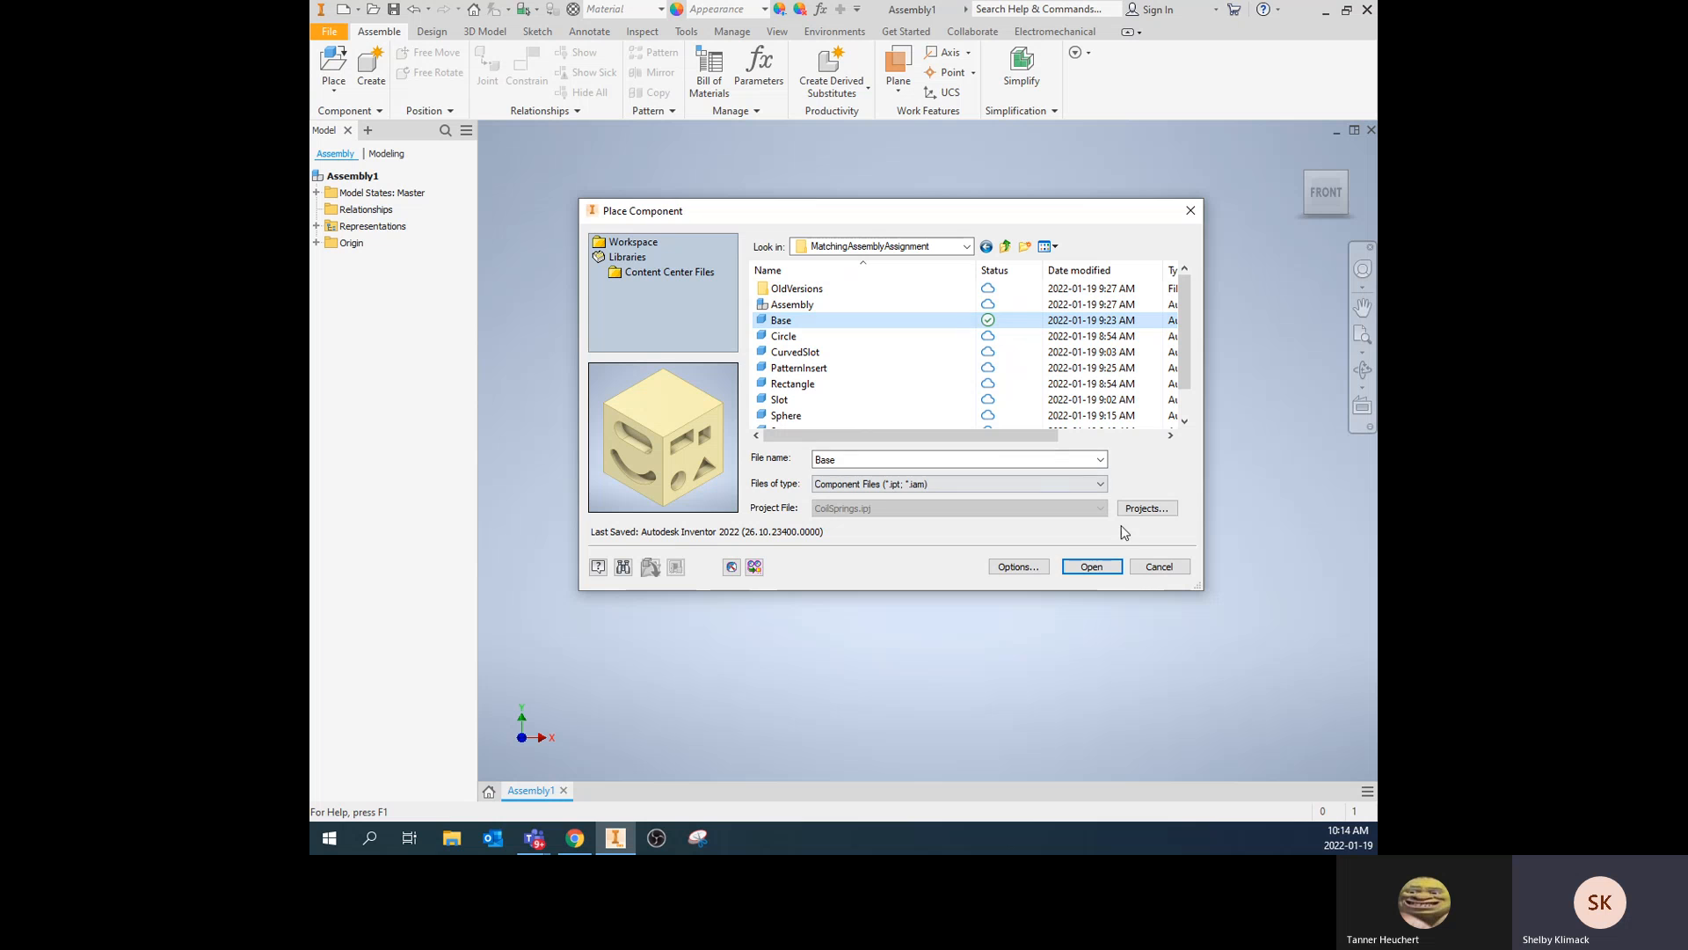
pyautogui.click(1092, 566)
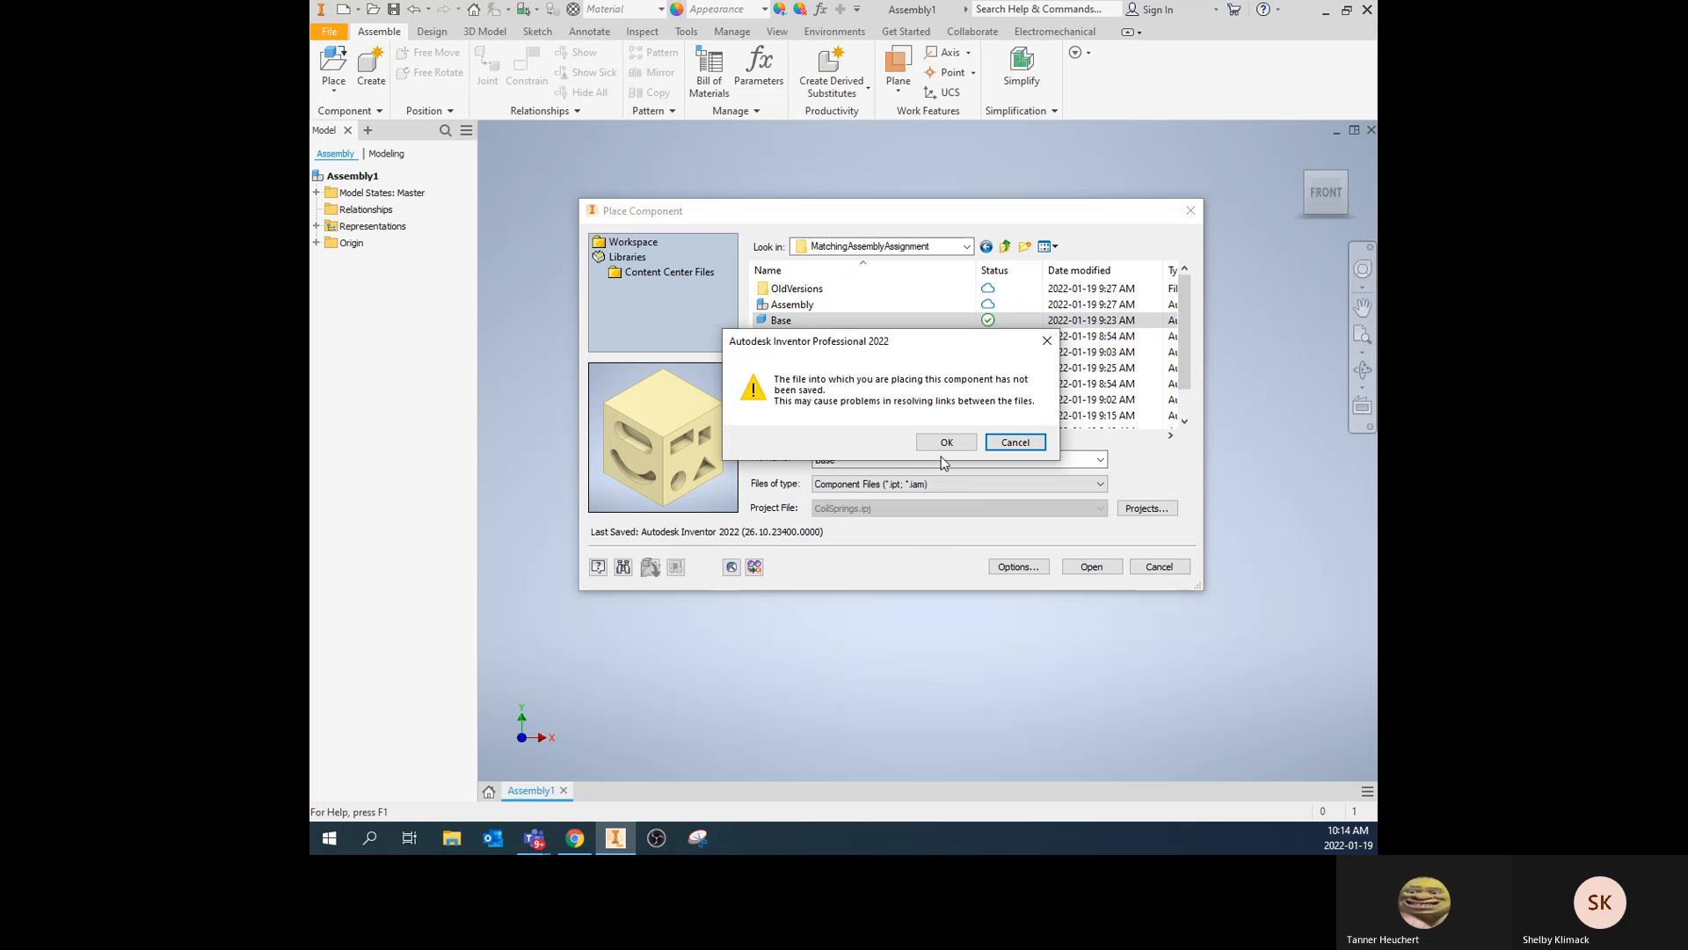
pyautogui.click(961, 442)
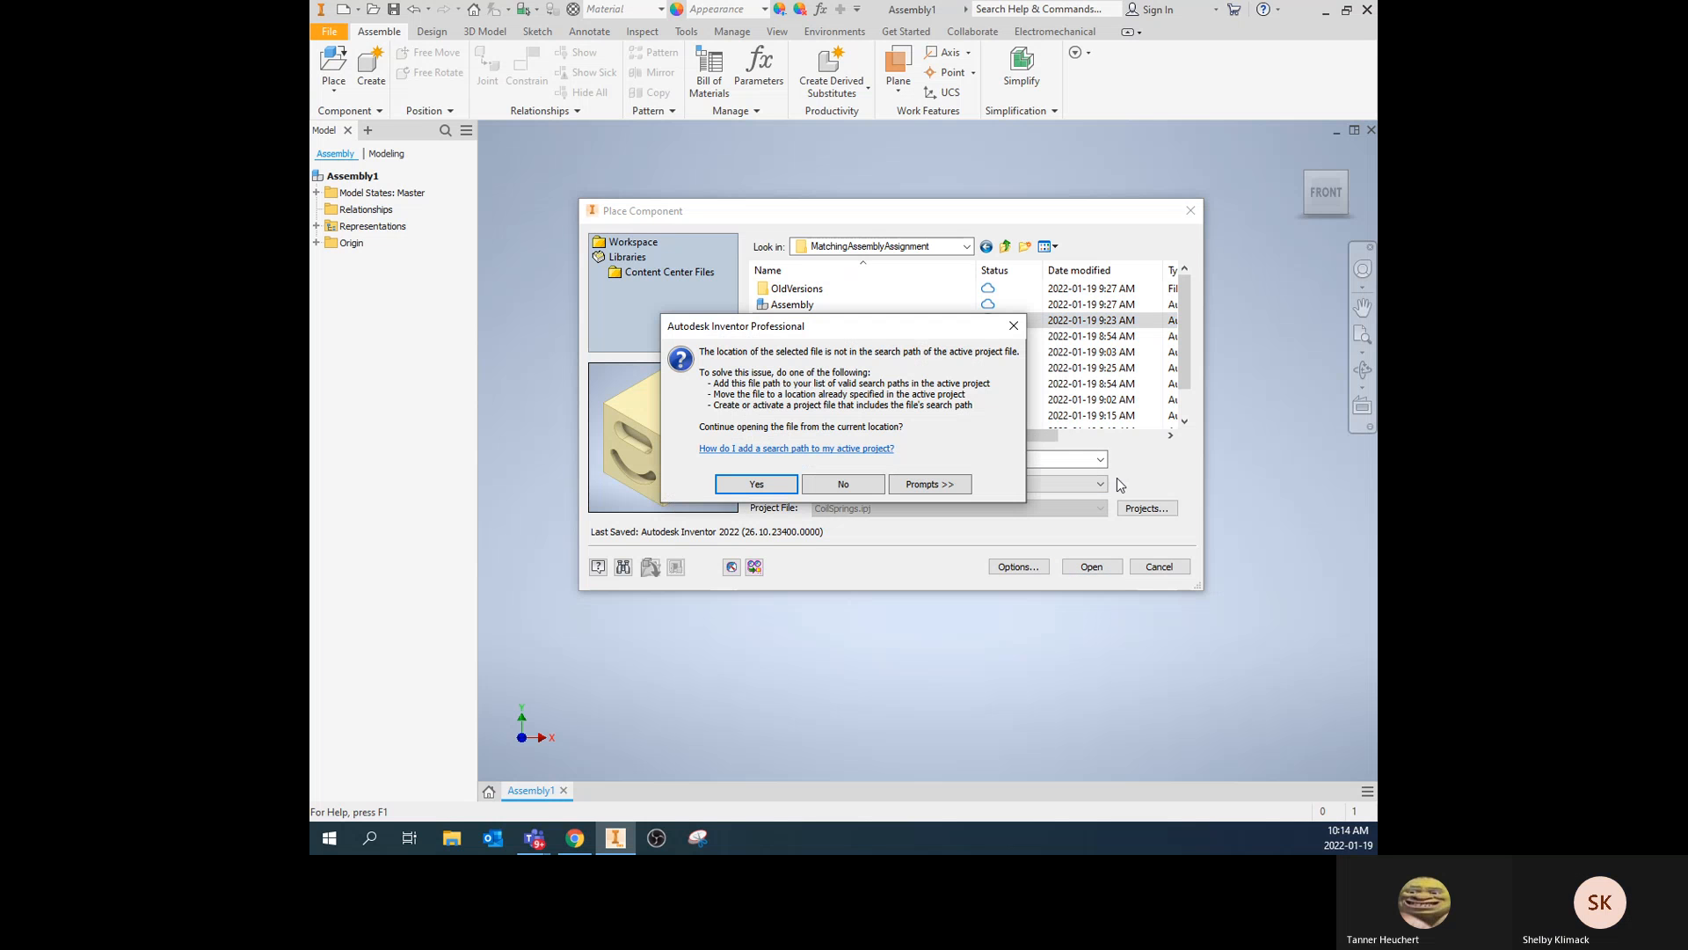
pyautogui.click(771, 483)
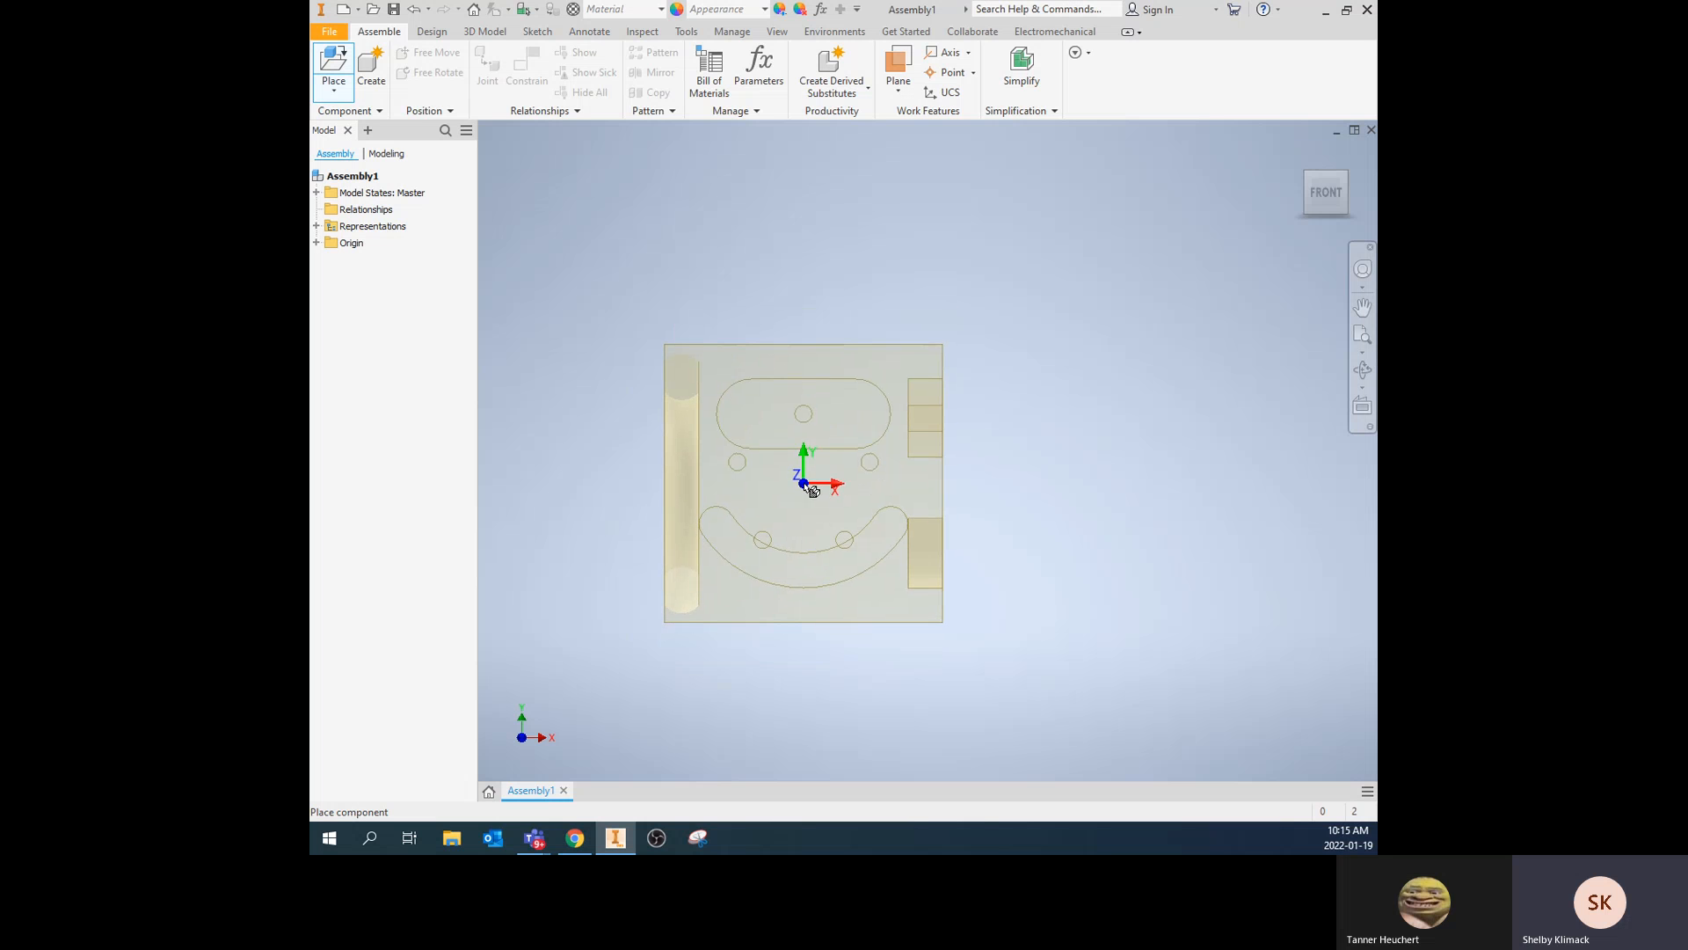
# - Drop five Base cubes, Base:1 through Base:5, into the assembly
pyautogui.click(859, 467)
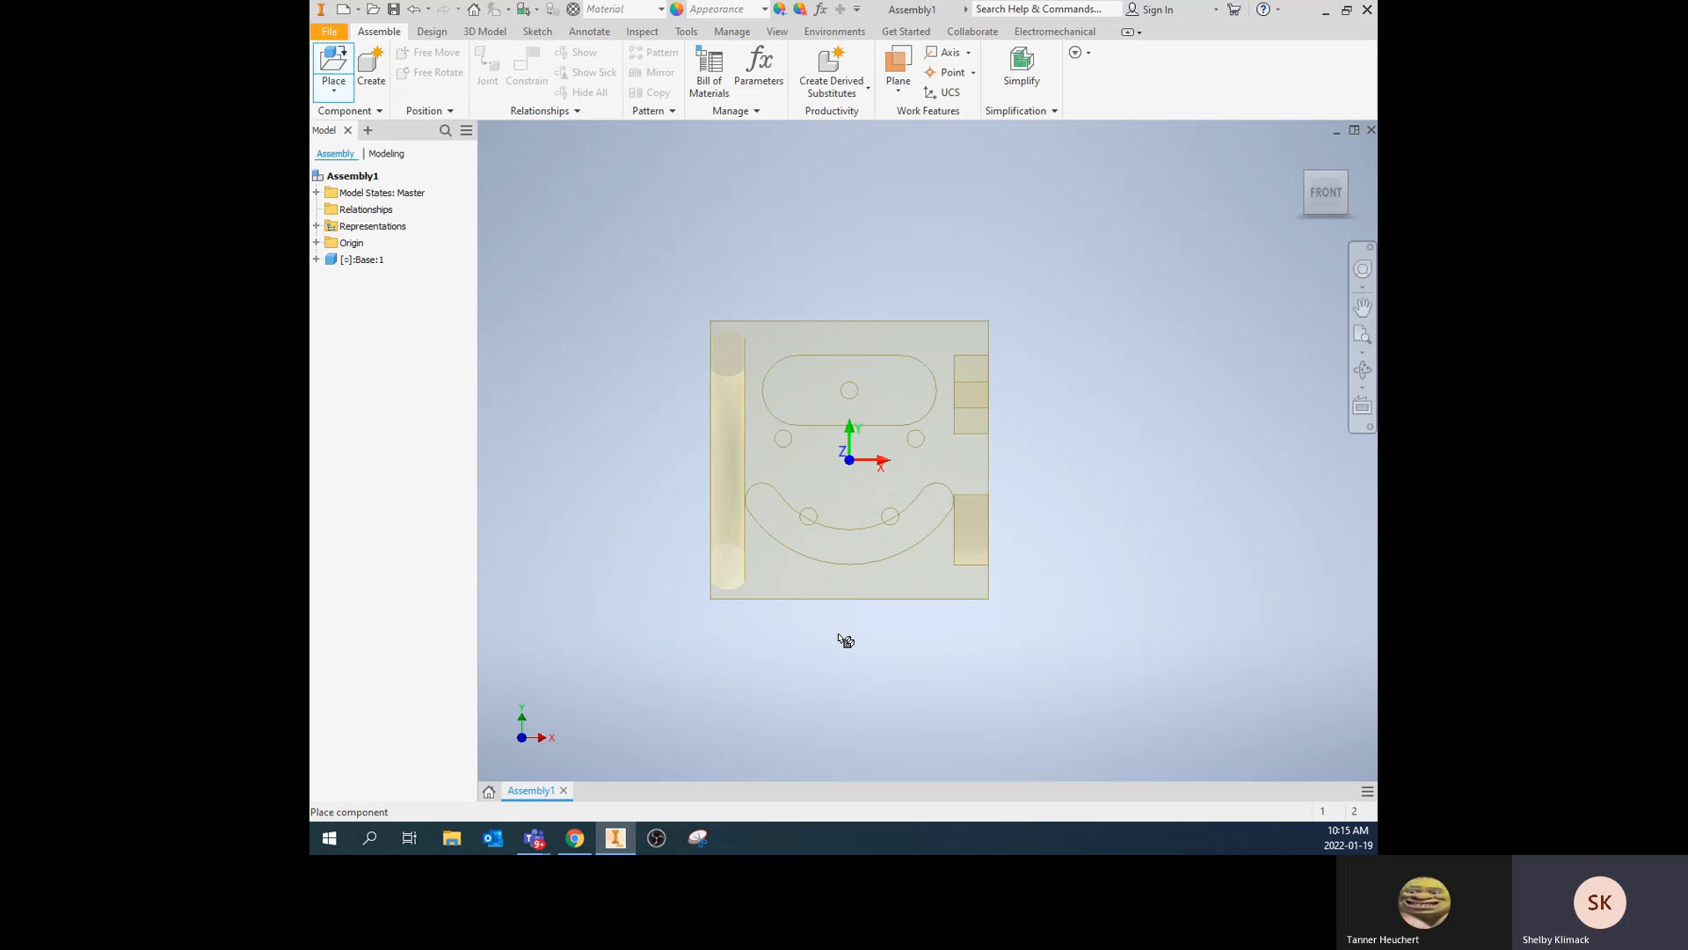
pyautogui.scroll(5, 880, 631)
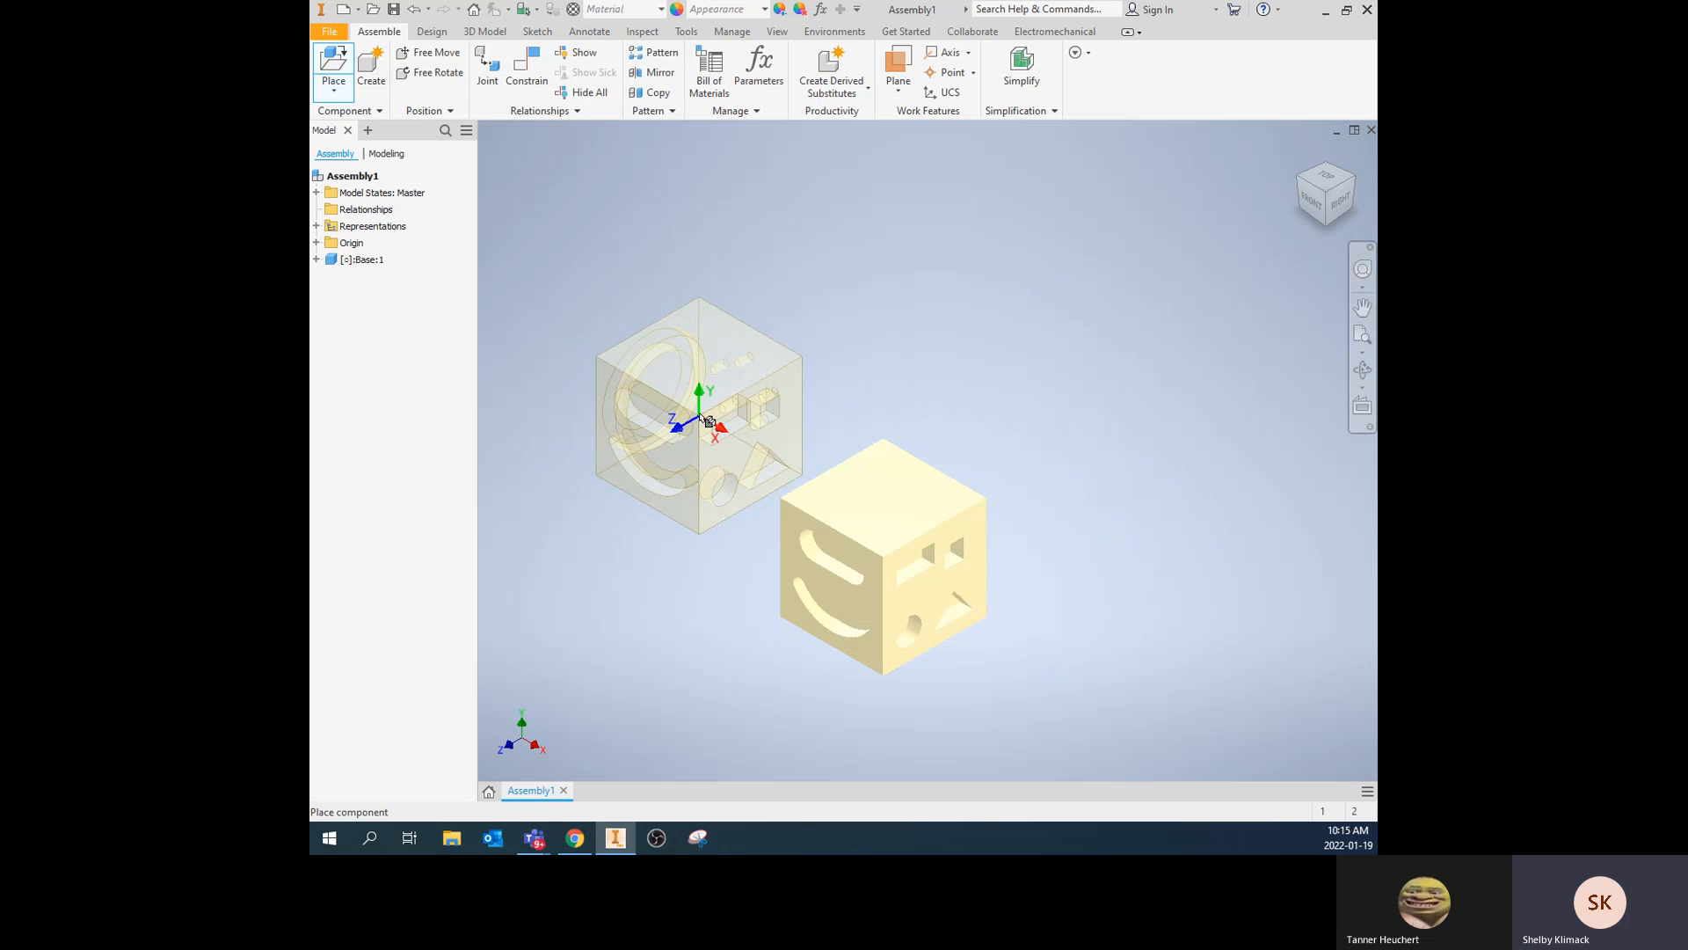
pyautogui.click(707, 414)
pyautogui.click(907, 323)
pyautogui.click(1163, 328)
pyautogui.click(1200, 490)
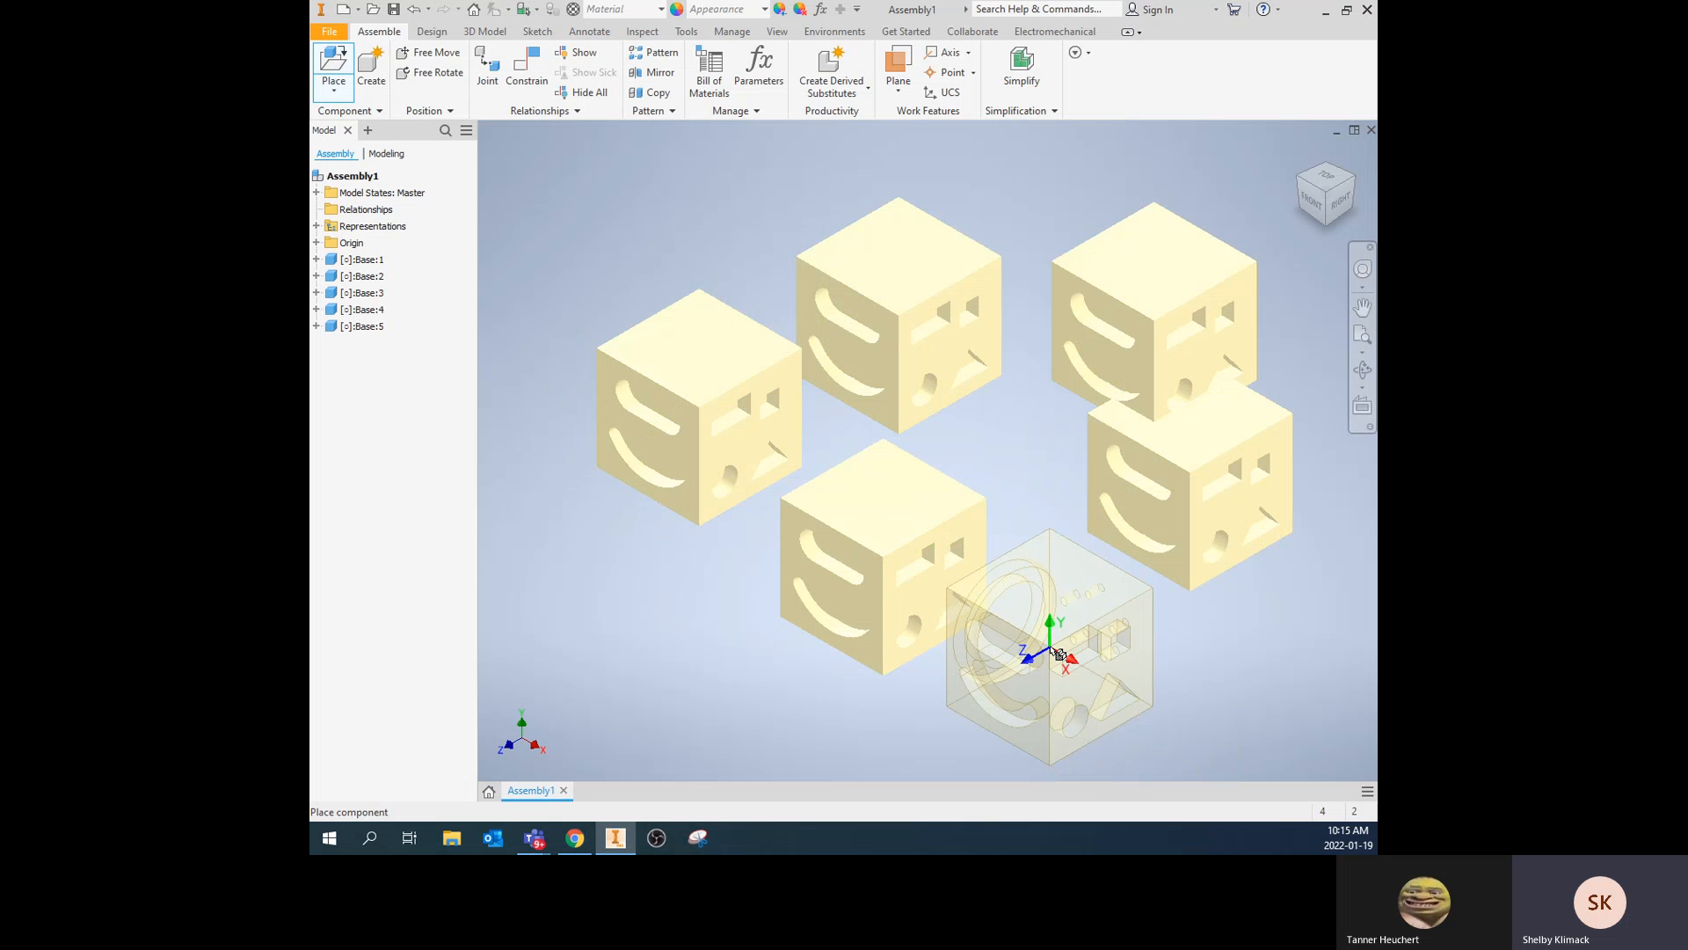
pyautogui.press('Escape')
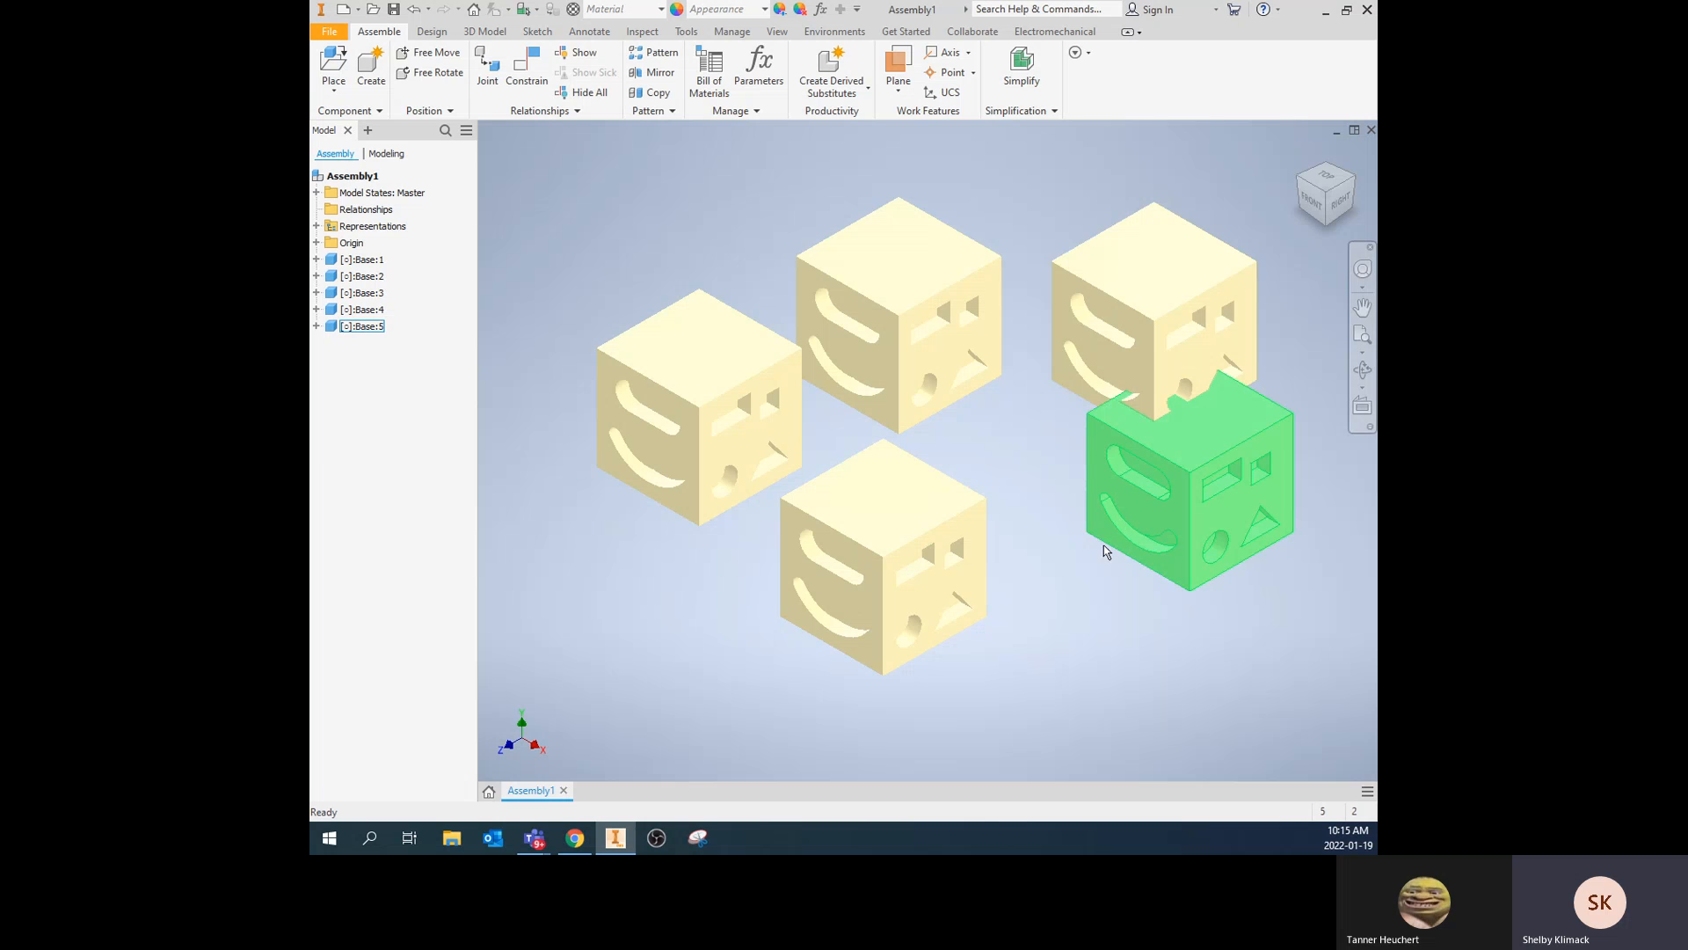
pyautogui.click(1142, 494)
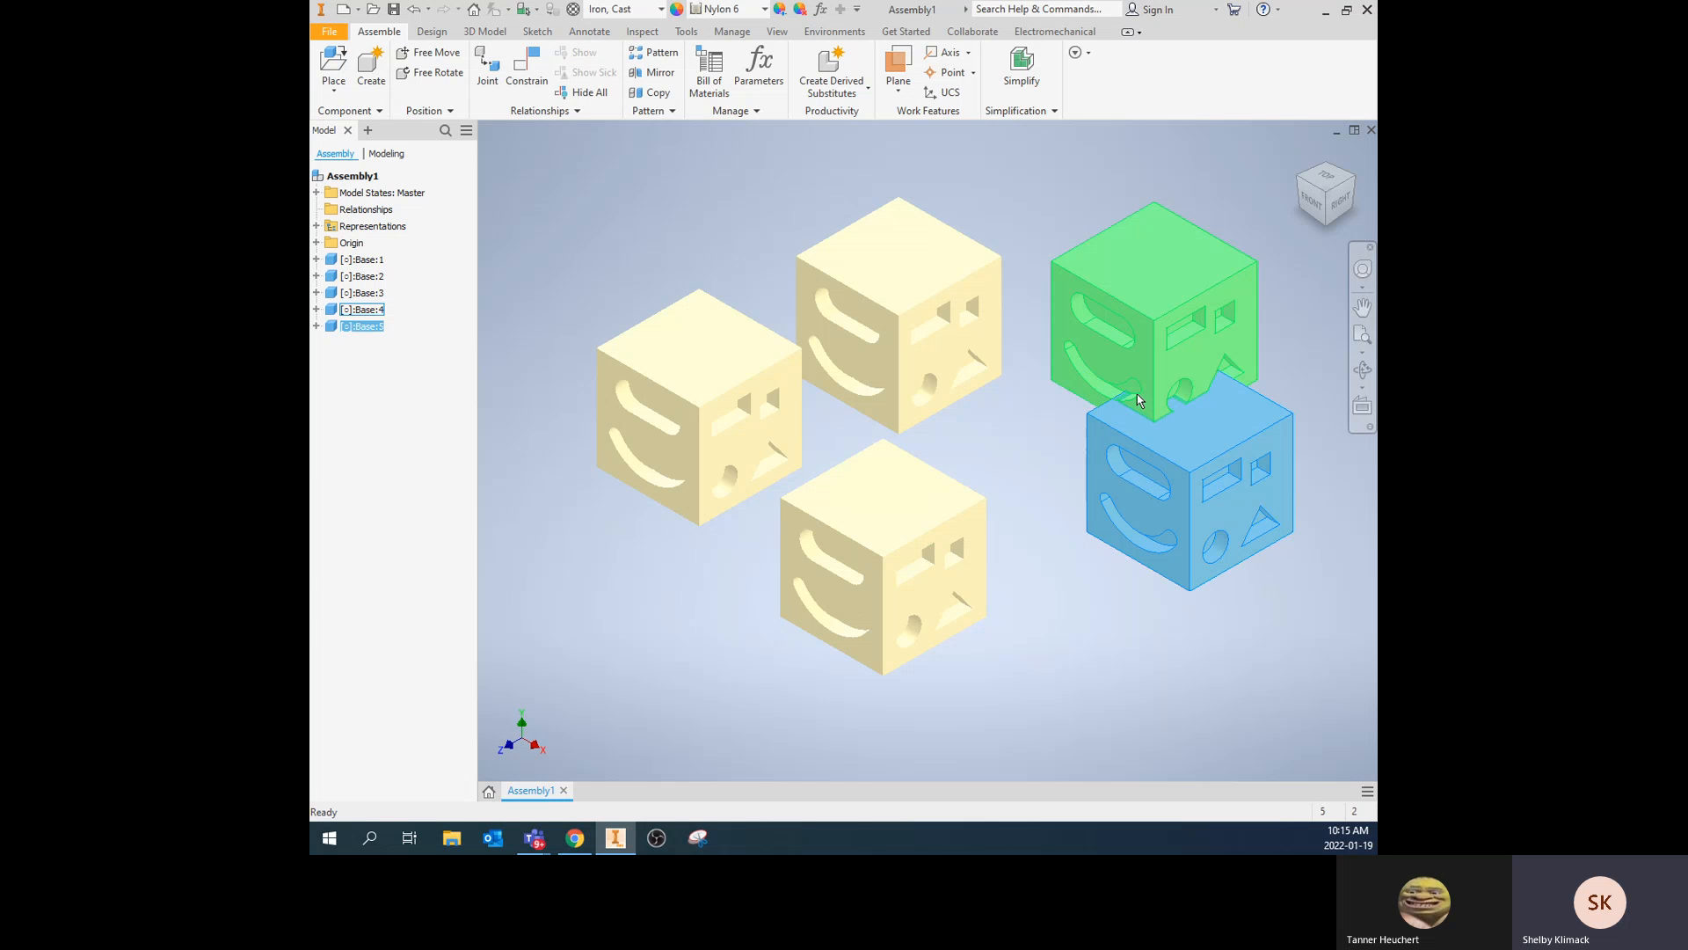
pyautogui.moveTo(1163, 420)
pyautogui.press('Delete')
pyautogui.click(1182, 357)
pyautogui.press('Delete')
pyautogui.click(787, 409)
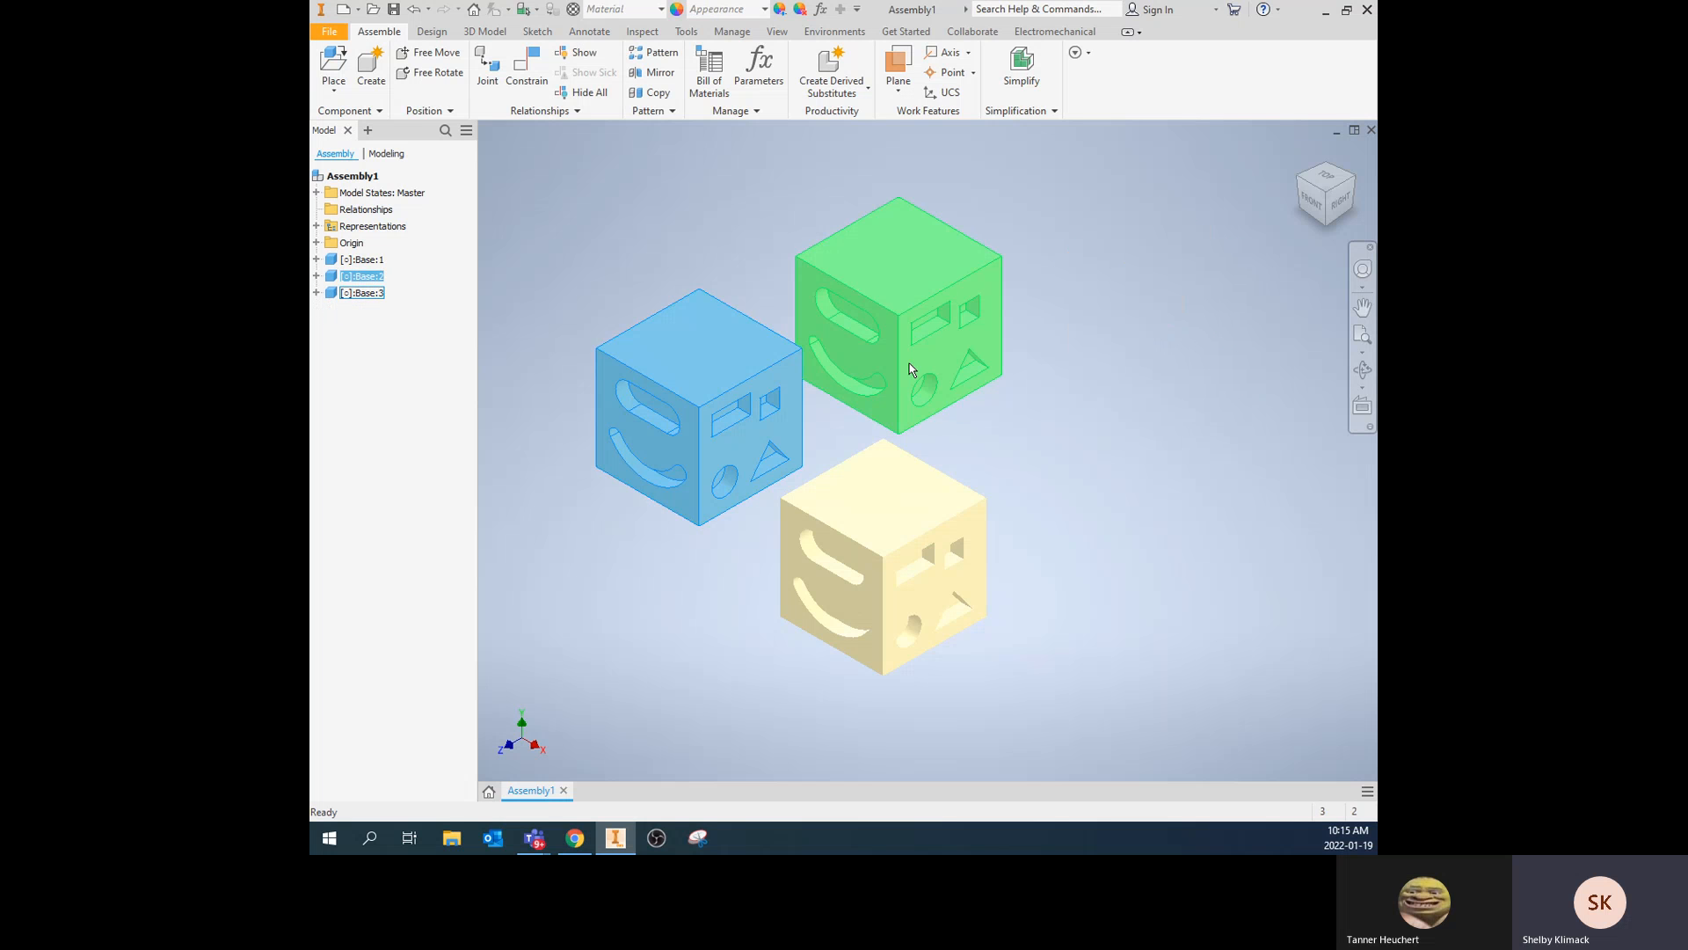
pyautogui.press('Delete')
pyautogui.click(939, 323)
pyautogui.press('Delete')
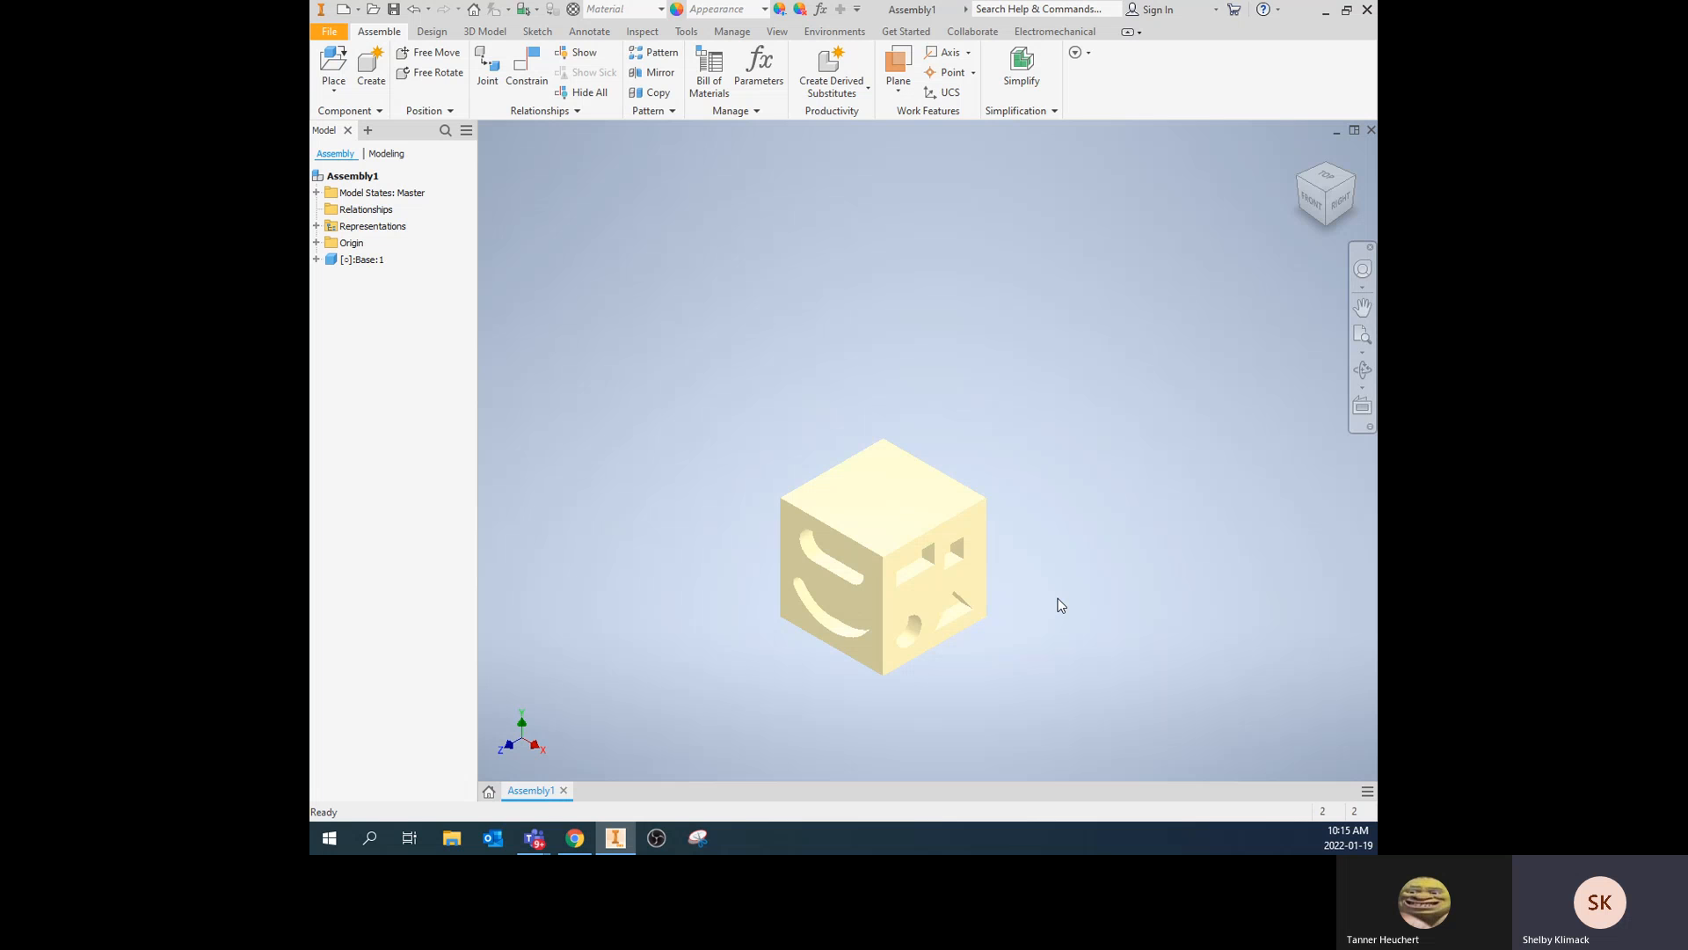
# - Drag the slotted Base:1 cube higher in the viewport and deselect it
pyautogui.moveTo(794, 496); pyautogui.dragTo(795, 446, button='middle')
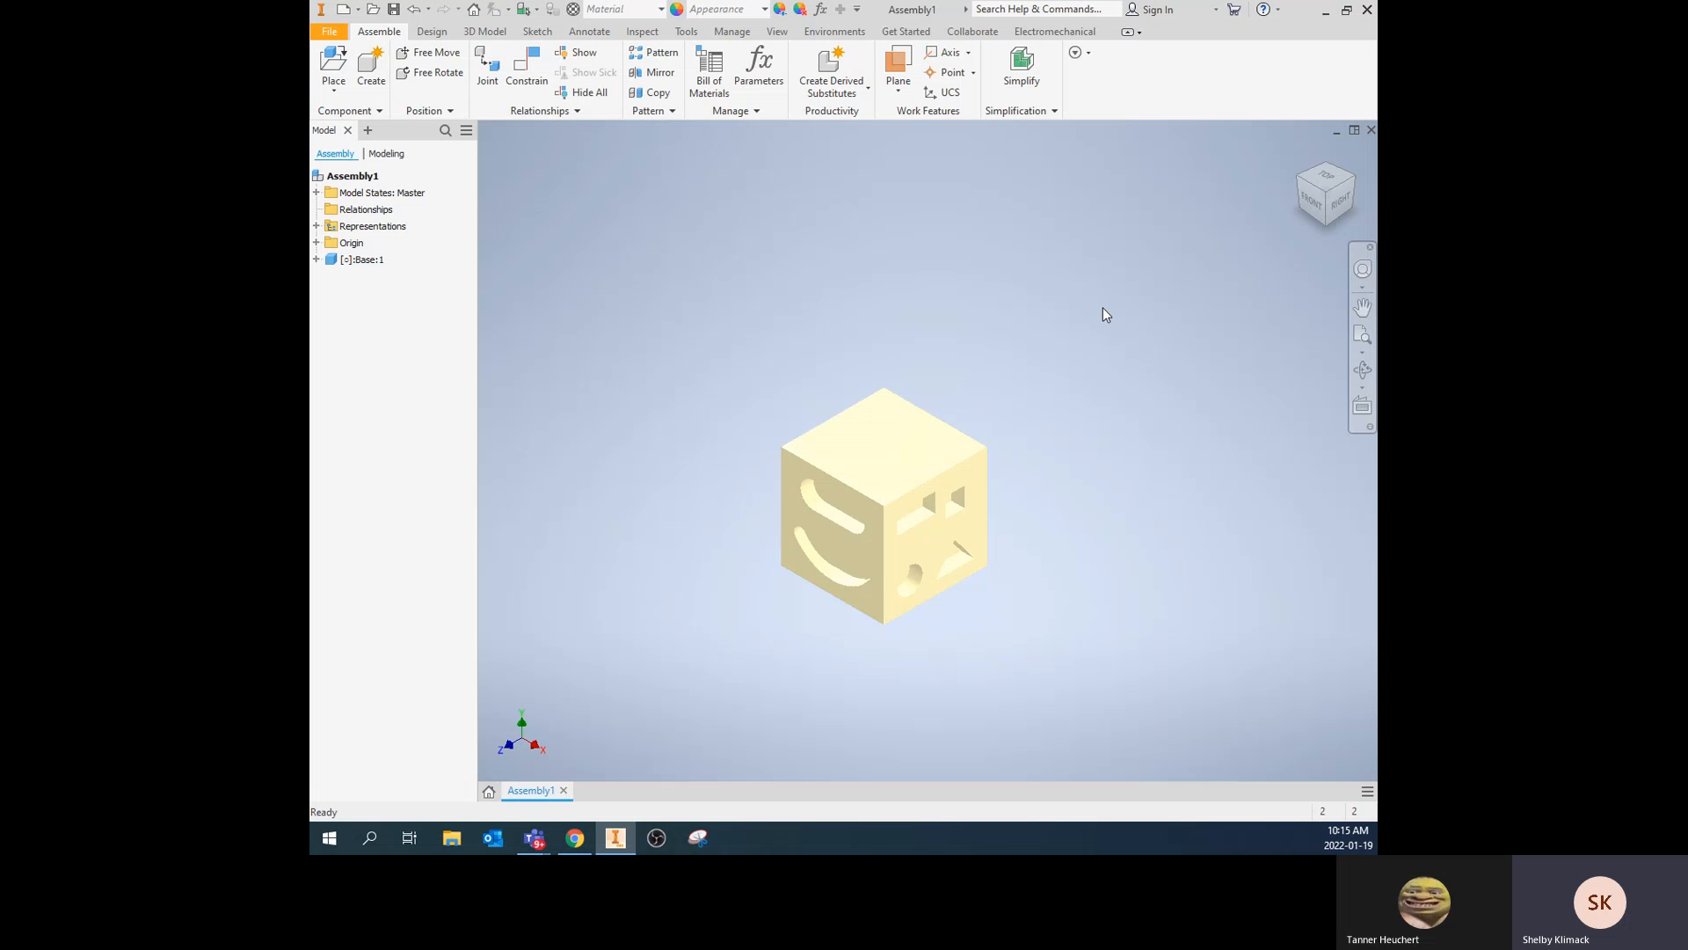
pyautogui.moveTo(890, 505); pyautogui.dragTo(886, 422)
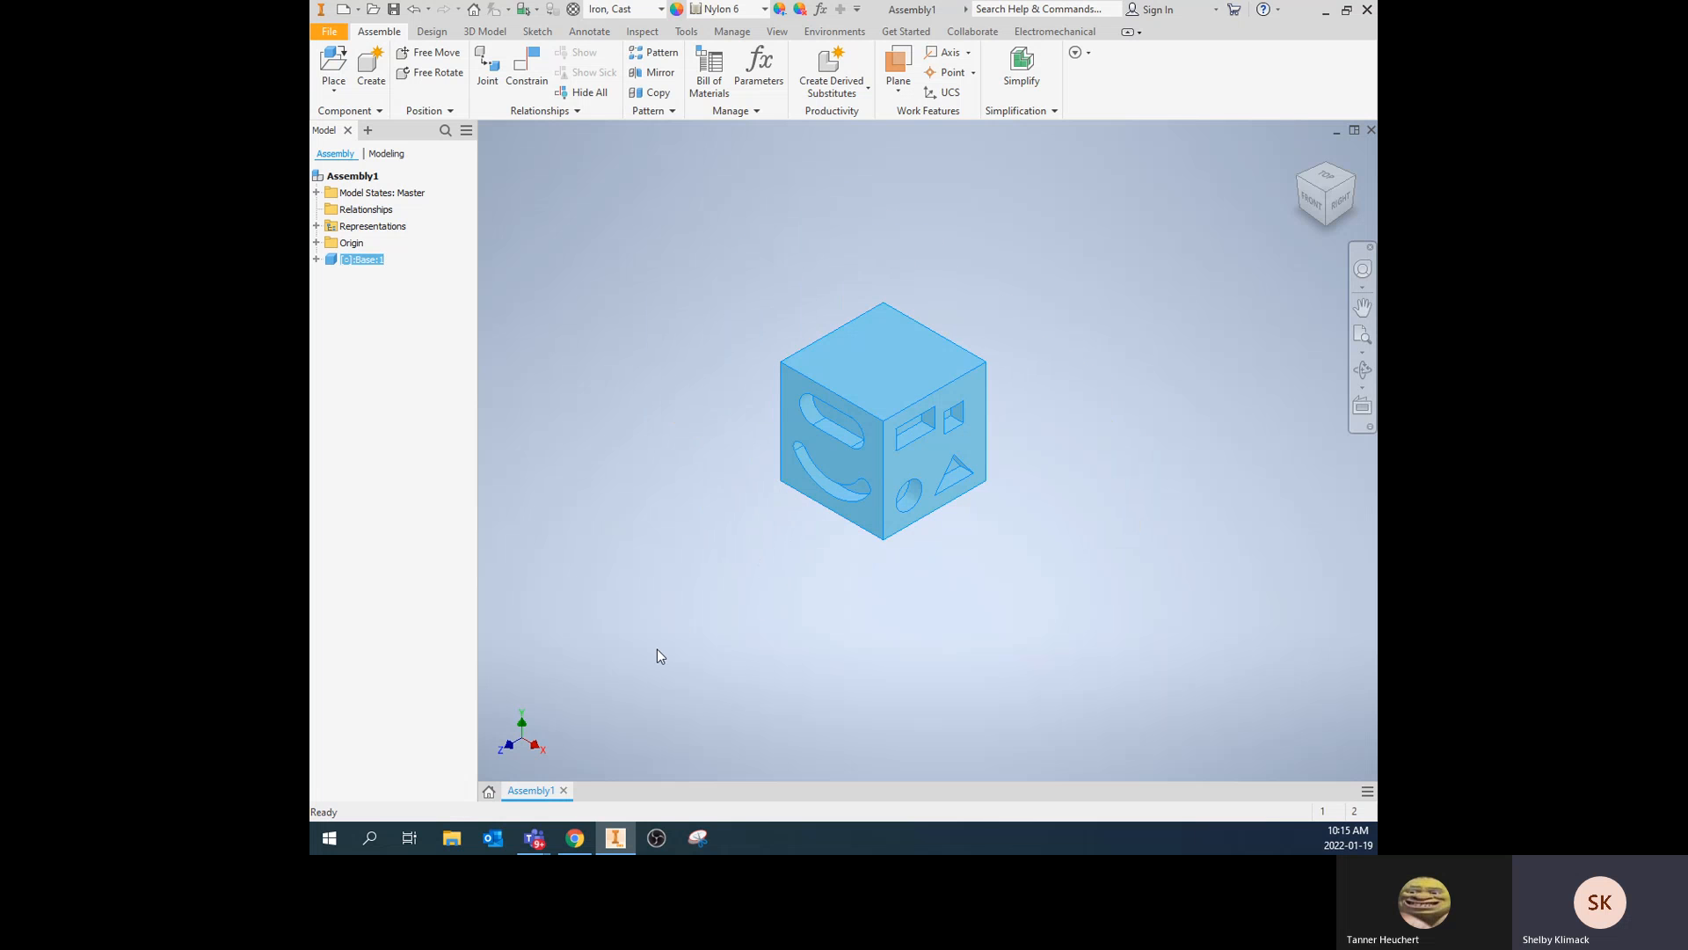
pyautogui.click(718, 632)
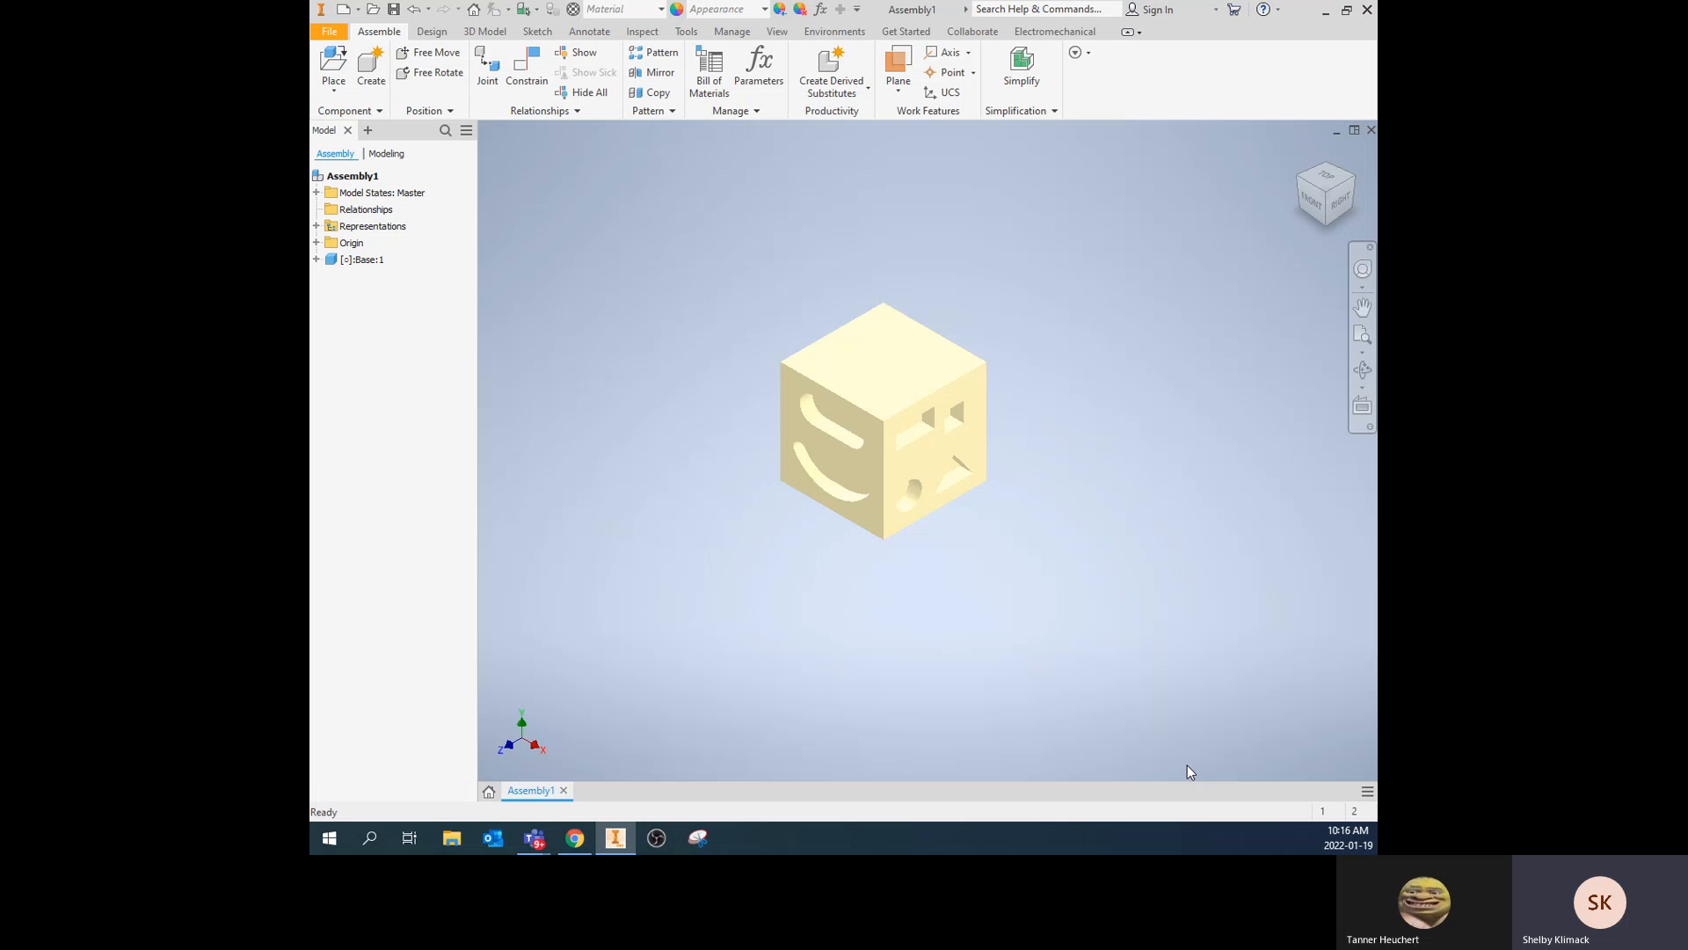
# - Open Place Constraint, set to Mate with 0.000 in offset
pyautogui.click(529, 78)
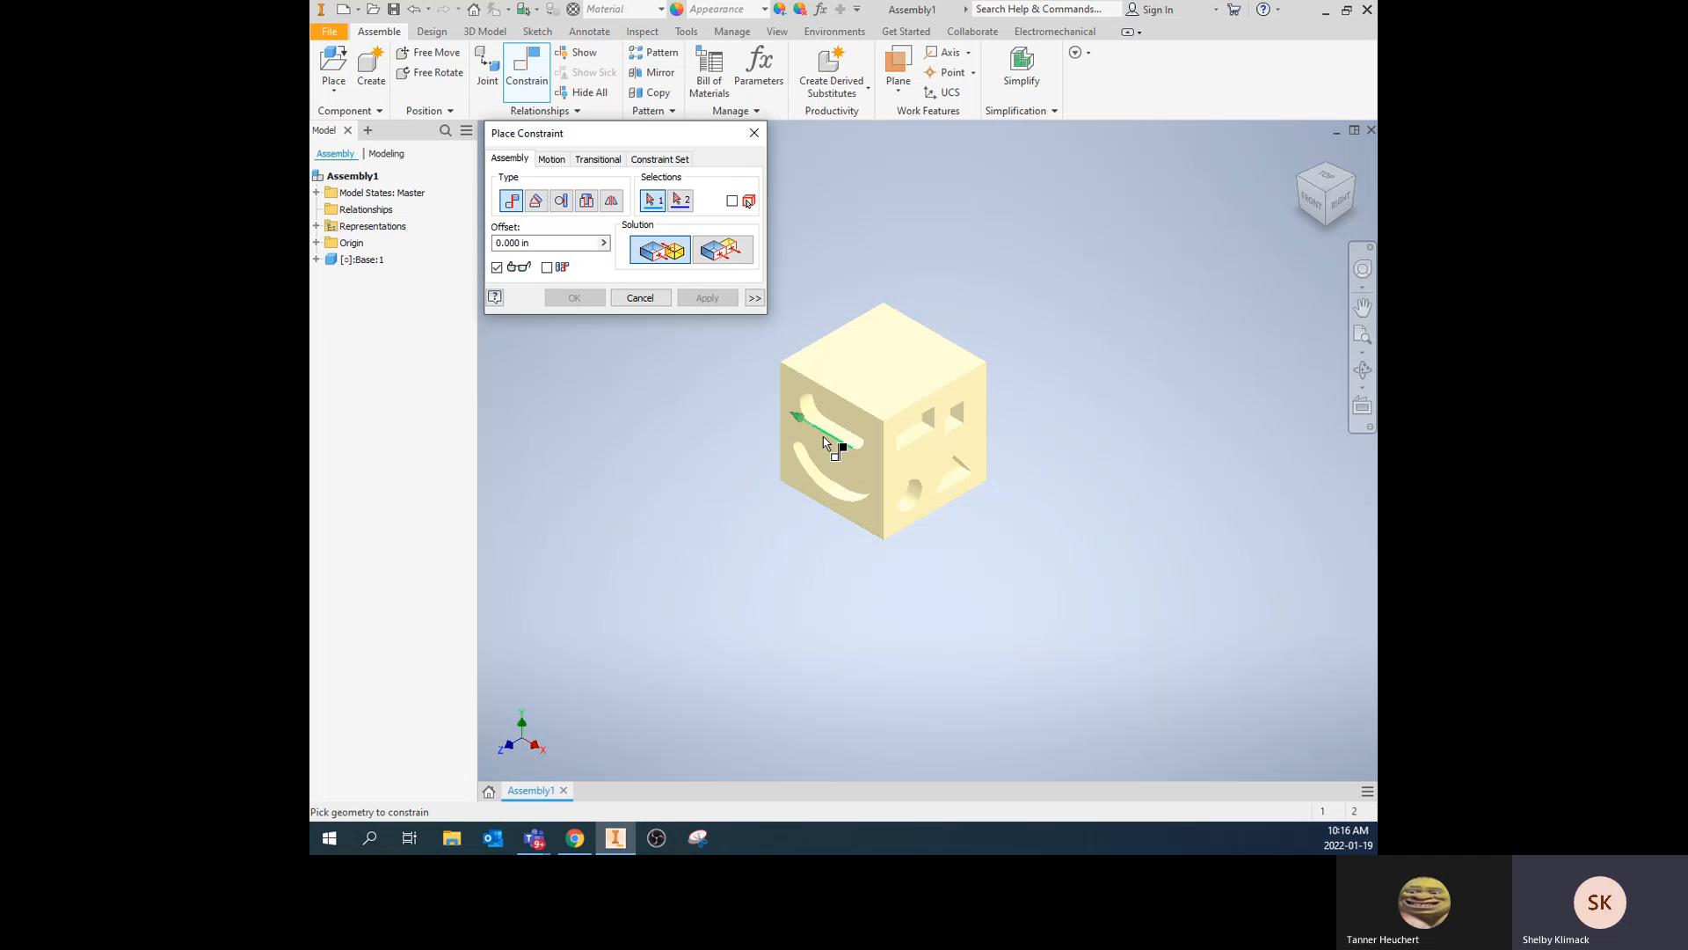
pyautogui.moveTo(840, 464)
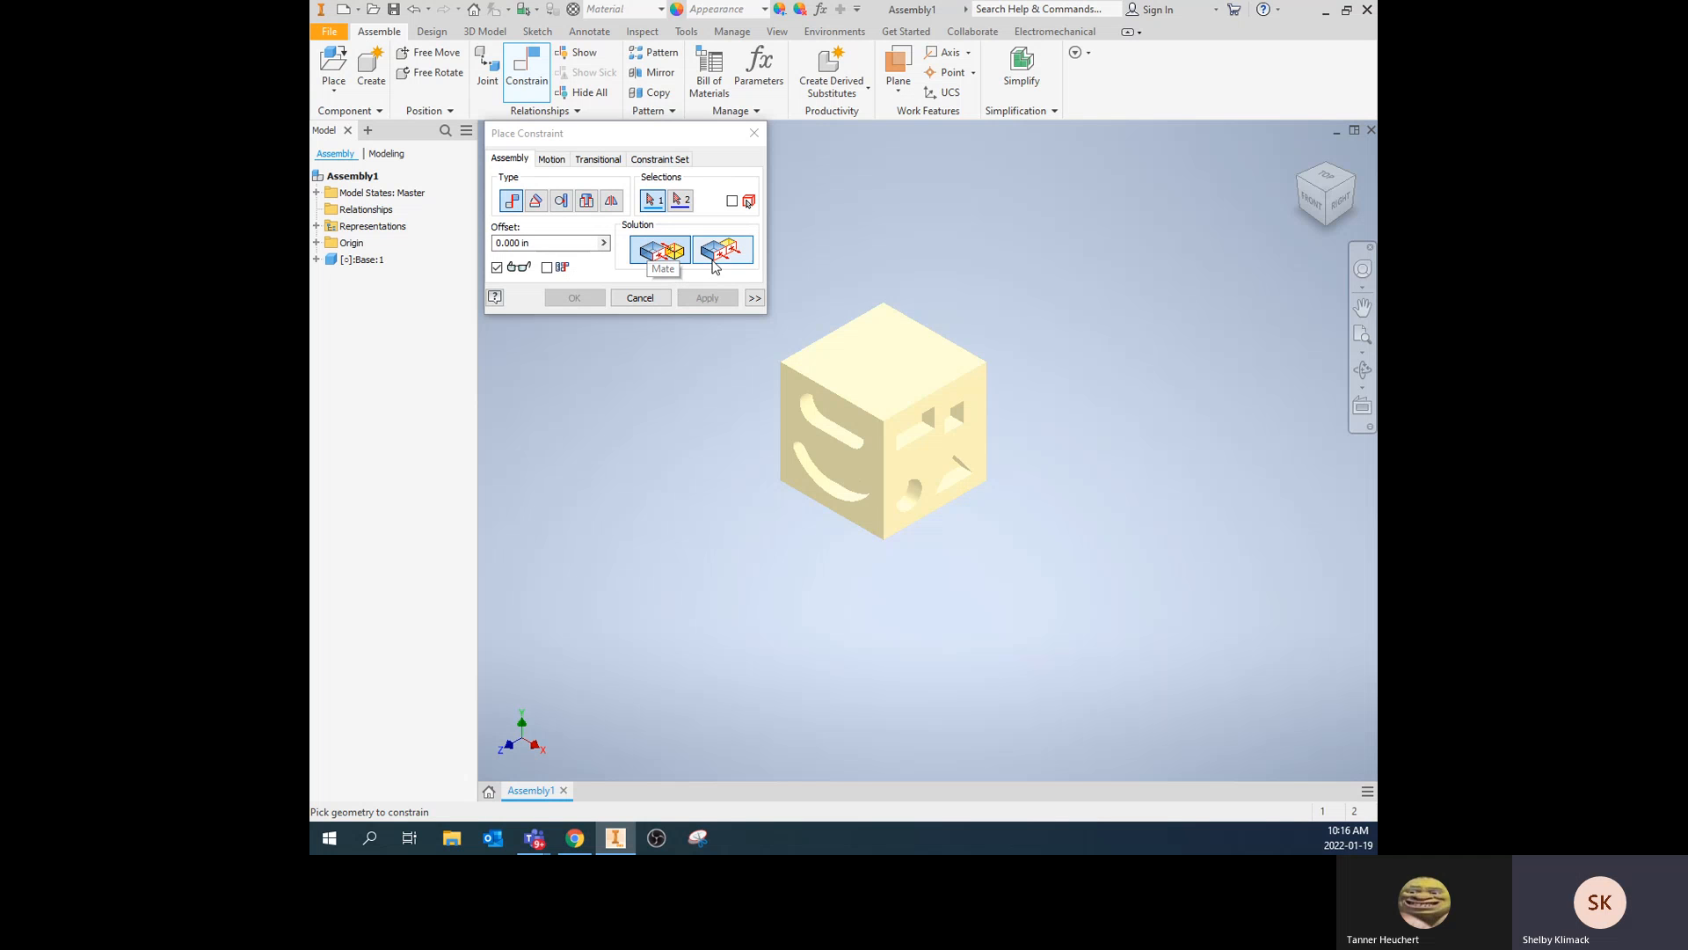
pyautogui.moveTo(697, 472); pyautogui.dragTo(726, 464, button='middle')
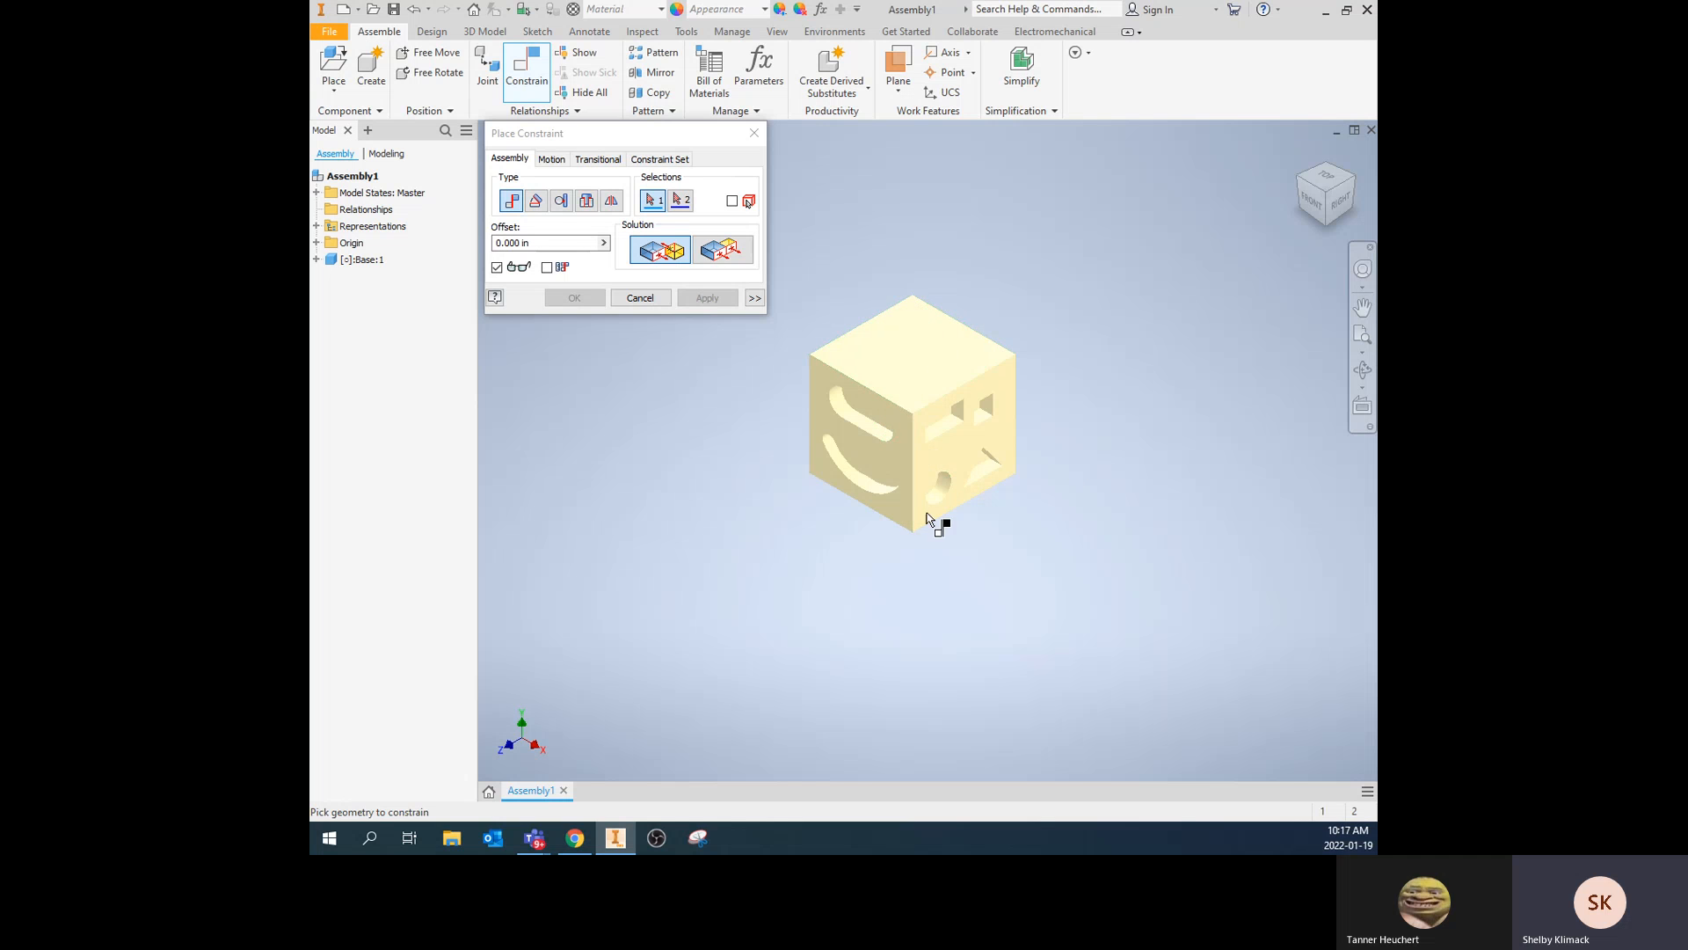
# - Mate Base:1's YZ Plane to the assembly's YZ Plane
pyautogui.click(316, 259)
pyautogui.click(329, 293)
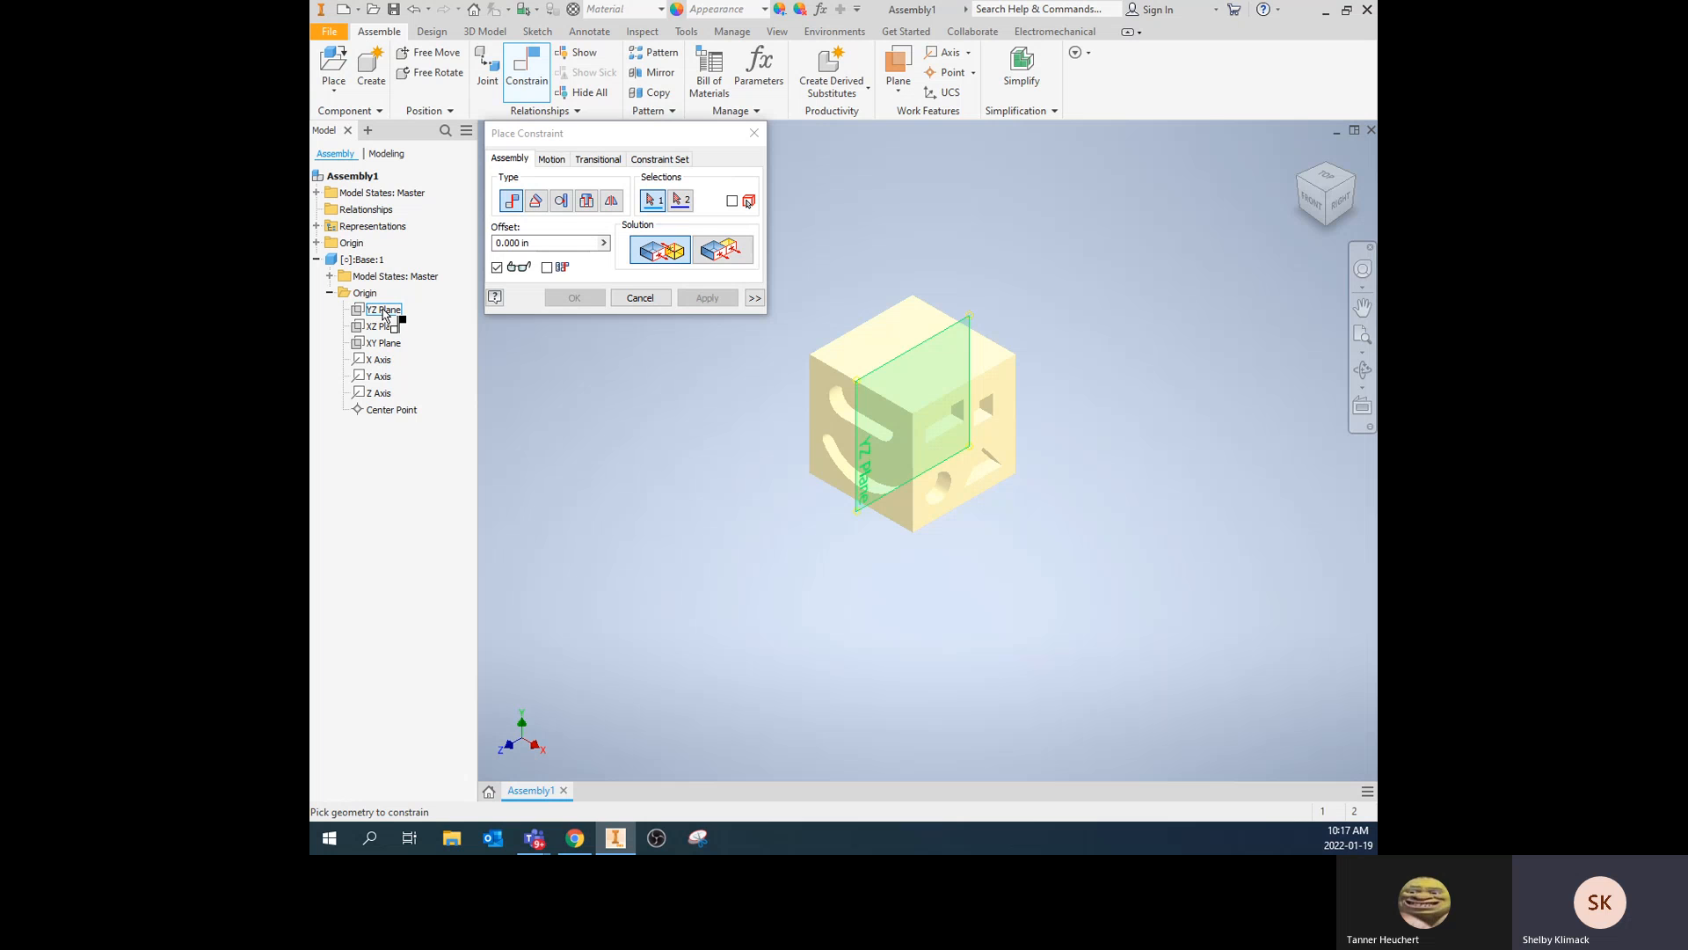
pyautogui.click(381, 313)
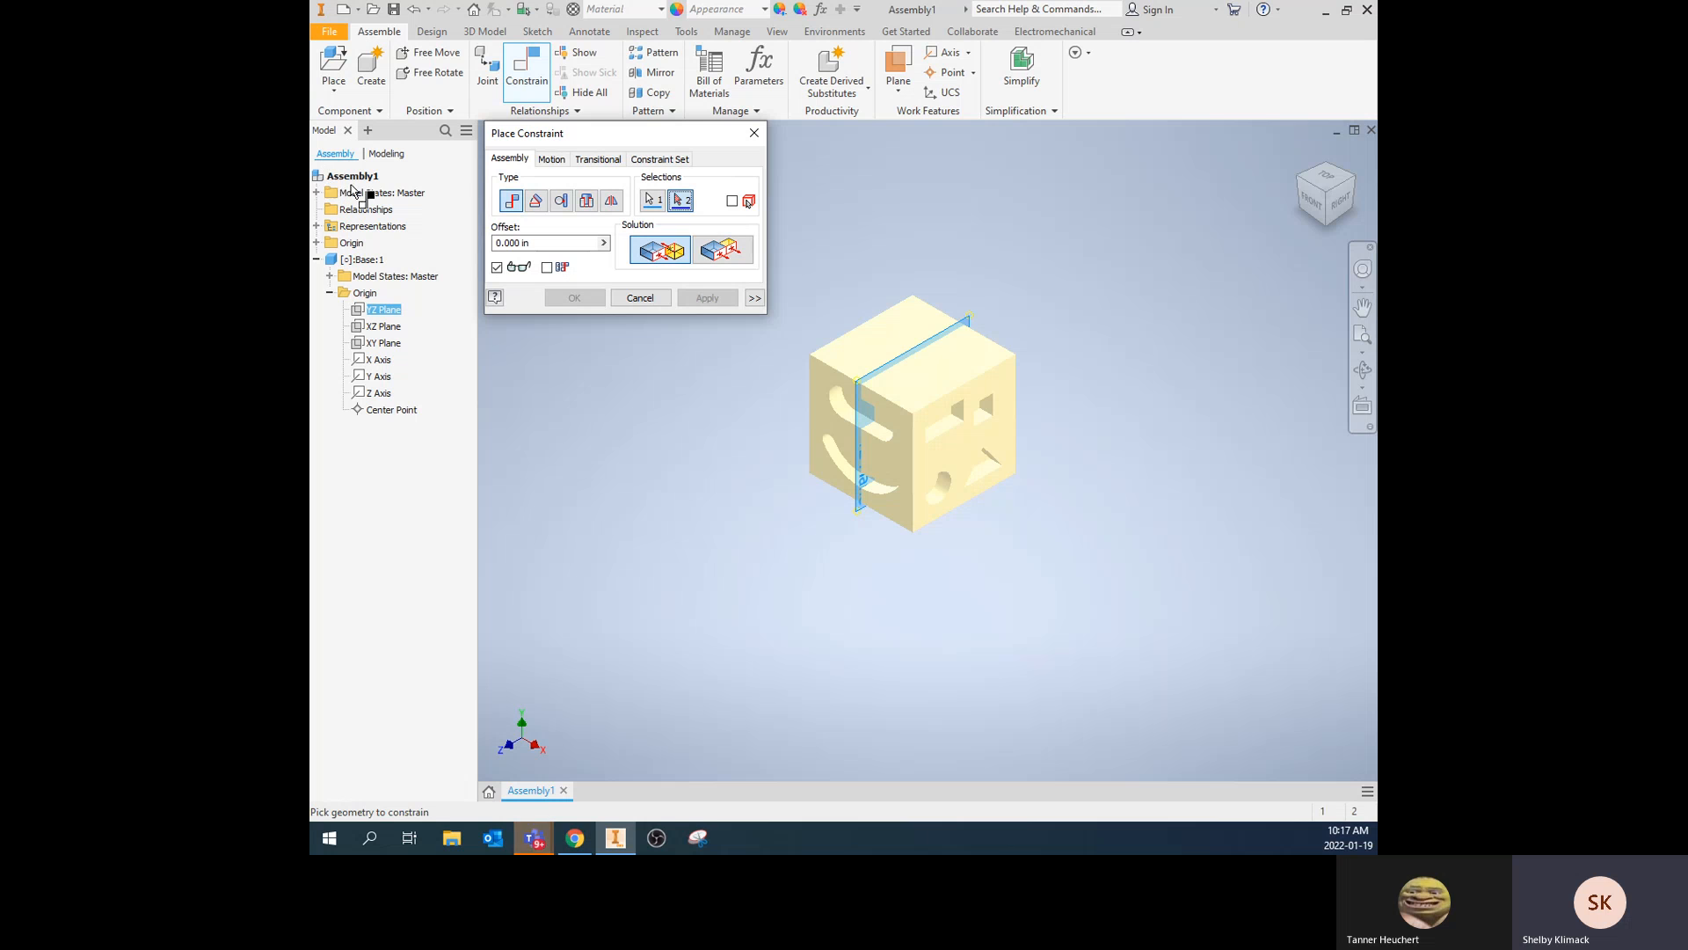
pyautogui.click(317, 243)
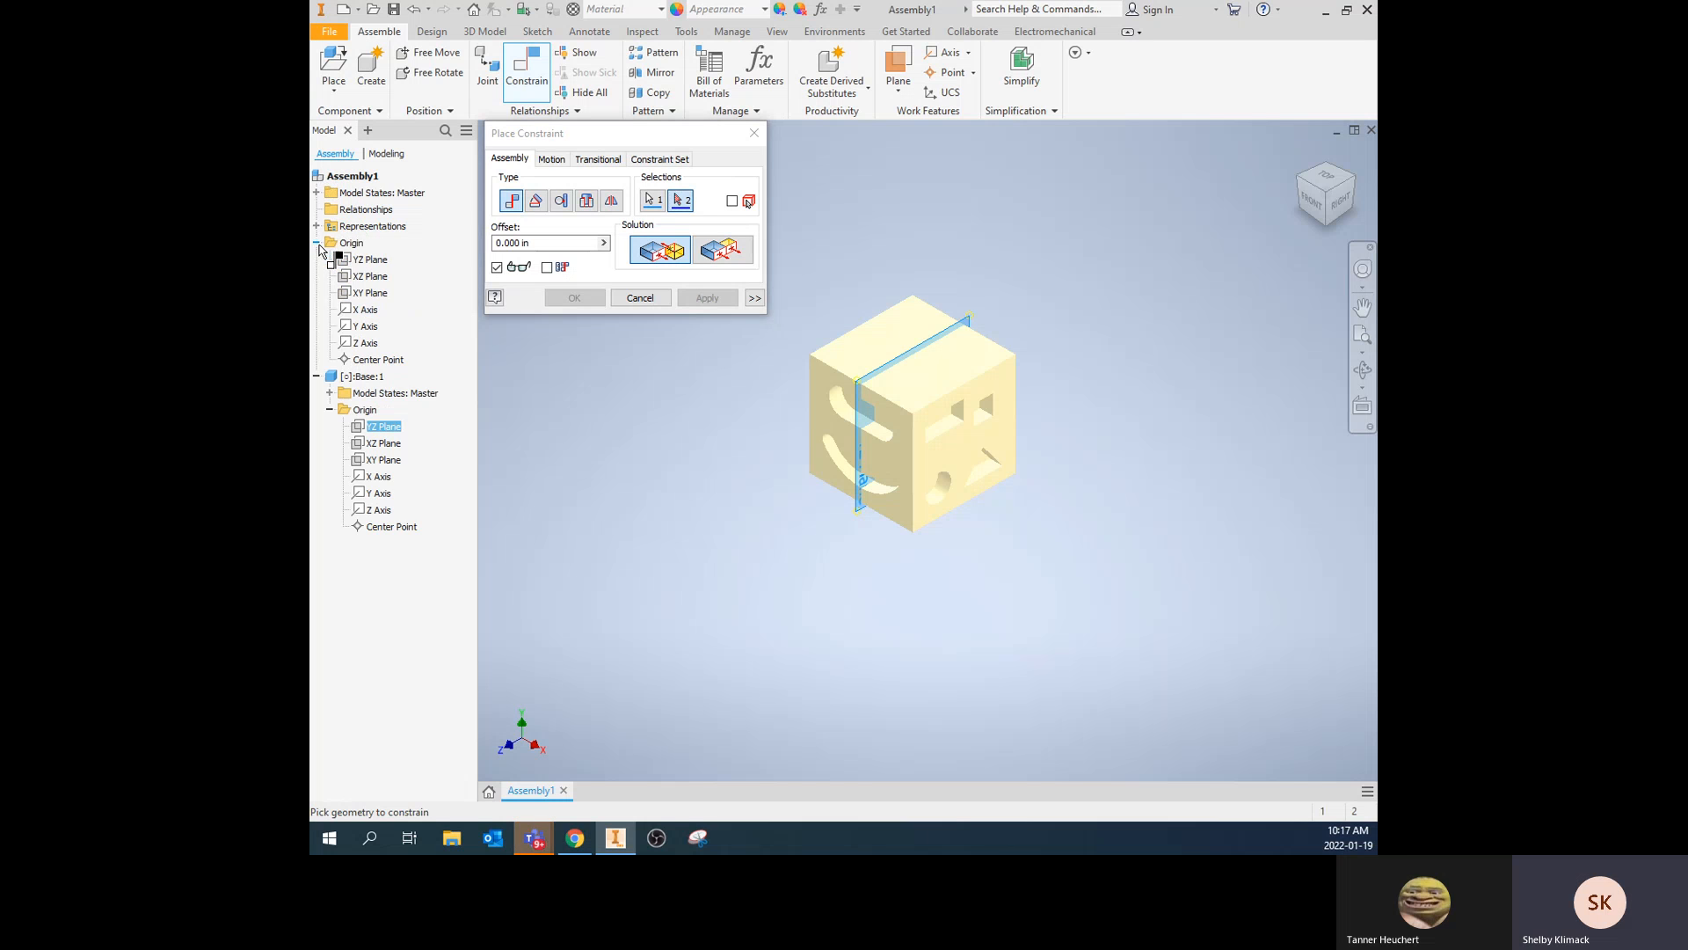
pyautogui.click(374, 261)
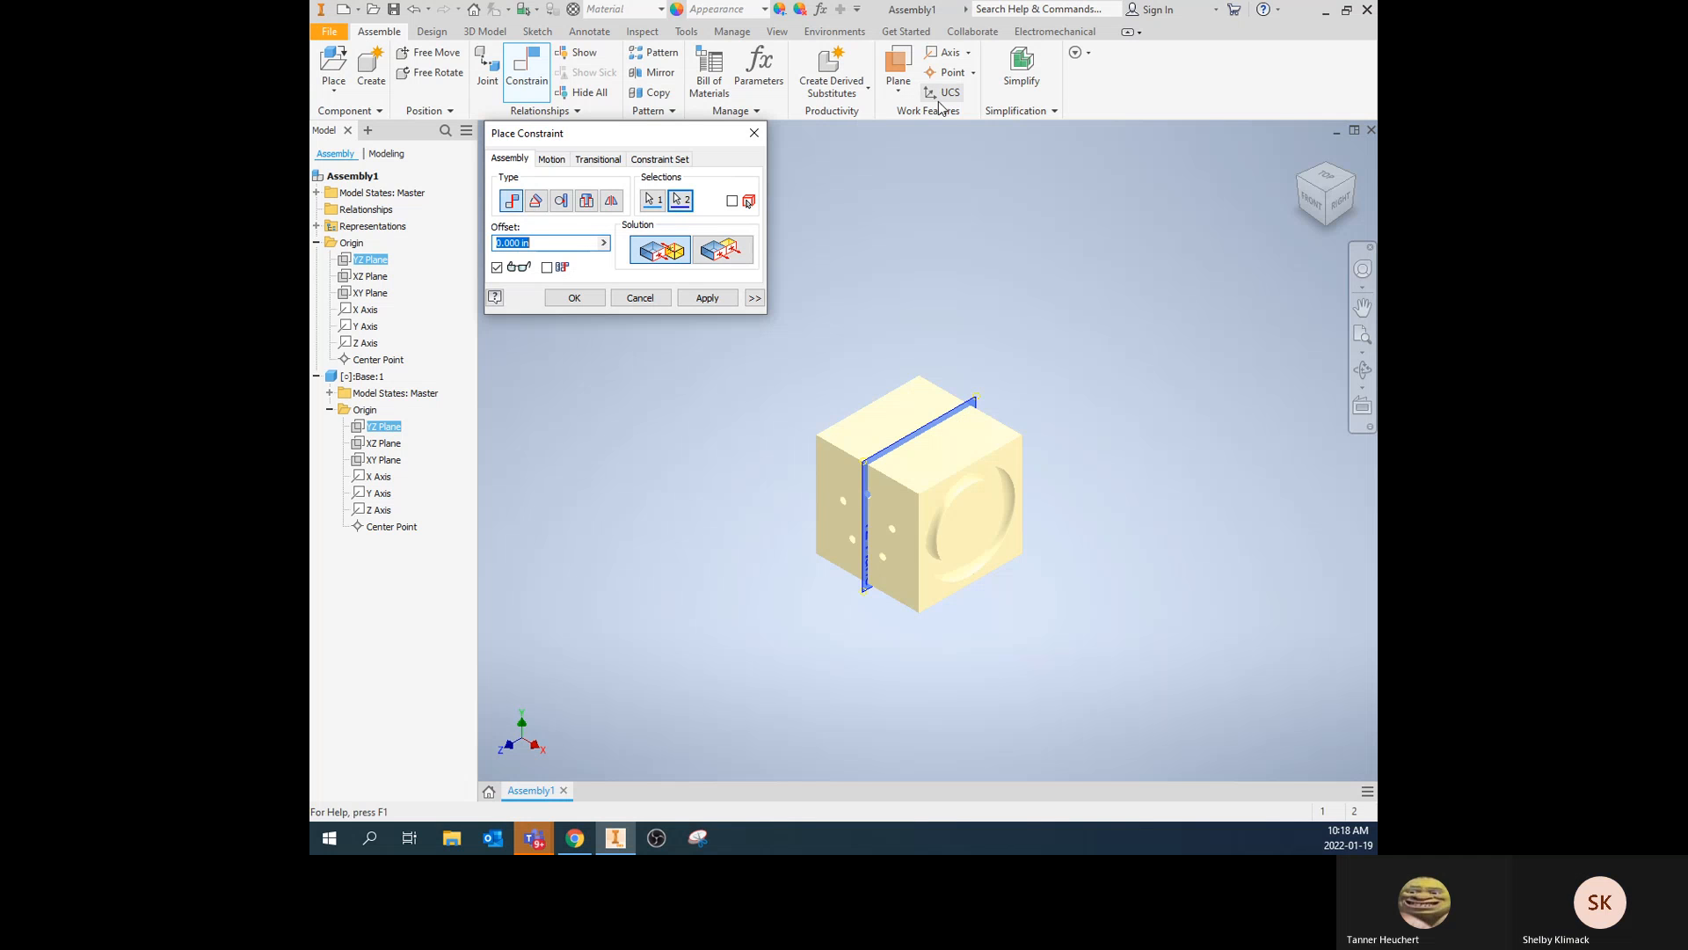
pyautogui.click(719, 299)
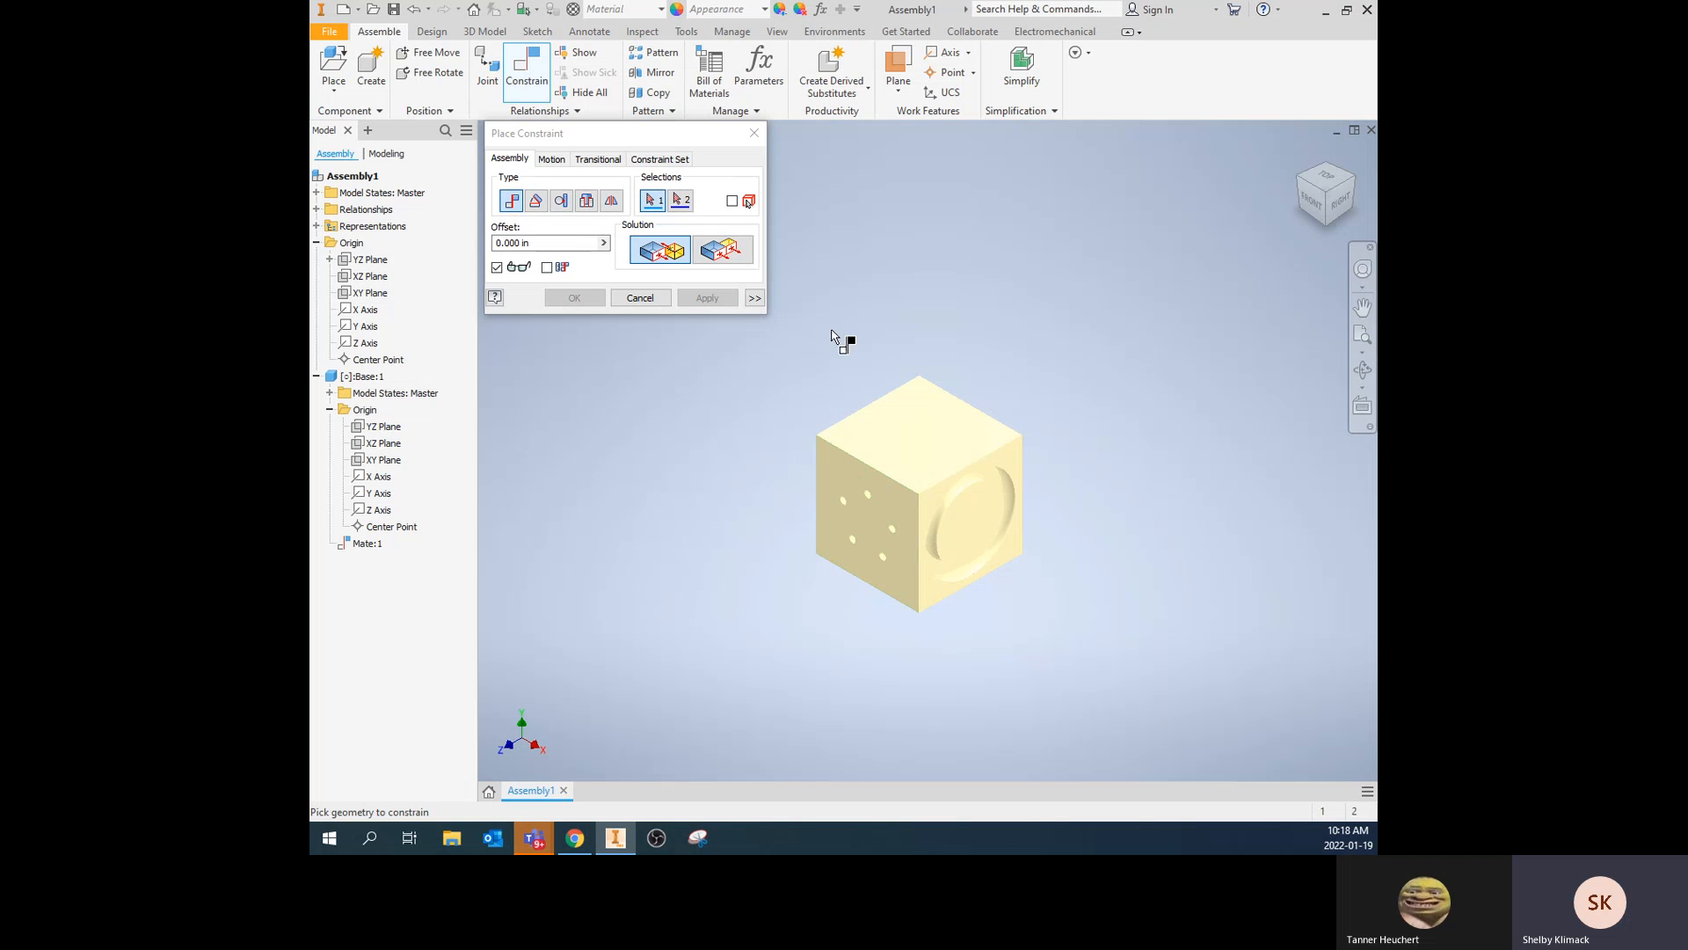
# - Mate Base:1's XZ Plane to the assembly's XZ Plane
pyautogui.click(384, 446)
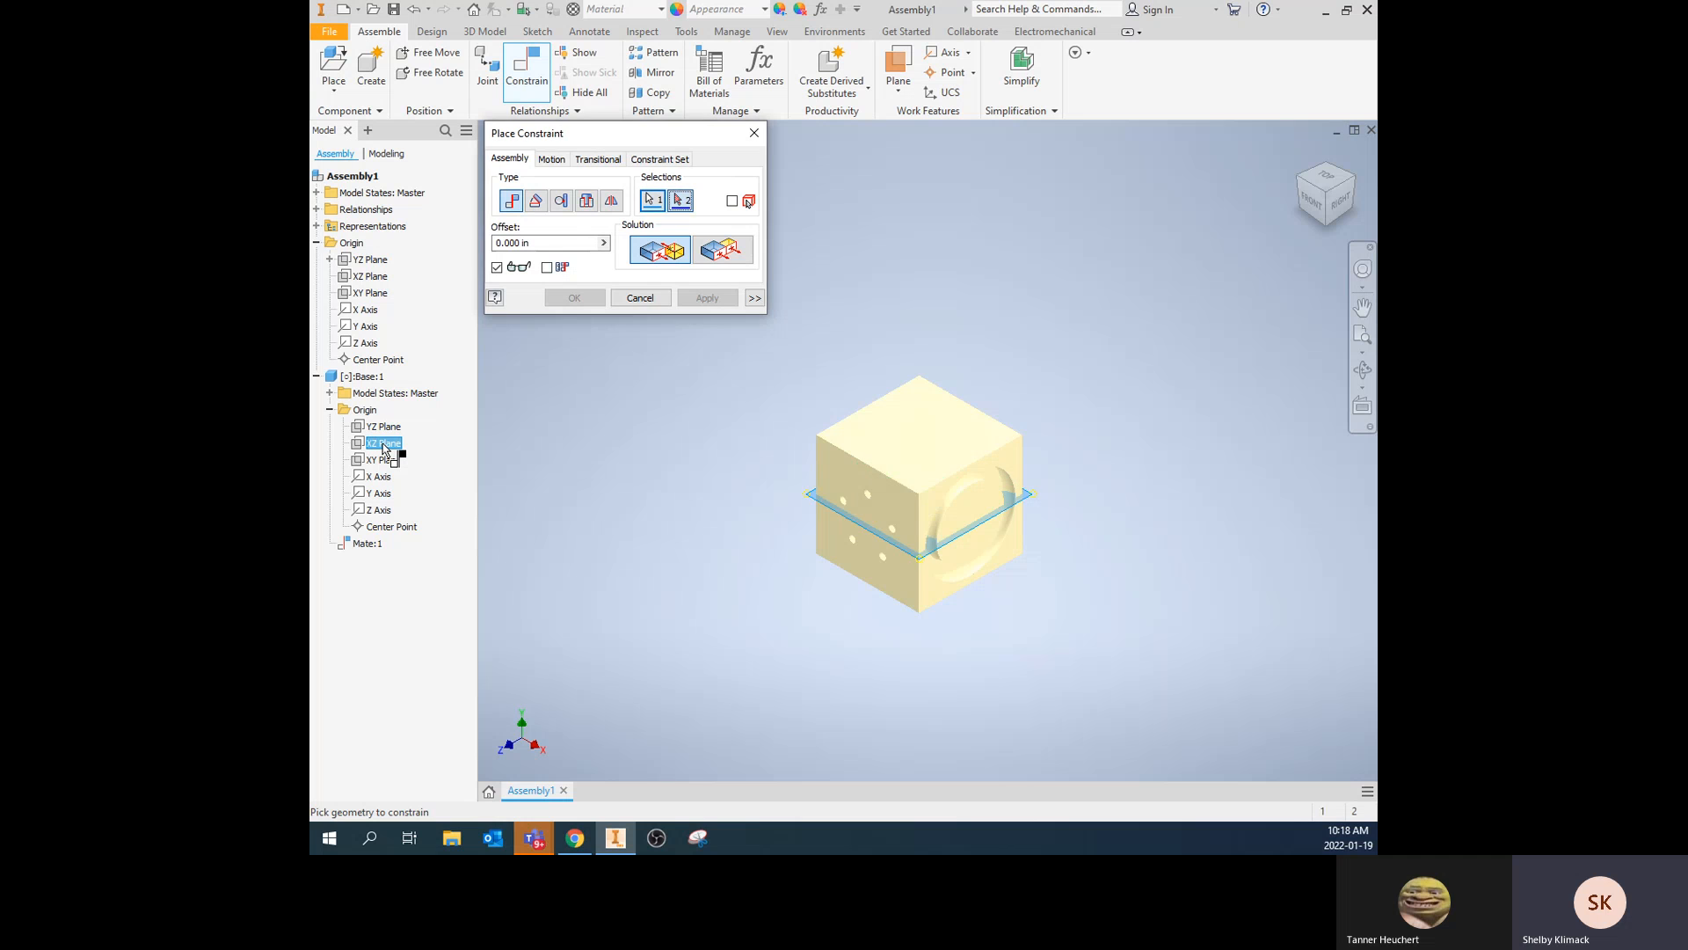
pyautogui.click(369, 278)
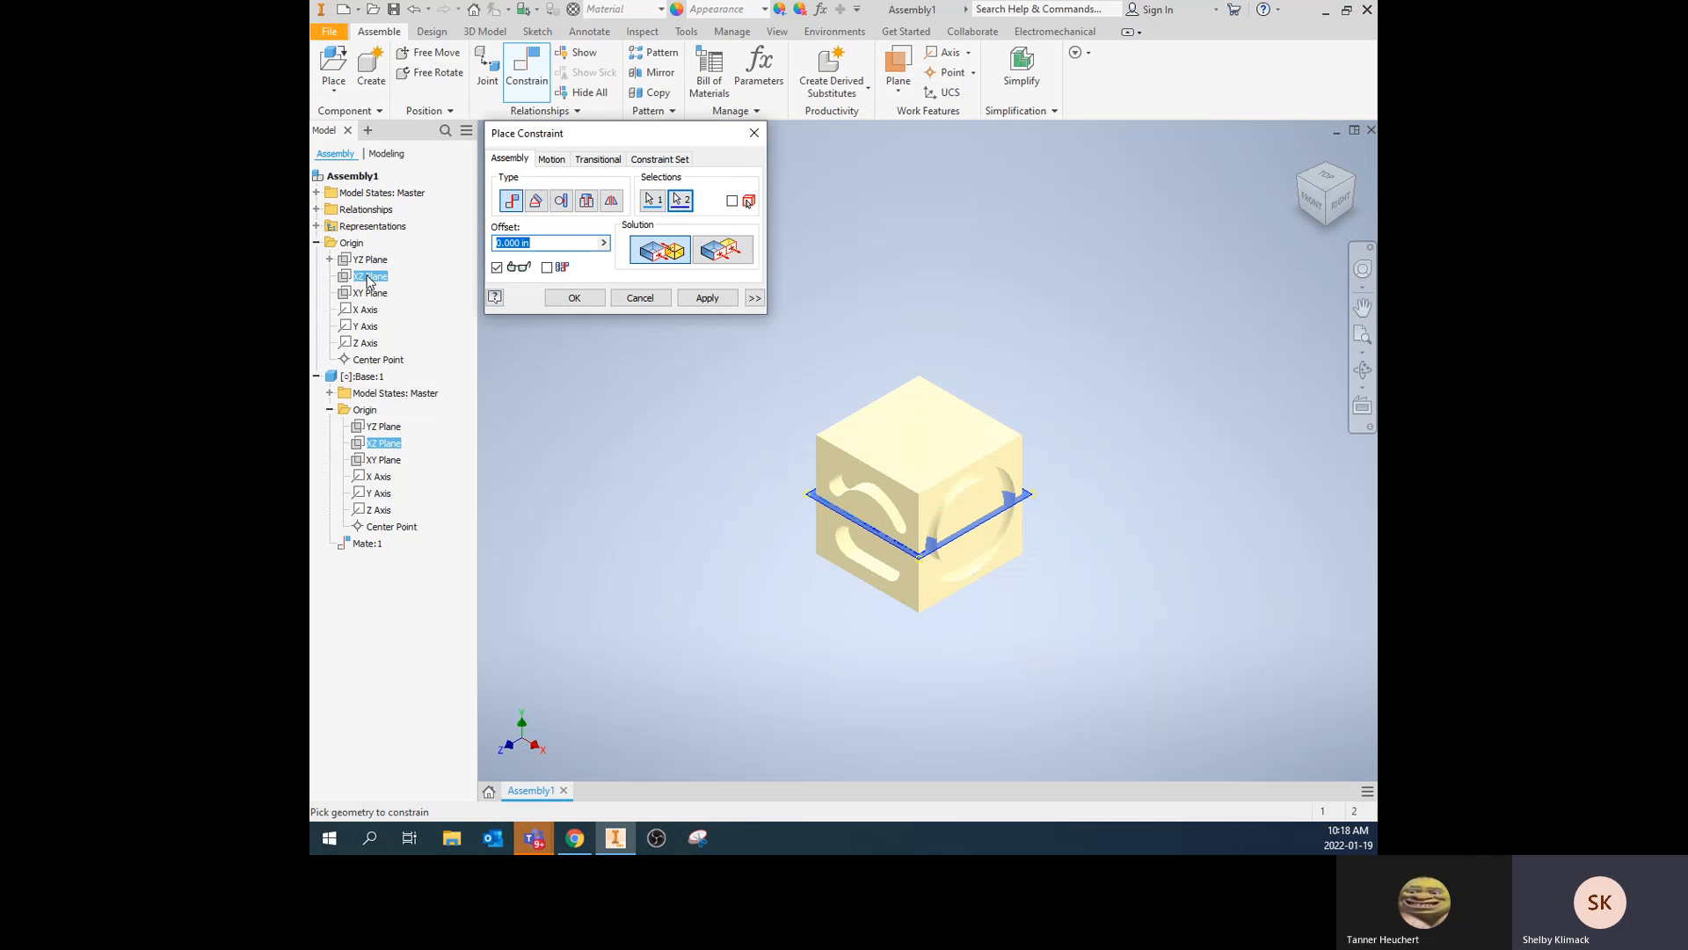
pyautogui.click(722, 305)
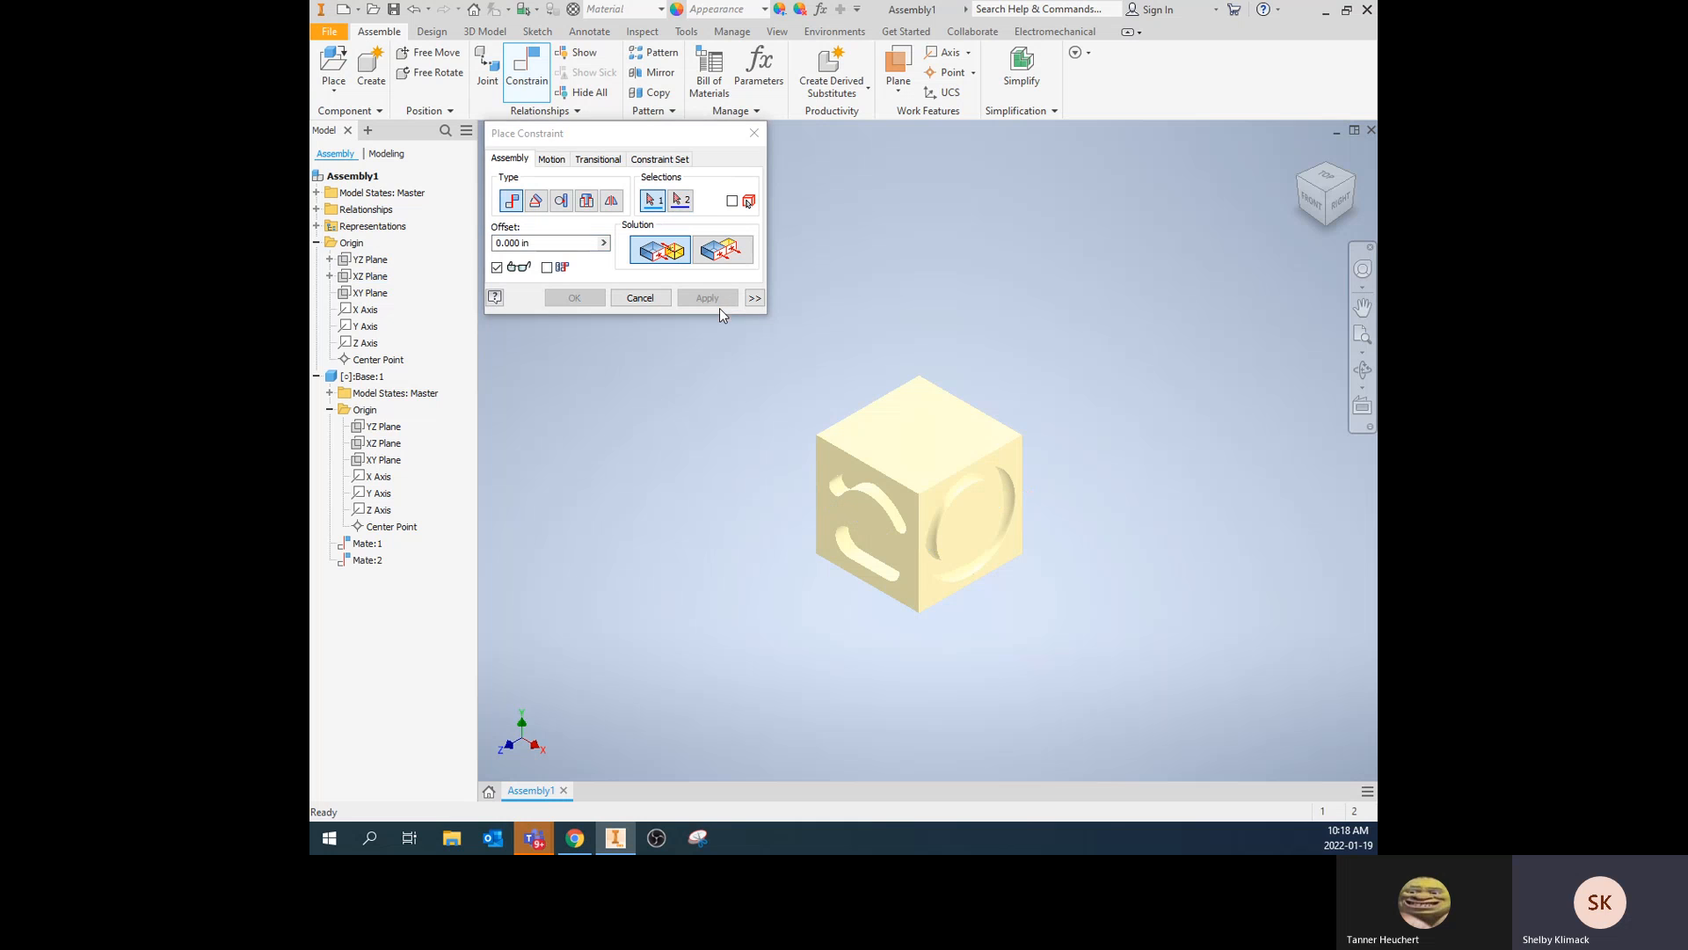
pyautogui.click(754, 136)
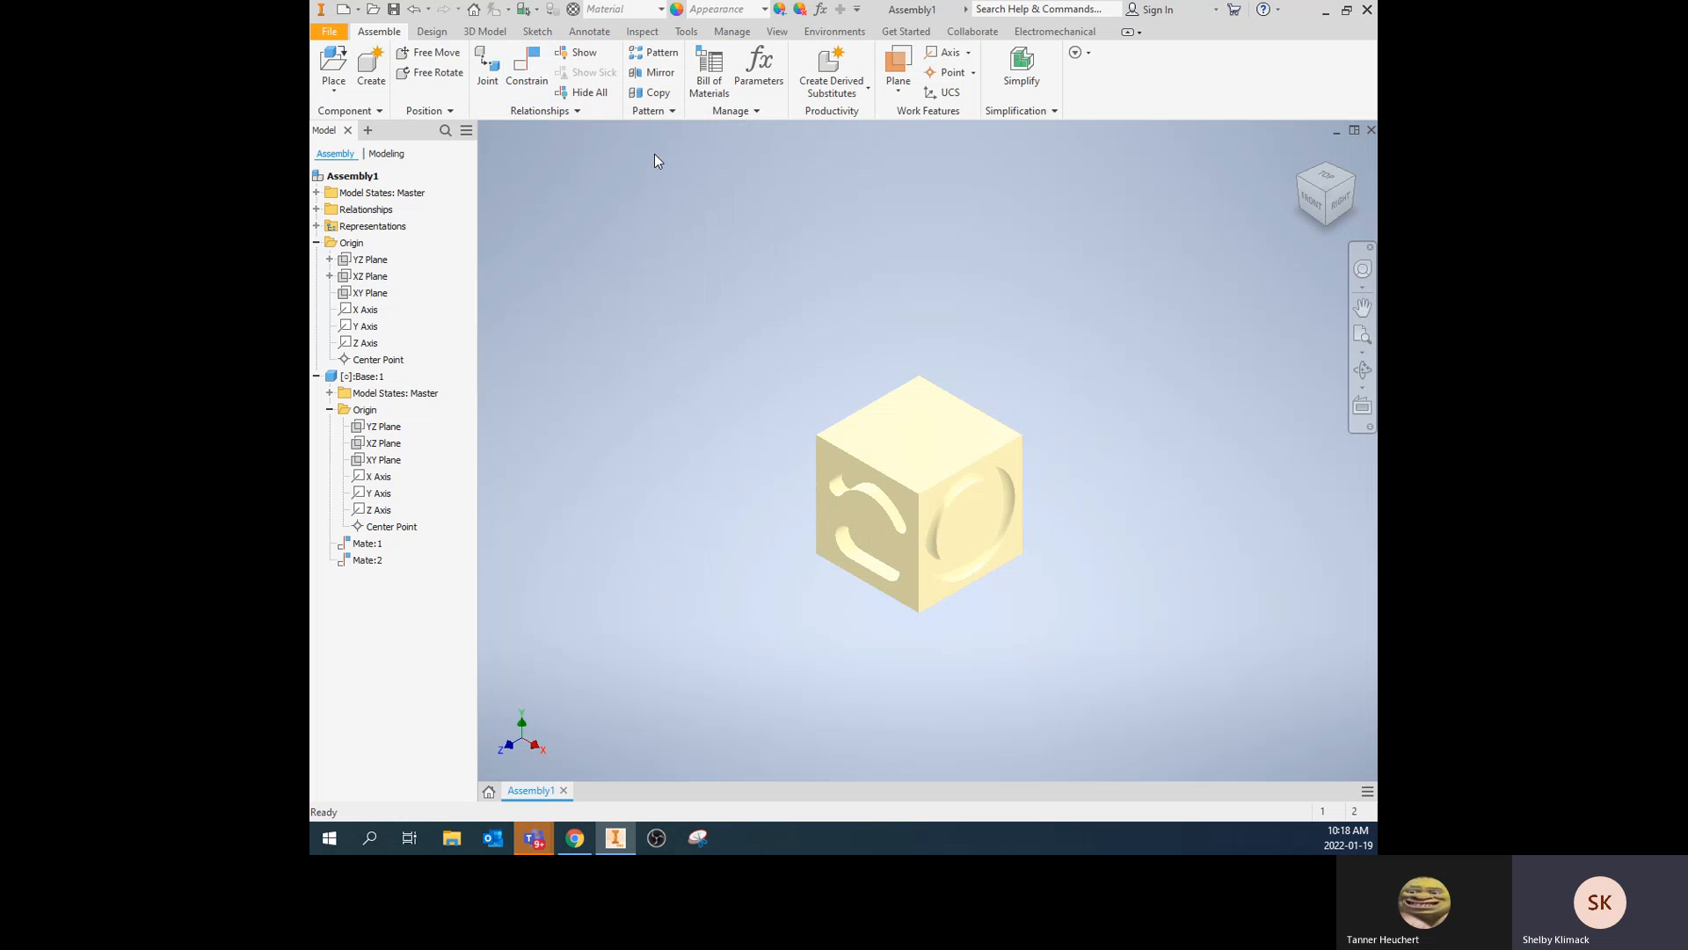
# - Drag the base cube to confirm it slides only along its one free direction, then restart Constrain
pyautogui.moveTo(876, 489); pyautogui.dragTo(712, 600)
pyautogui.moveTo(1202, 281); pyautogui.dragTo(985, 514)
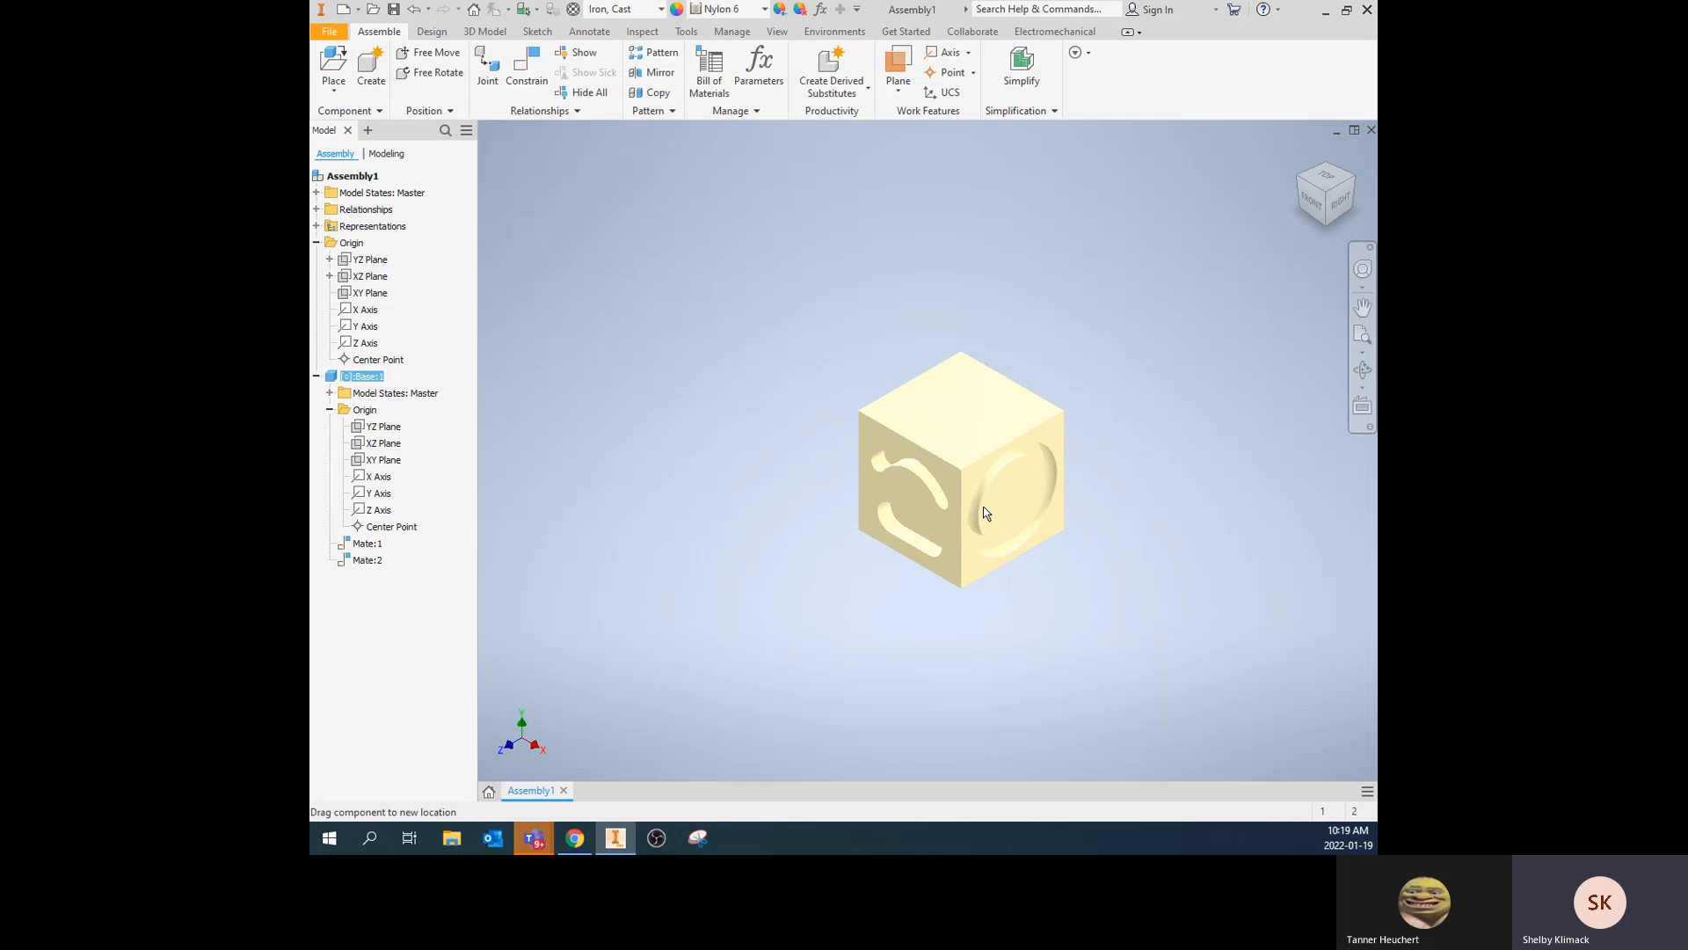
pyautogui.moveTo(986, 514); pyautogui.dragTo(971, 415)
pyautogui.click(594, 456)
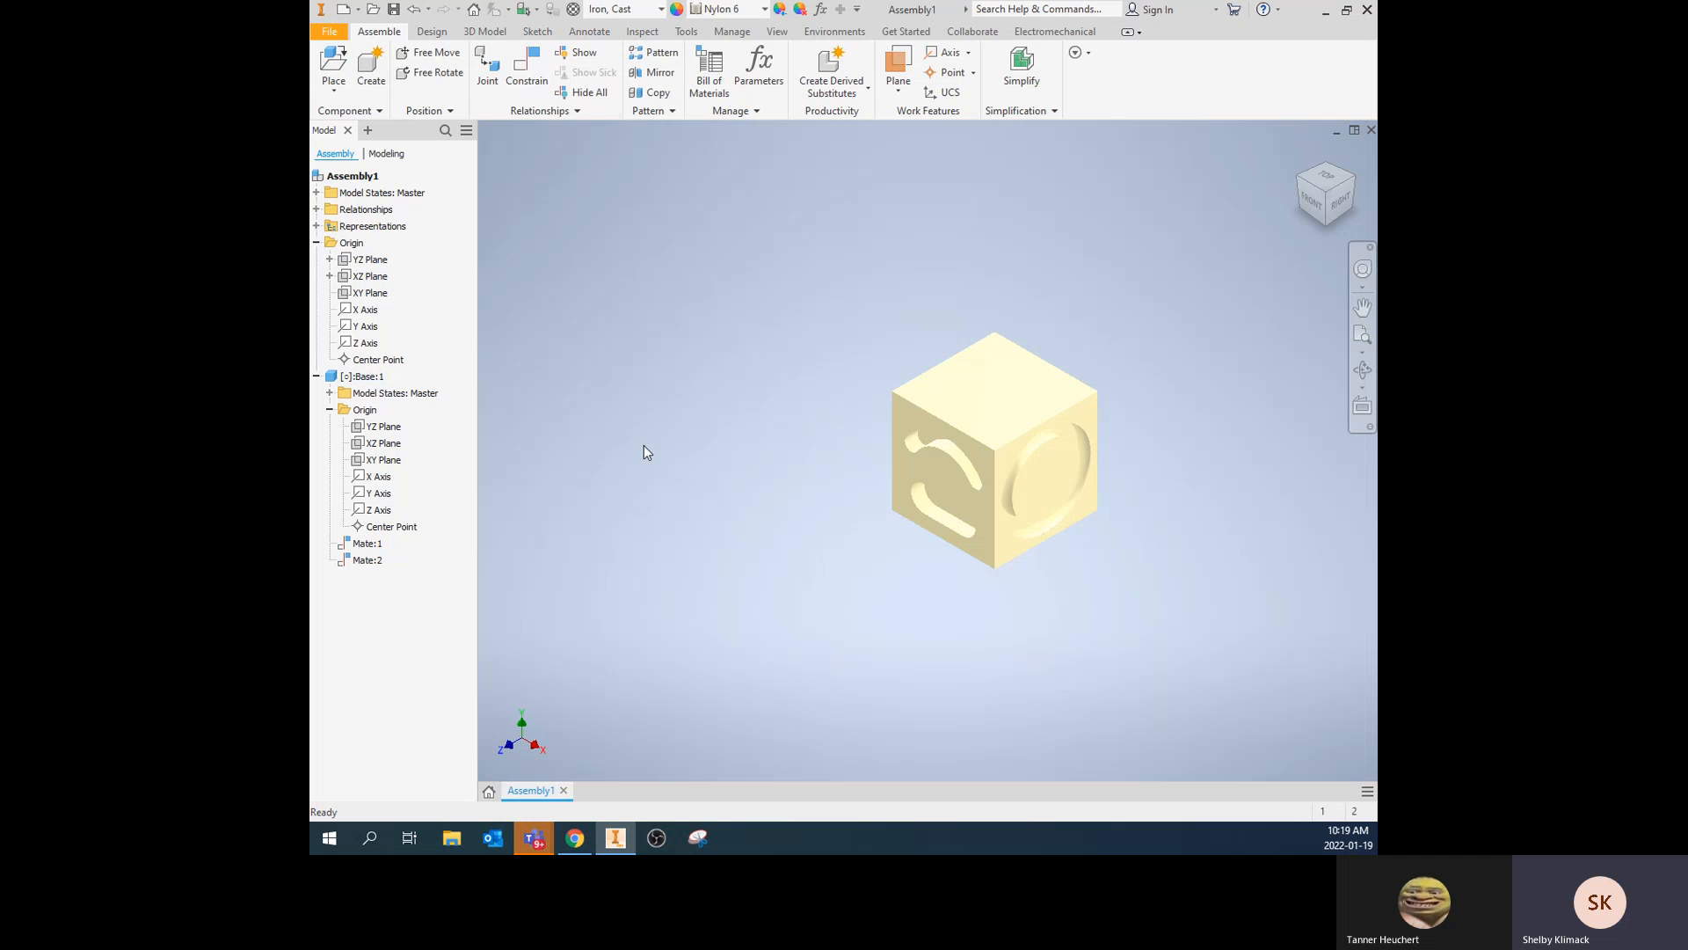
pyautogui.moveTo(977, 397); pyautogui.dragTo(816, 485)
pyautogui.click(678, 353)
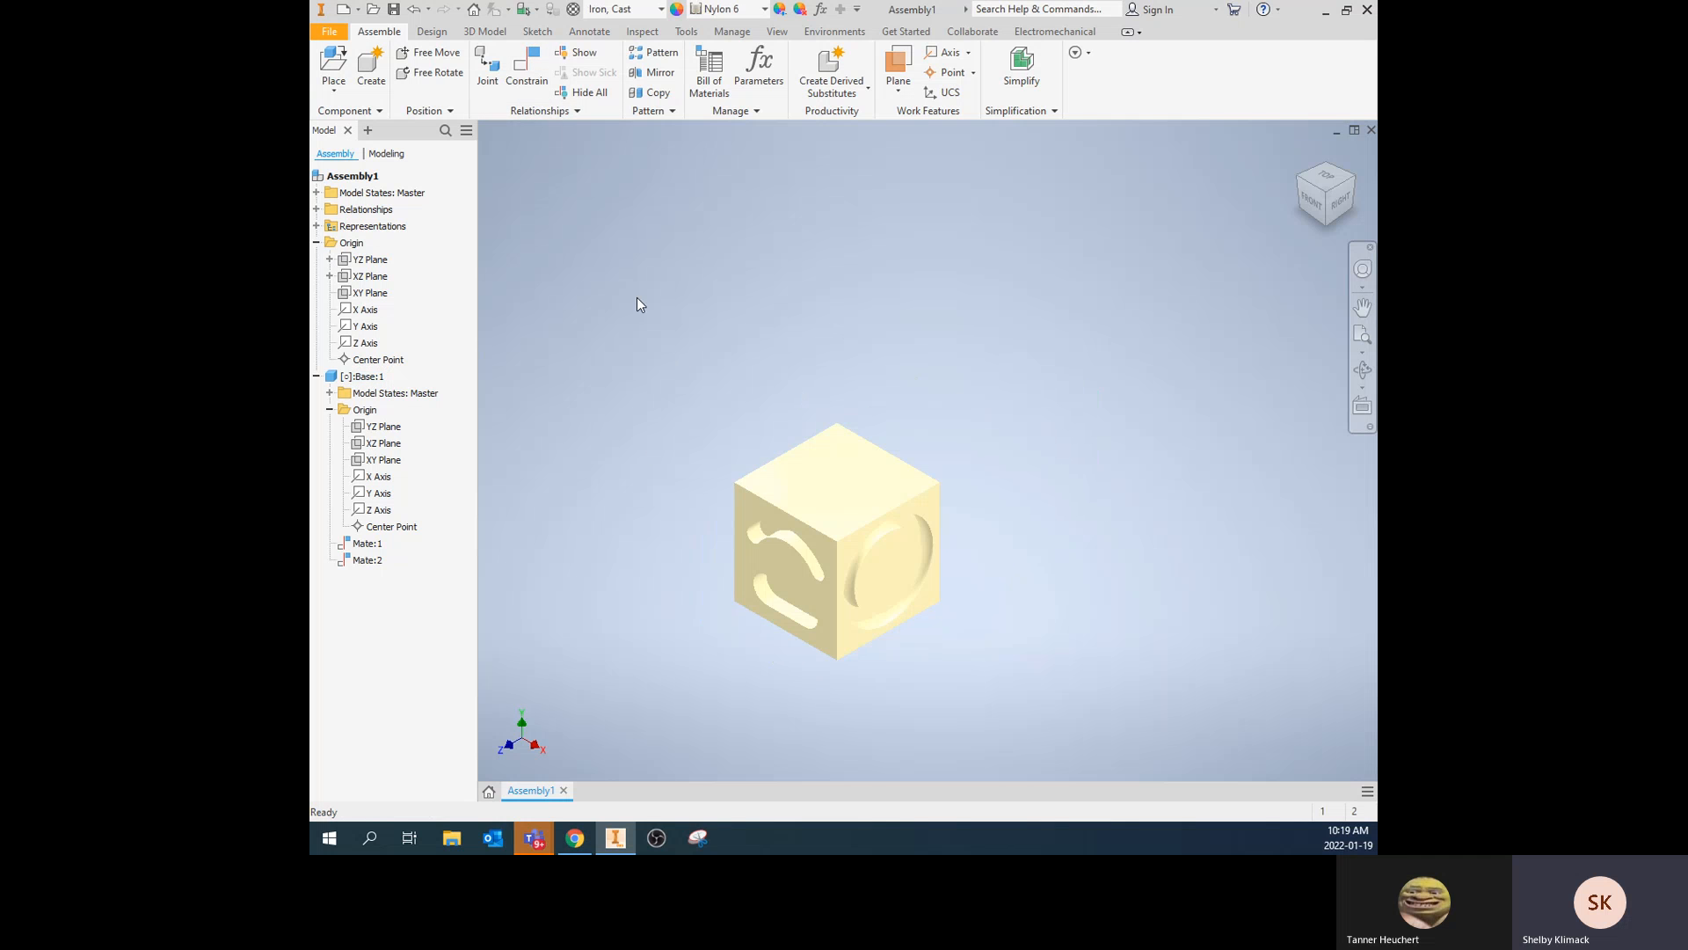
pyautogui.click(528, 71)
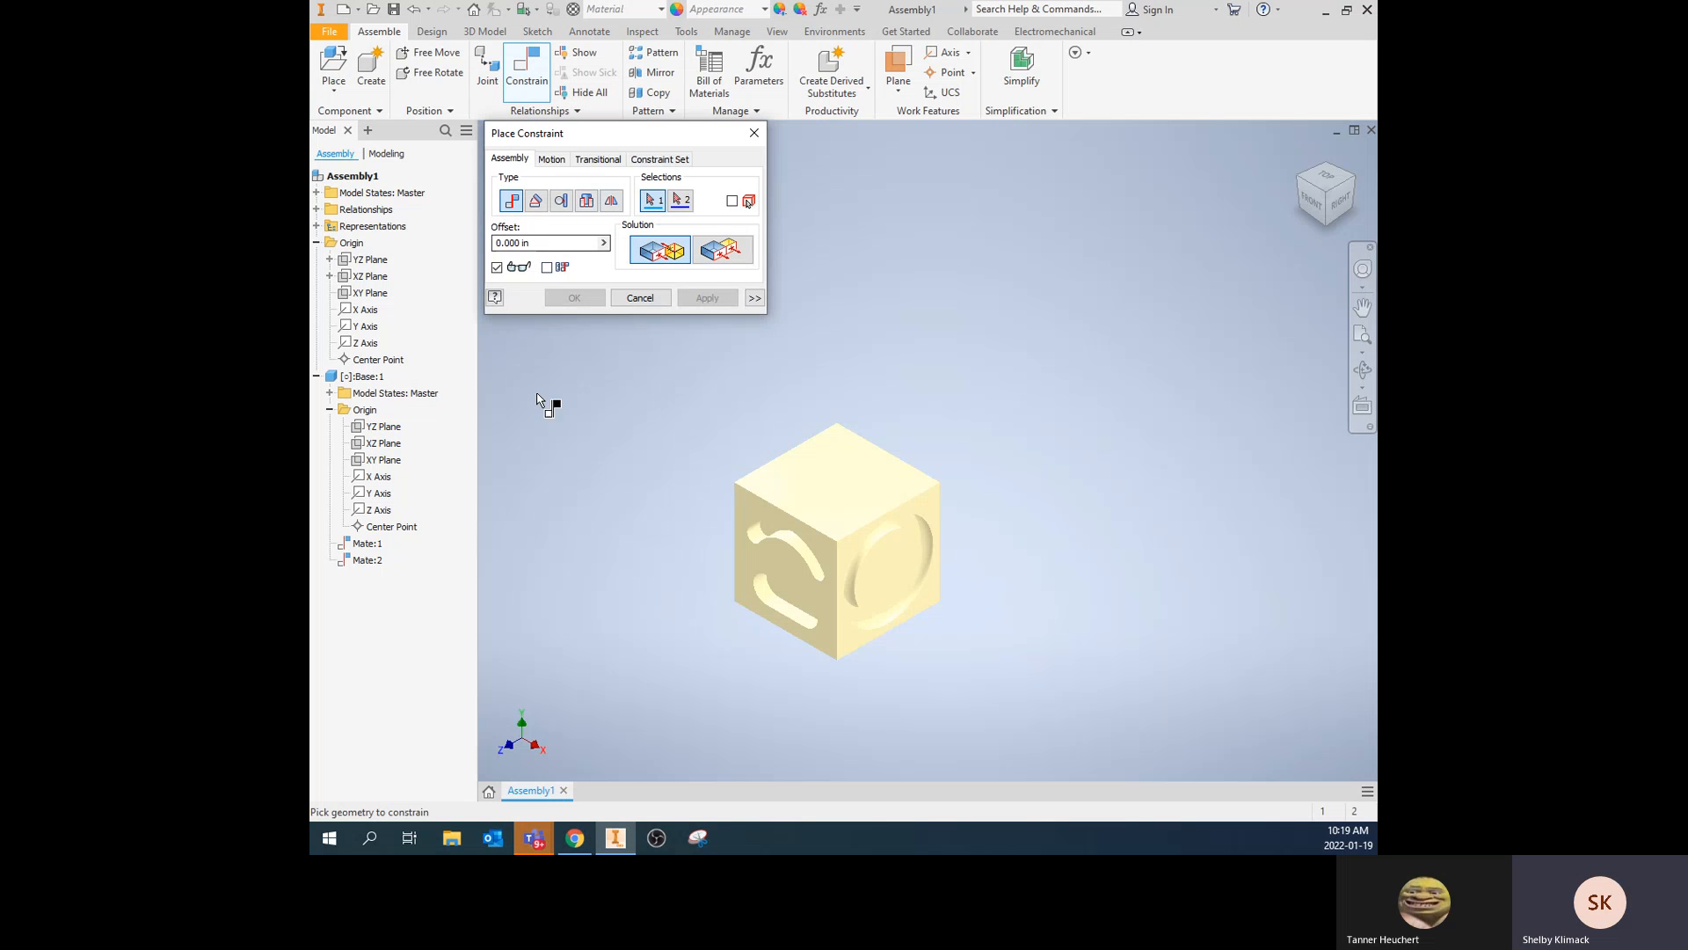
# - Flush Base:1's XY Plane to the assembly's XY Plane, then test the cube no longer moves
pyautogui.click(384, 460)
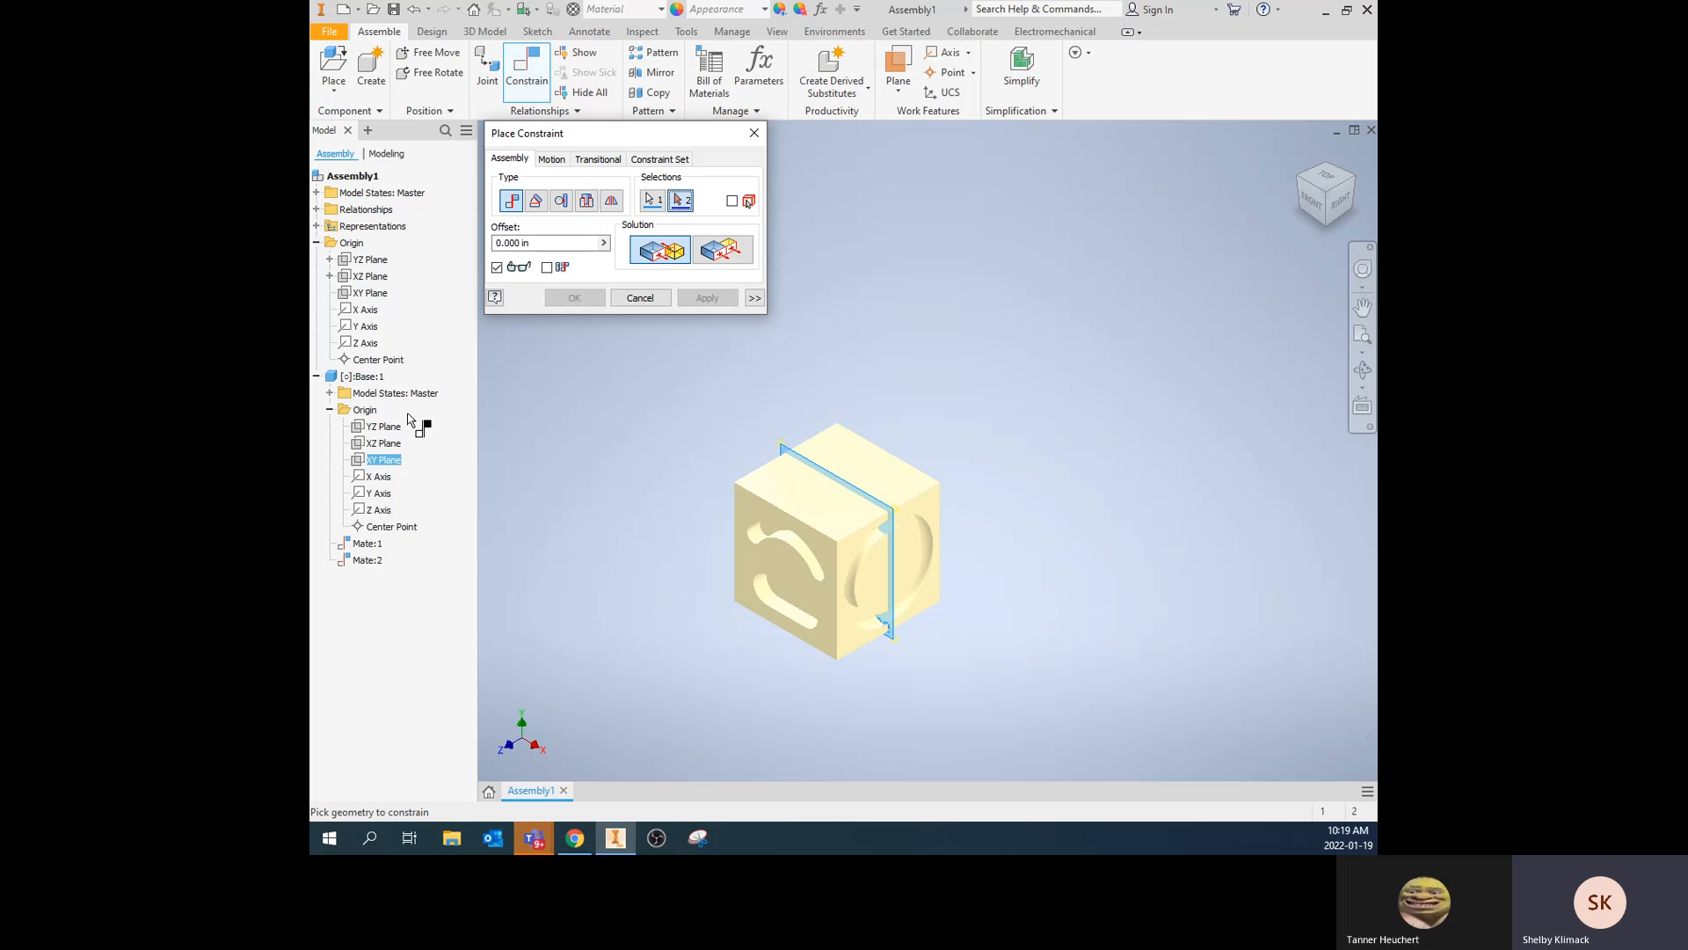
pyautogui.click(377, 296)
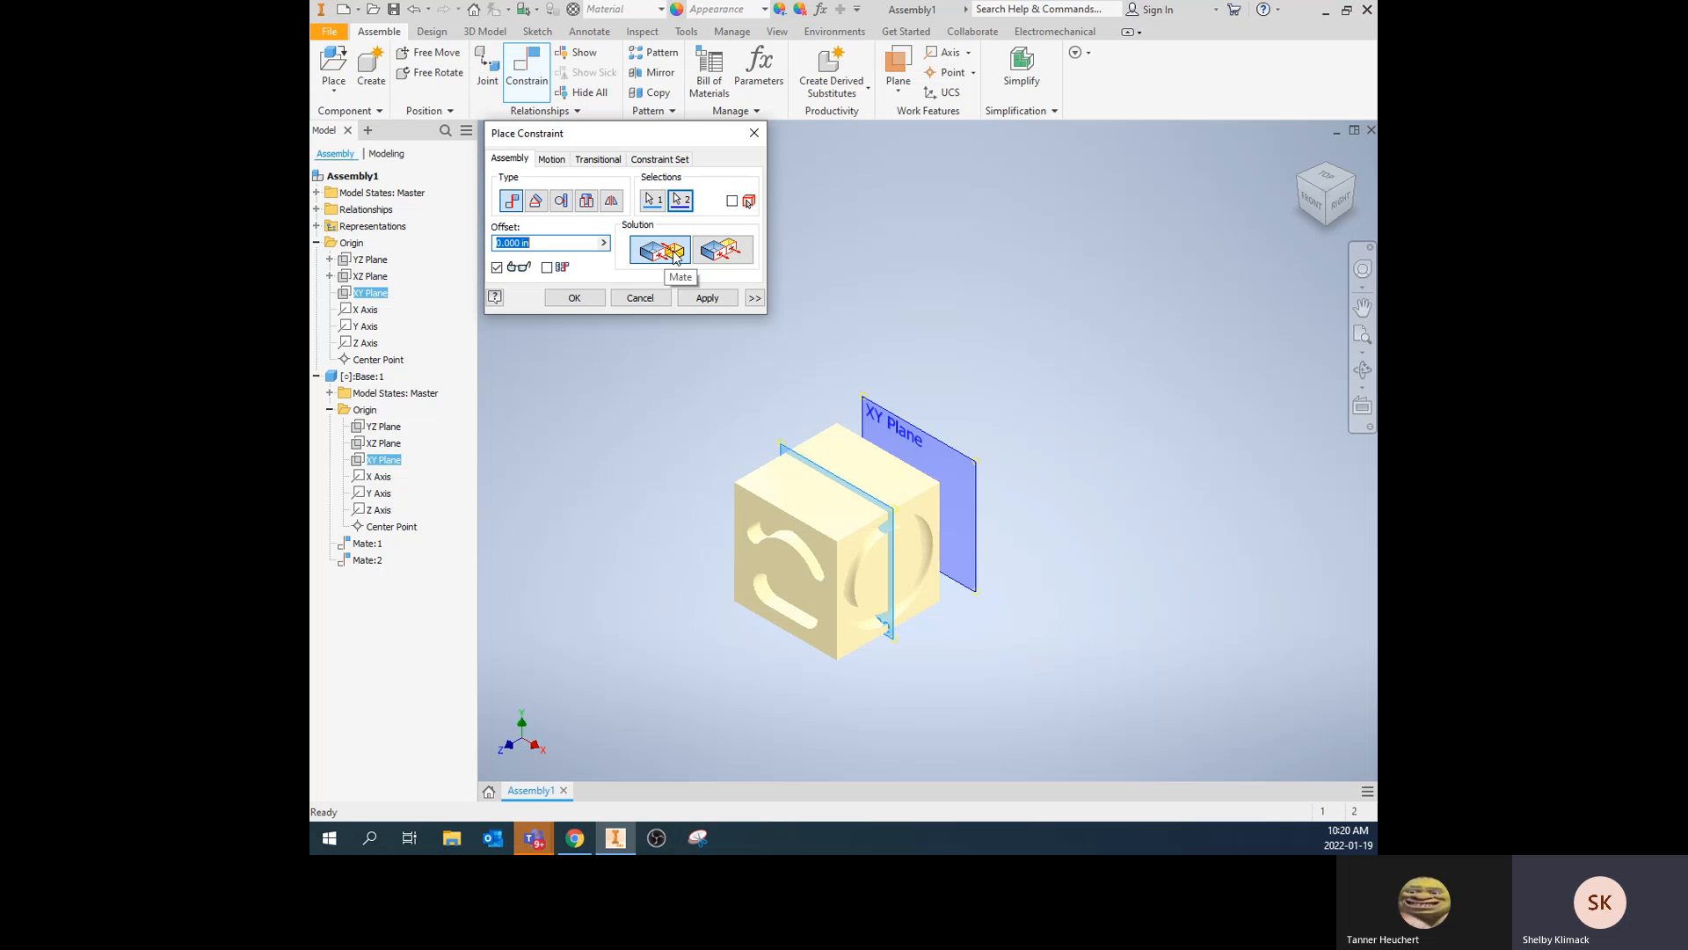
pyautogui.click(721, 244)
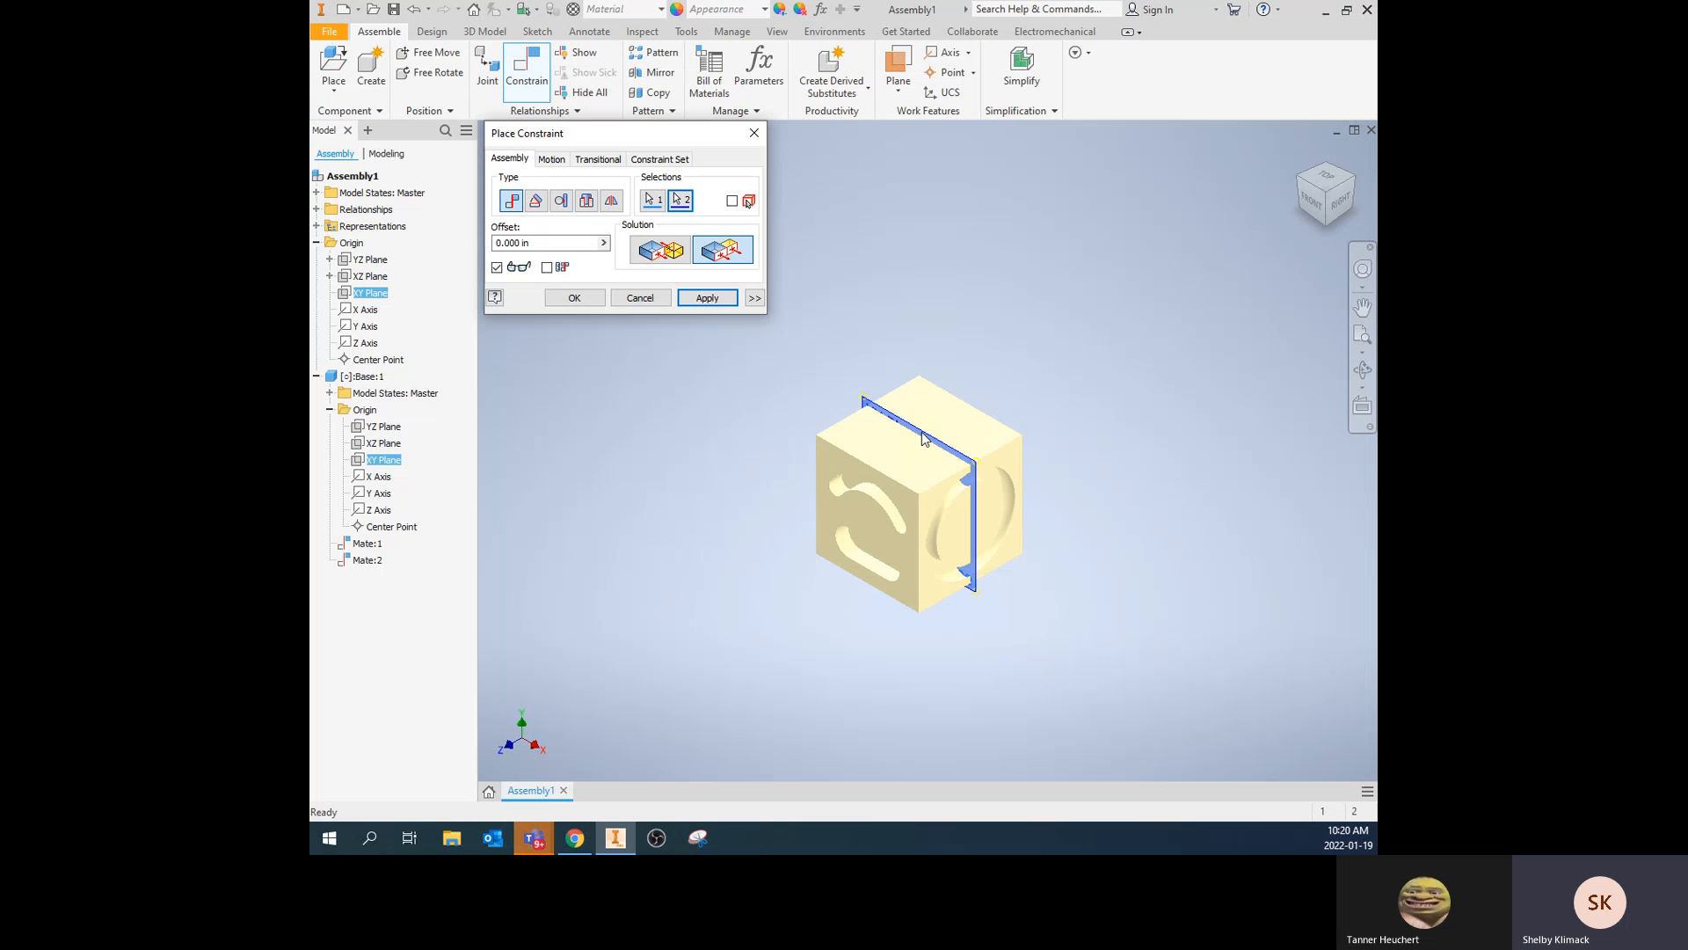
pyautogui.click(708, 298)
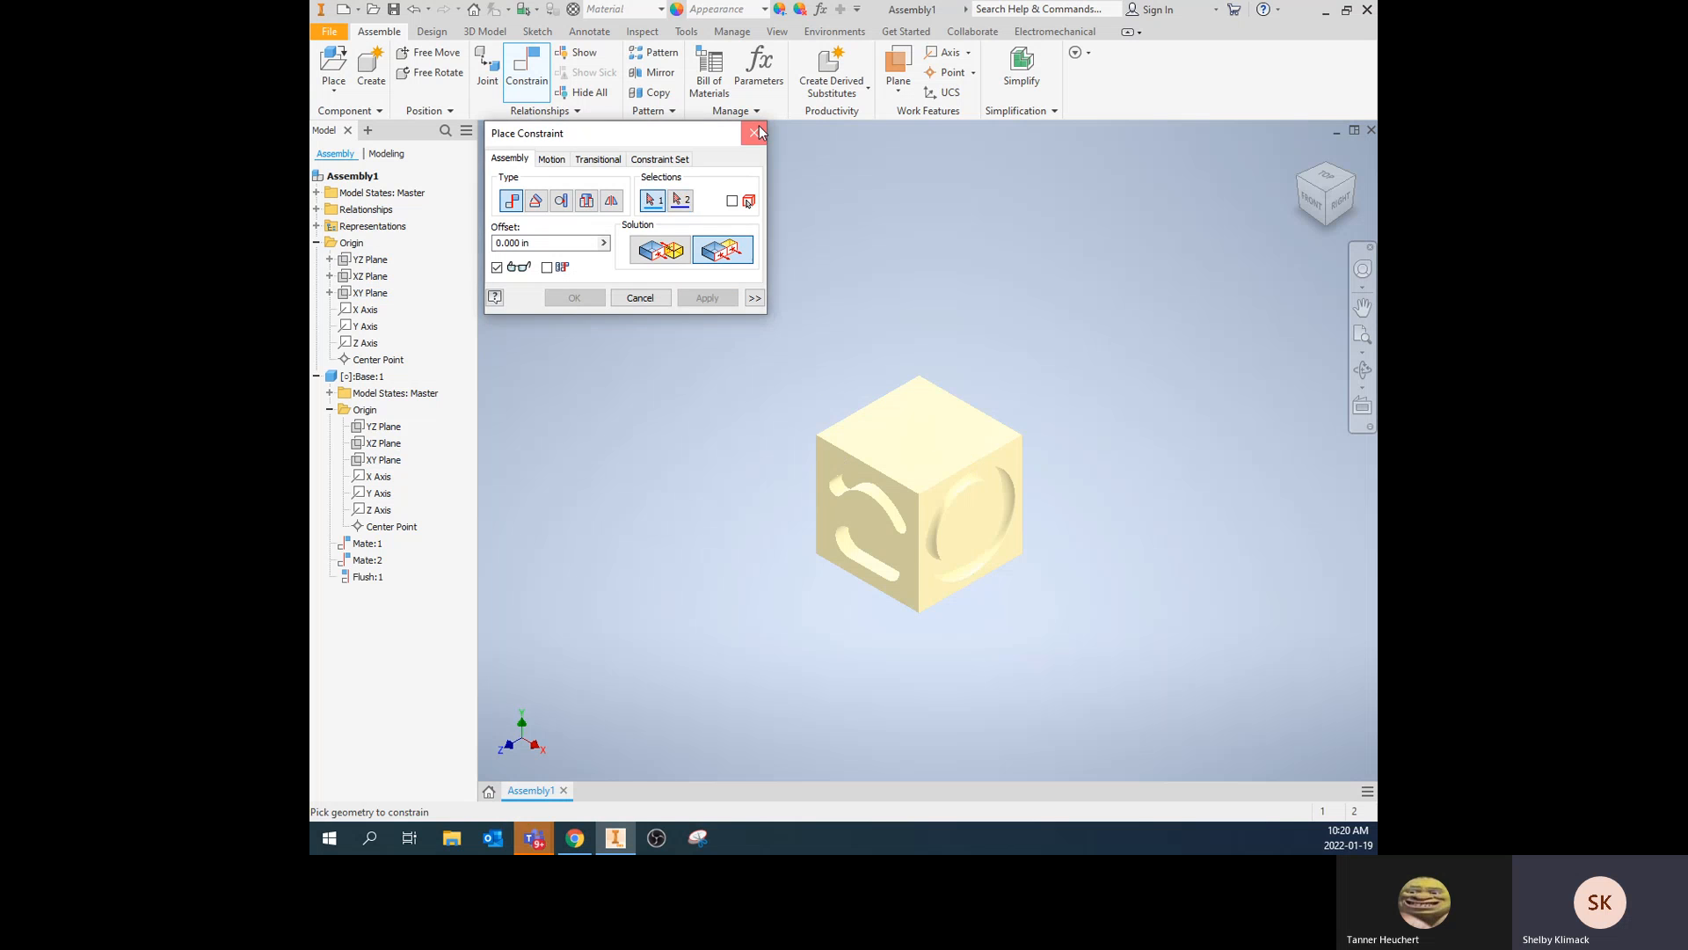
pyautogui.press('Escape')
pyautogui.click(938, 533)
pyautogui.moveTo(935, 528); pyautogui.dragTo(911, 421)
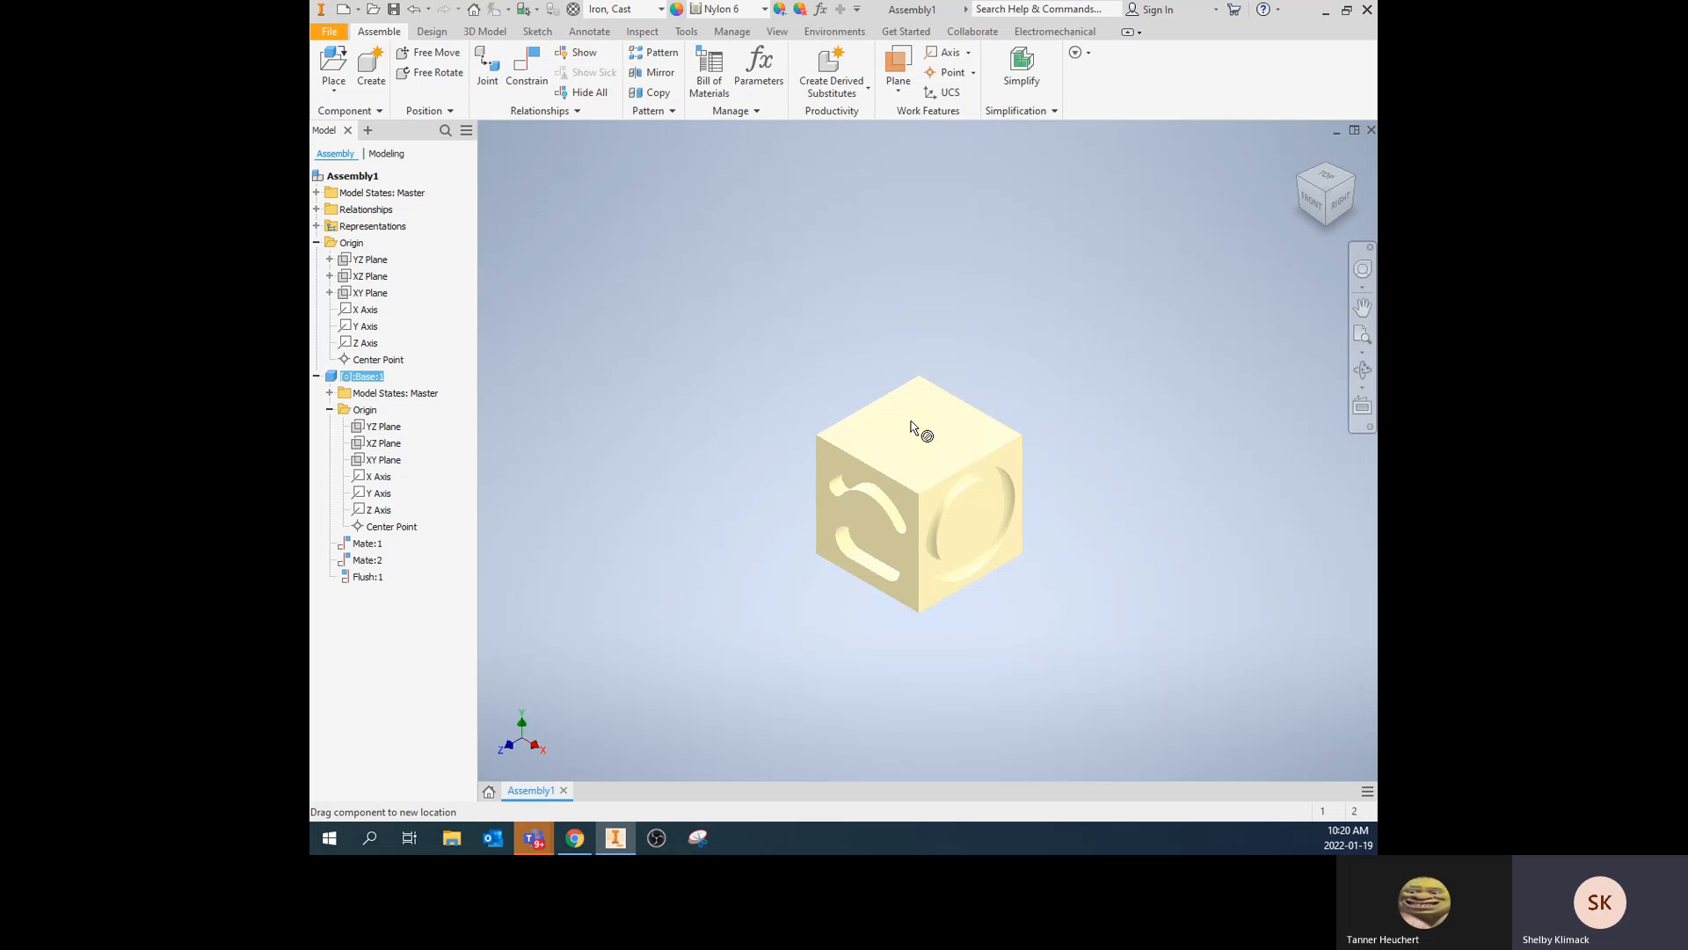
# - Drag Base:1 to confirm Mate:1, Mate:2 and Flush:1 hold it fixed, then deselect it
pyautogui.moveTo(911, 420); pyautogui.dragTo(912, 422)
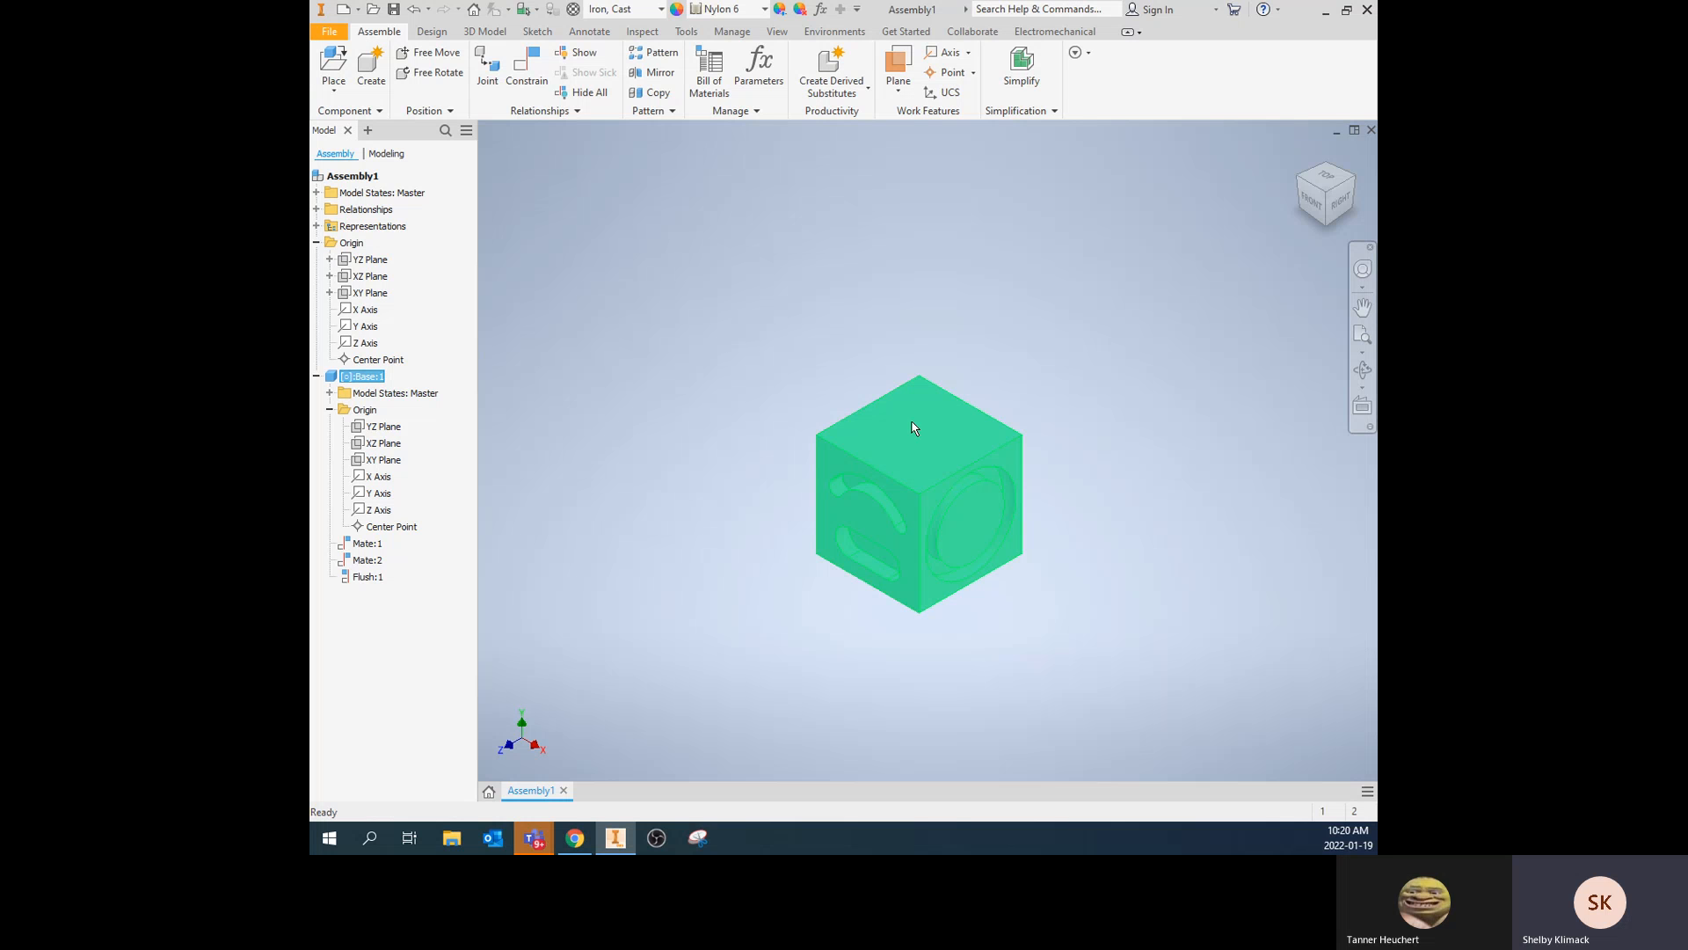
pyautogui.click(927, 345)
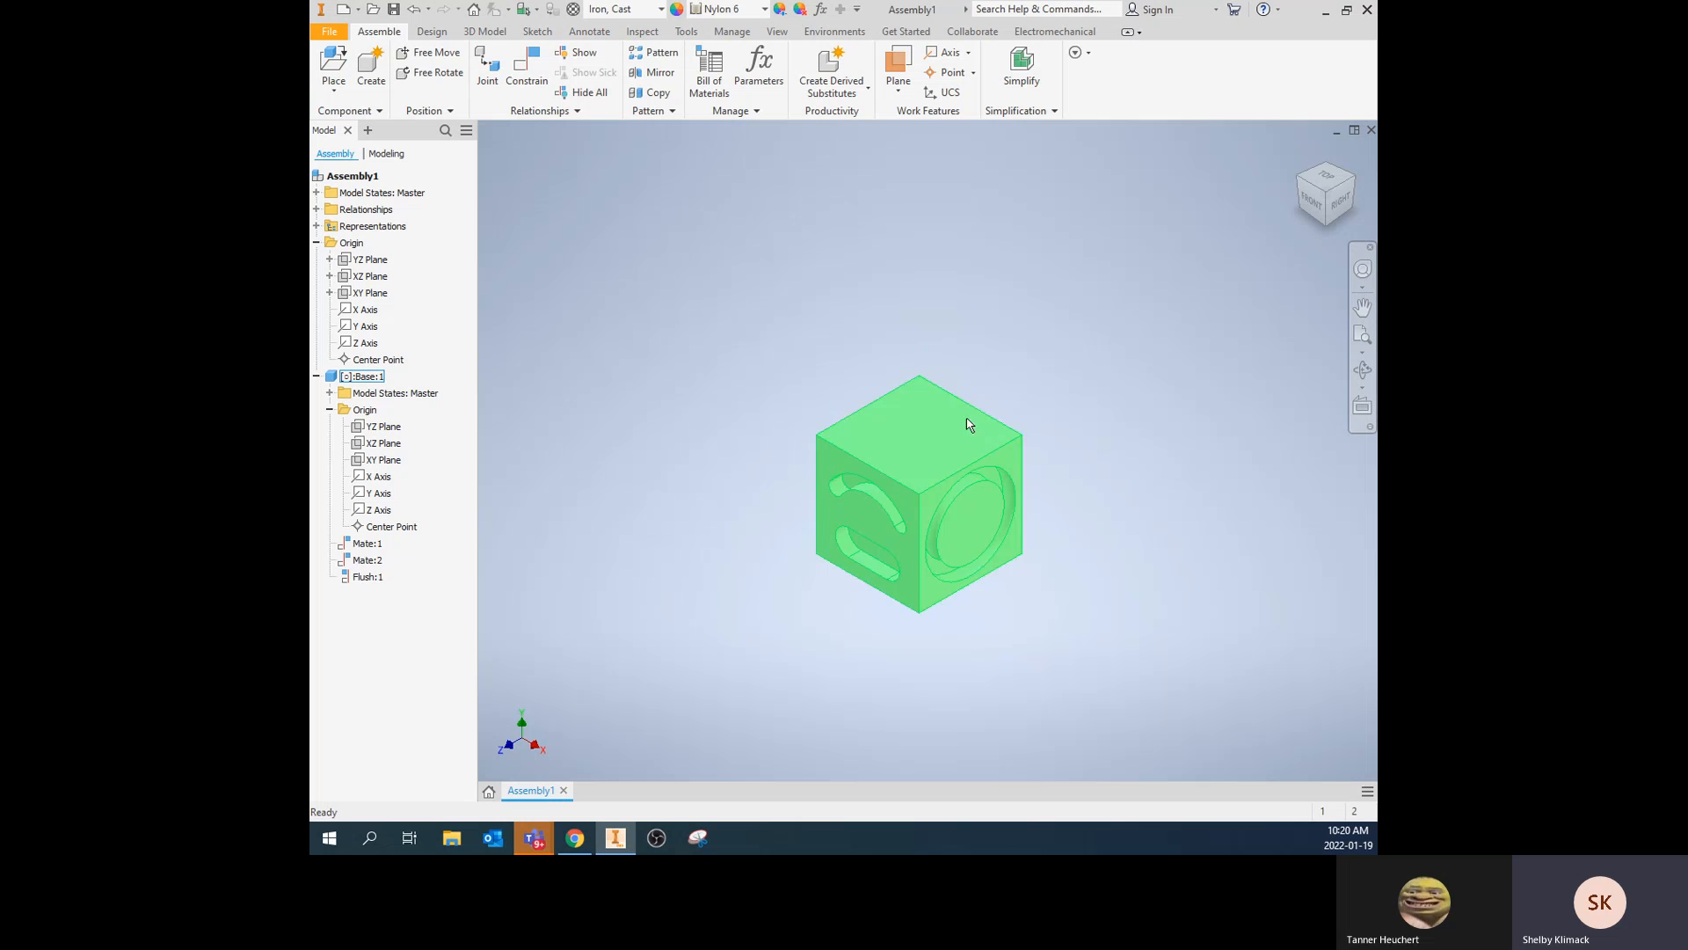
pyautogui.moveTo(966, 419); pyautogui.dragTo(948, 391, button='middle')
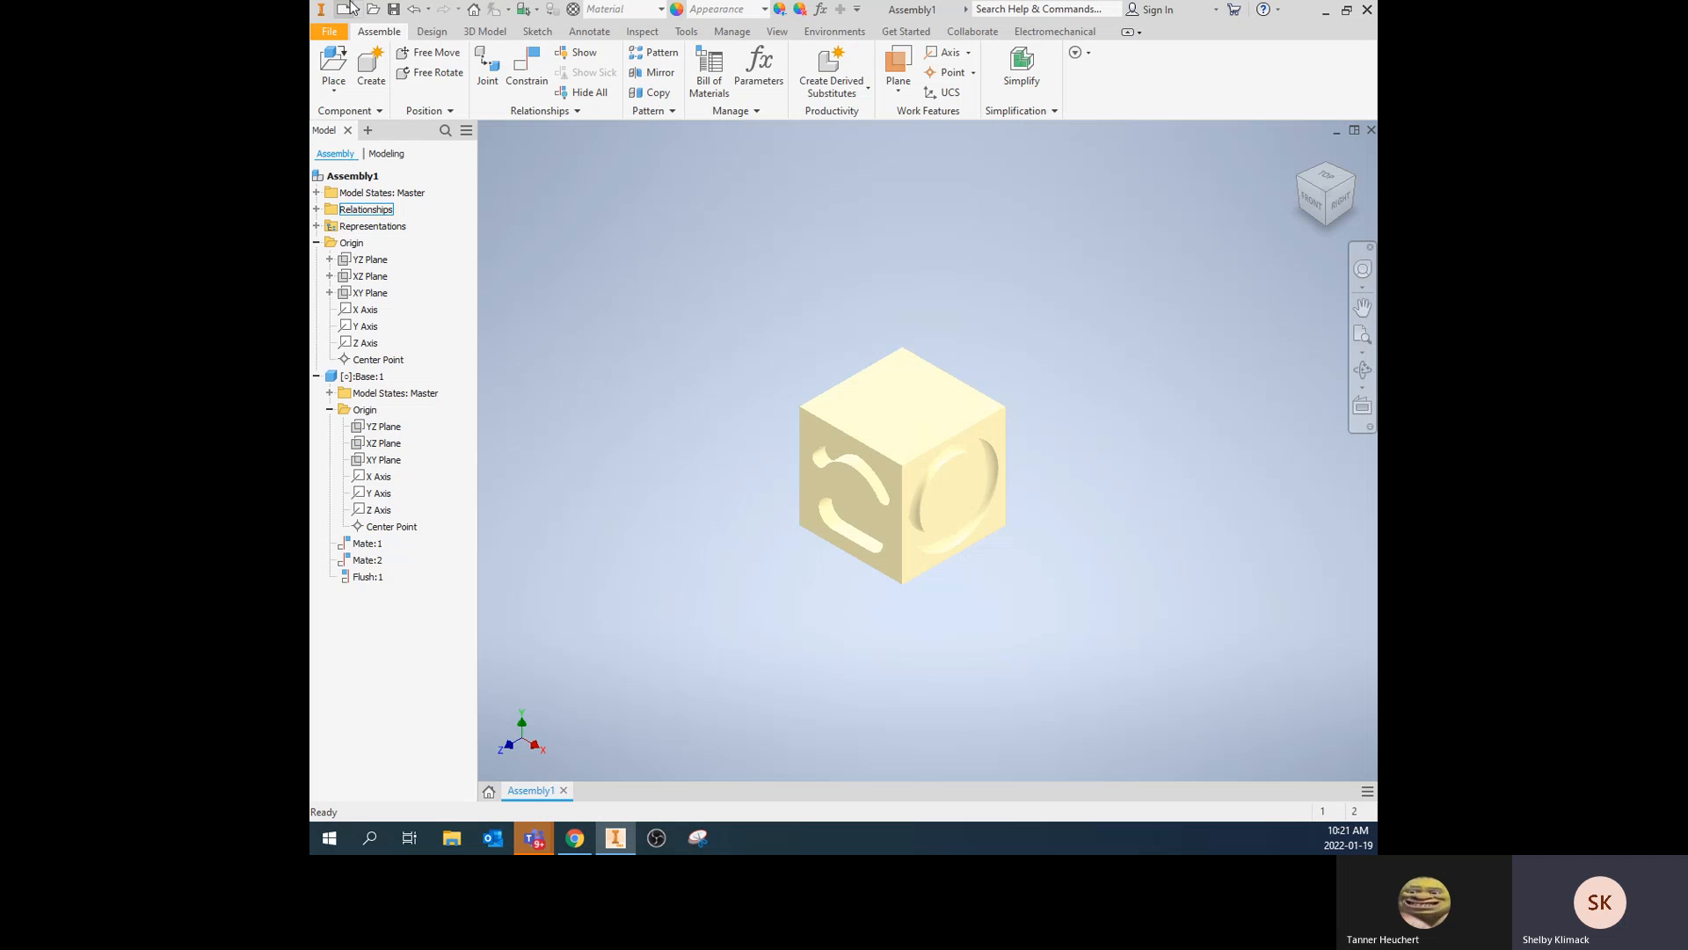
# - Save As into OneDrive's MatchingAssemblyAssignment folder, starting the file name with the student's surname and first name
pyautogui.click(340, 36)
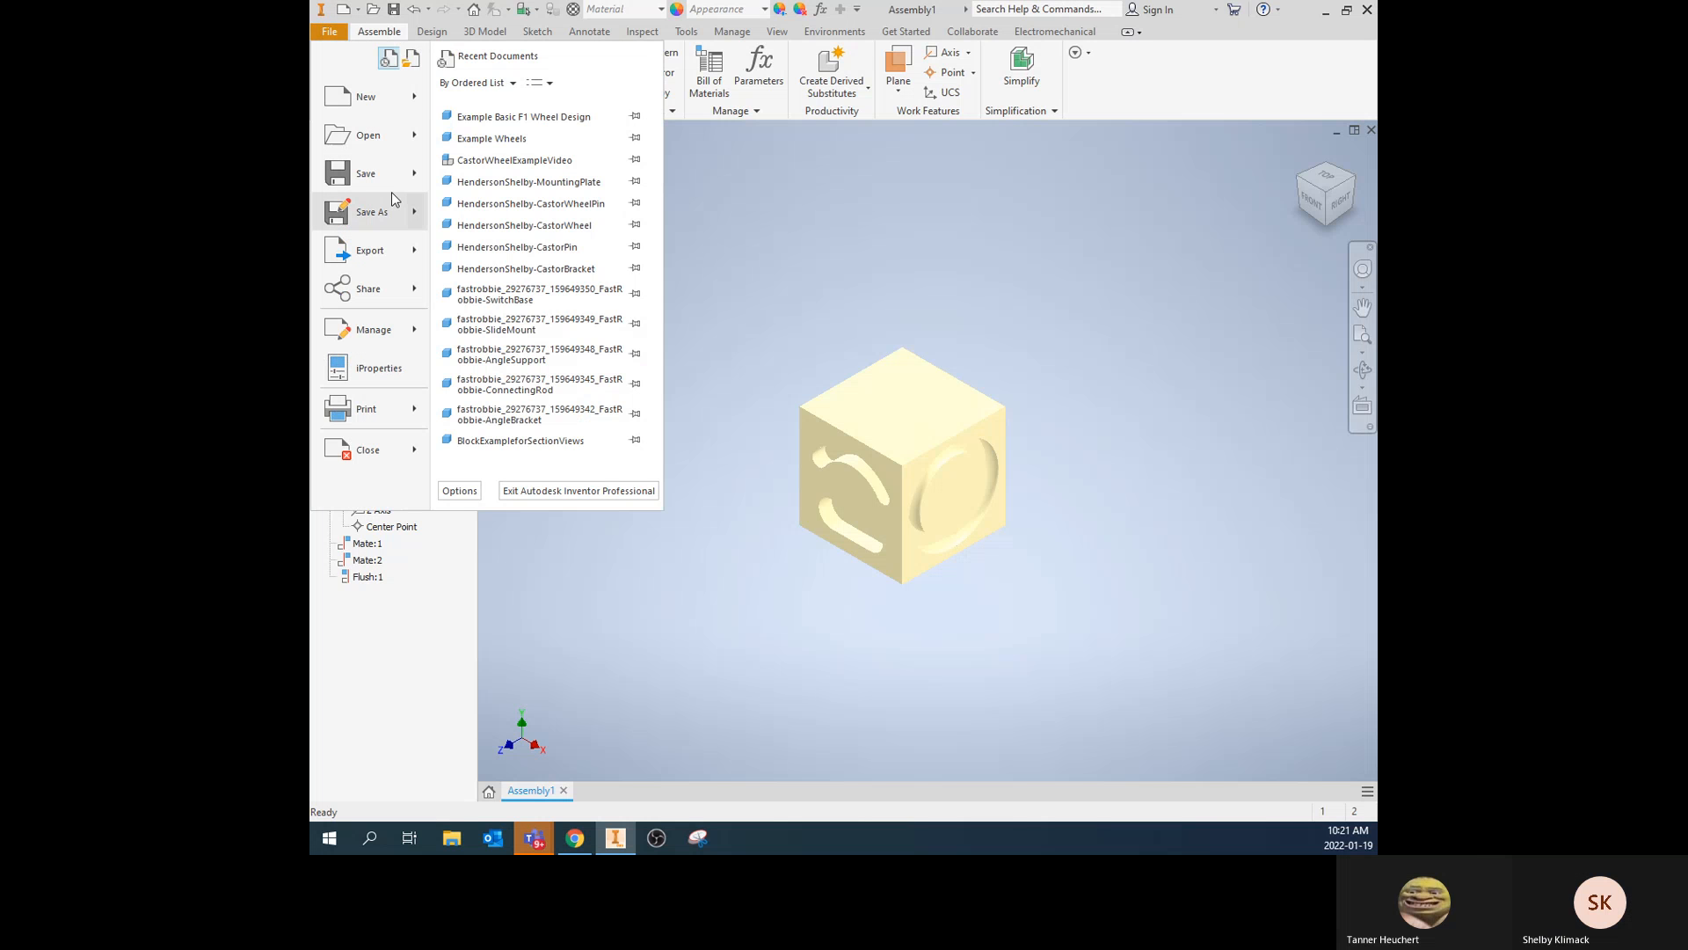
pyautogui.click(393, 199)
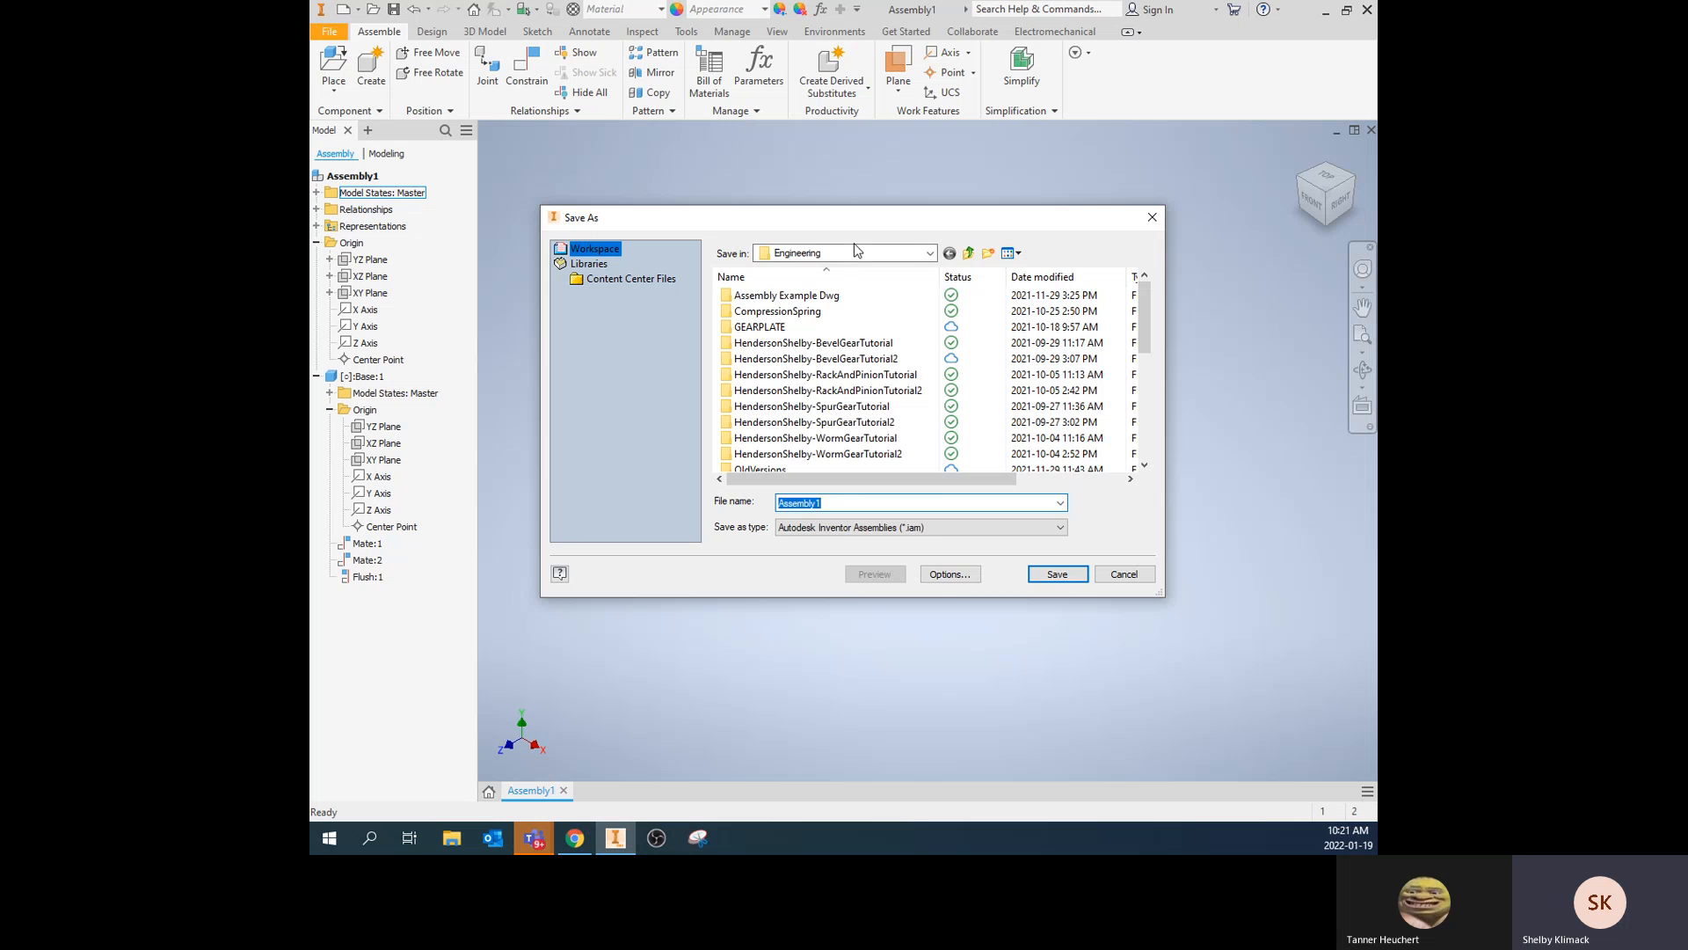
pyautogui.click(858, 251)
pyautogui.click(854, 334)
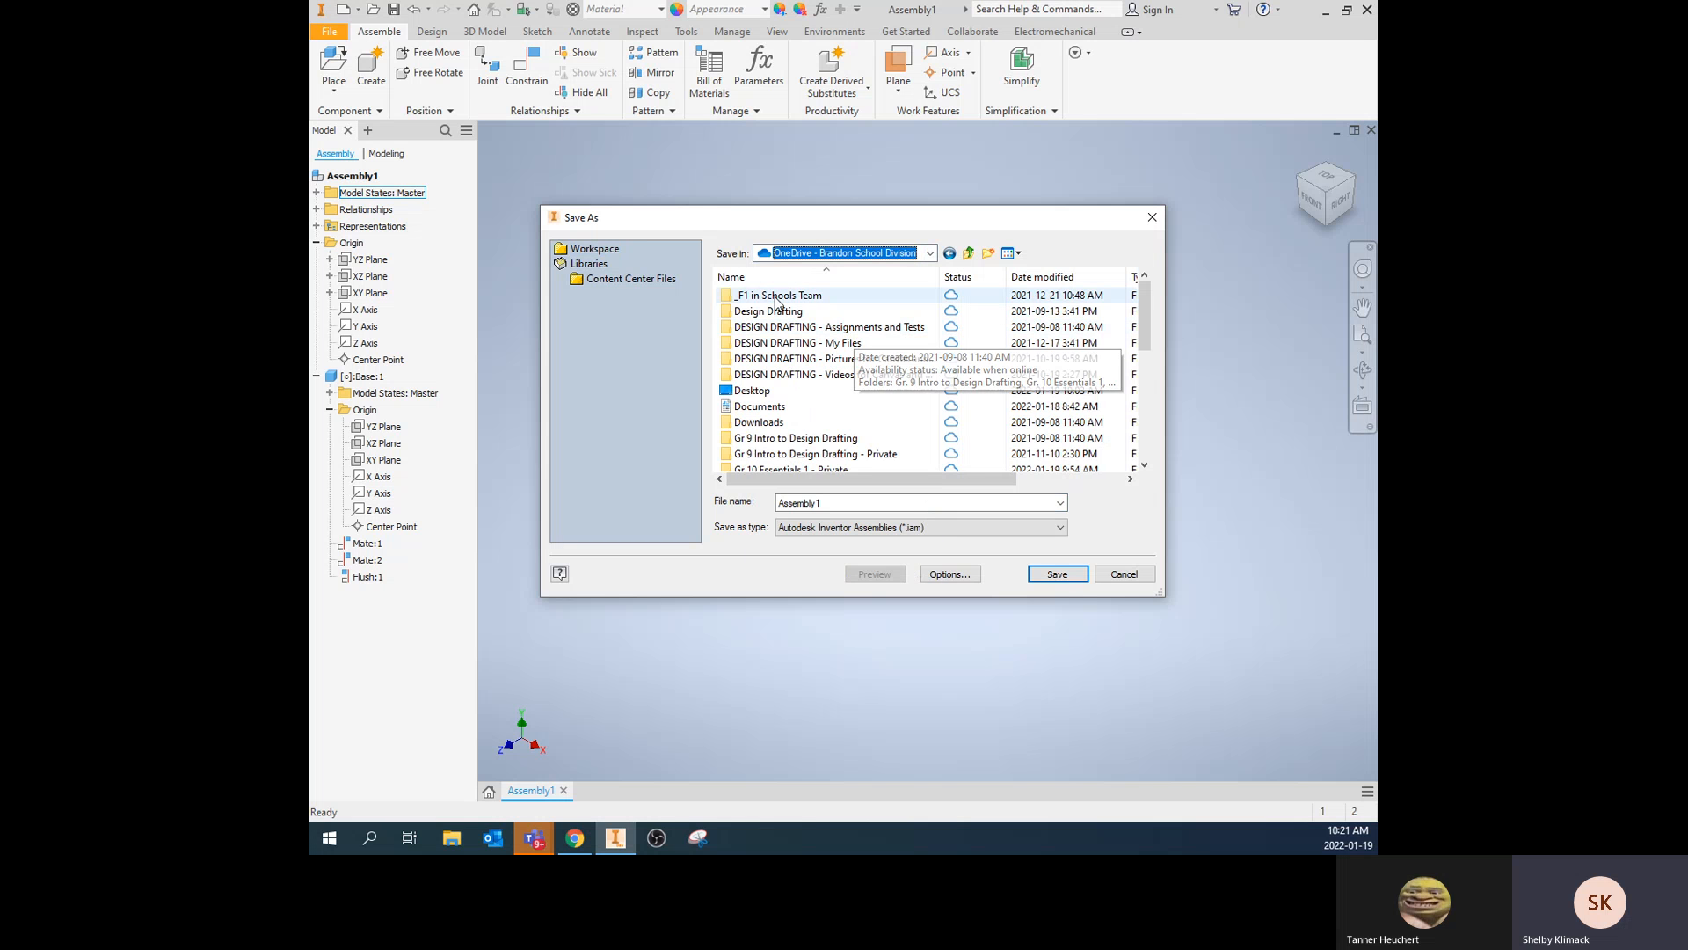
pyautogui.scroll(-2, 800, 406)
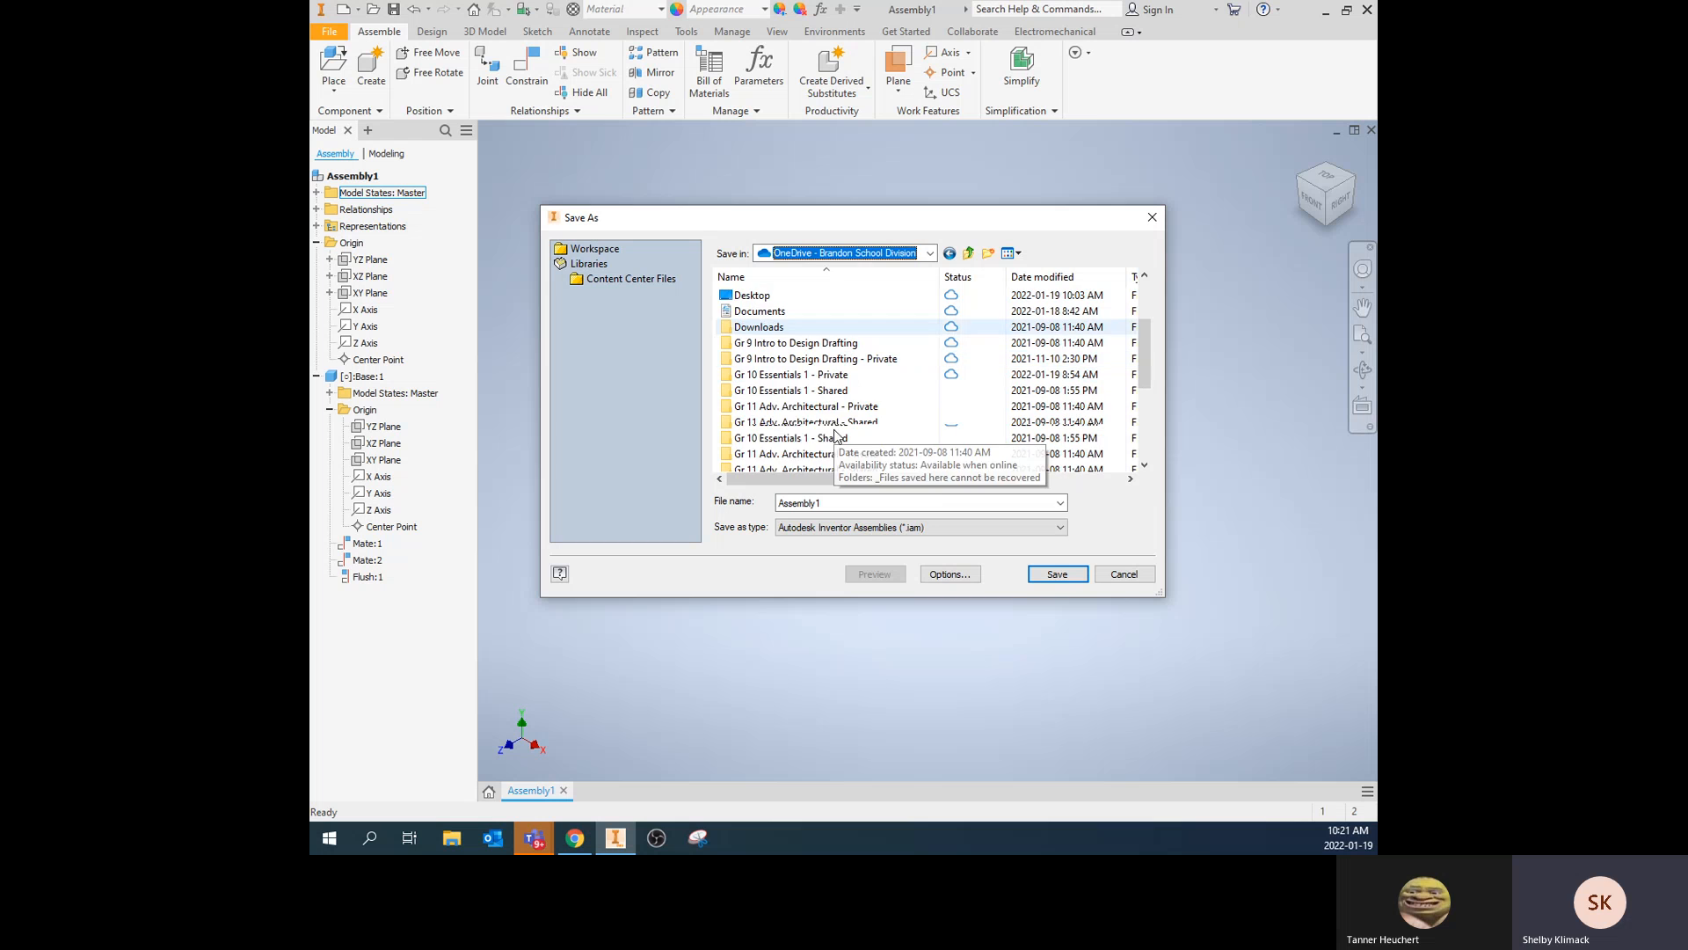
pyautogui.doubleClick(807, 375)
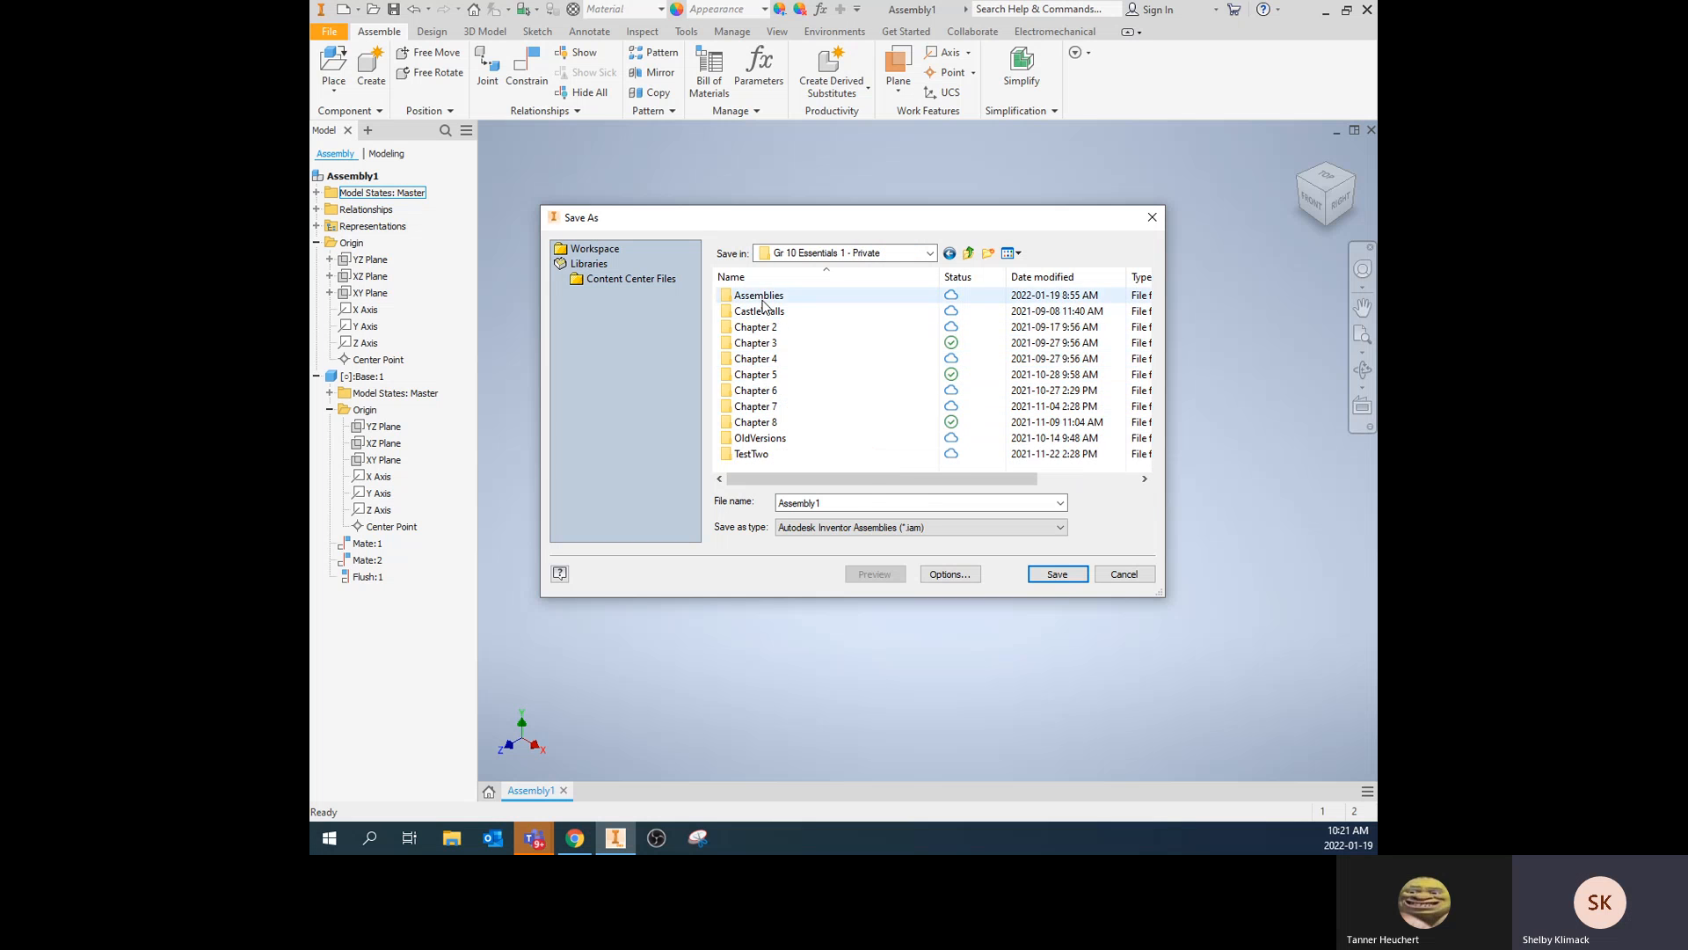
pyautogui.doubleClick(768, 297)
pyautogui.doubleClick(863, 297)
pyautogui.click(830, 502)
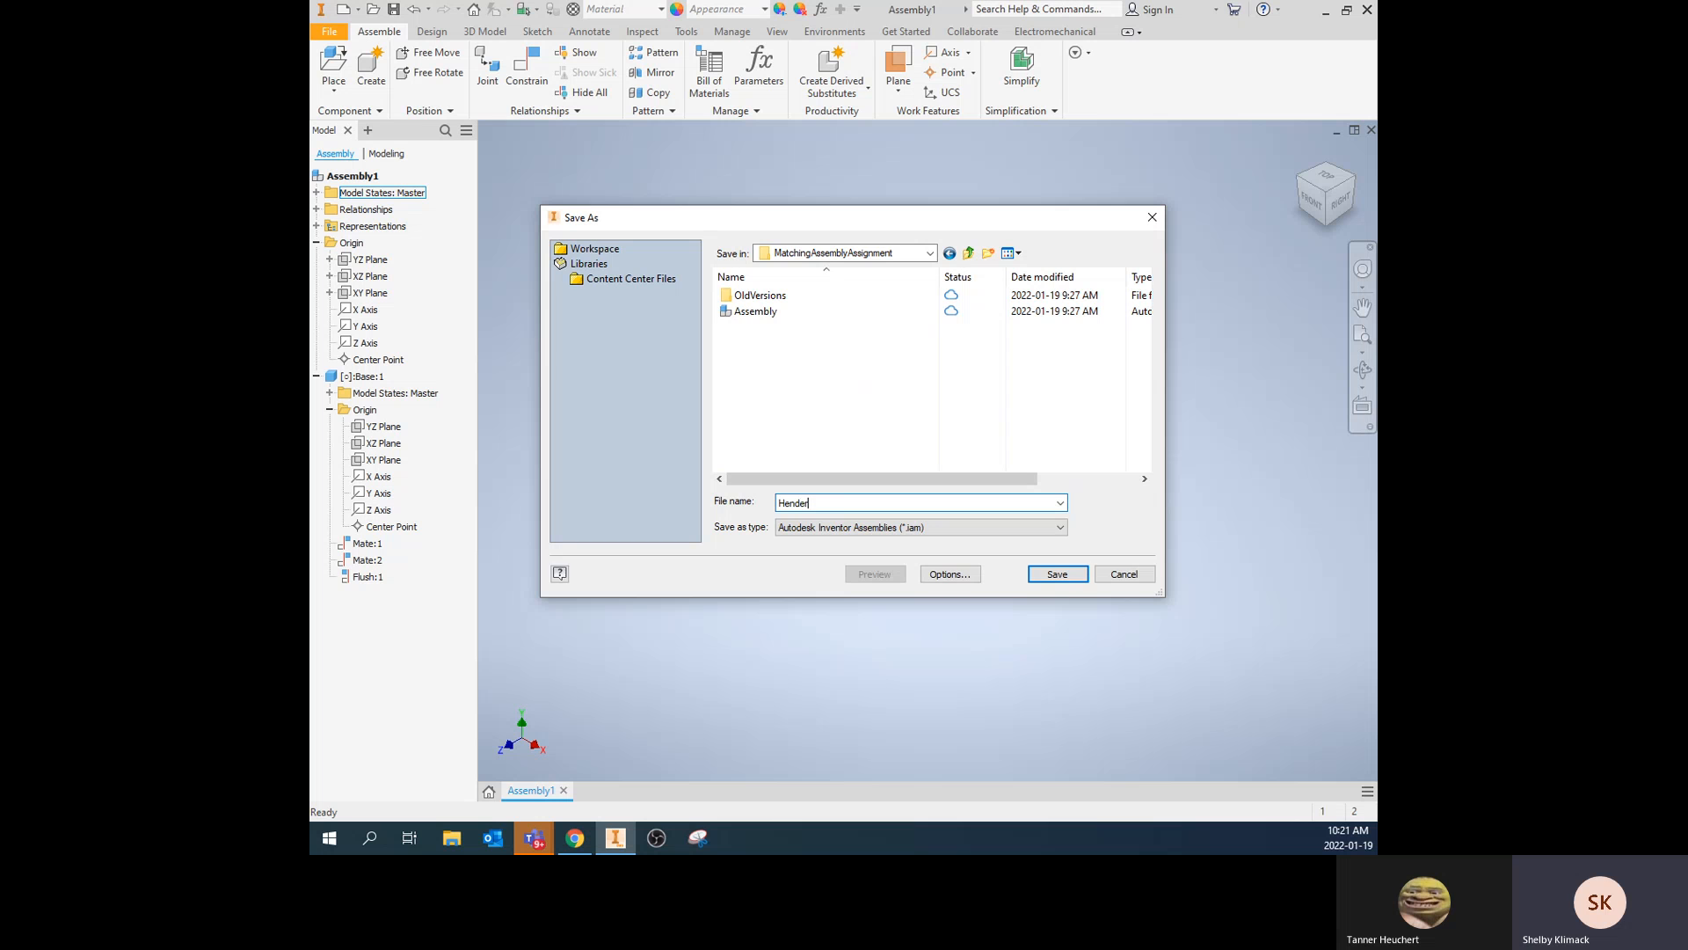
pyautogui.click(575, 837)
# - Copy 'MatchingAssembly' from the step 5 naming rule in Canvas and return to the Inventor file name
pyautogui.click(995, 605)
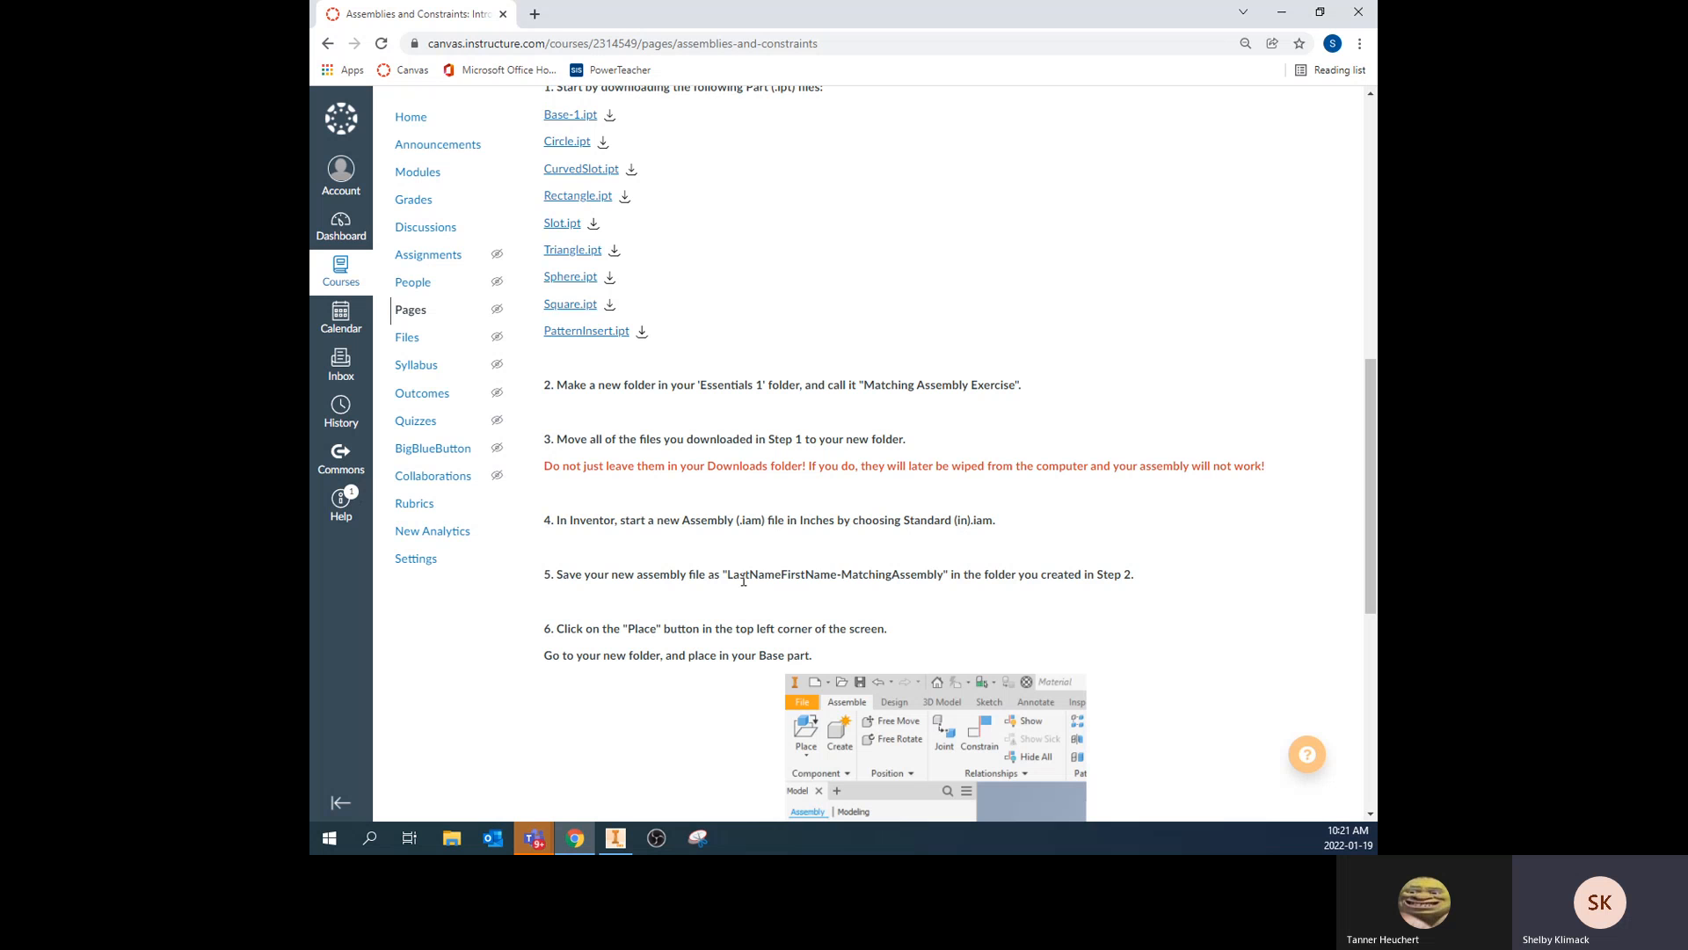
pyautogui.moveTo(843, 572); pyautogui.dragTo(945, 572)
pyautogui.hotkey('ctrl', 'c')
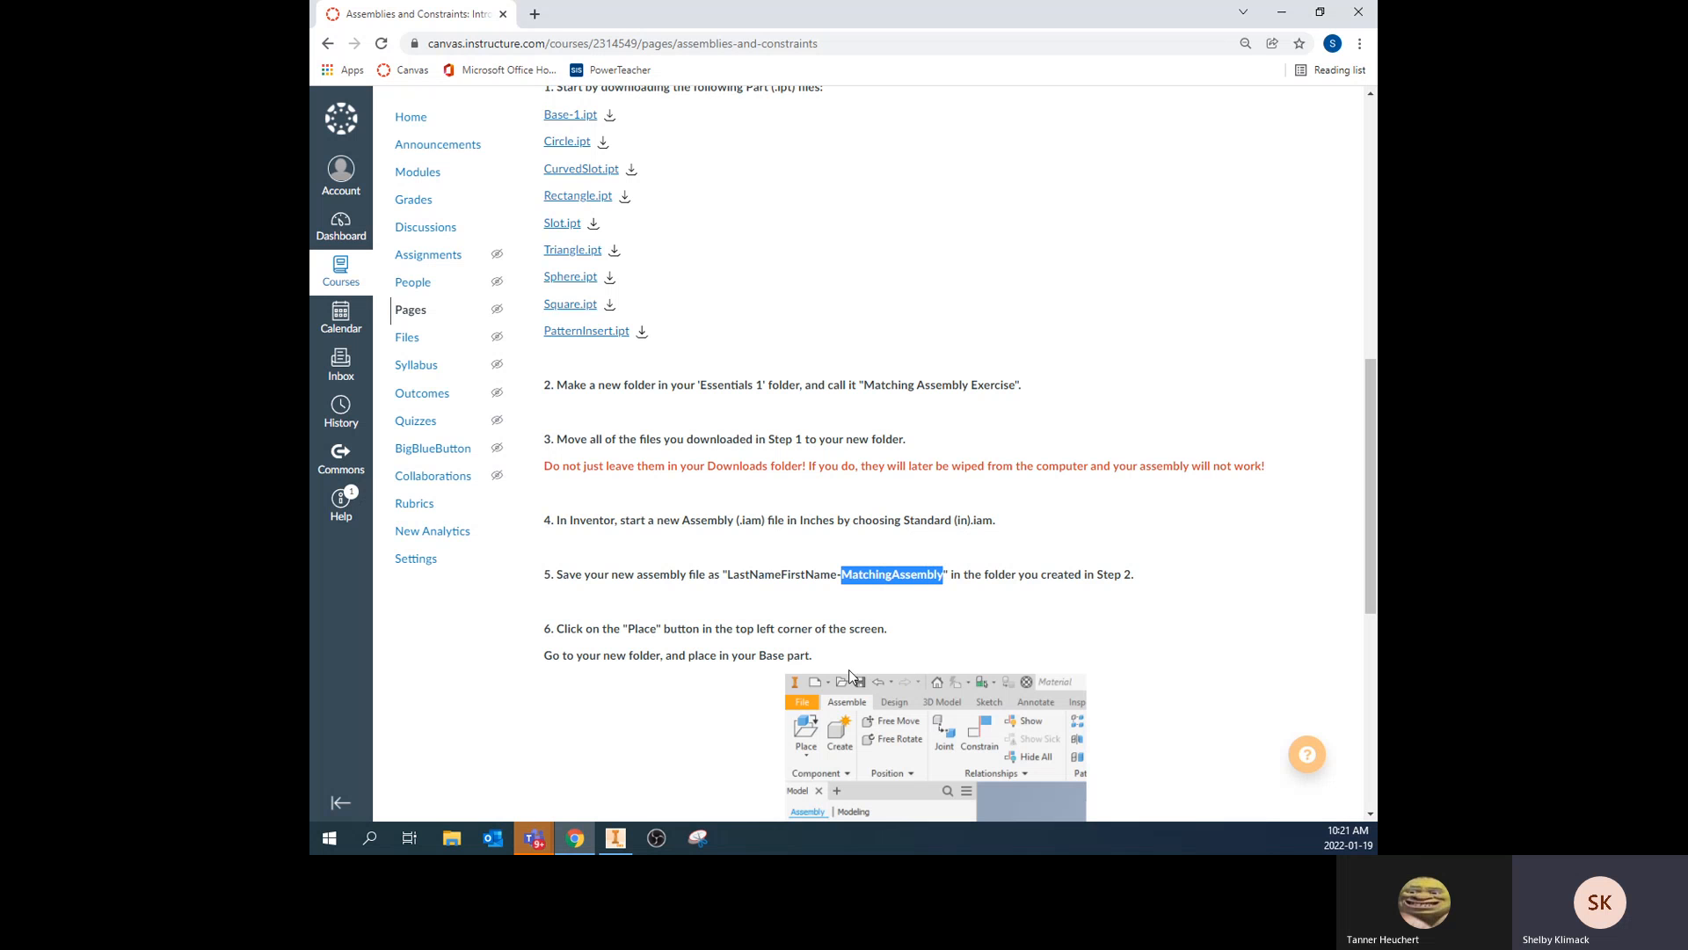
pyautogui.click(616, 837)
pyautogui.click(866, 504)
# - Paste 'MatchingAssembly' onto the end of the file name and save outside the active project
pyautogui.hotkey('ctrl', 'v')
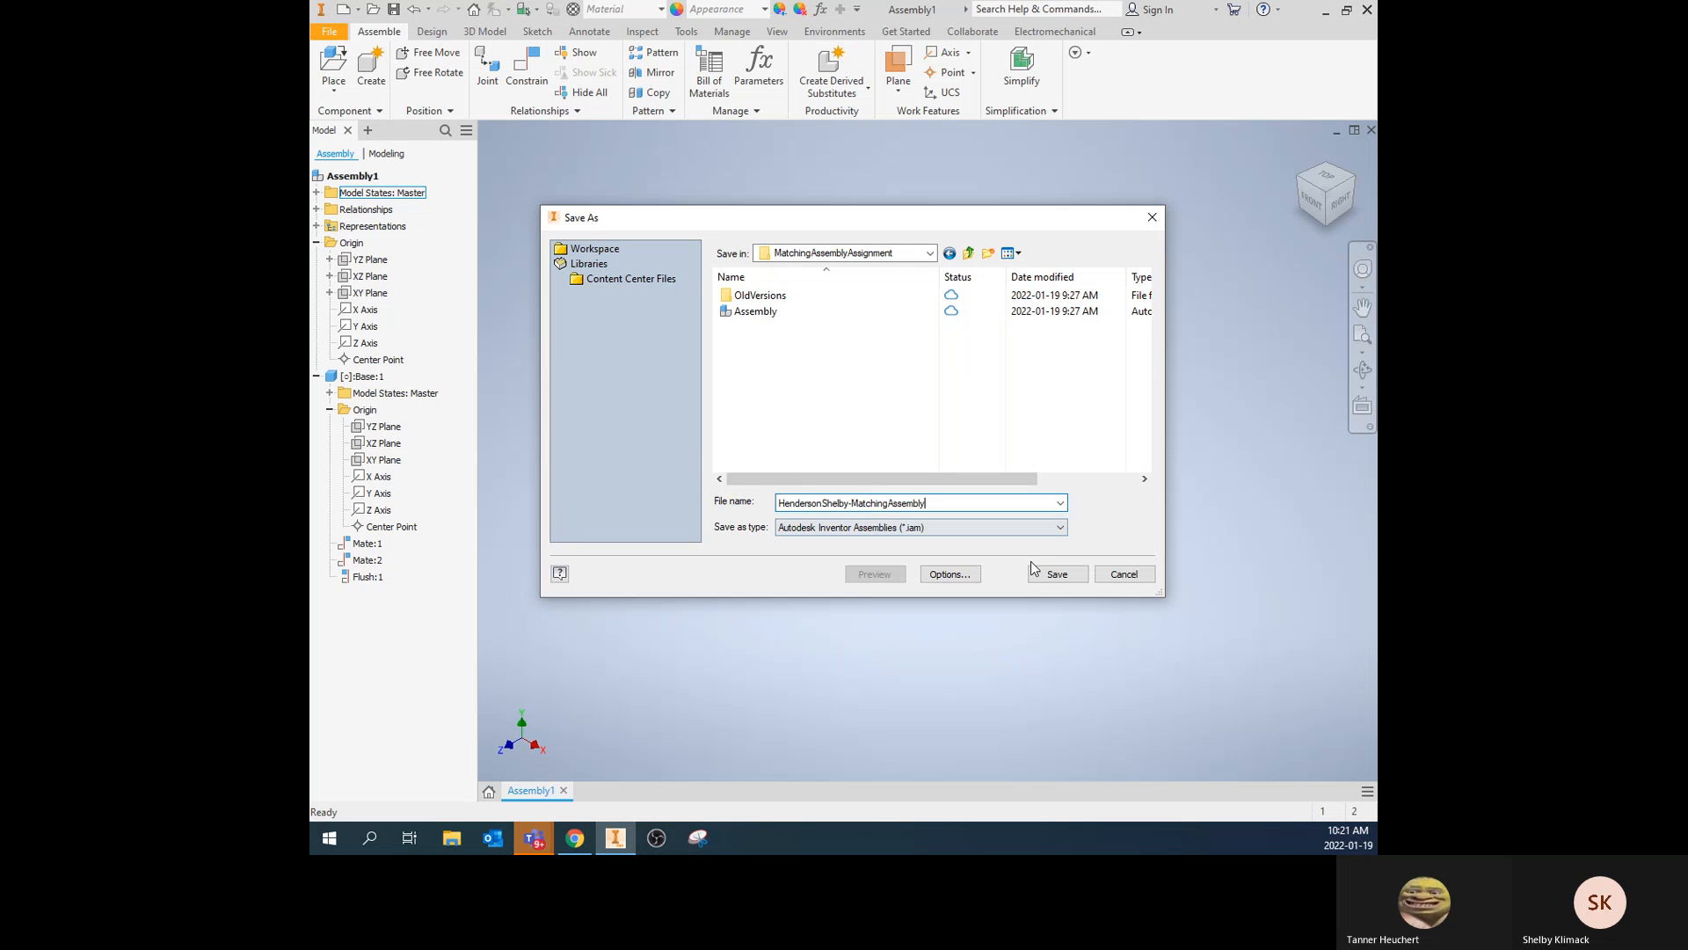
pyautogui.click(1068, 578)
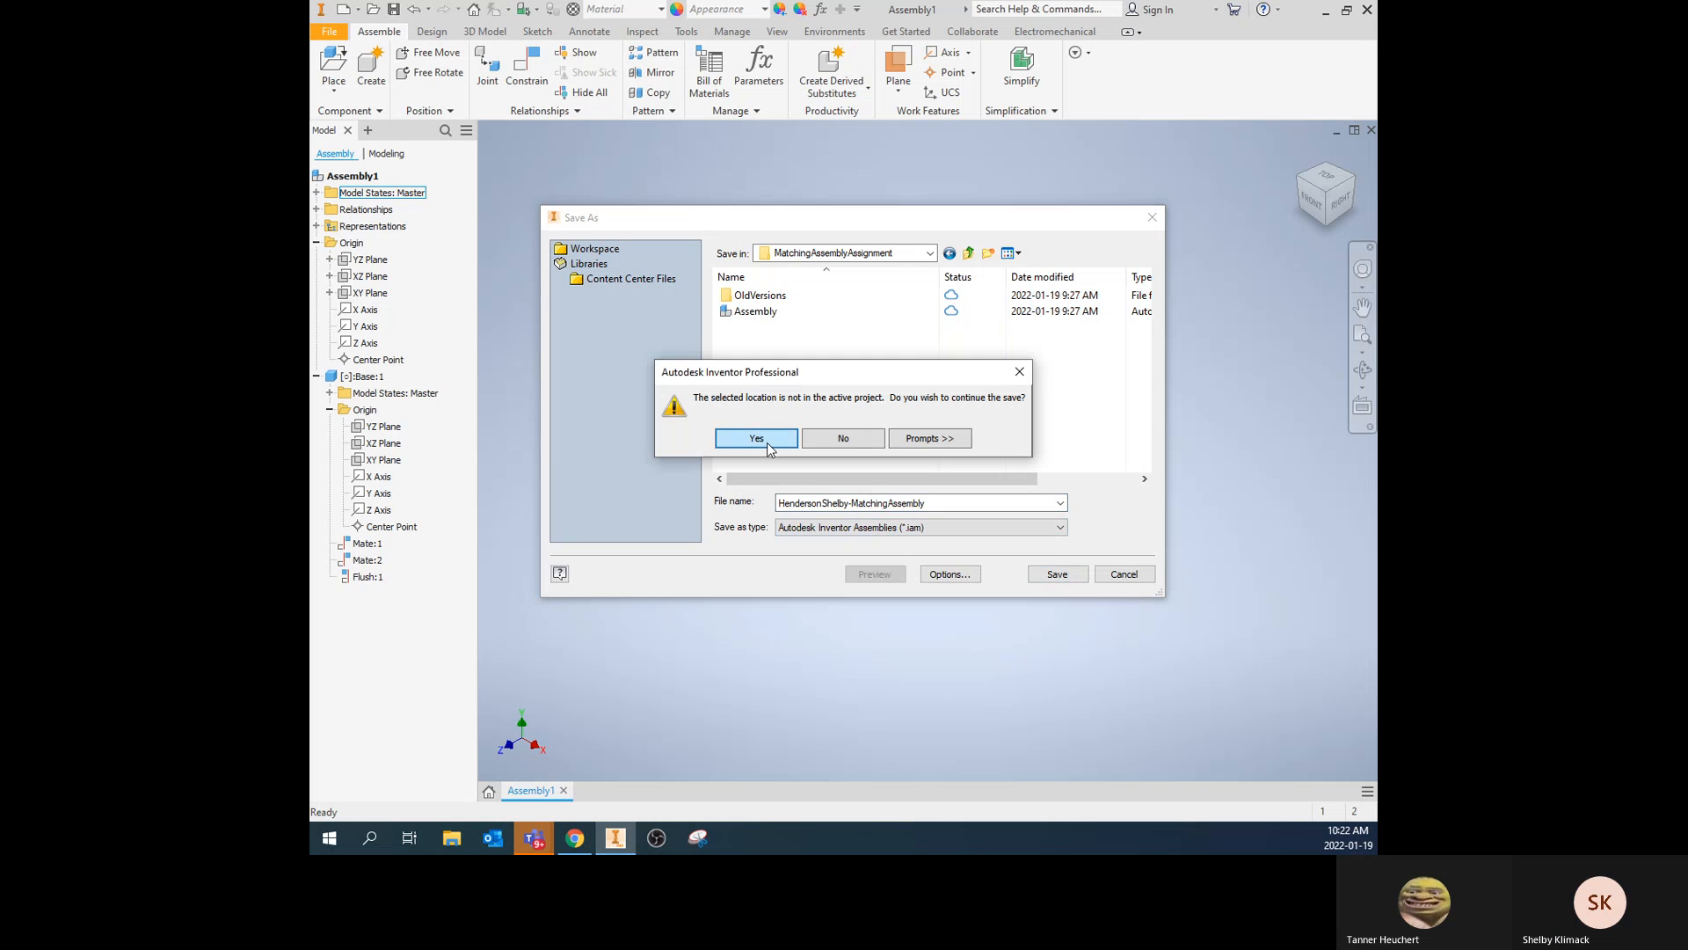
pyautogui.click(767, 442)
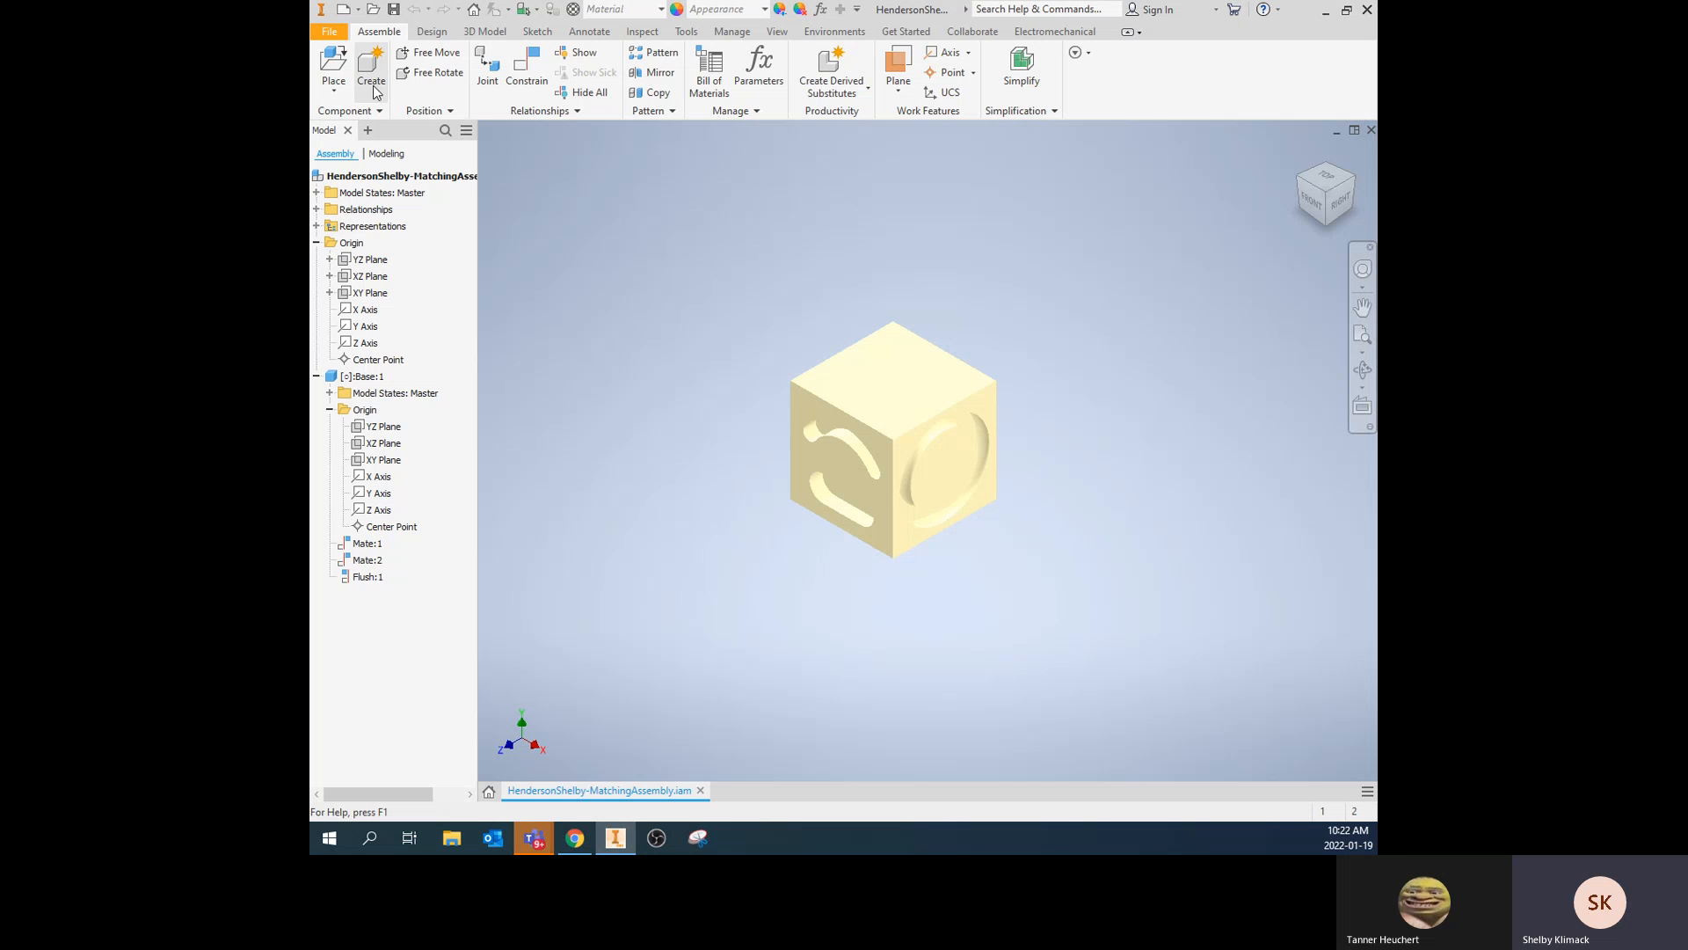
# - Choose the Rectangle part from the OneDrive MatchingAssemblyAssignment folder for placing
pyautogui.click(332, 63)
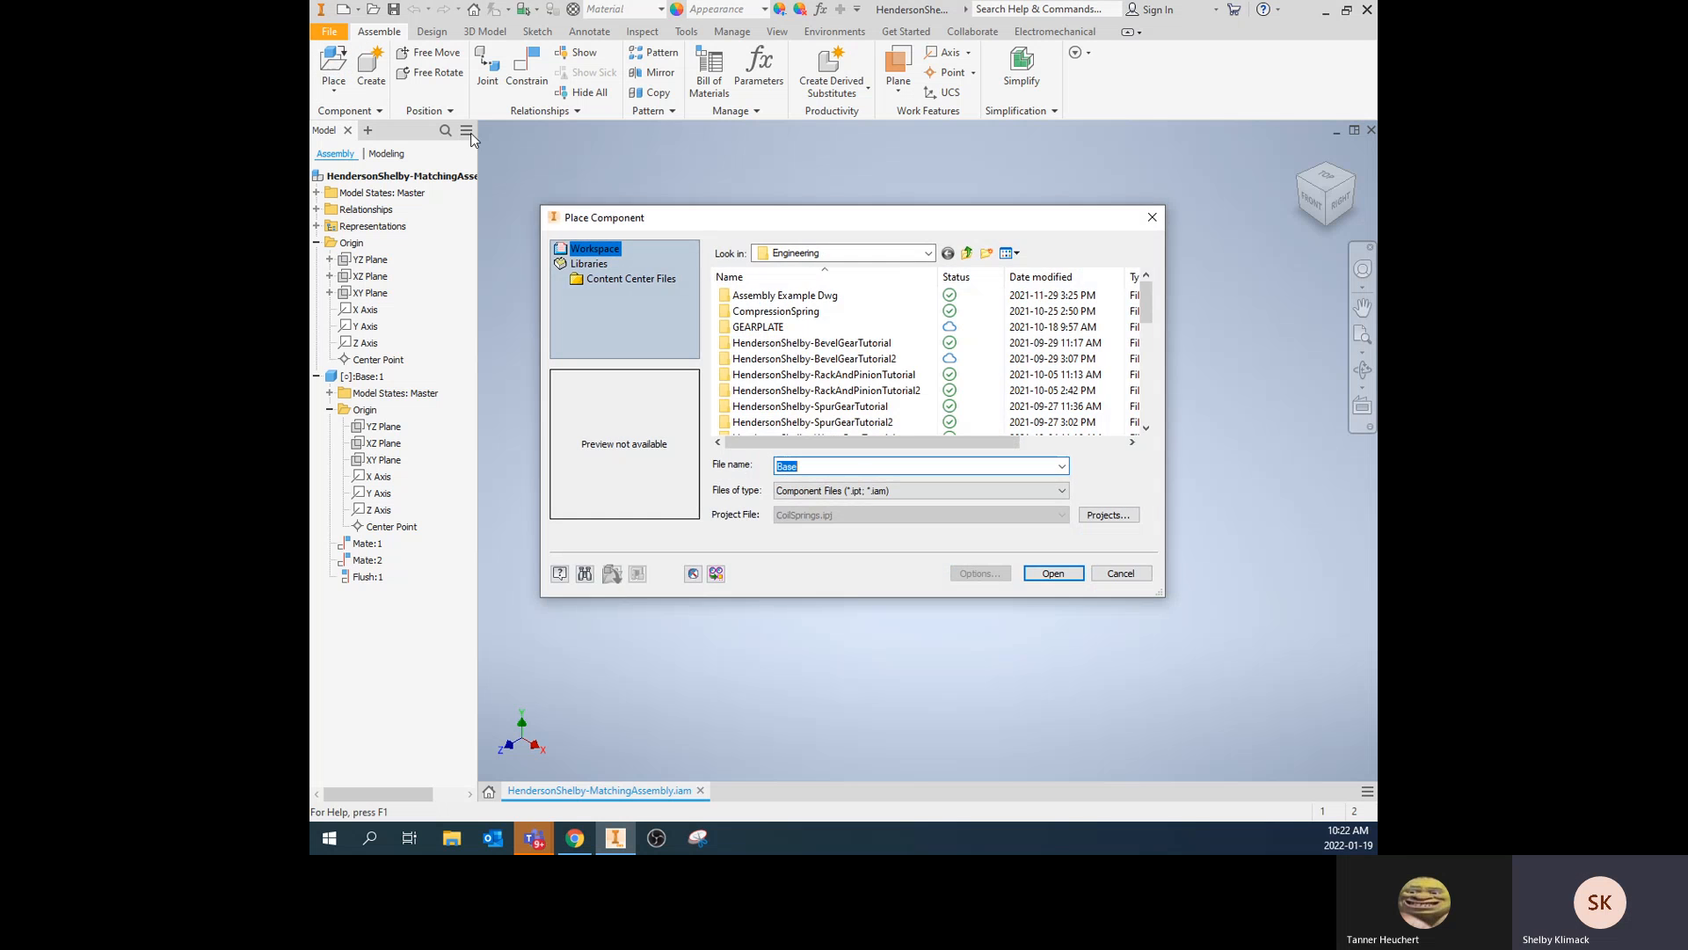
pyautogui.click(840, 253)
pyautogui.click(844, 336)
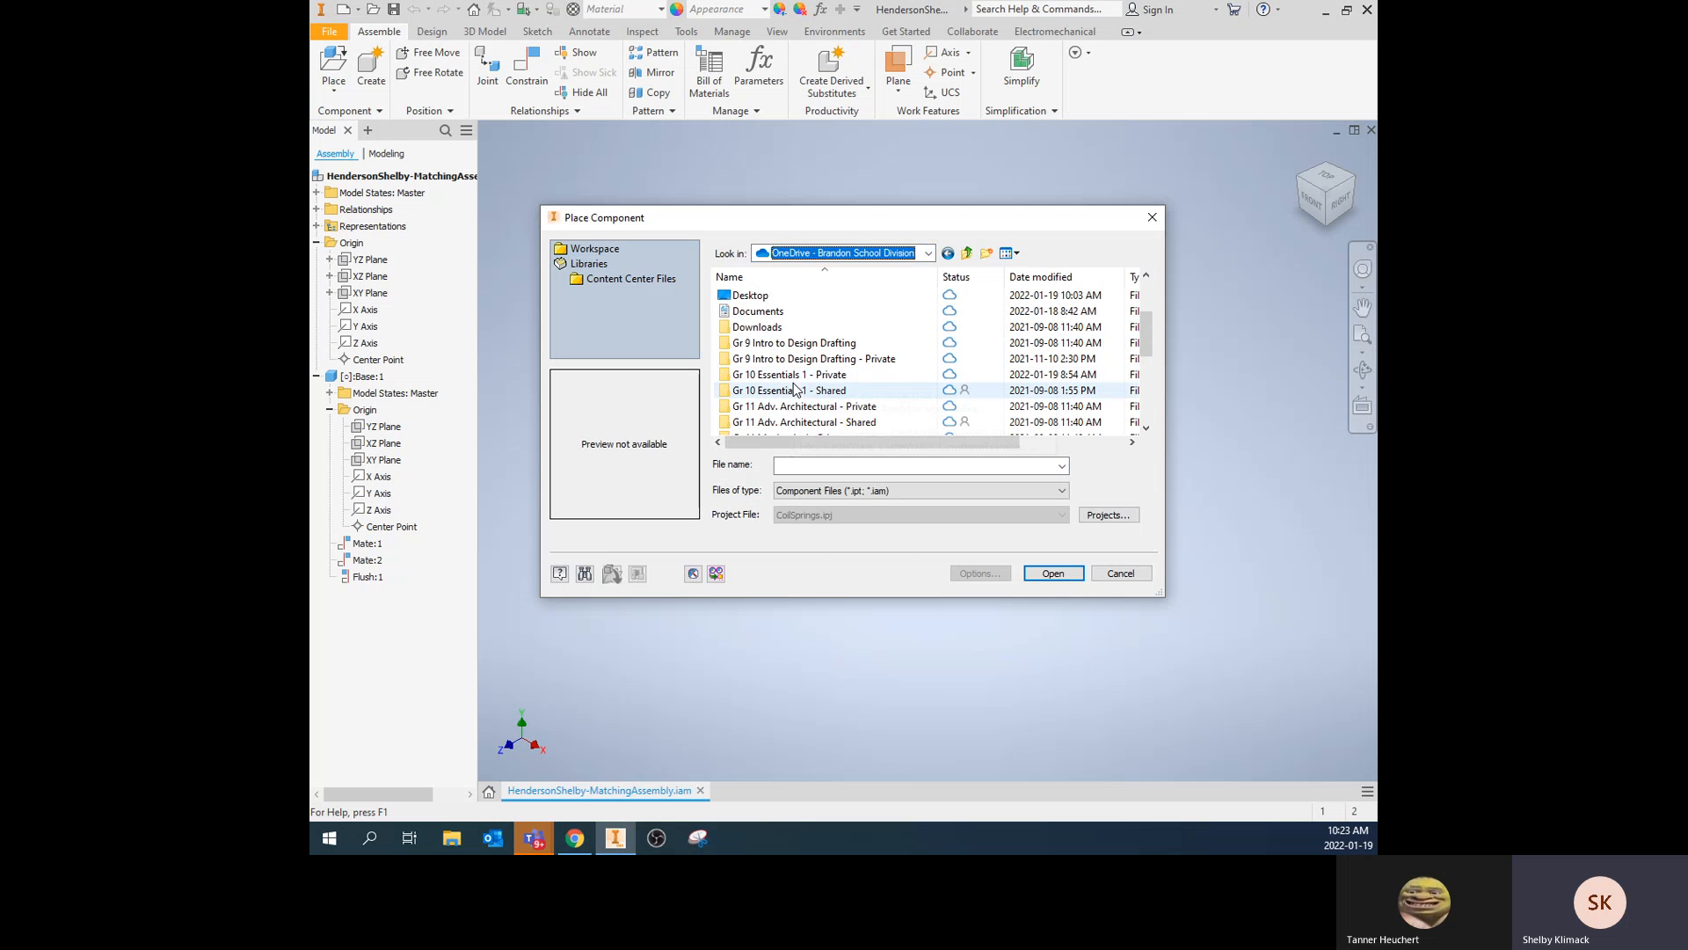
pyautogui.doubleClick(806, 376)
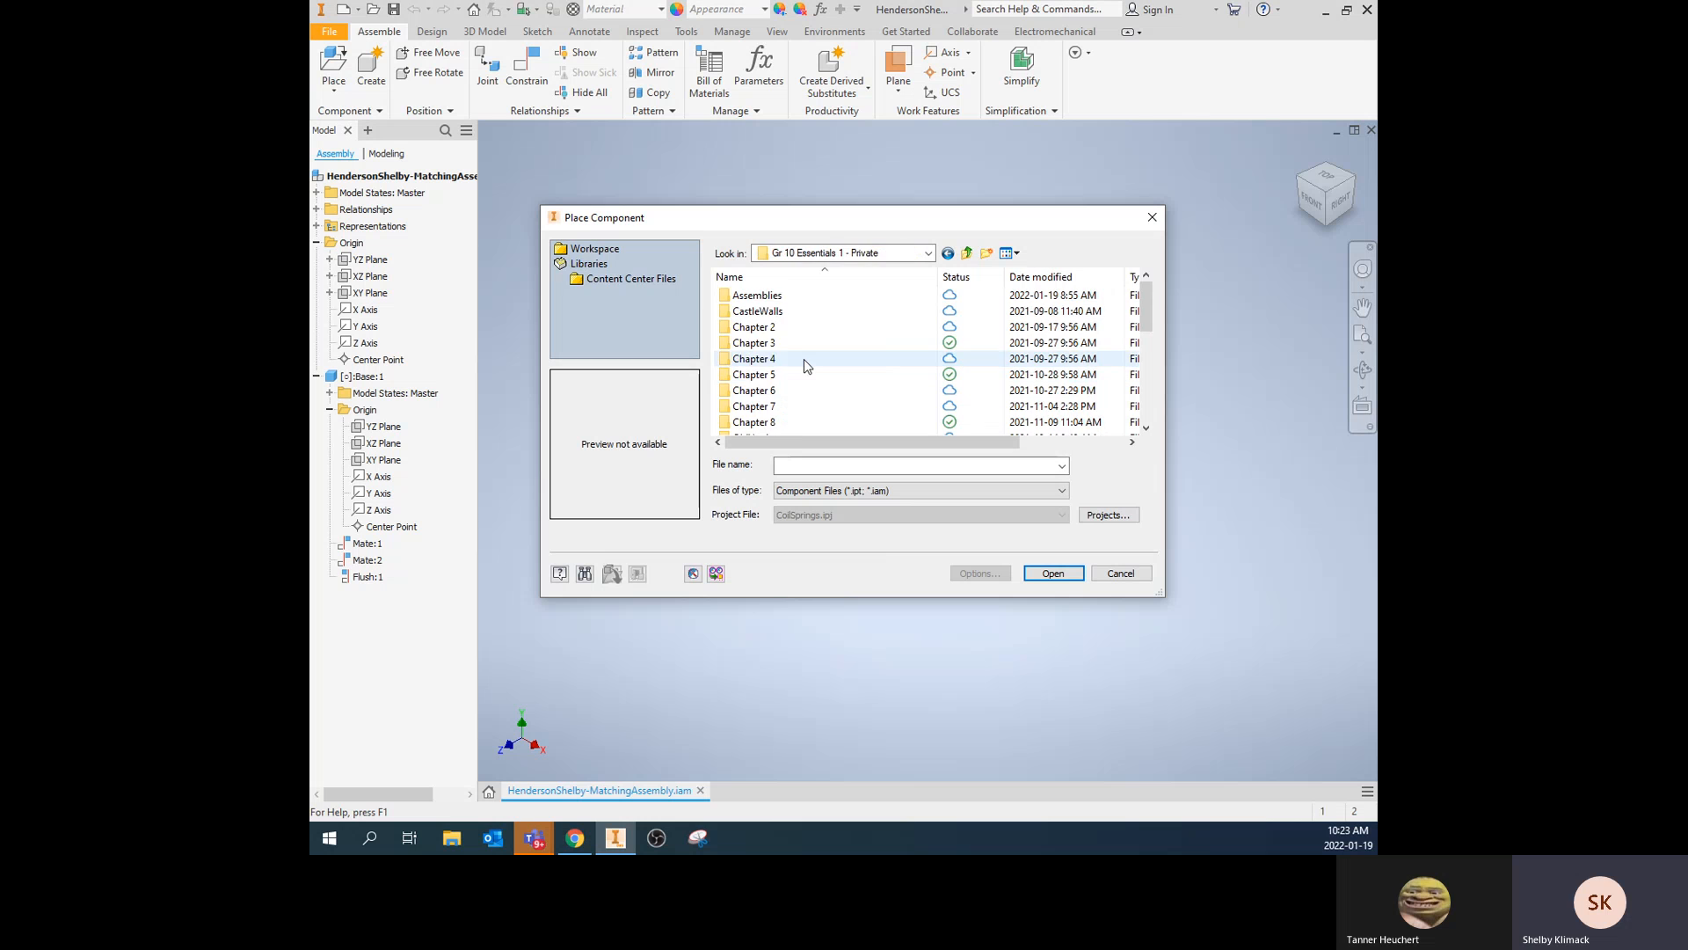
pyautogui.doubleClick(780, 294)
pyautogui.doubleClick(802, 295)
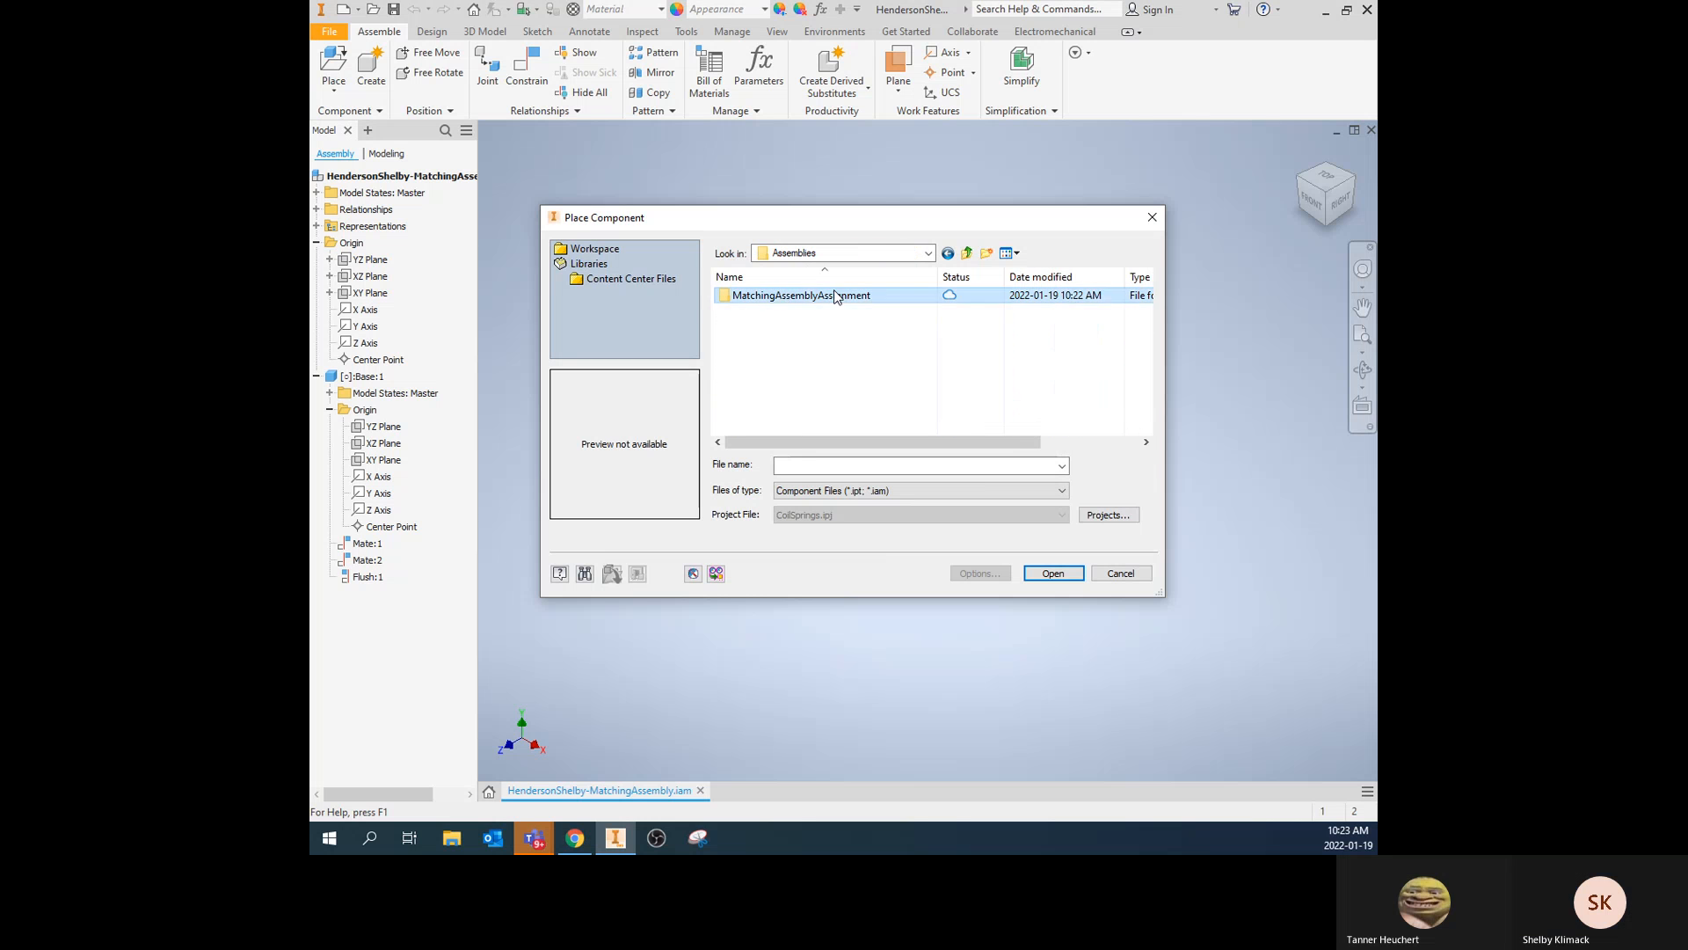
pyautogui.scroll(-1, 769, 392)
pyautogui.click(787, 346)
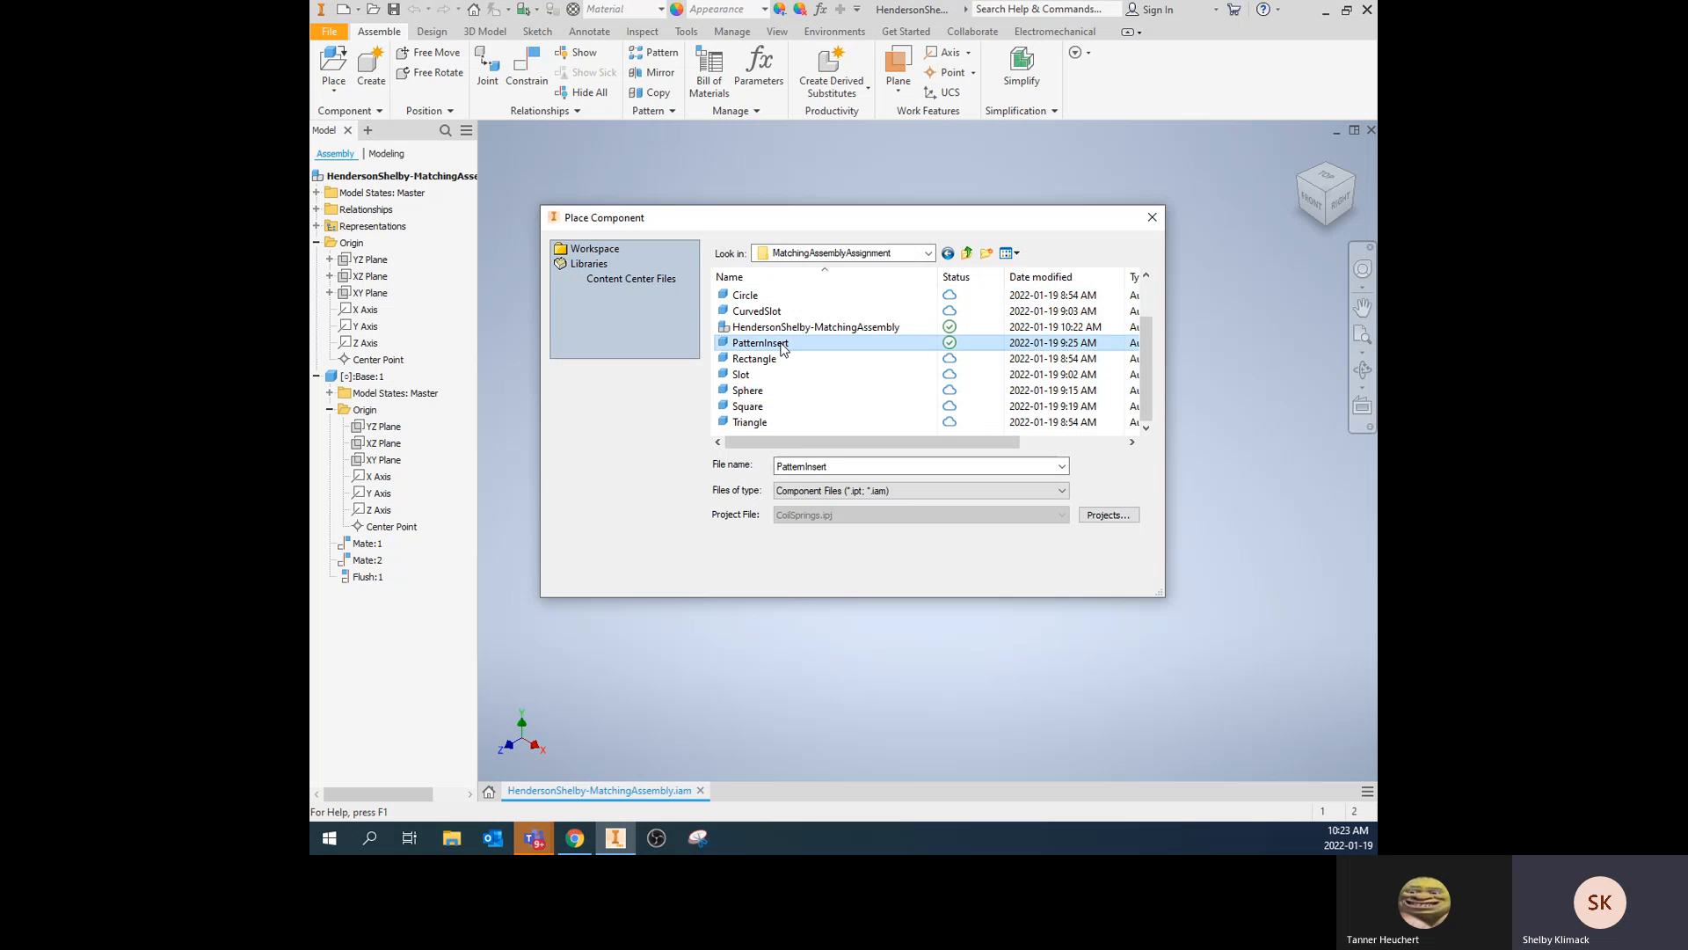
pyautogui.click(774, 359)
pyautogui.click(1053, 574)
pyautogui.click(787, 485)
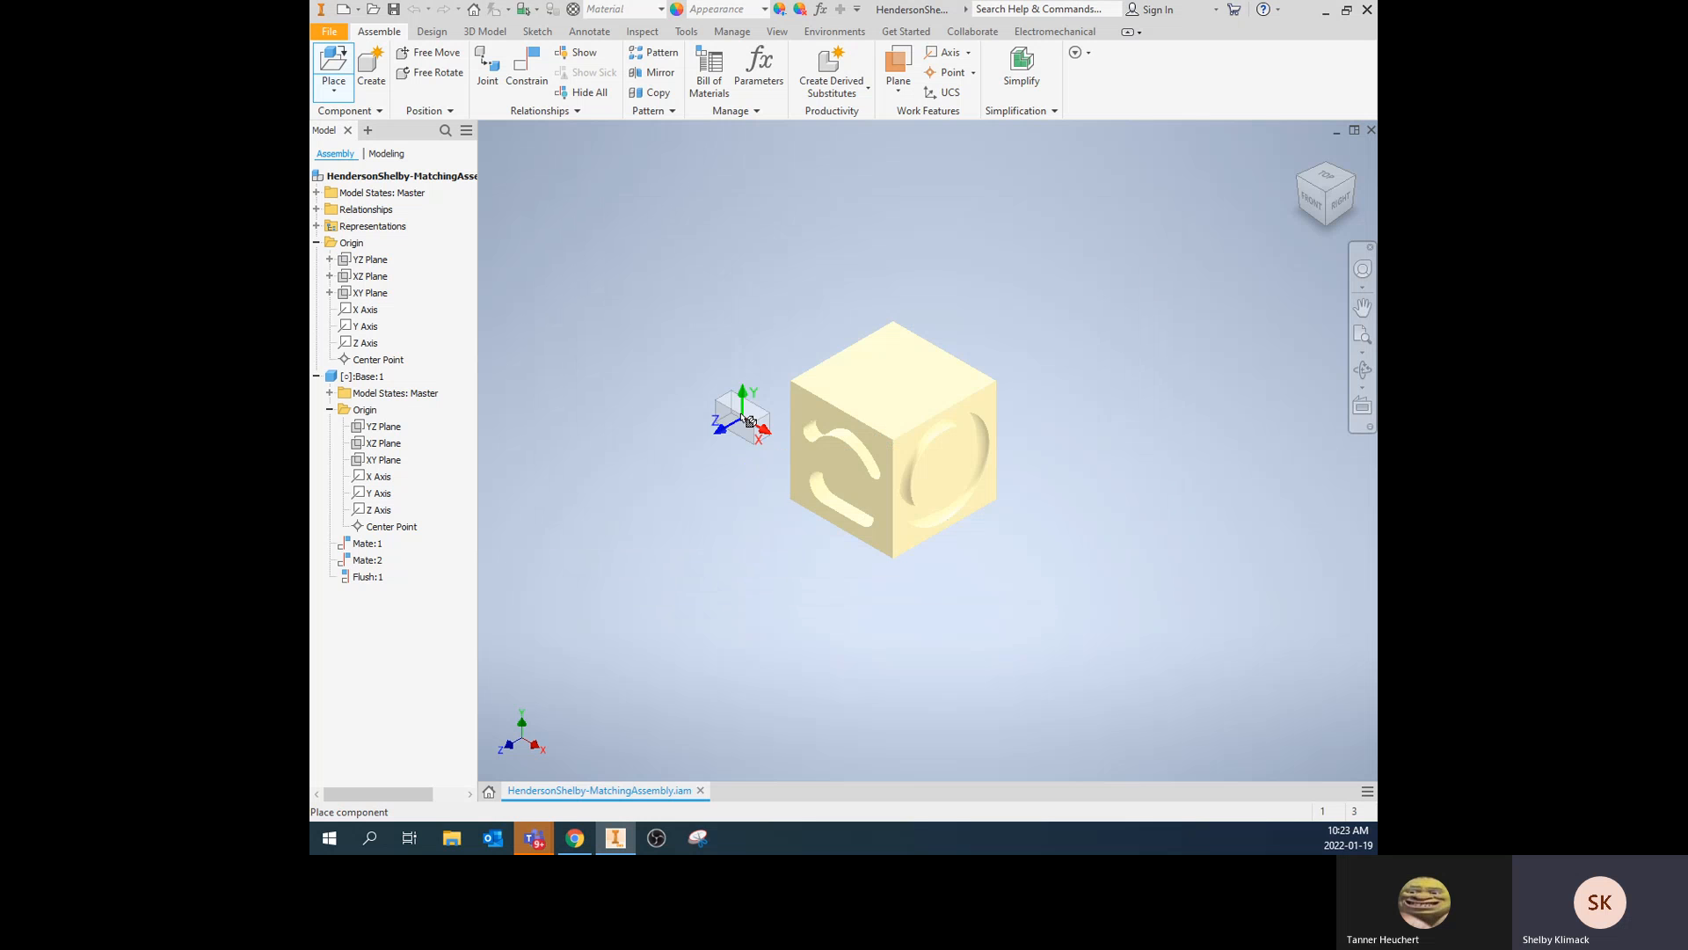
# - Drop a single Rectangle copy beside the Base cube and stop placing more
pyautogui.click(1070, 424)
pyautogui.rightClick(1108, 527)
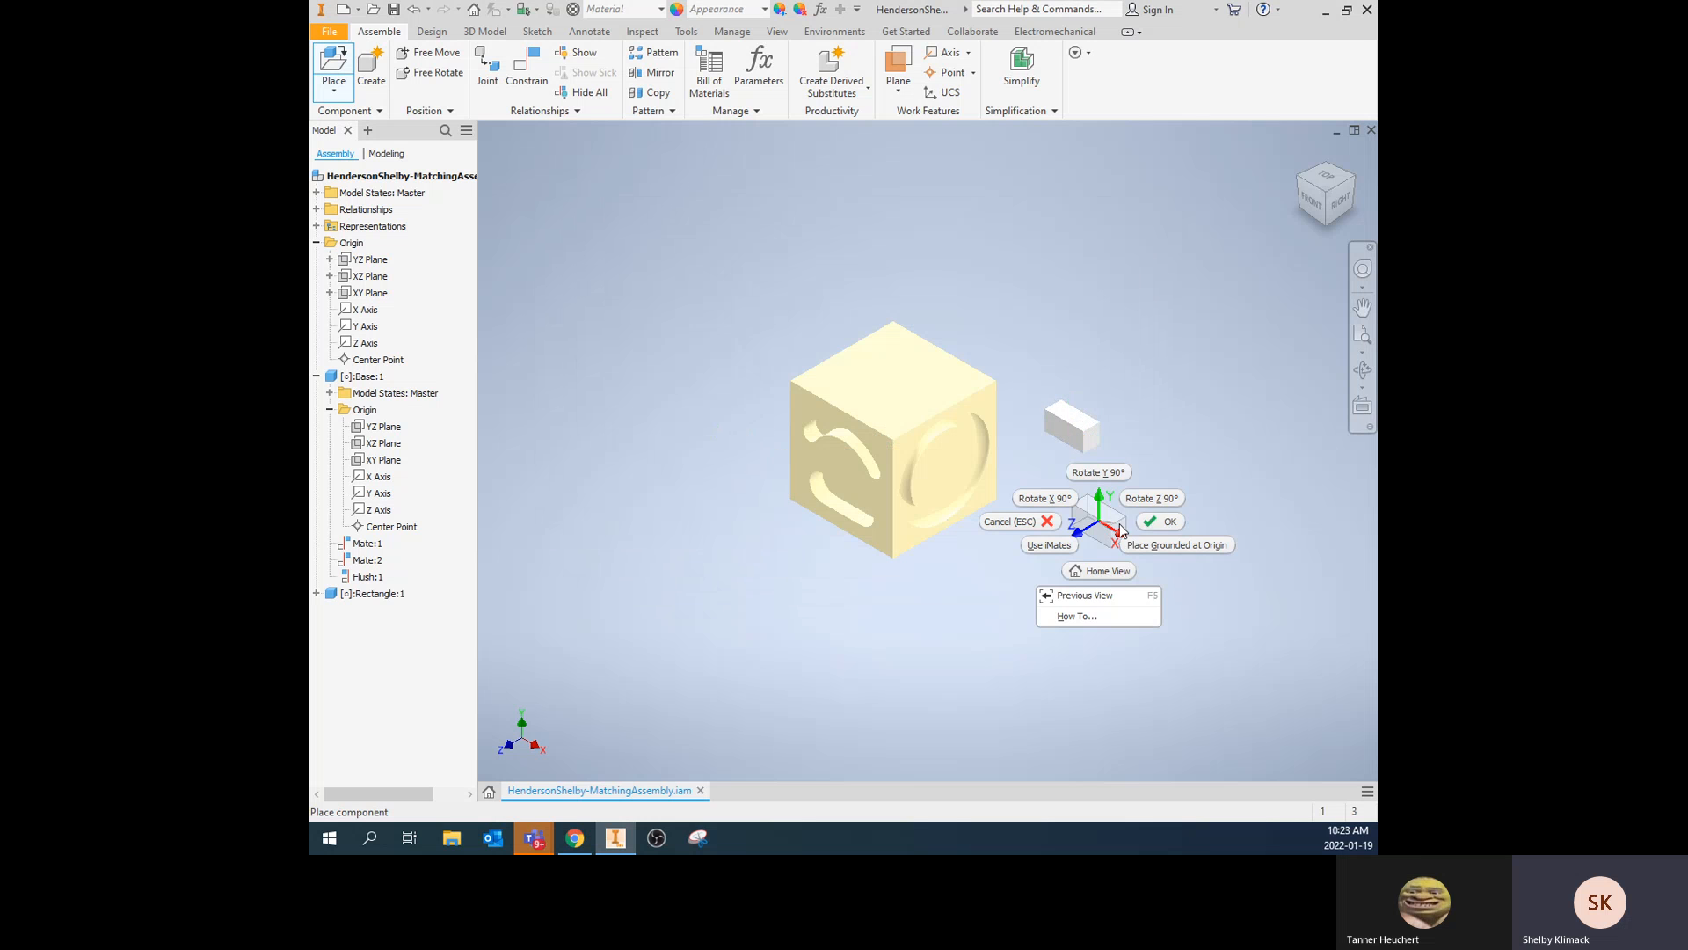
pyautogui.click(1121, 526)
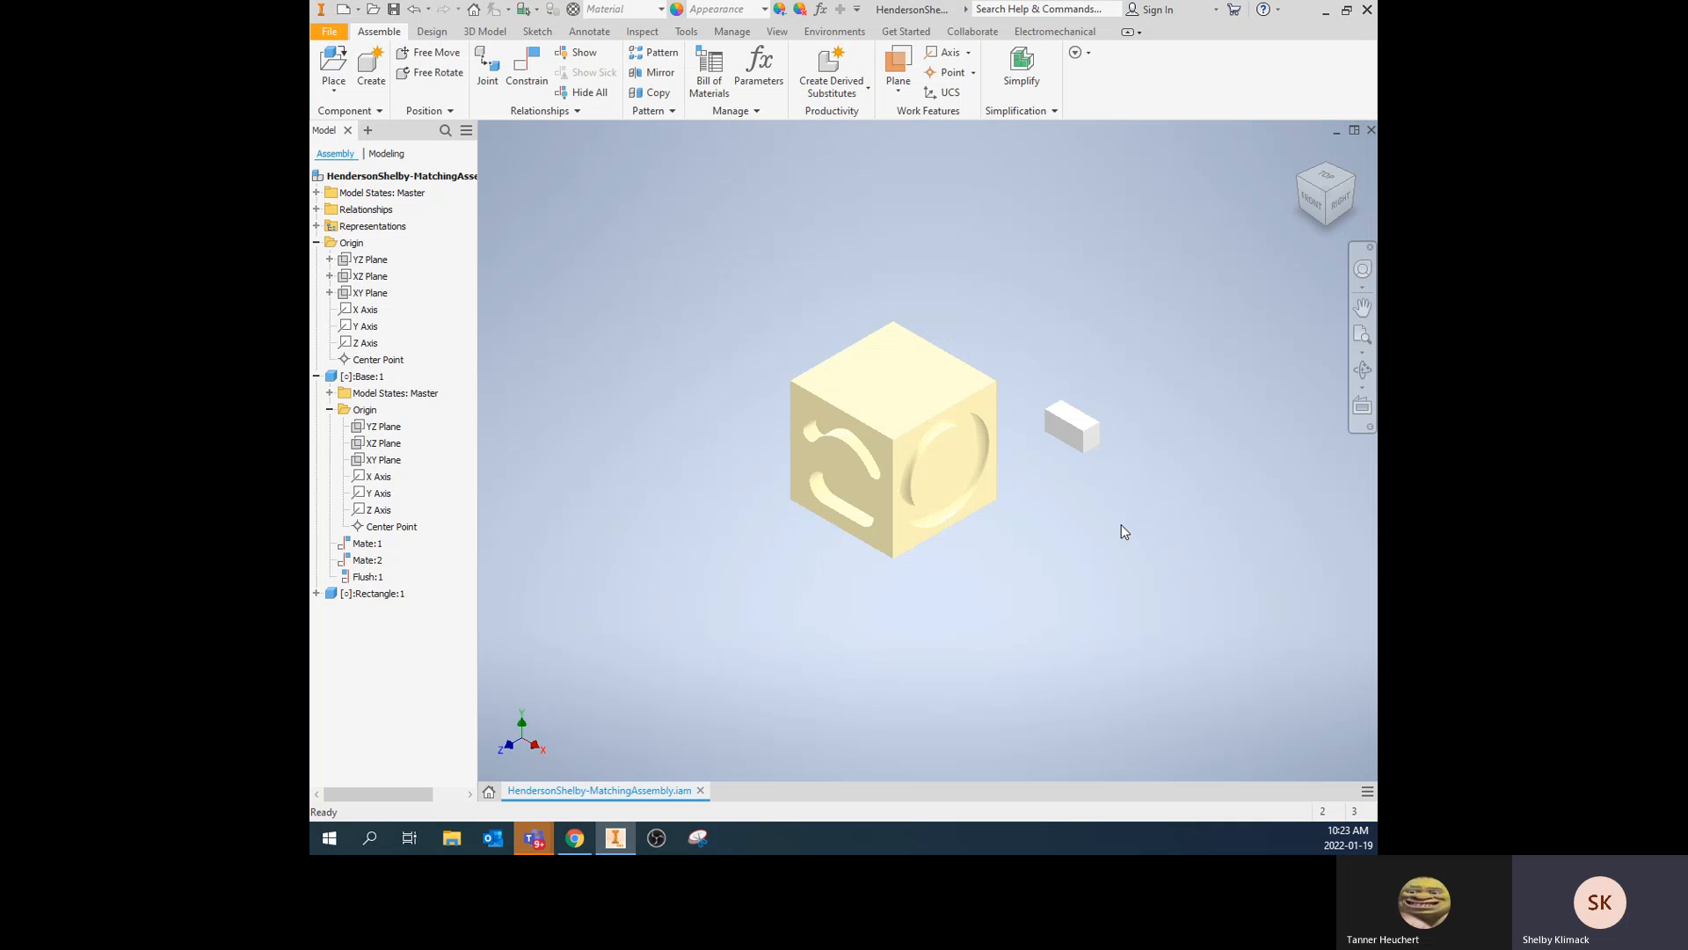
pyautogui.keyDown('shift'); pyautogui.moveTo(1077, 516); pyautogui.dragTo(757, 554, button='middle'); pyautogui.keyUp('shift')
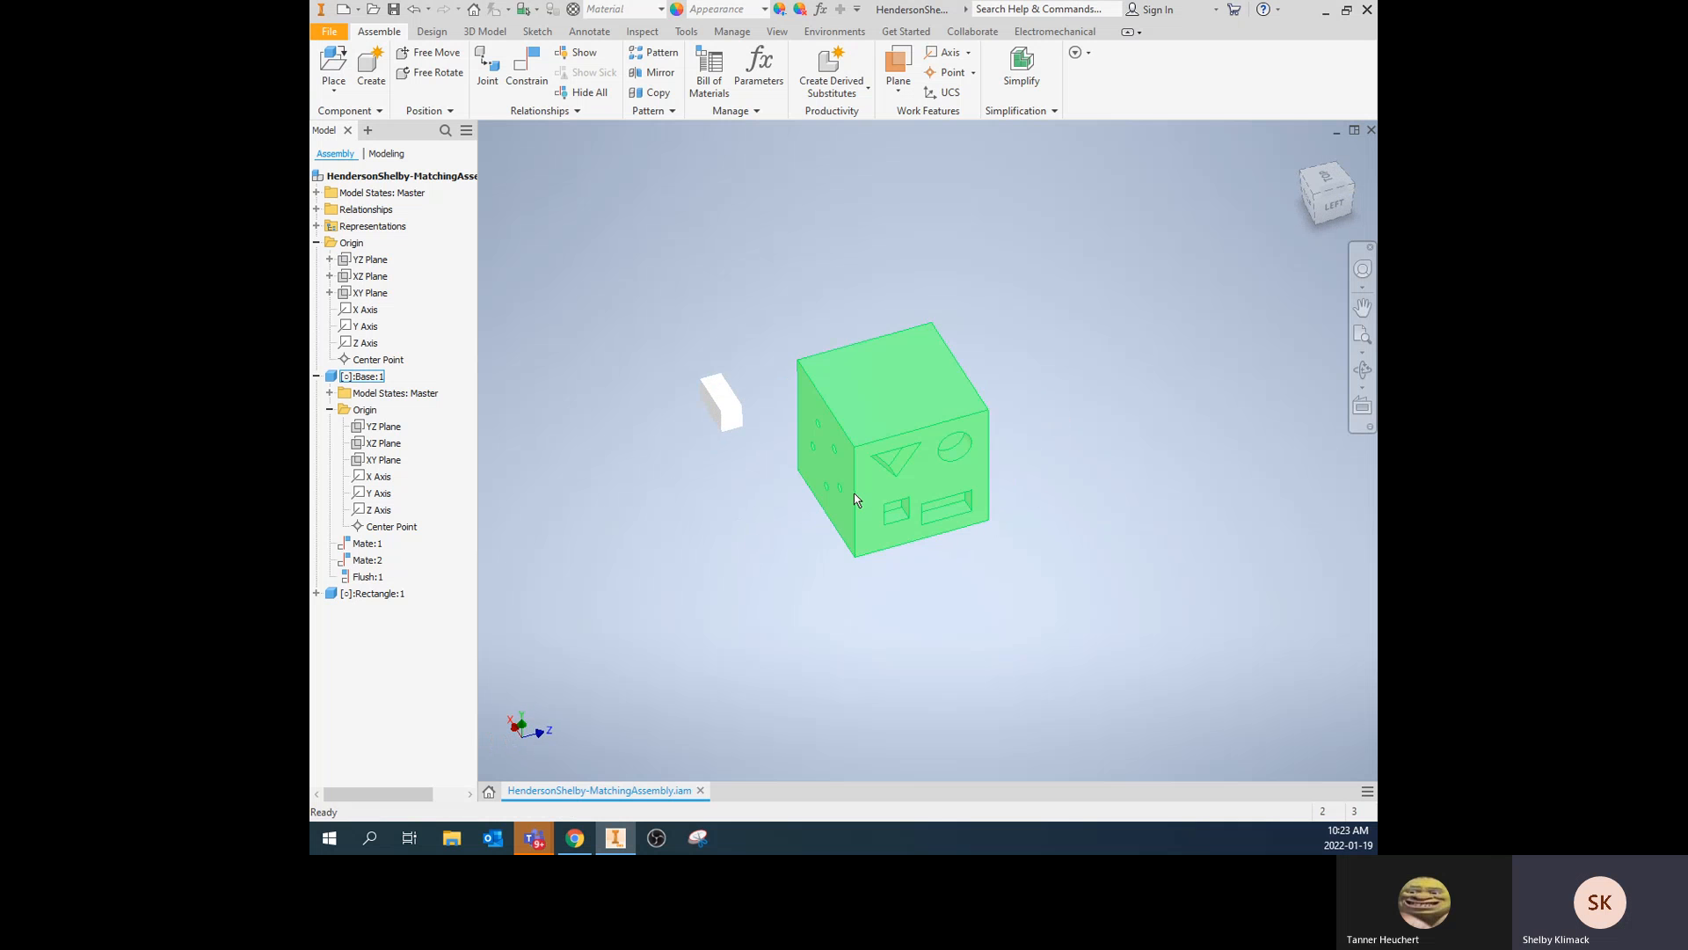
# - Switch the visual style to Shaded with Edges and tilt the cube to show its slots
pyautogui.scroll(5, 941, 483)
pyautogui.scroll(-1, 941, 482)
pyautogui.keyDown('shift'); pyautogui.moveTo(977, 523); pyautogui.dragTo(976, 503, button='middle'); pyautogui.keyUp('shift')
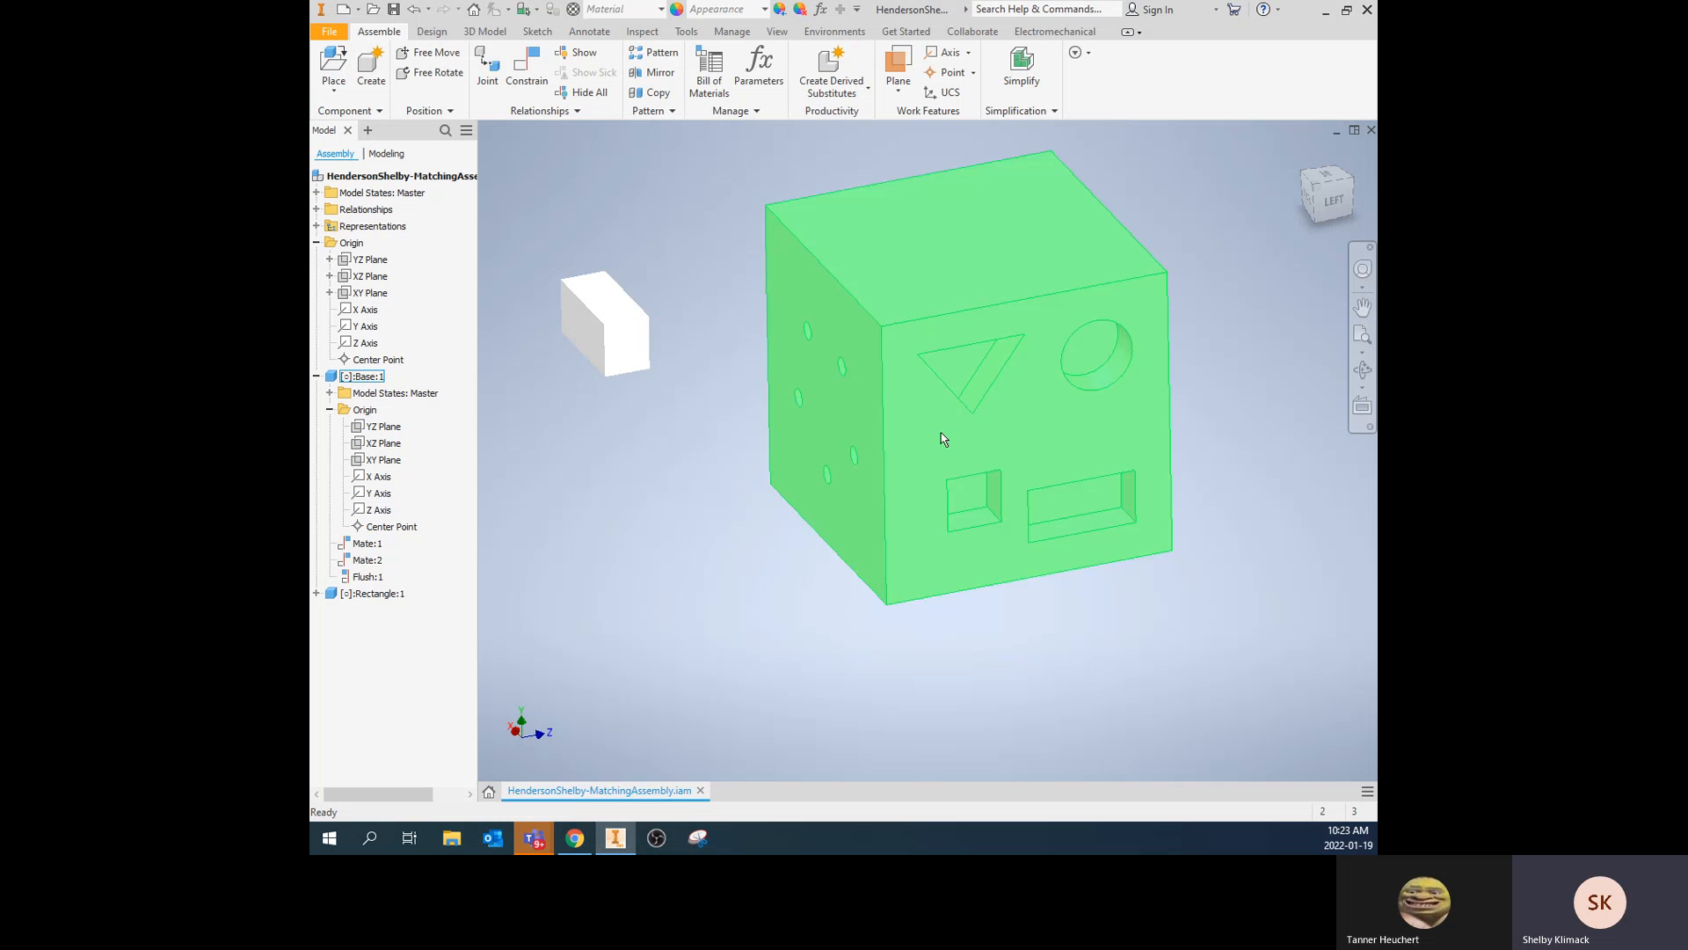
pyautogui.click(777, 32)
pyautogui.click(628, 71)
pyautogui.click(674, 201)
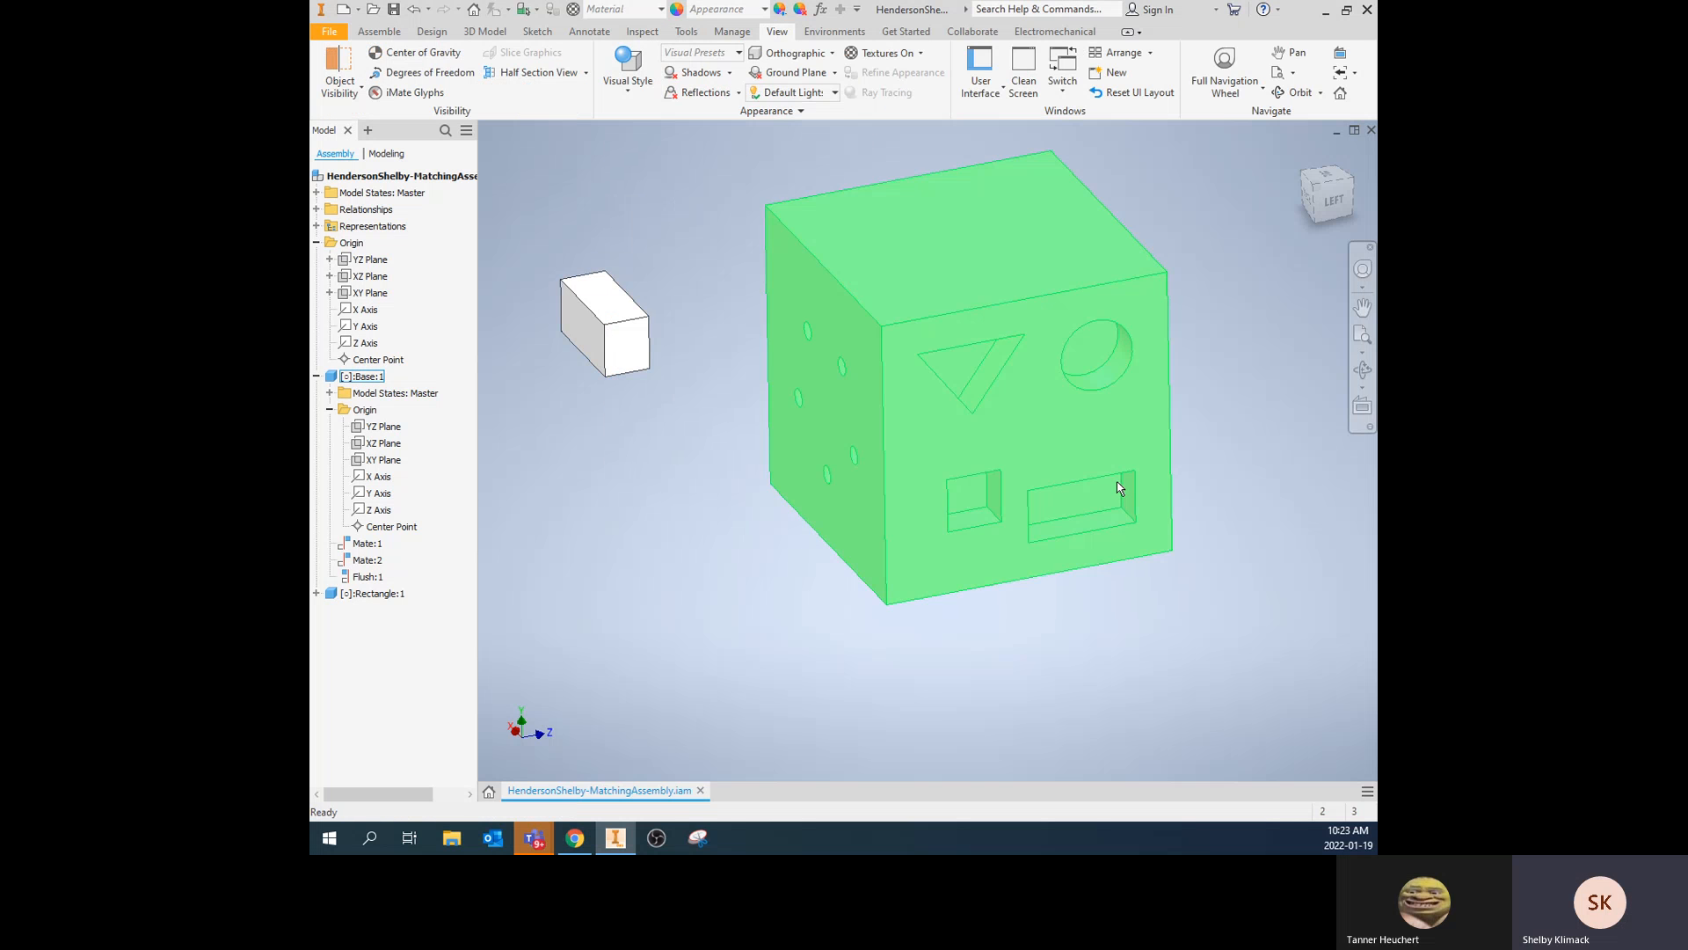
pyautogui.moveTo(1194, 693); pyautogui.dragTo(1143, 721, button='middle')
pyautogui.keyDown('shift'); pyautogui.moveTo(815, 658); pyautogui.dragTo(807, 644, button='middle'); pyautogui.keyUp('shift')
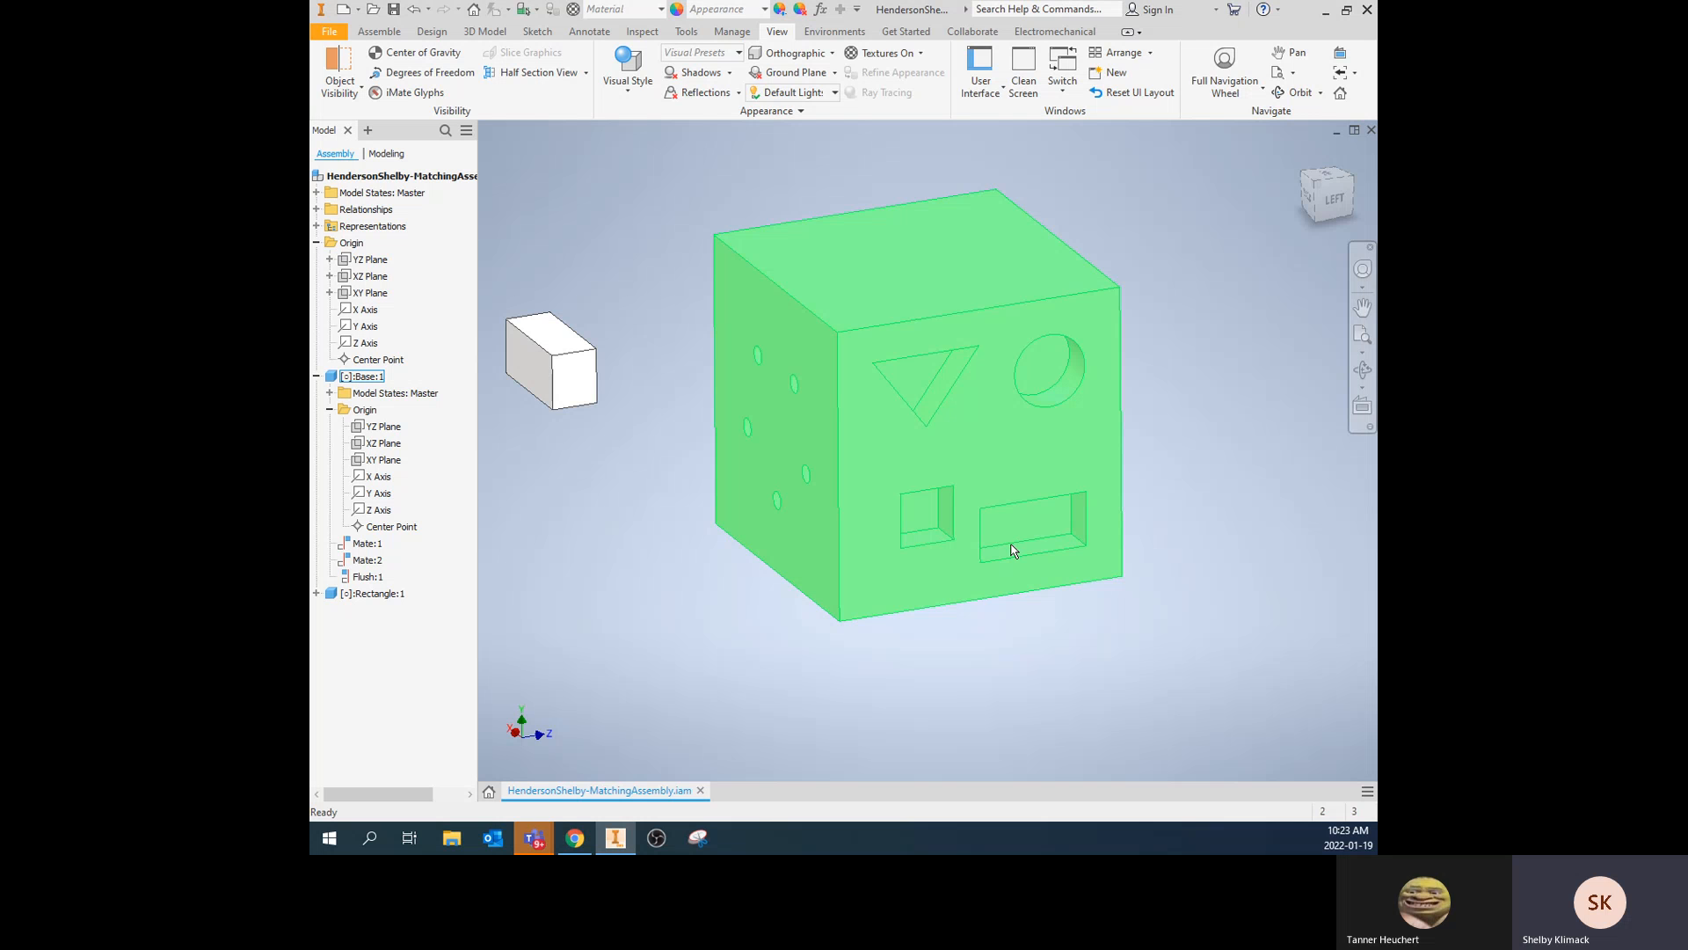
# - Move the Rectangle:1 block to the cube's lower right, near its rectangular slot
pyautogui.moveTo(540, 375); pyautogui.dragTo(1198, 585)
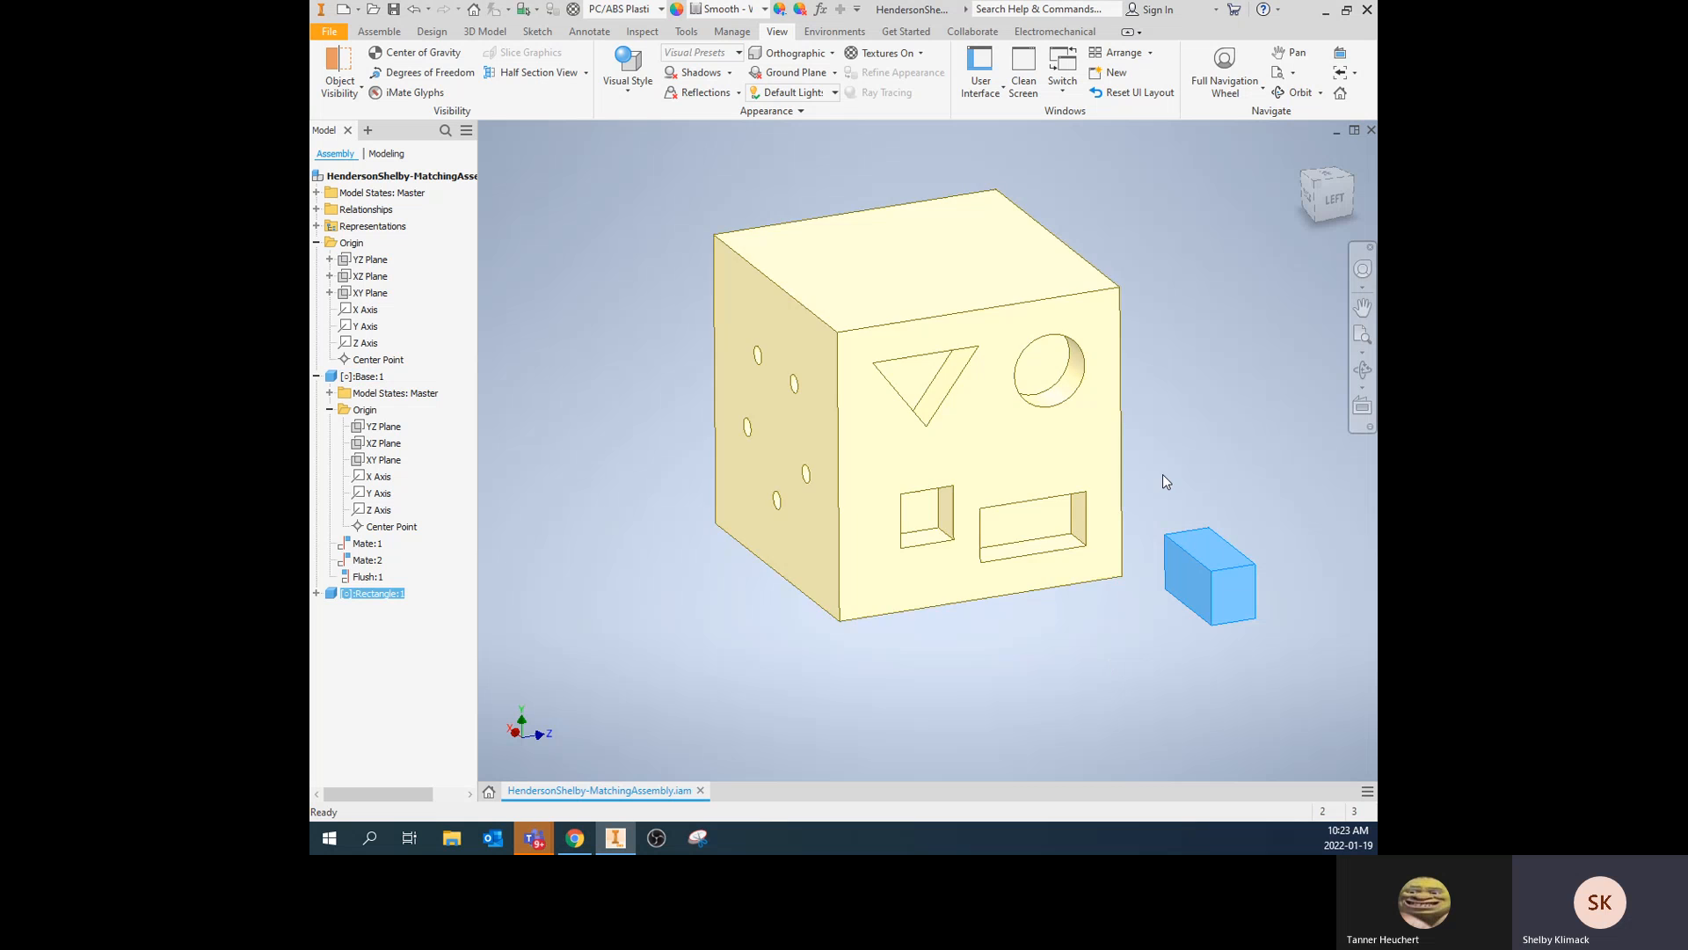
pyautogui.moveTo(1175, 456); pyautogui.dragTo(1156, 451, button='middle')
pyautogui.click(1159, 448)
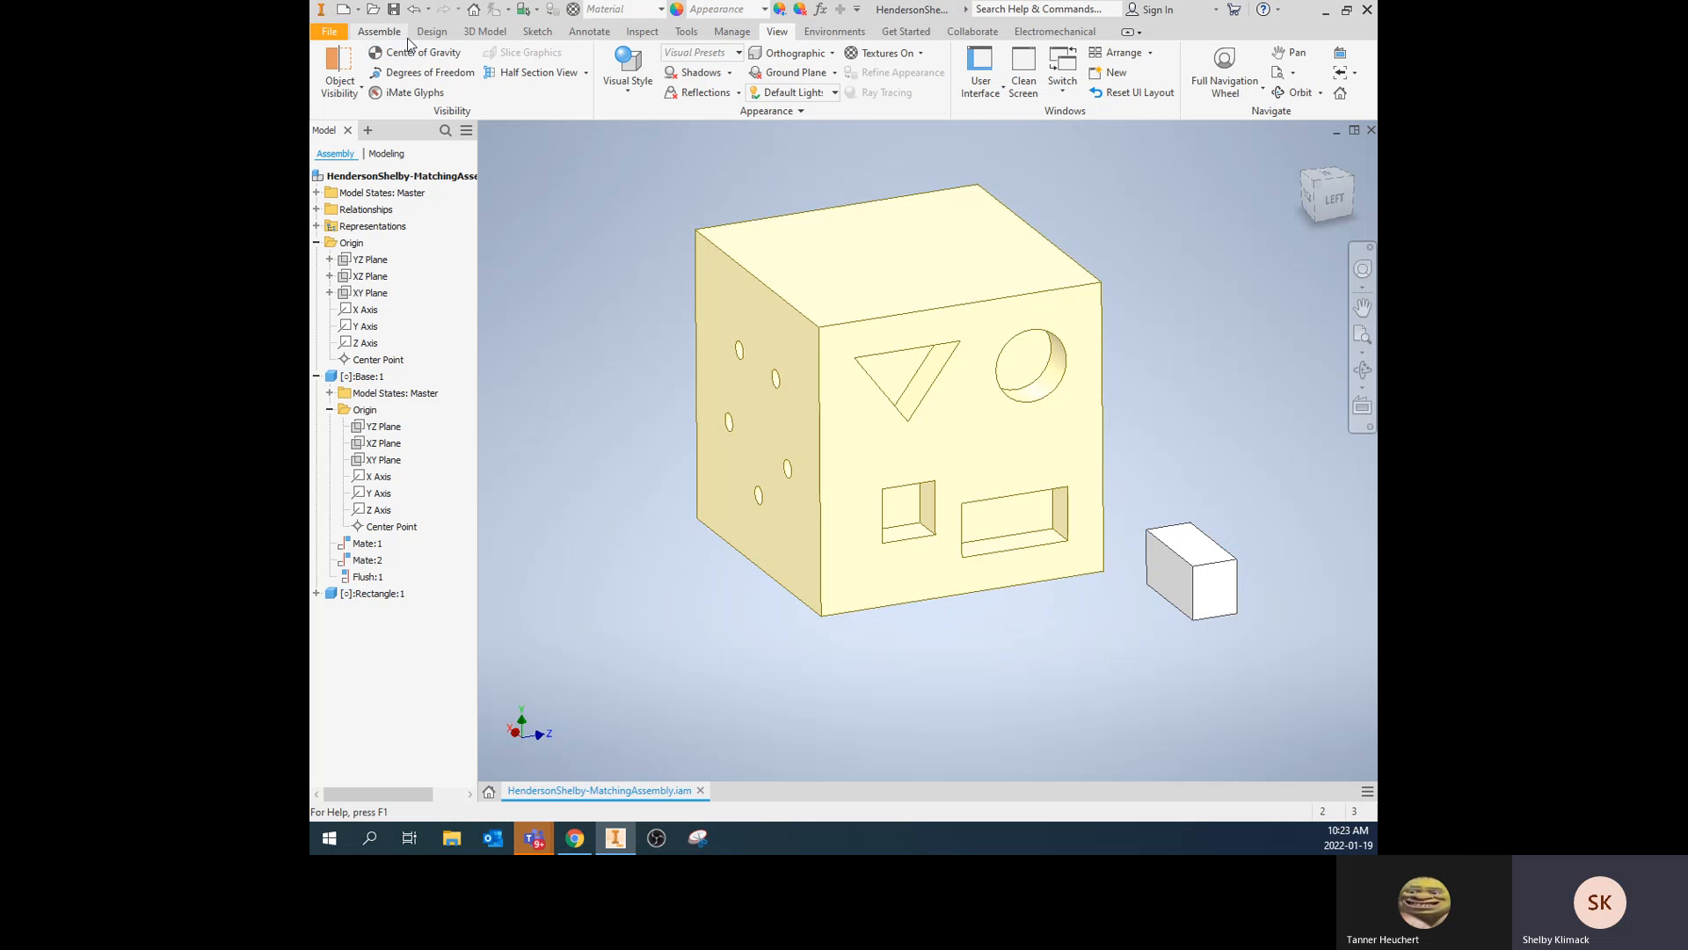
pyautogui.click(401, 35)
# - Pick the Rectangle block's left end face and the pocket face for a Mate constraint
pyautogui.click(528, 74)
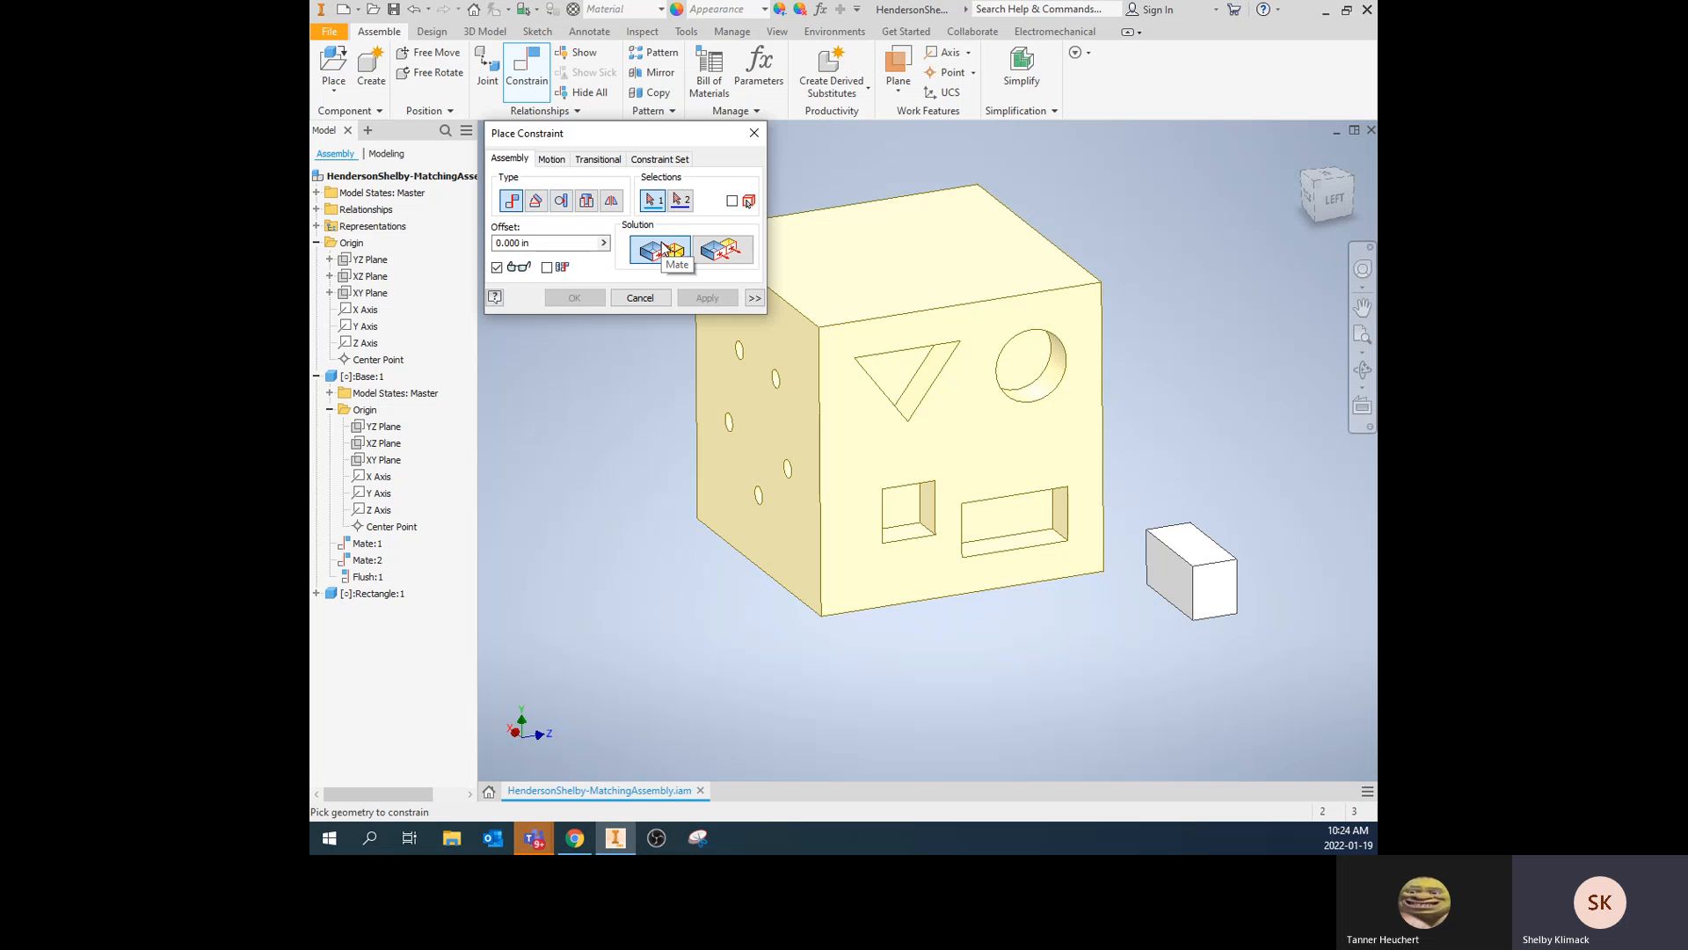
pyautogui.moveTo(1057, 552); pyautogui.dragTo(1019, 521, button='middle')
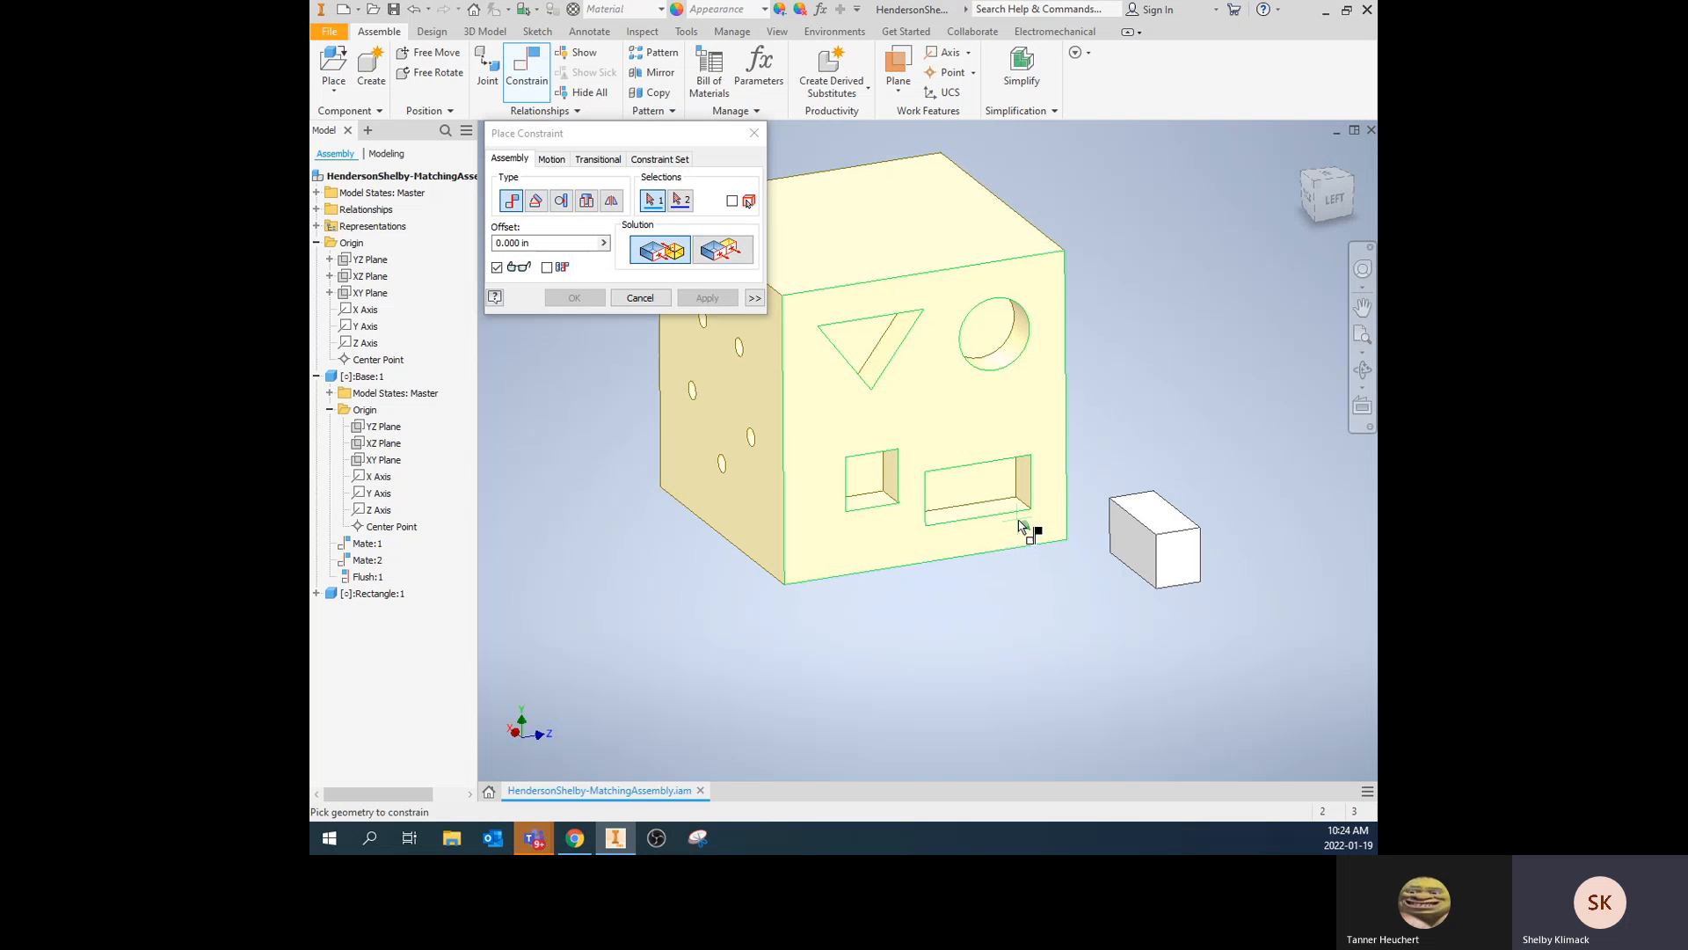
pyautogui.moveTo(1022, 525)
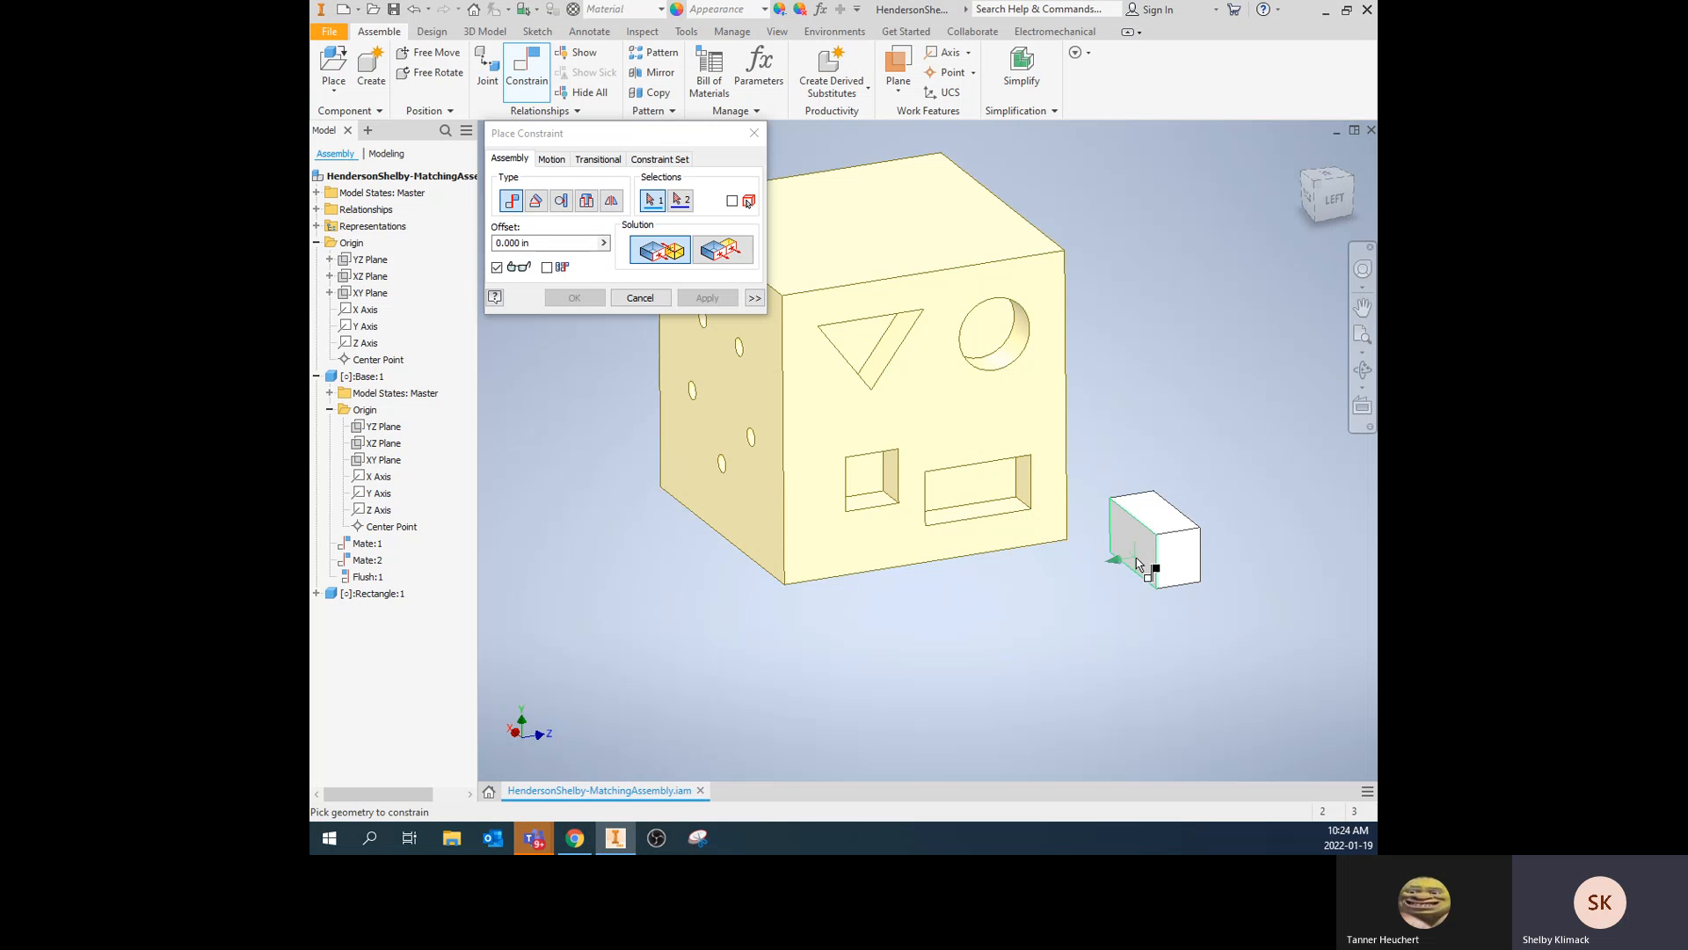
pyautogui.scroll(5, 1136, 542)
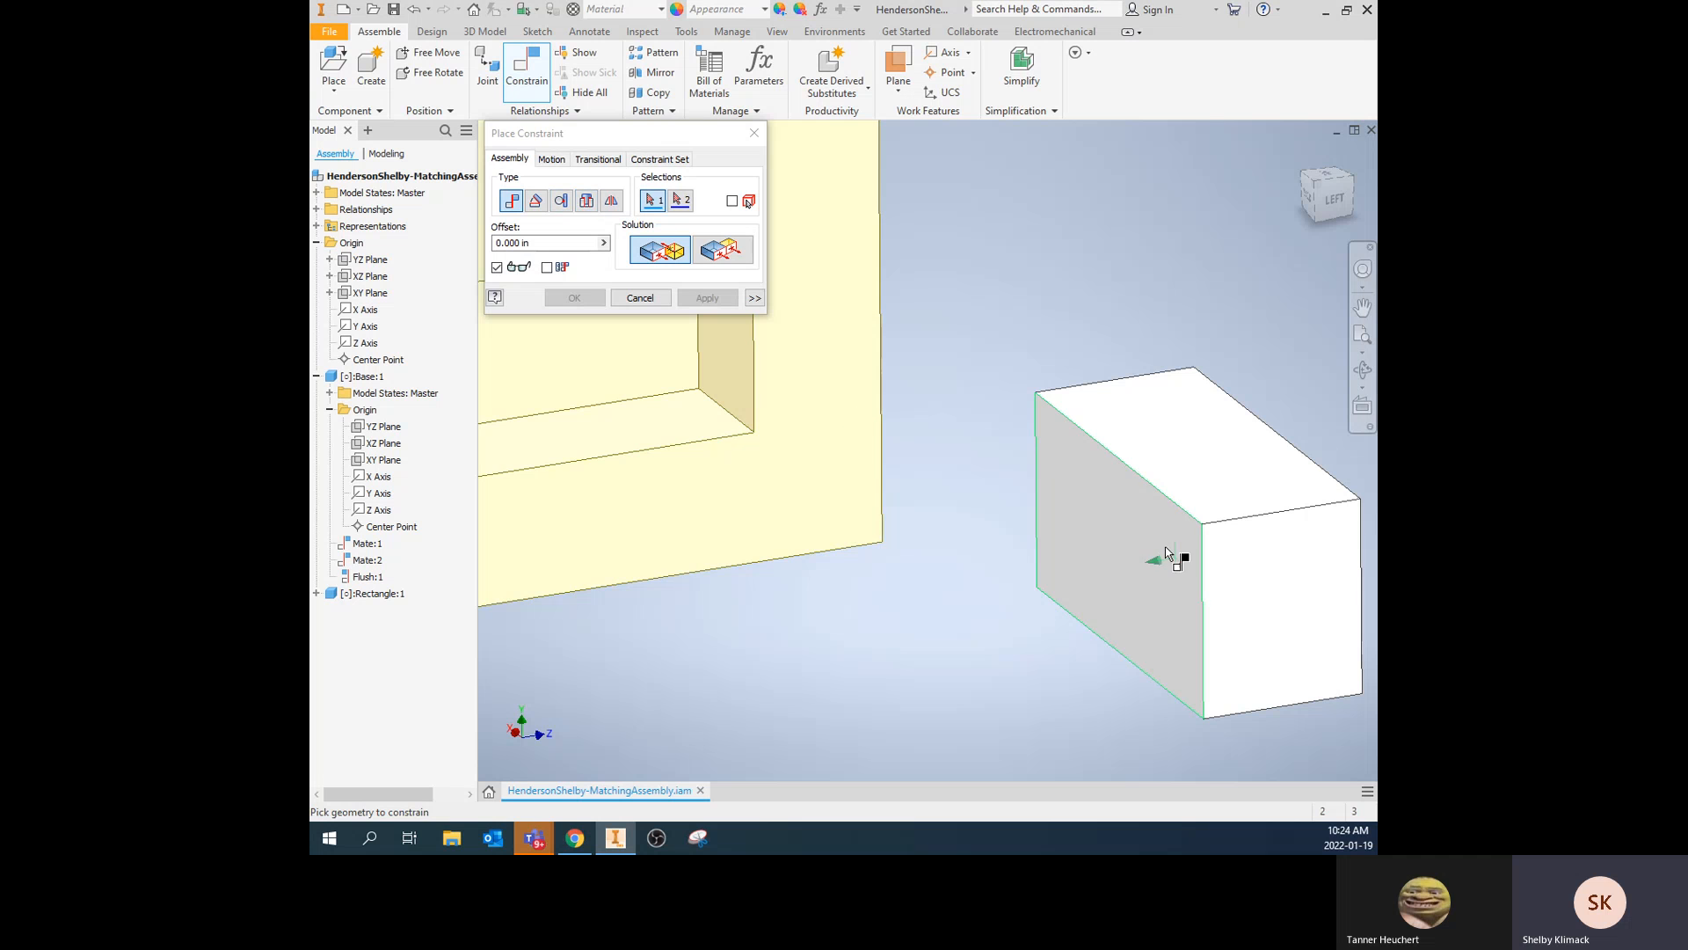
pyautogui.click(1116, 538)
pyautogui.scroll(-3, 1115, 538)
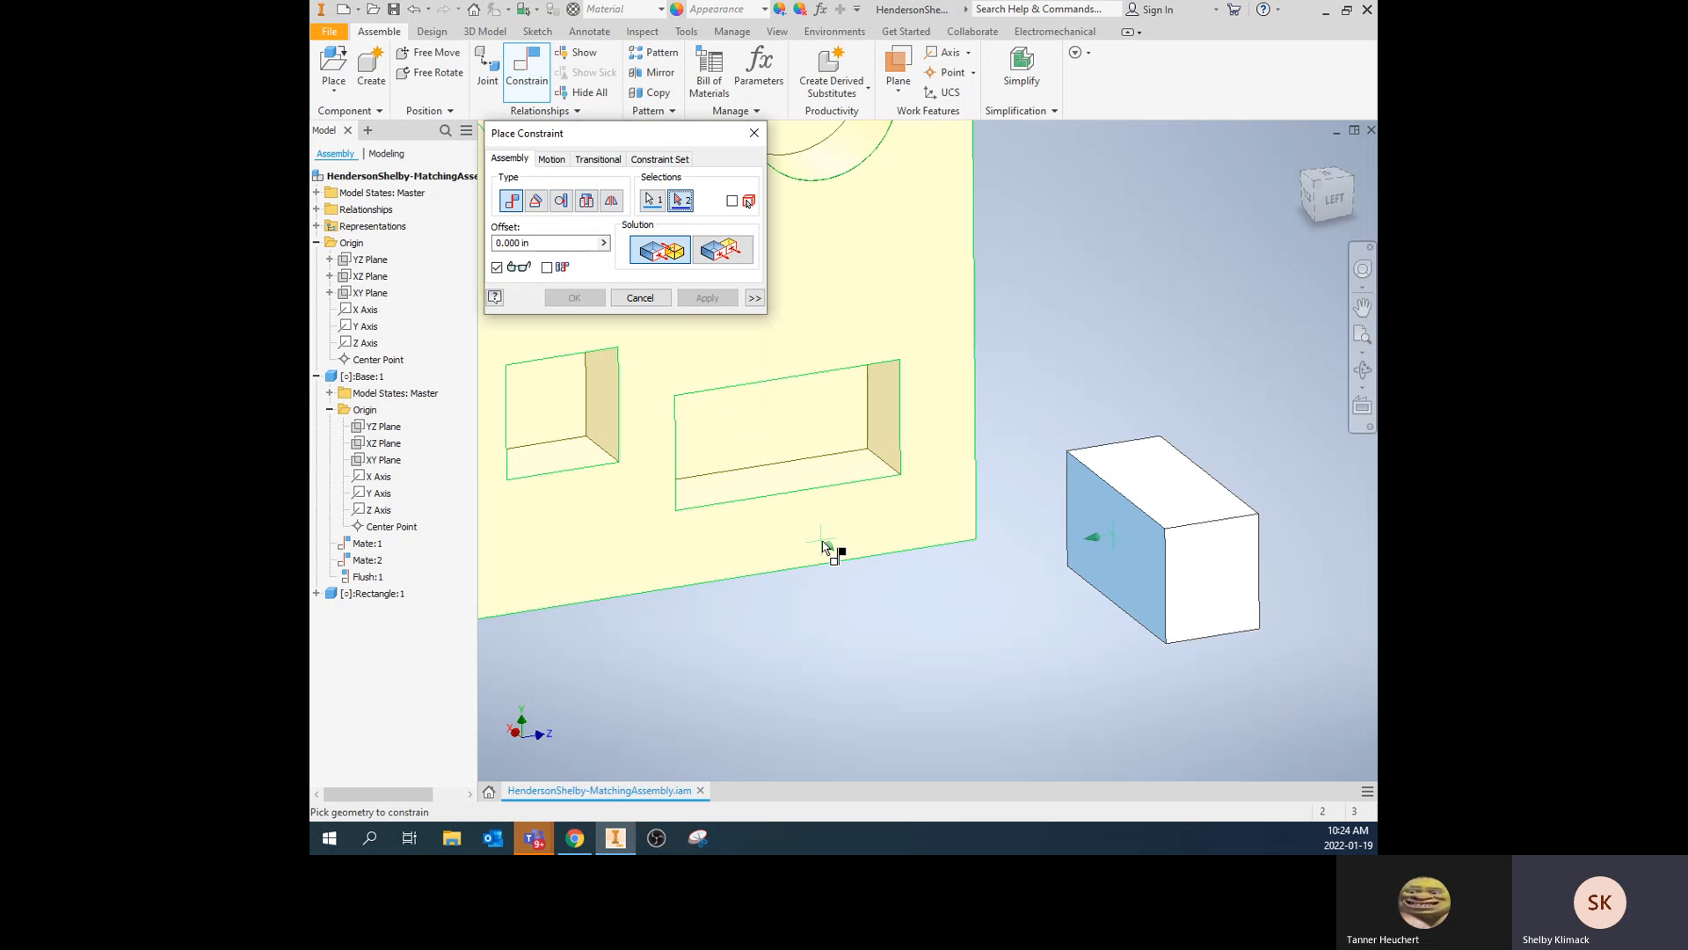
pyautogui.scroll(4, 765, 463)
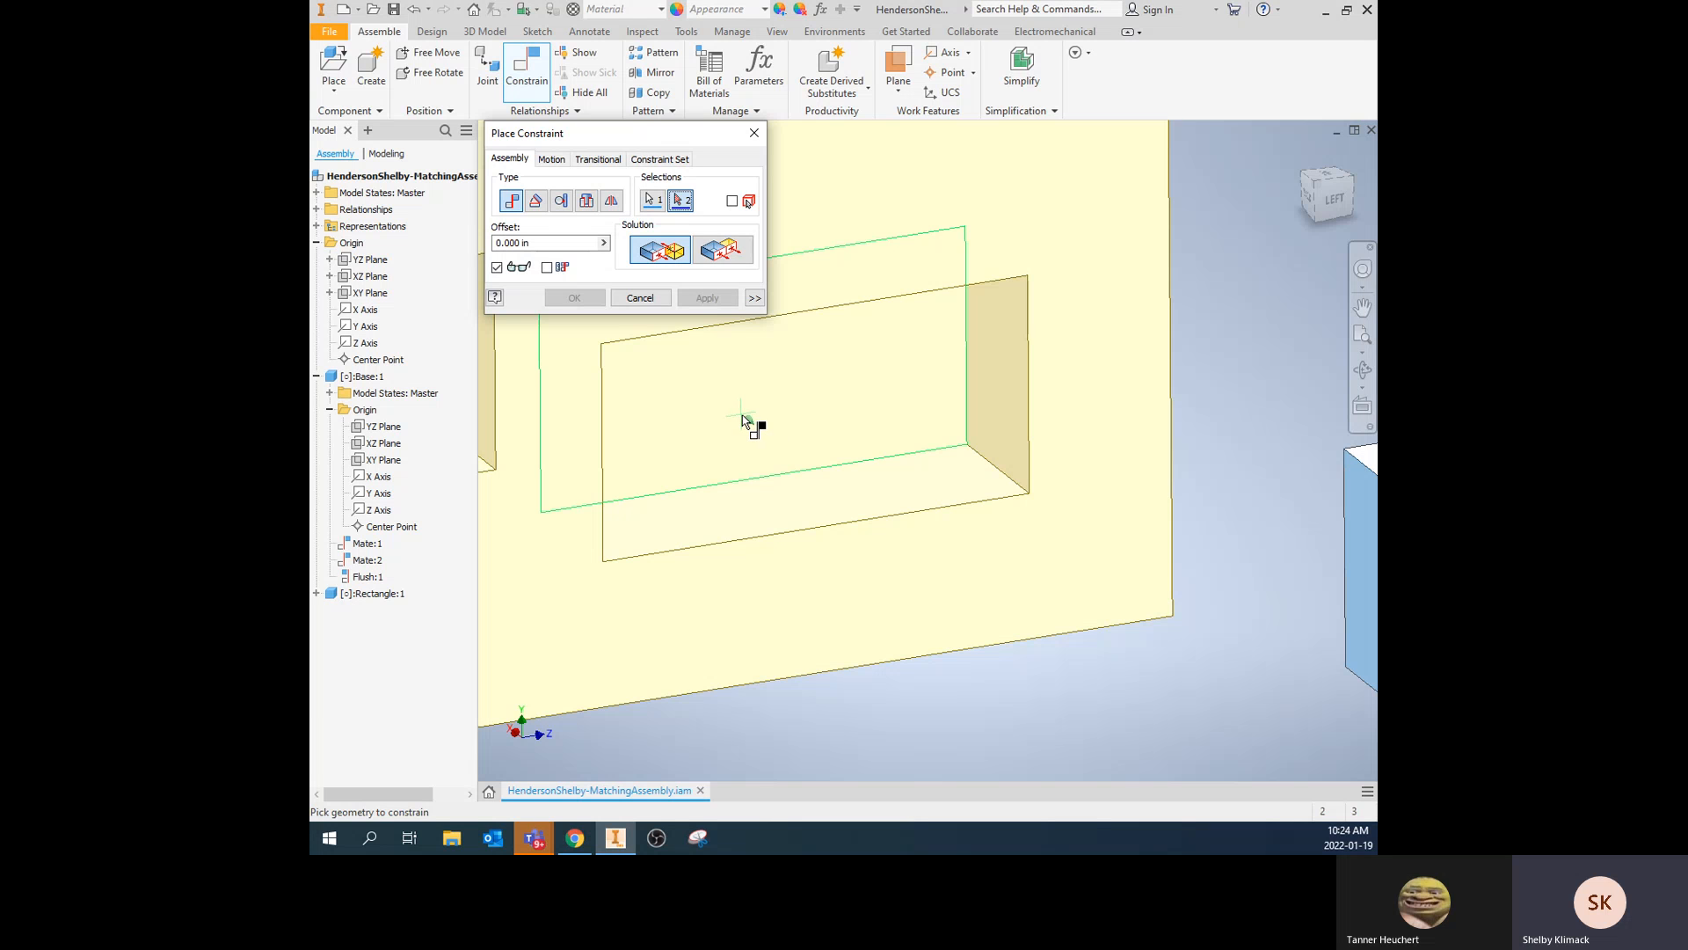
pyautogui.click(743, 419)
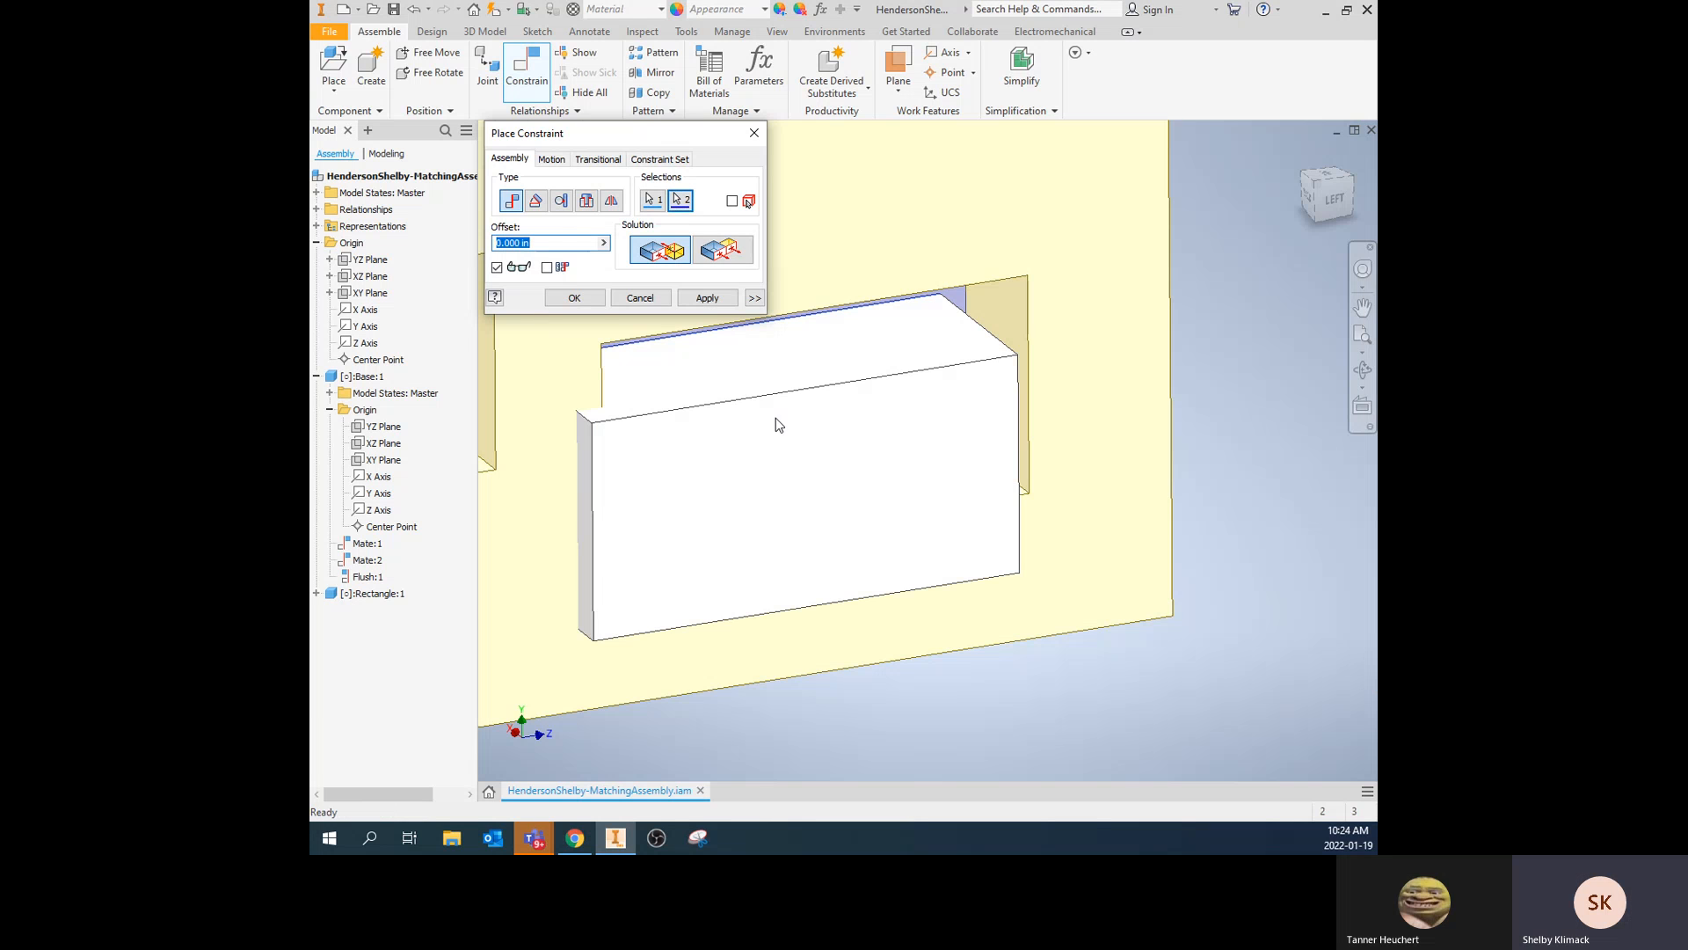
# - Check the block in its pocket from above and apply the mate as Mate:3
pyautogui.scroll(-3, 776, 425)
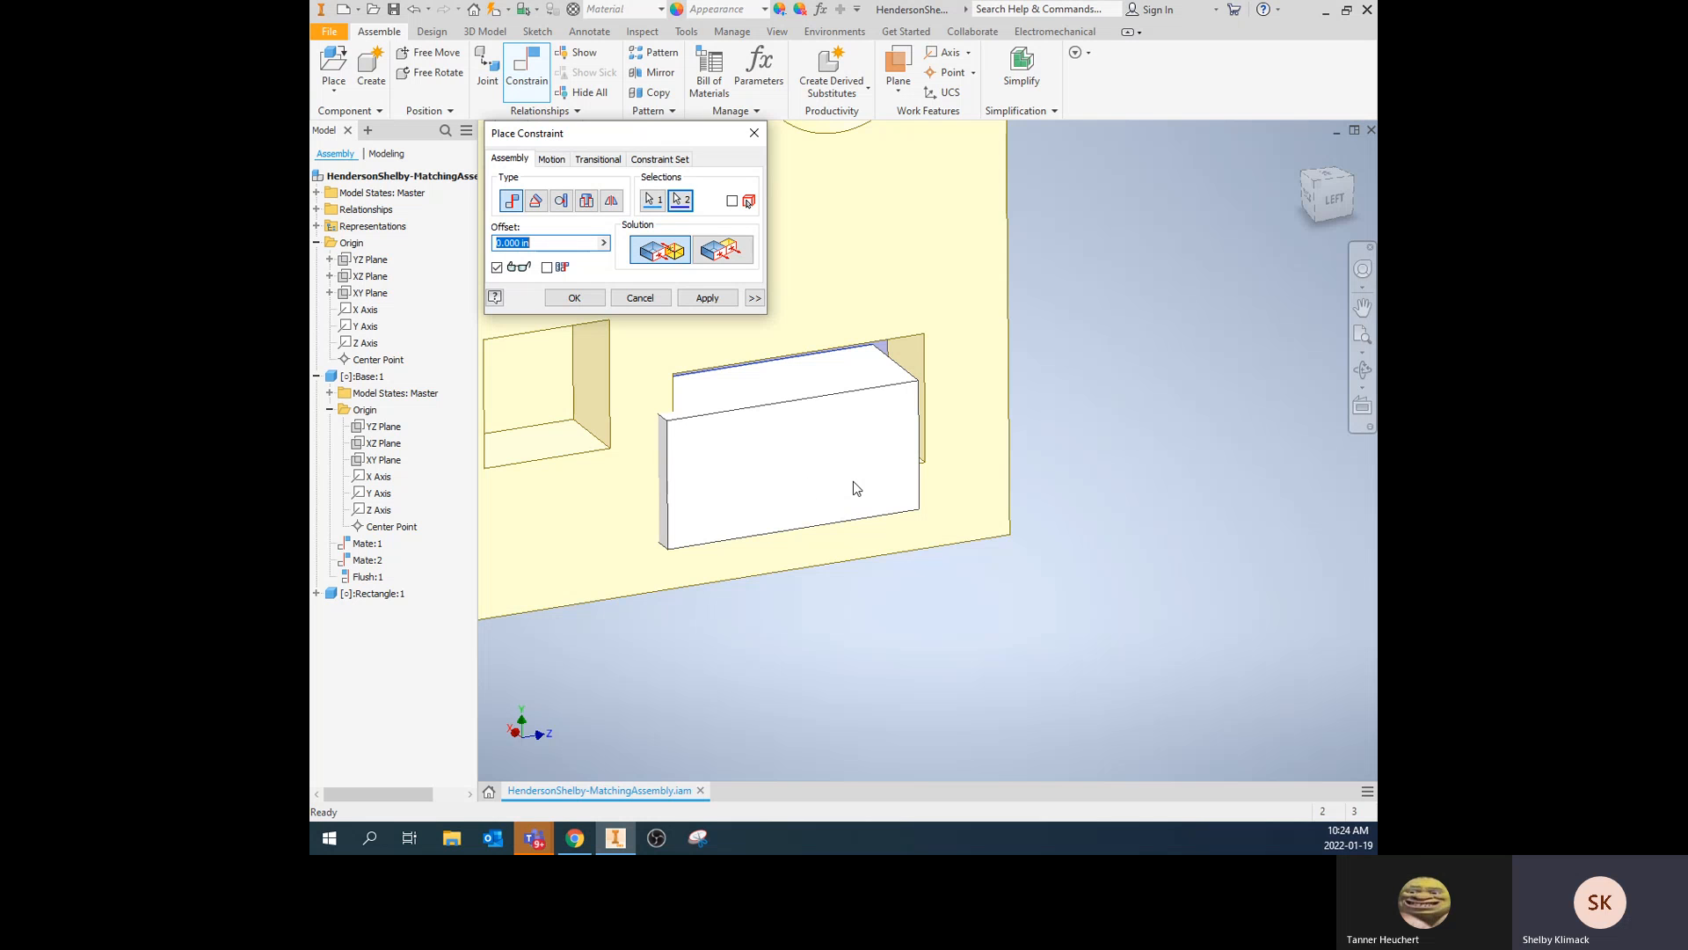
pyautogui.keyDown('shift'); pyautogui.moveTo(863, 493); pyautogui.dragTo(710, 580, button='middle'); pyautogui.keyUp('shift')
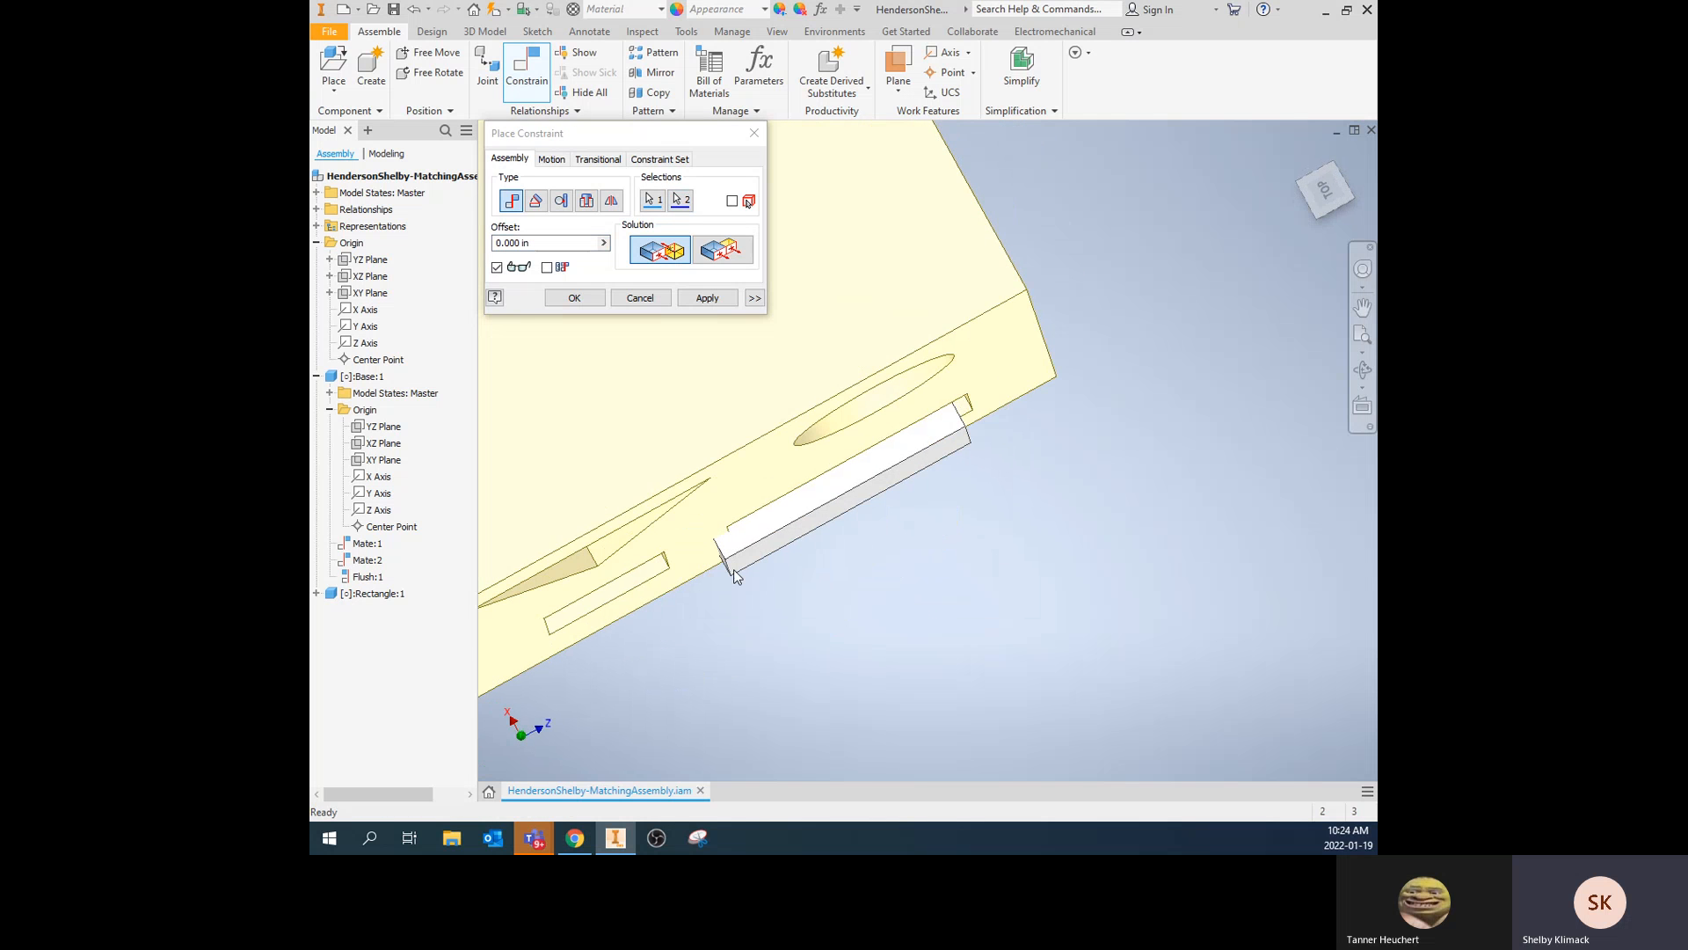
pyautogui.scroll(-3, 789, 540)
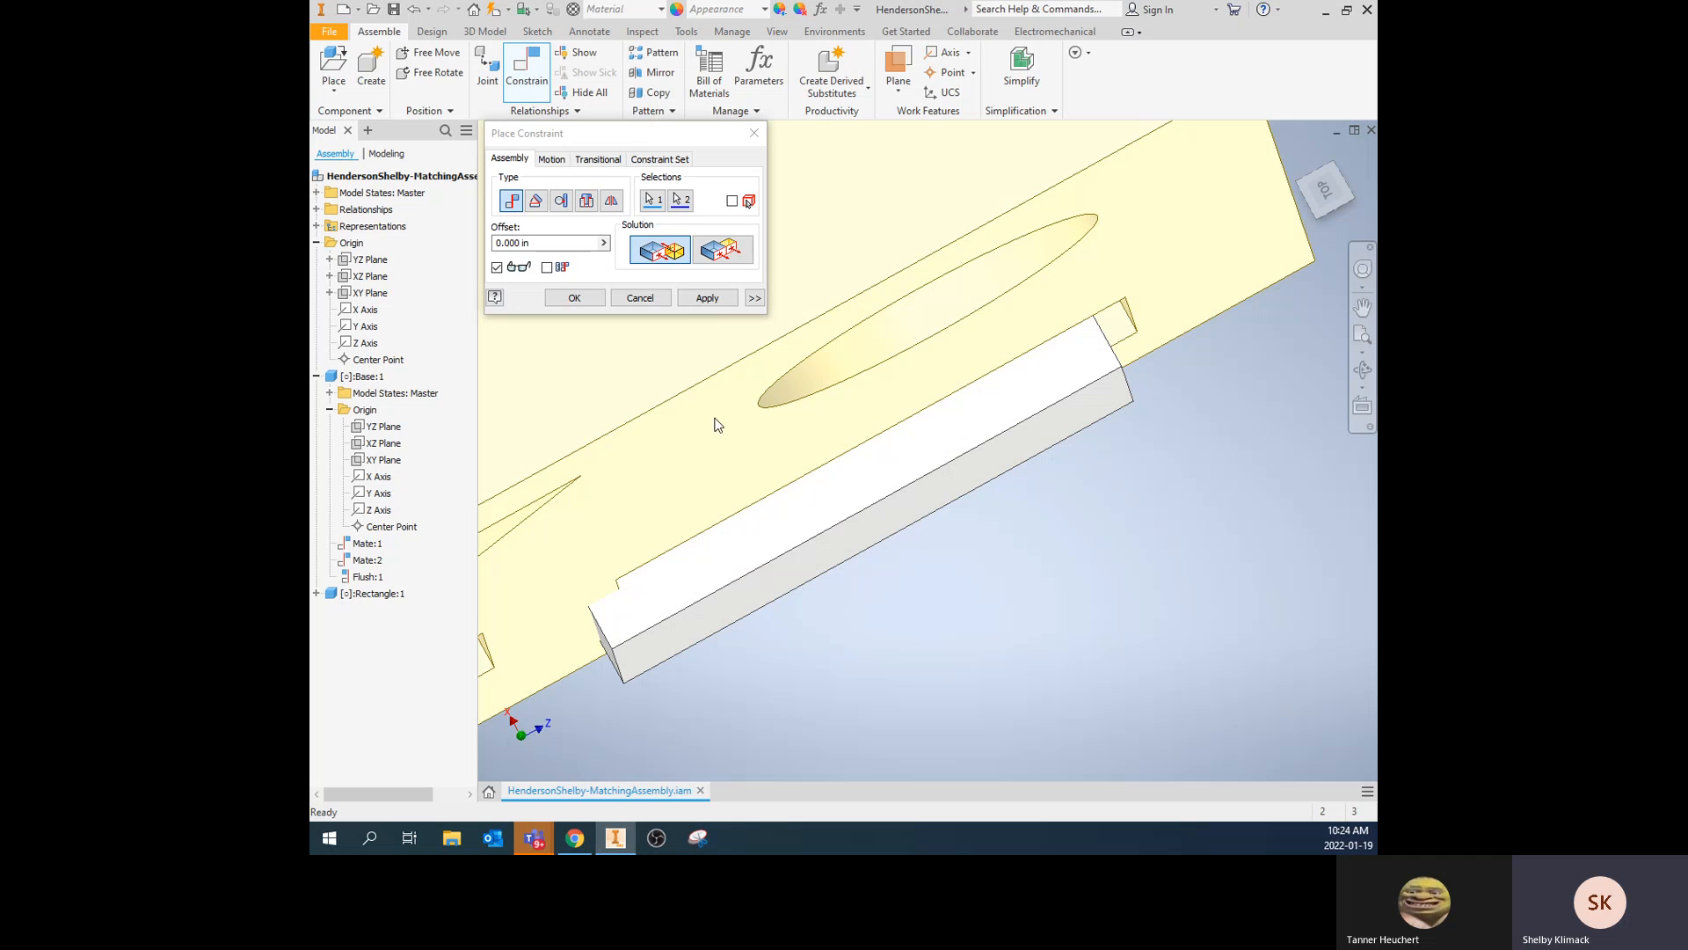
pyautogui.keyDown('shift'); pyautogui.moveTo(867, 483); pyautogui.dragTo(930, 528, button='middle'); pyautogui.keyUp('shift')
pyautogui.click(708, 299)
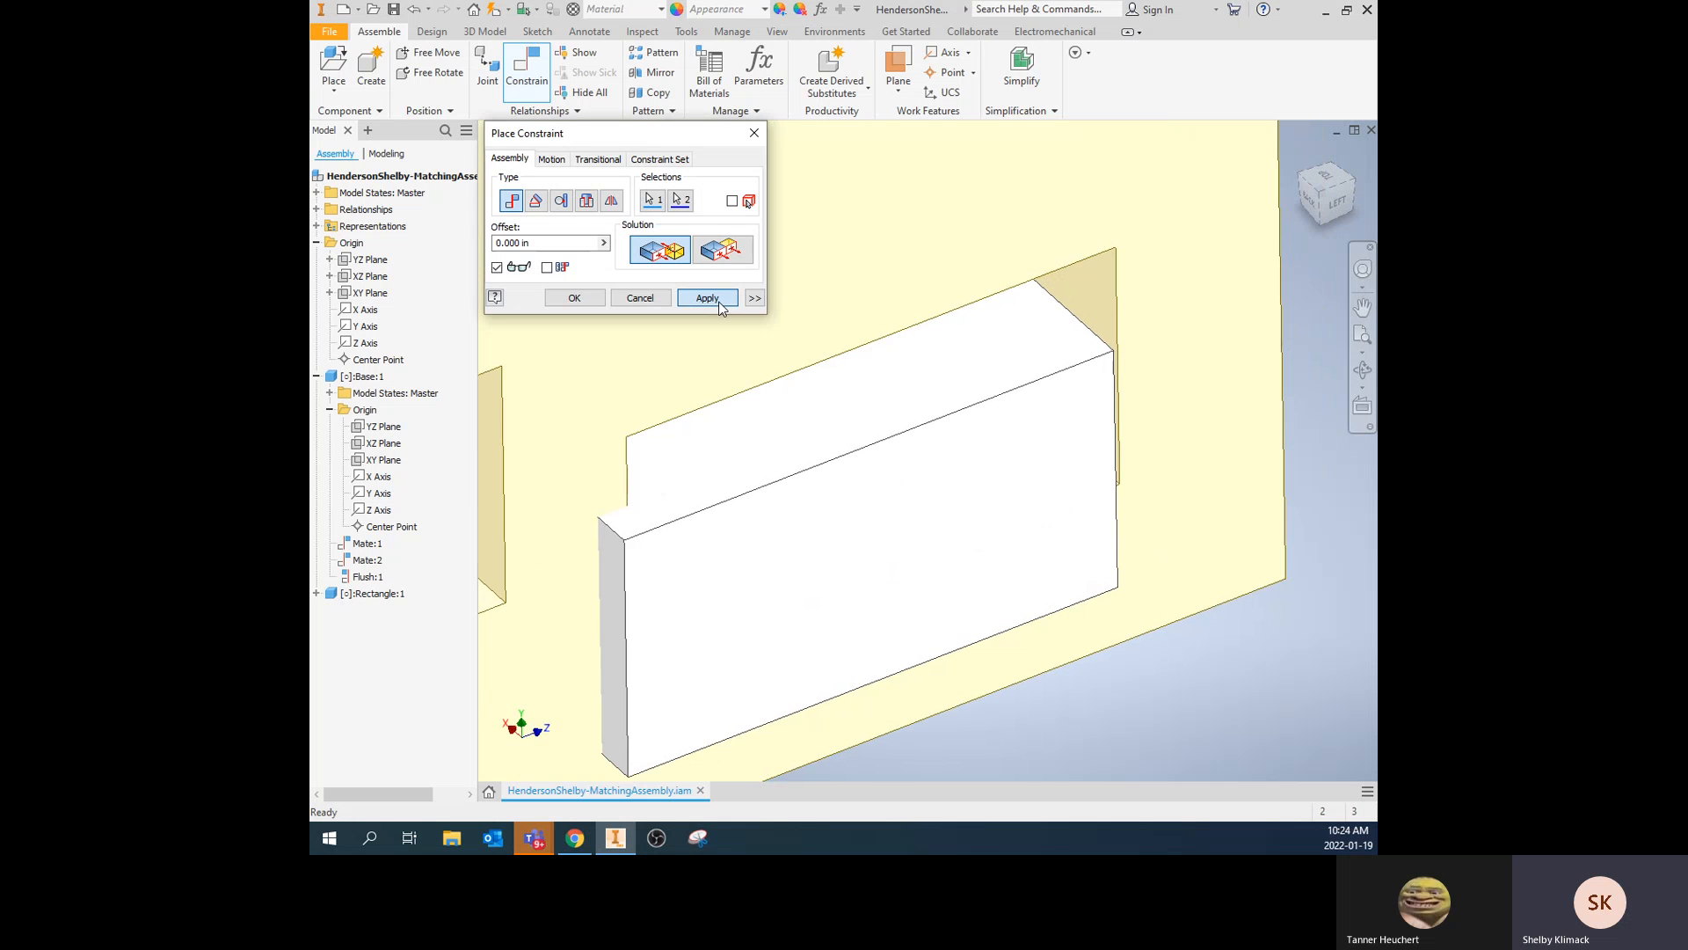
pyautogui.scroll(-3, 1134, 387)
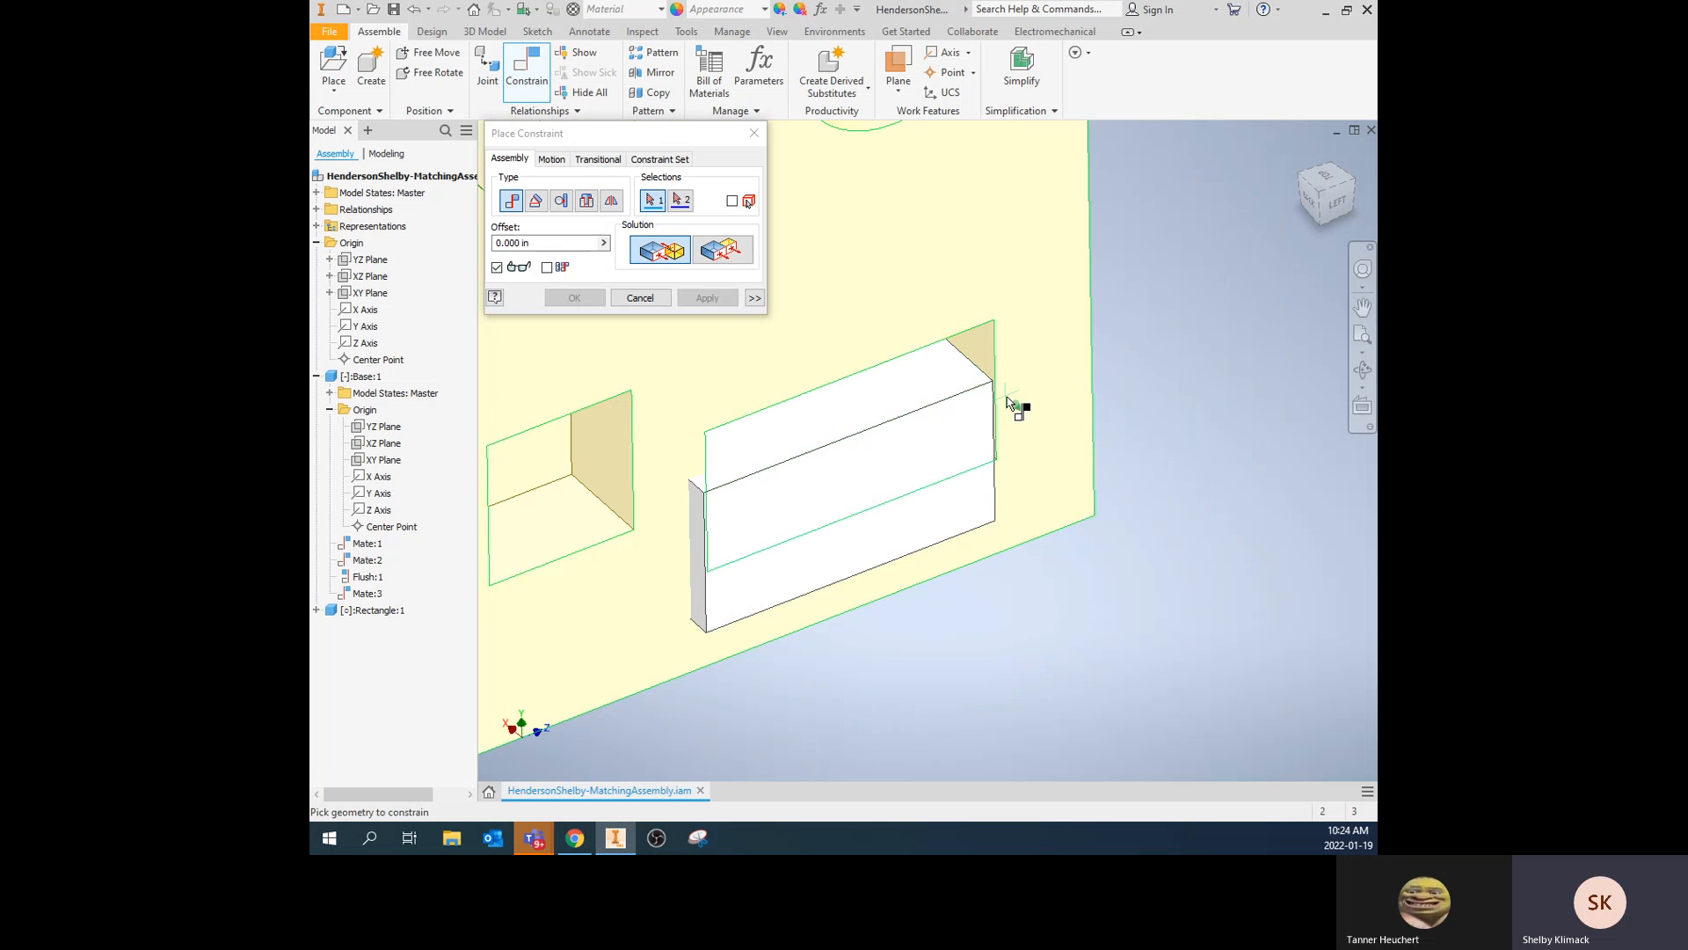
pyautogui.click(755, 134)
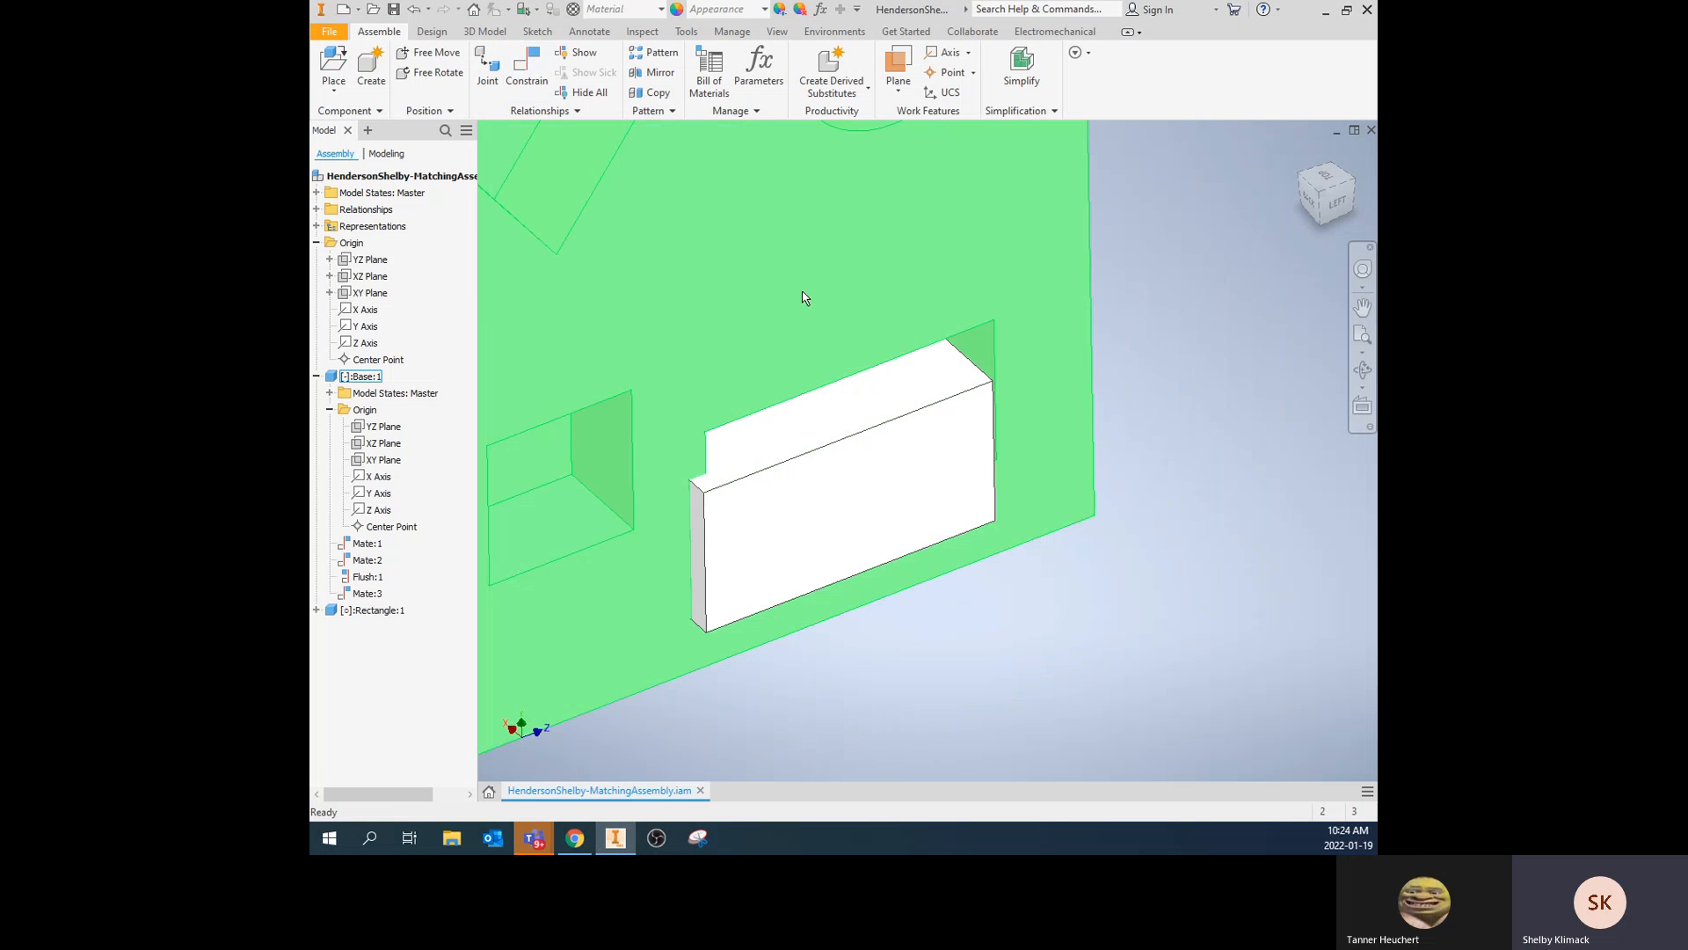
# - Pull the block out, then mate its left end face to the pocket's end wall as Mate:4
pyautogui.scroll(3, 984, 426)
pyautogui.moveTo(726, 495); pyautogui.dragTo(1238, 443)
pyautogui.moveTo(948, 623); pyautogui.dragTo(926, 615, button='middle')
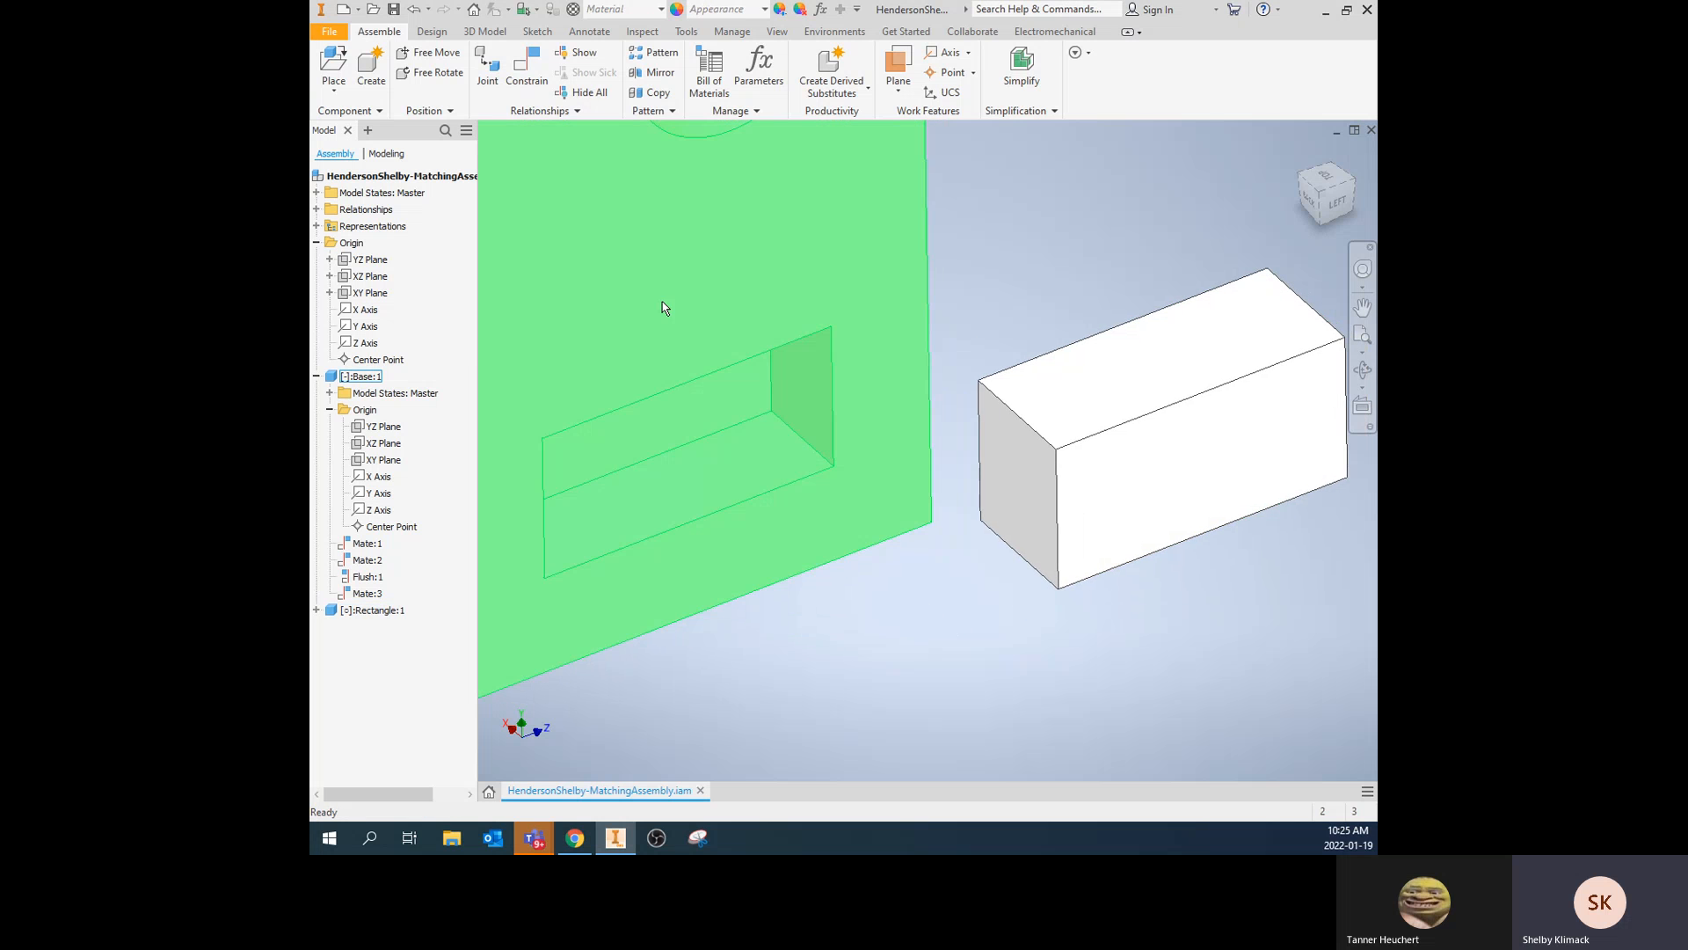
pyautogui.click(526, 66)
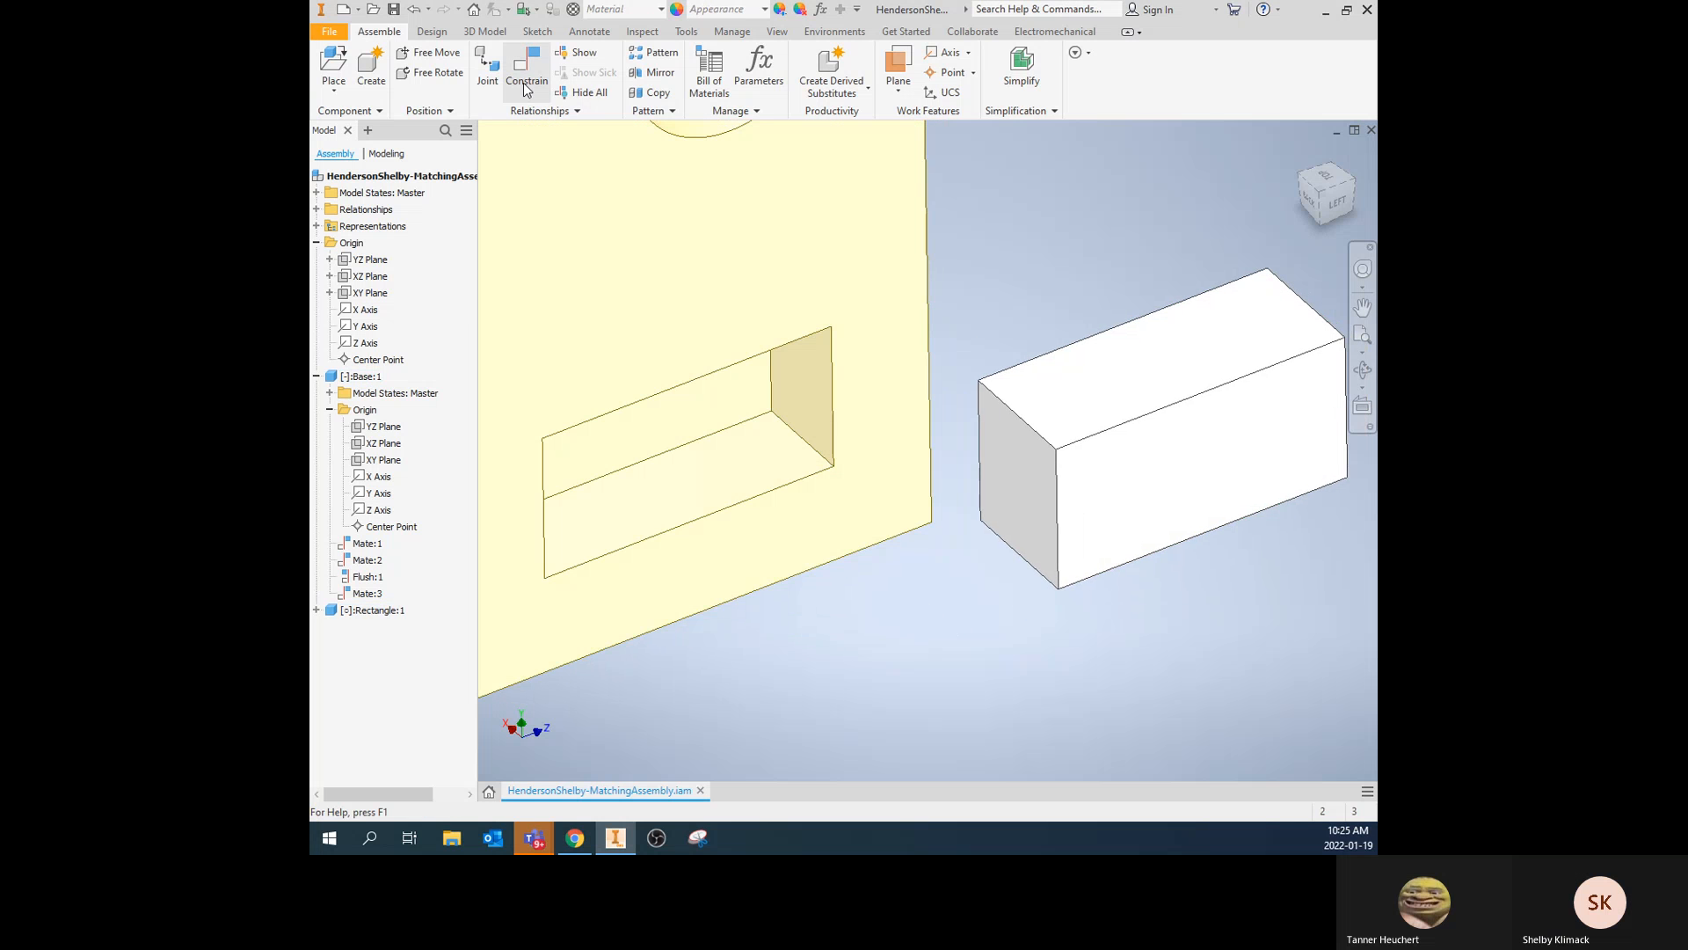
pyautogui.click(1020, 483)
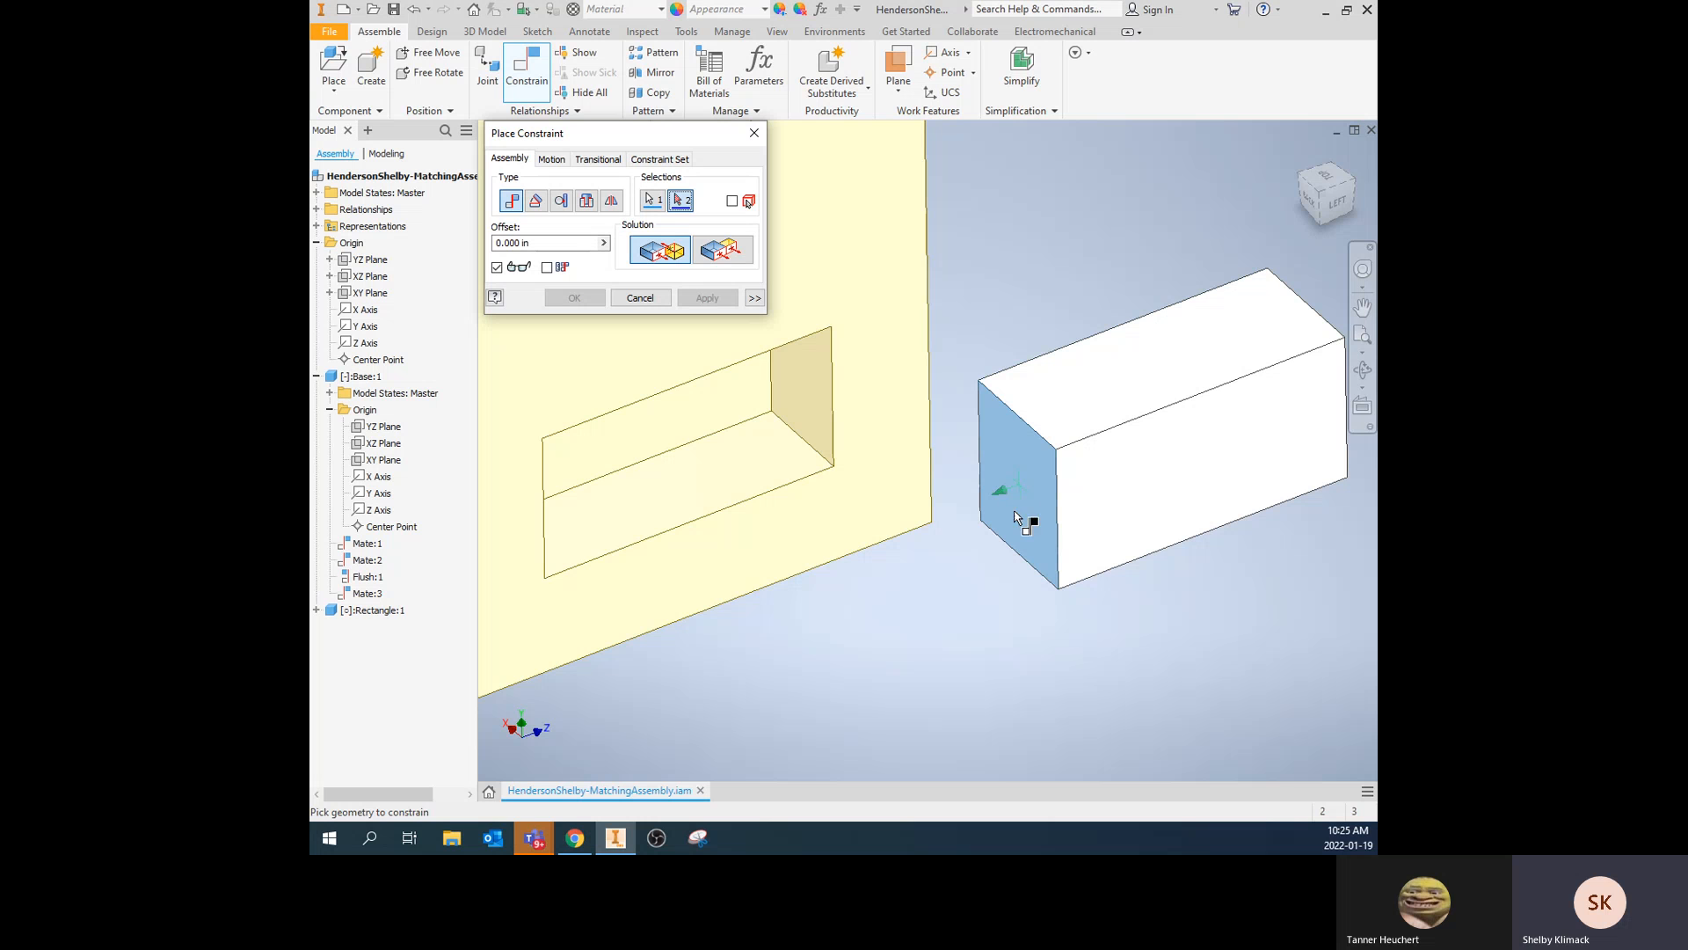
pyautogui.keyDown('shift'); pyautogui.moveTo(1027, 497); pyautogui.dragTo(884, 454, button='middle'); pyautogui.keyUp('shift')
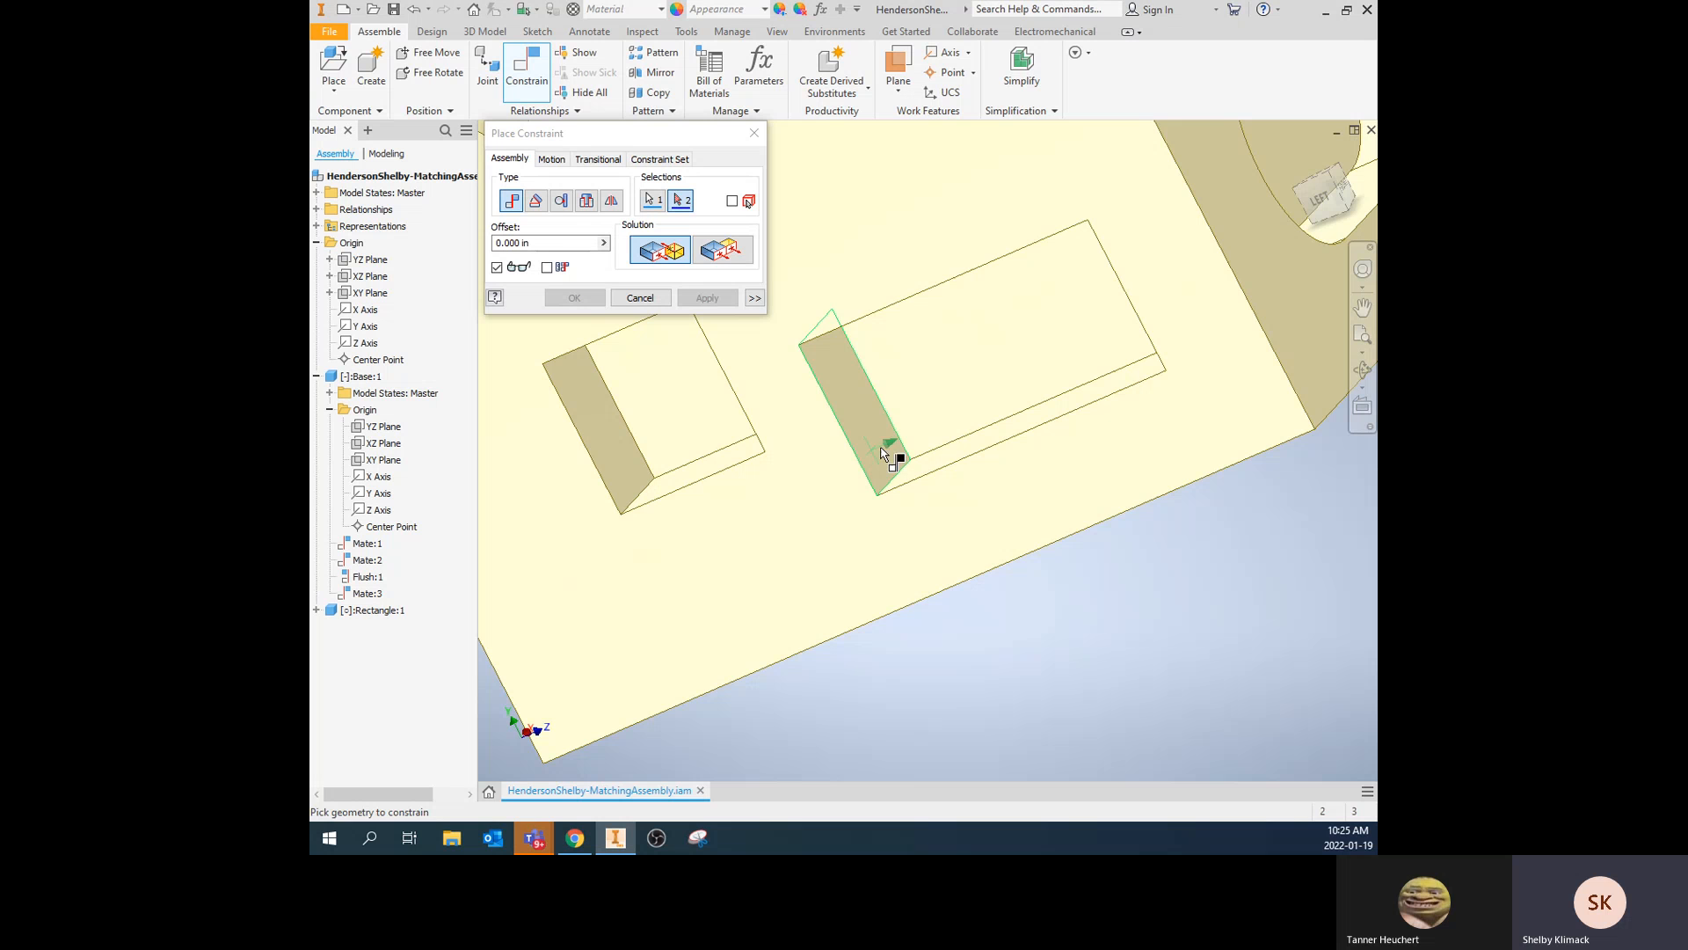
pyautogui.click(842, 389)
pyautogui.click(707, 298)
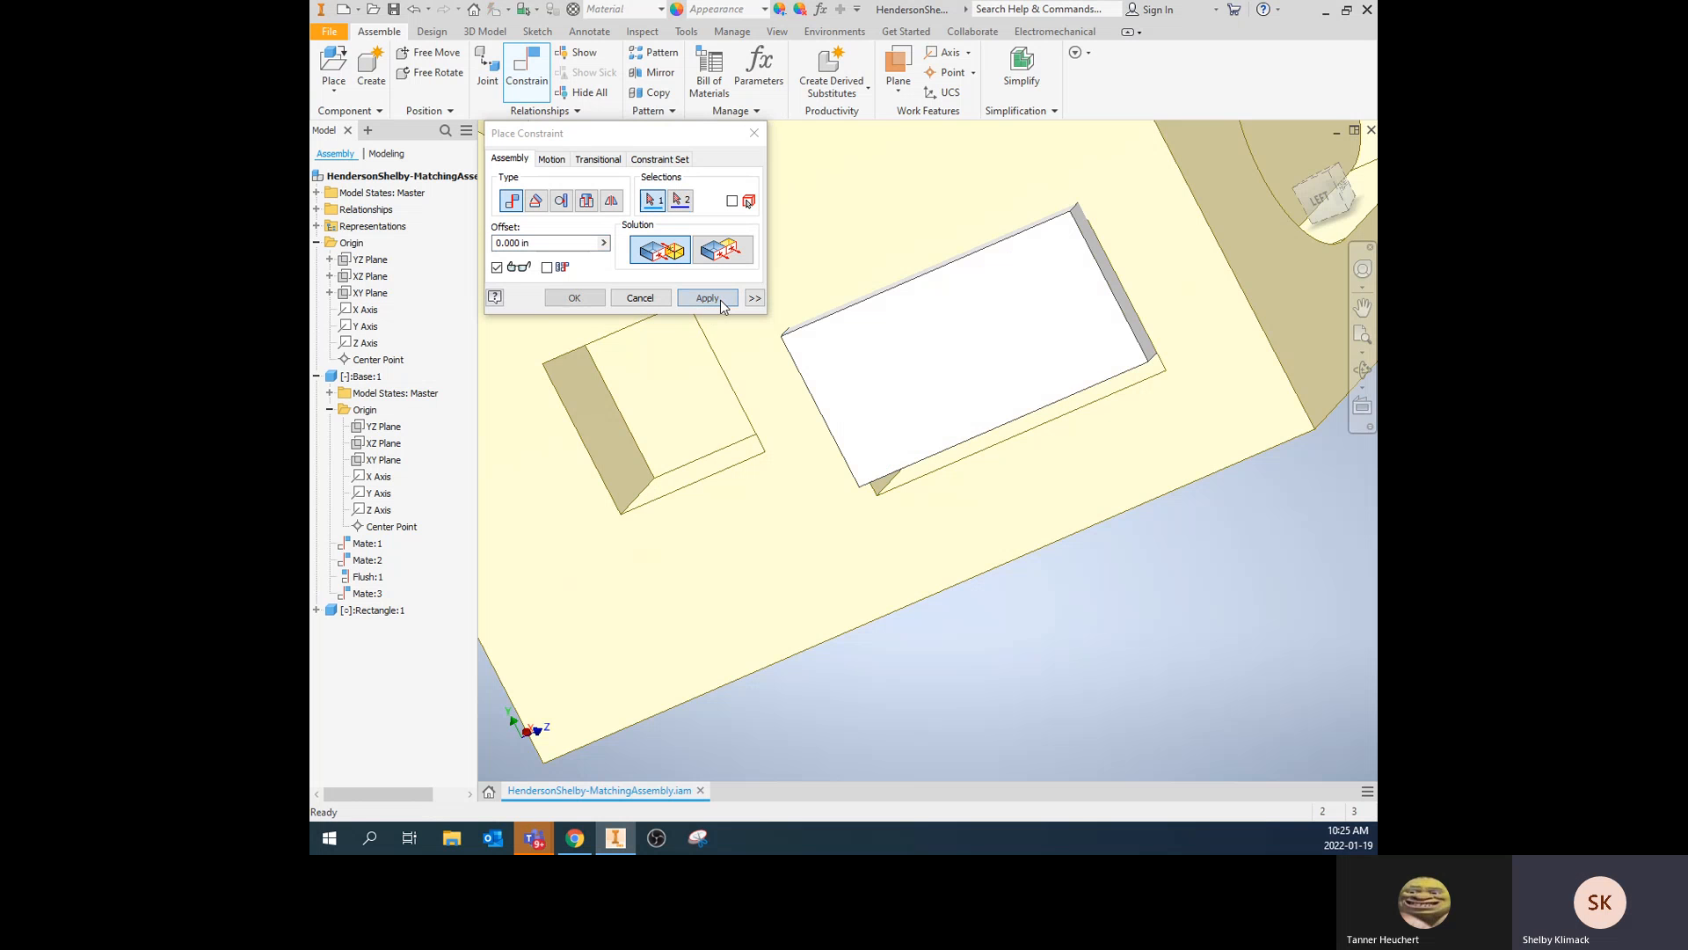
pyautogui.keyDown('shift'); pyautogui.moveTo(949, 493); pyautogui.dragTo(867, 418, button='middle'); pyautogui.keyUp('shift')
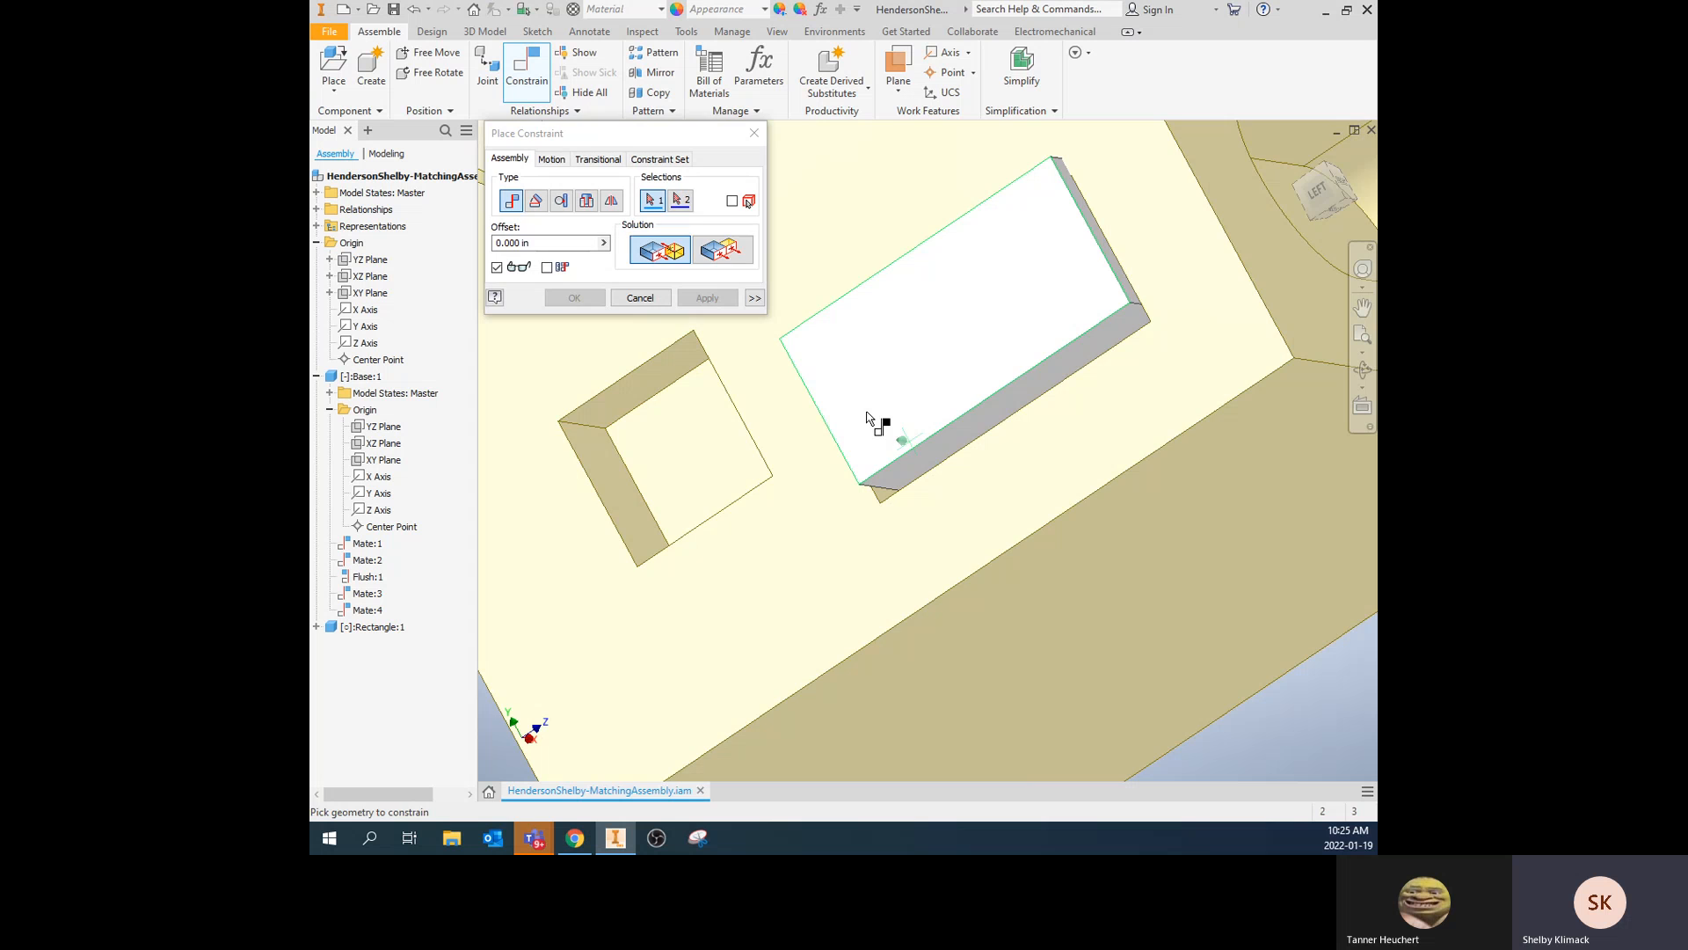
pyautogui.click(757, 135)
# - Mate the Rectangle block's long side face to the pocket's side wall as Mate:5
pyautogui.scroll(-3, 881, 345)
pyautogui.moveTo(903, 371)
pyautogui.mouseDown()
pyautogui.moveTo(967, 418)
pyautogui.moveTo(910, 375)
pyautogui.moveTo(921, 387)
pyautogui.moveTo(870, 305)
pyautogui.moveTo(946, 445)
pyautogui.moveTo(858, 344)
pyautogui.moveTo(921, 366)
pyautogui.mouseUp()
pyautogui.click(526, 70)
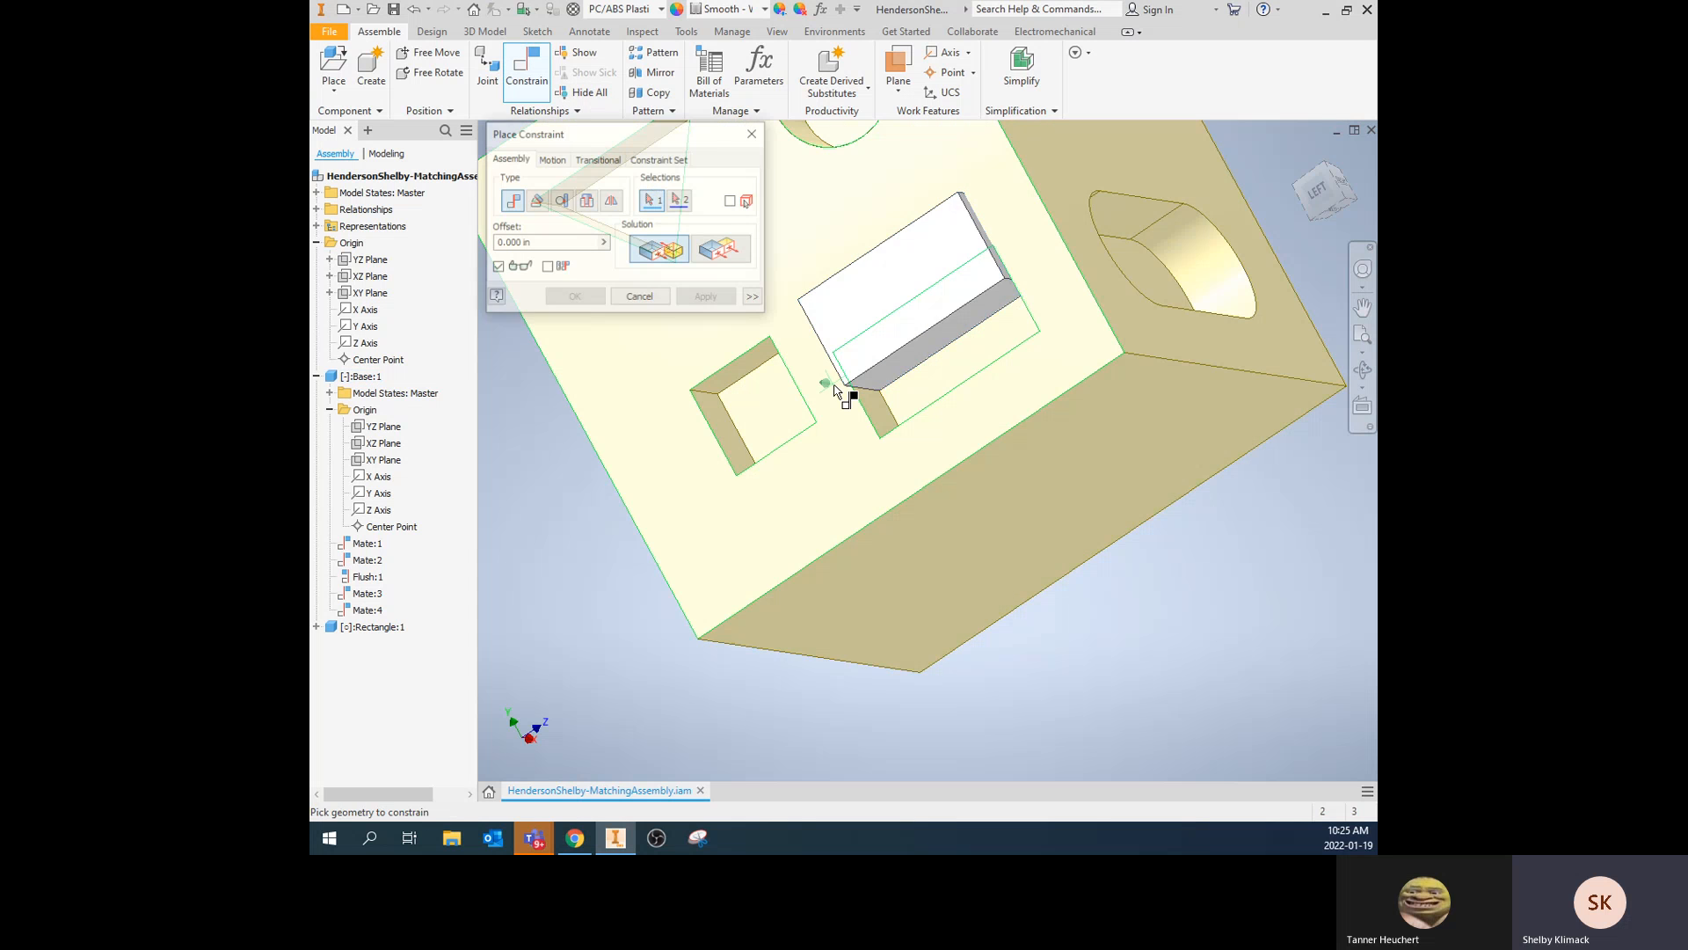
pyautogui.scroll(-4, 852, 388)
pyautogui.click(989, 343)
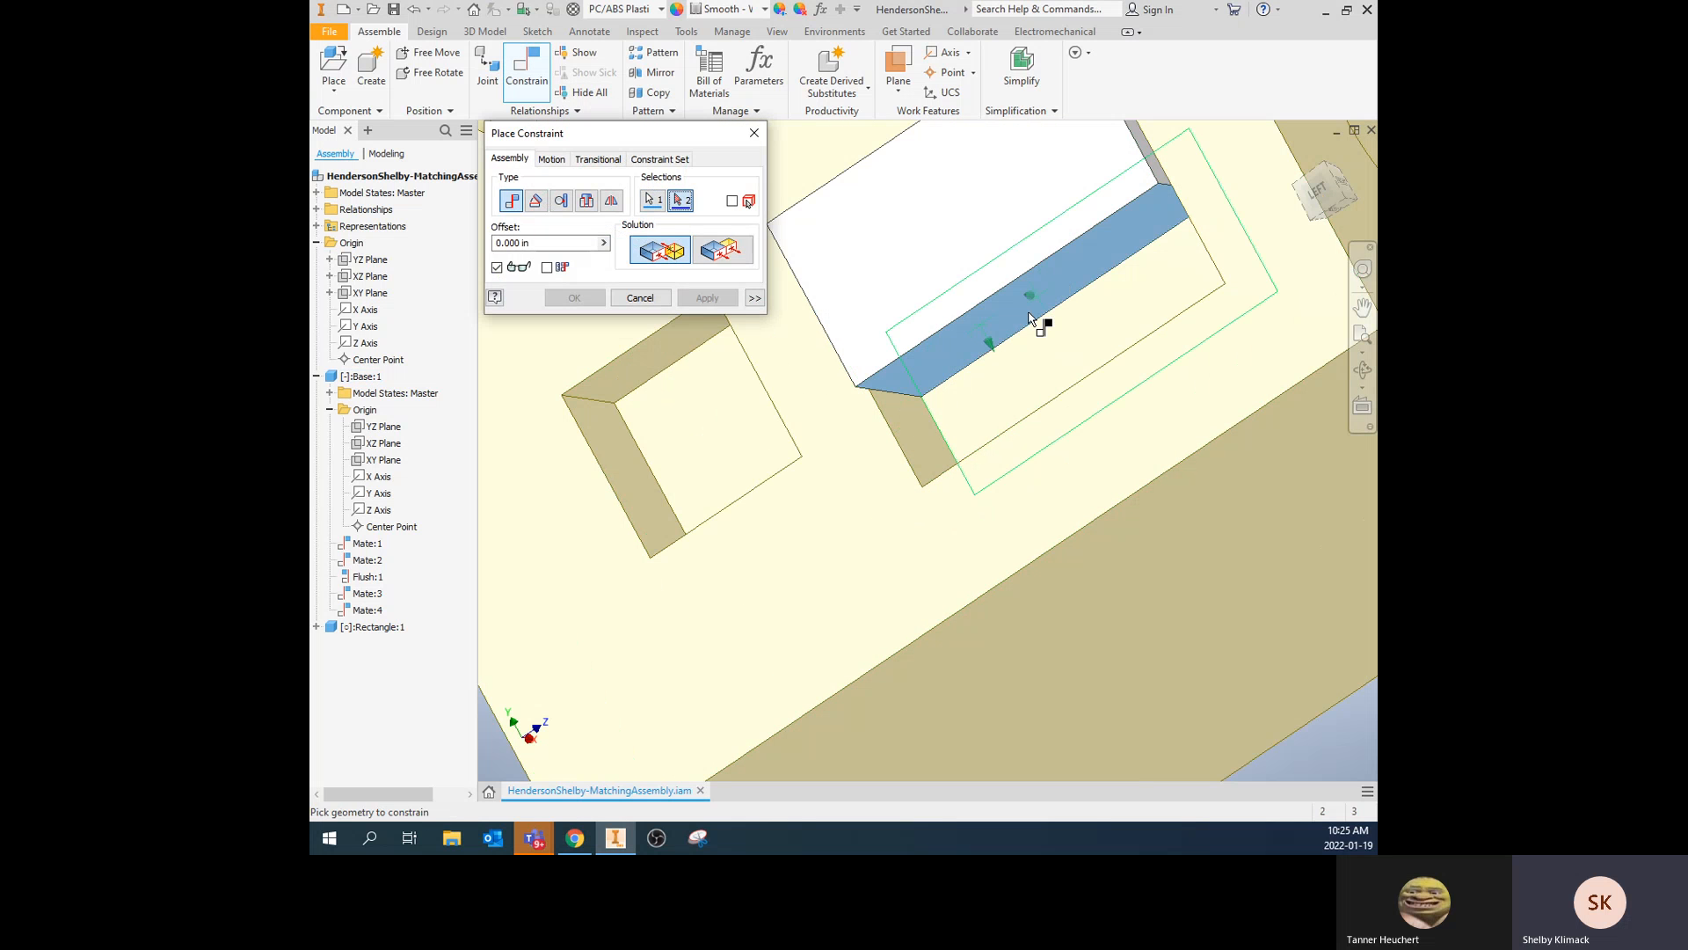
pyautogui.keyDown('shift'); pyautogui.moveTo(1020, 419); pyautogui.dragTo(1094, 476, button='middle'); pyautogui.keyUp('shift')
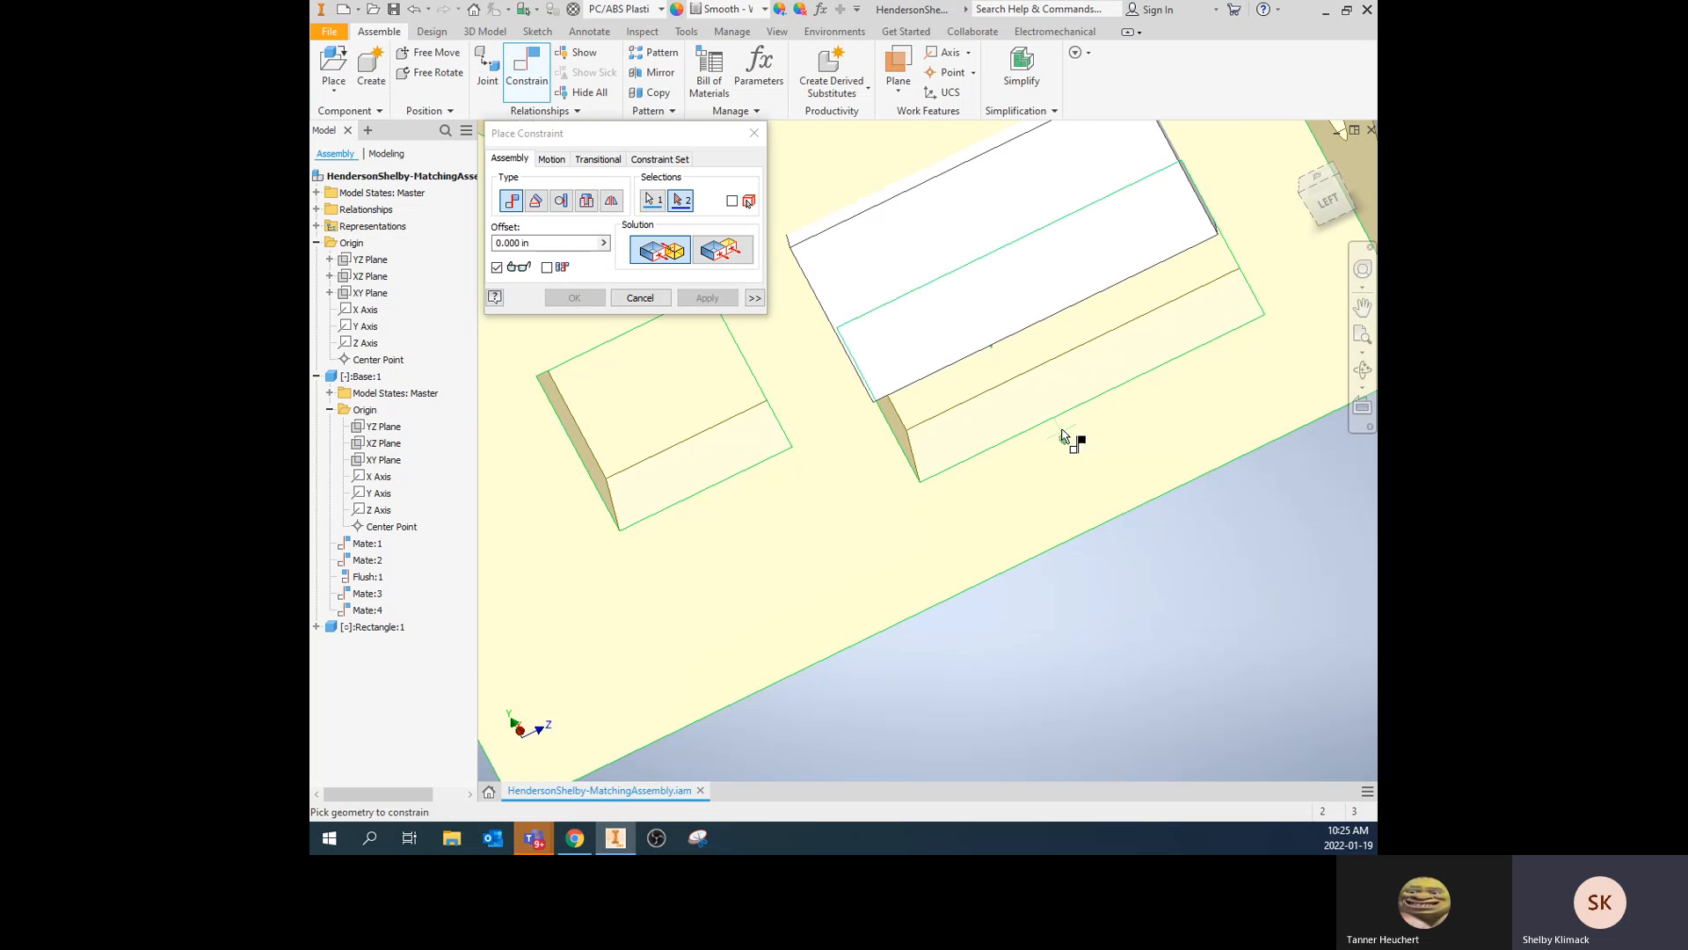
pyautogui.click(981, 434)
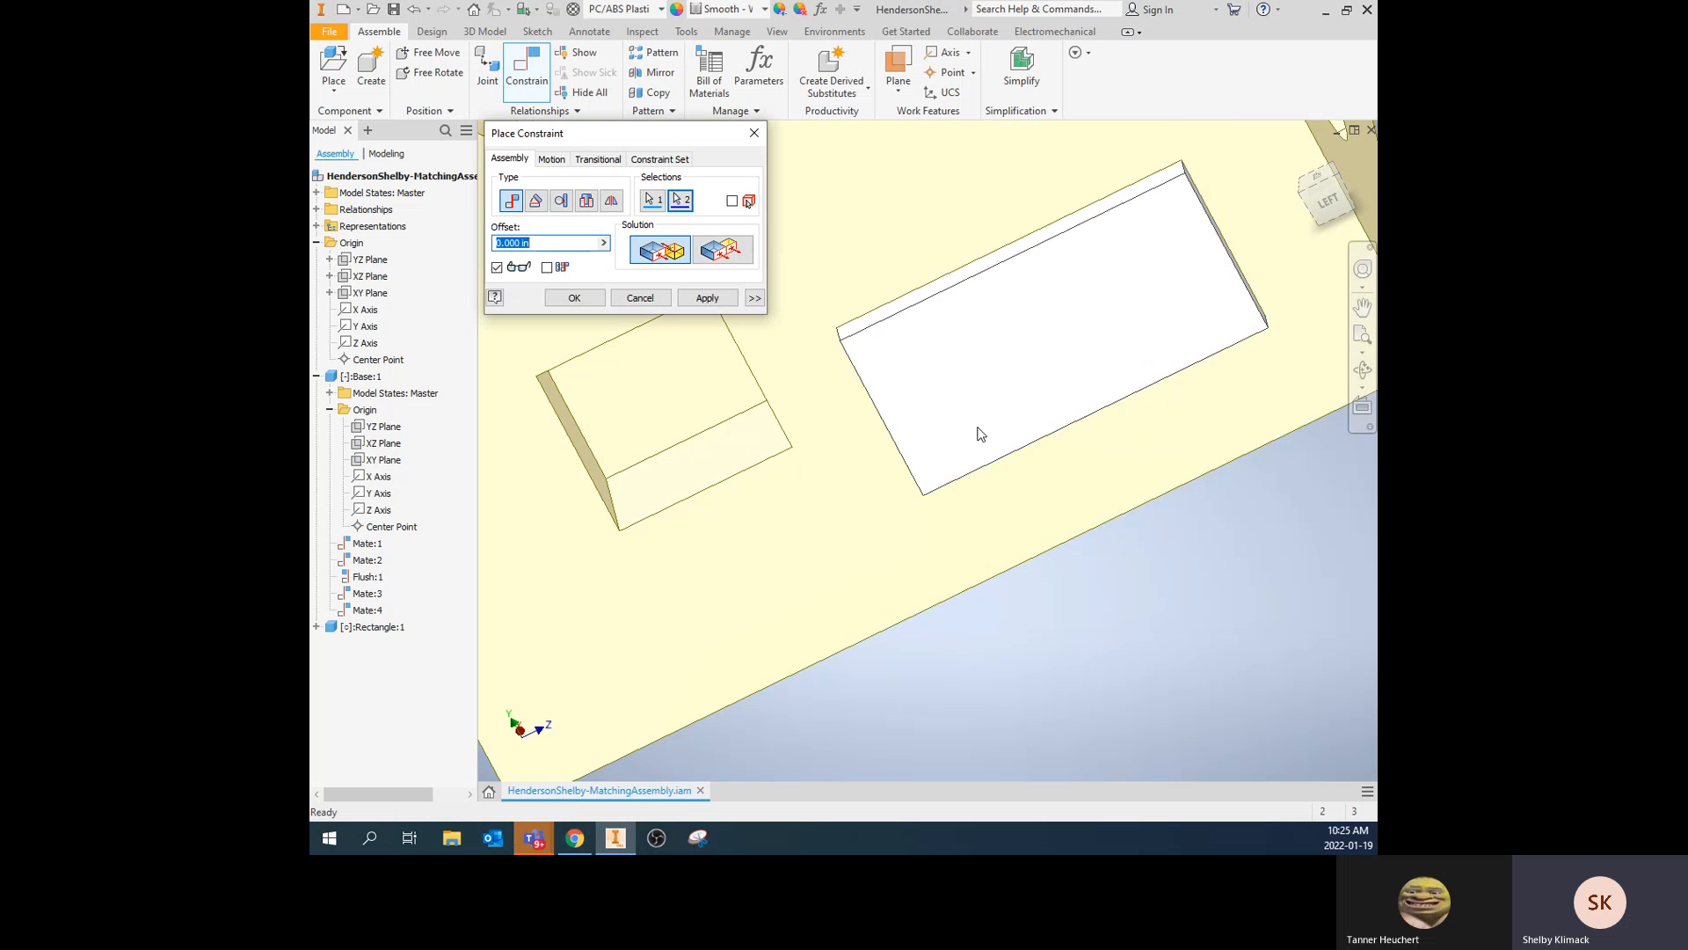
pyautogui.click(709, 299)
pyautogui.click(754, 132)
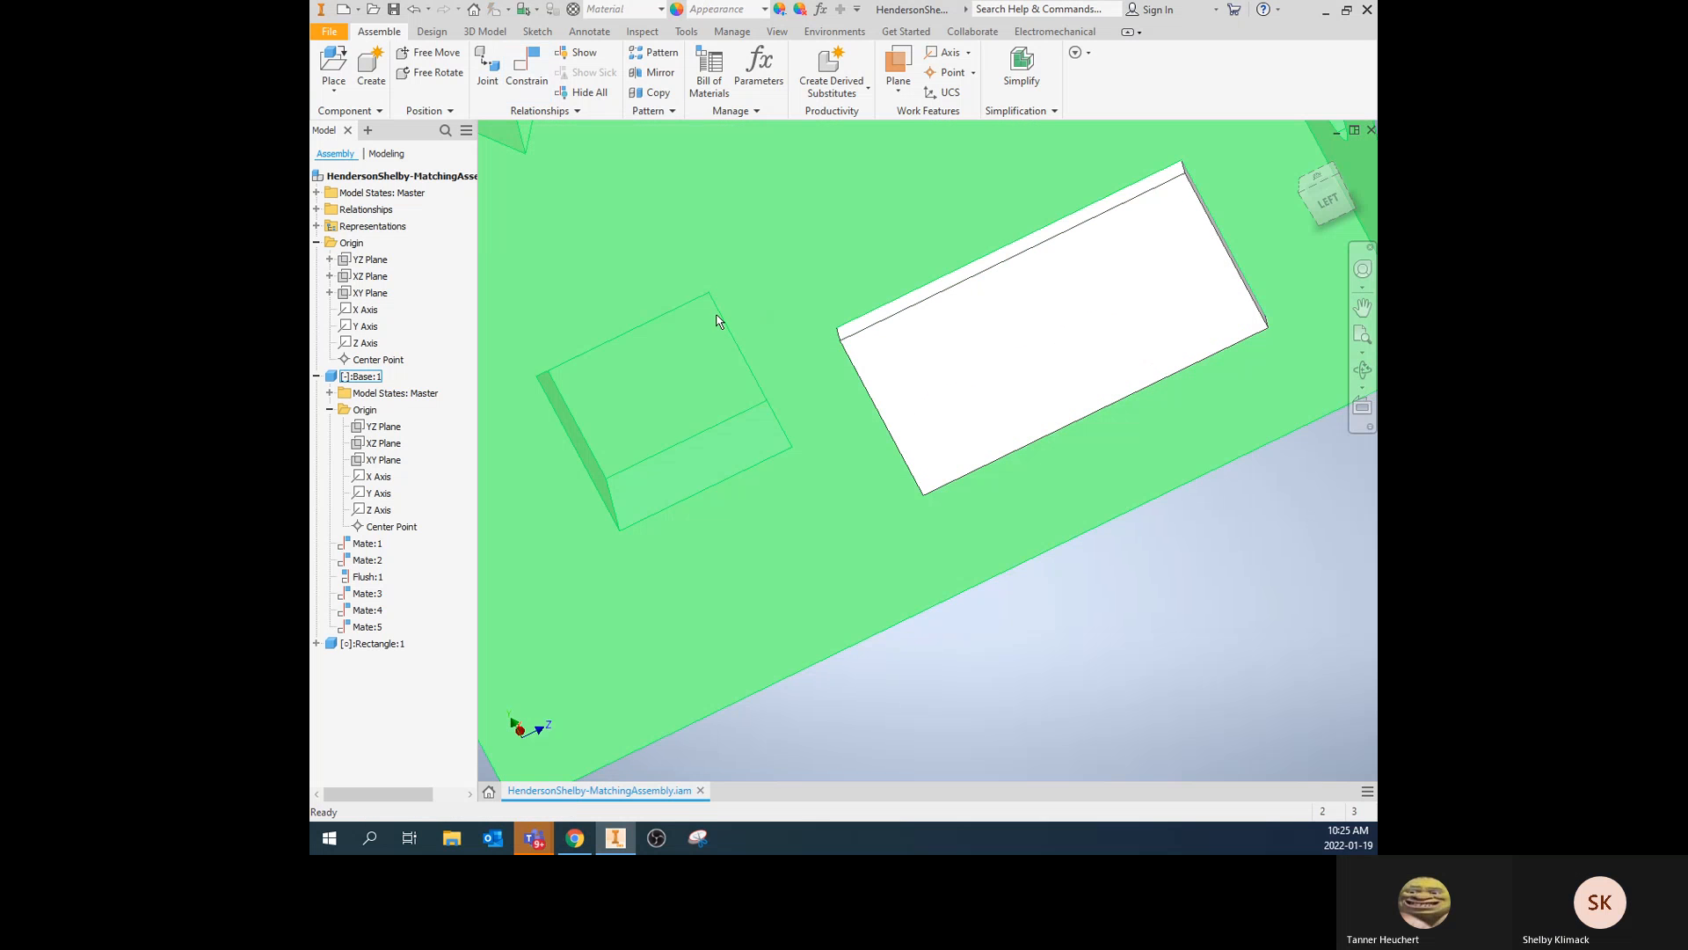
# - Orbit around the base cube, then return to the isometric view with F6
pyautogui.scroll(-3, 950, 359)
pyautogui.moveTo(1124, 427); pyautogui.dragTo(957, 527, button='middle')
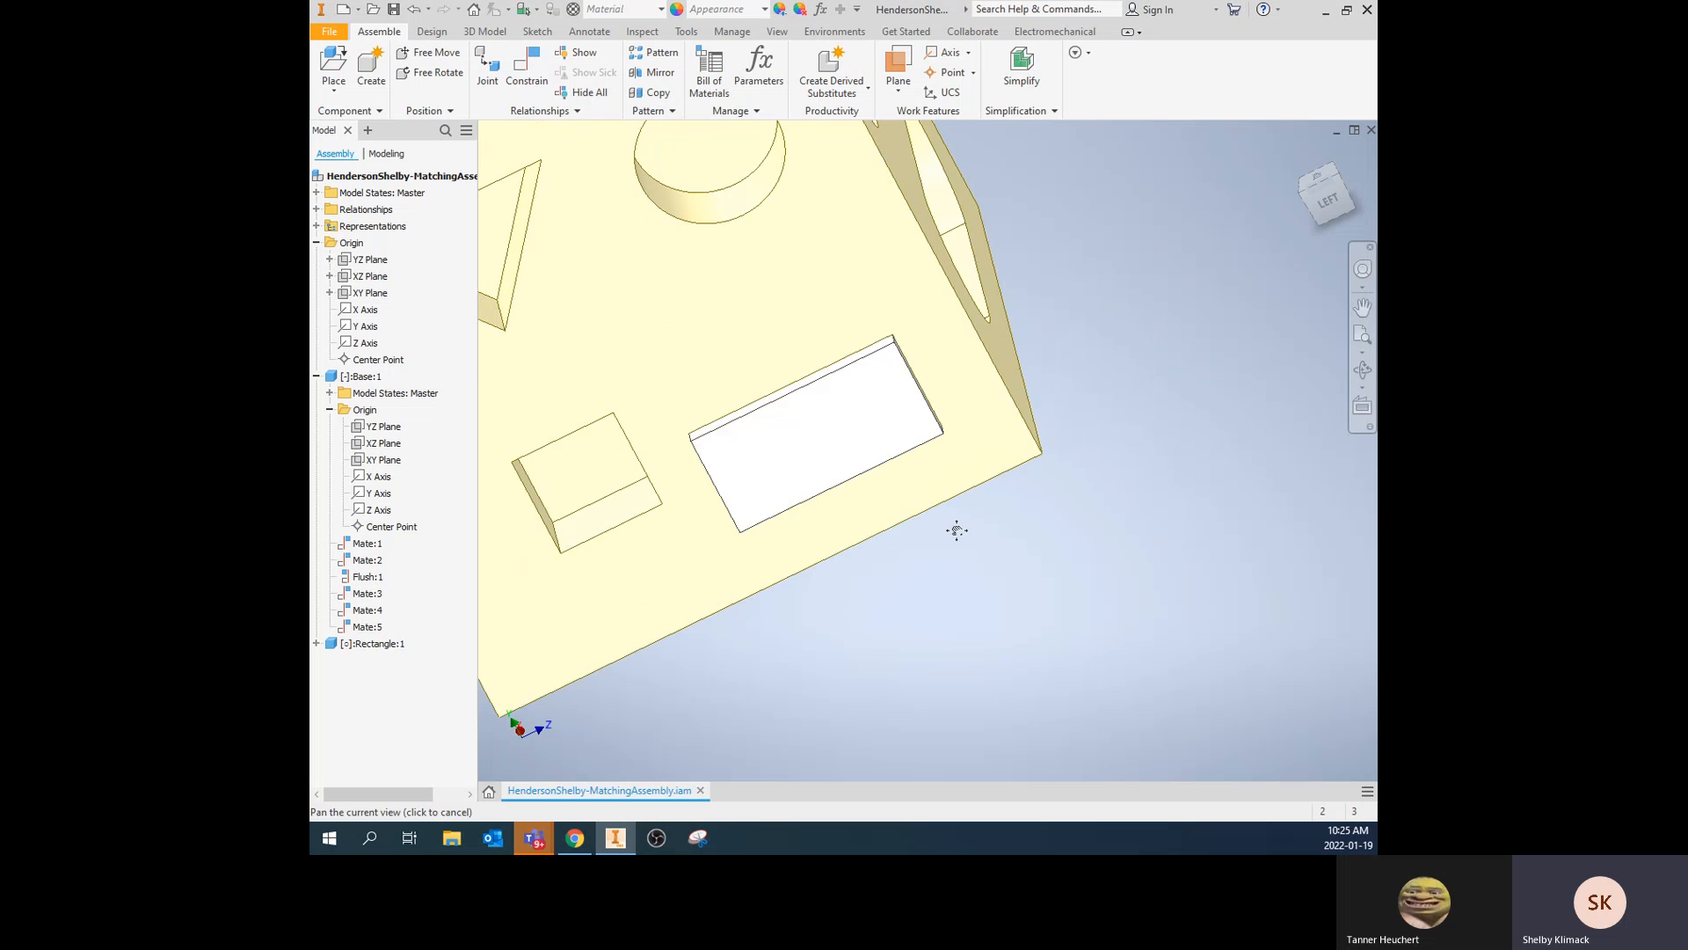
pyautogui.keyDown('shift'); pyautogui.moveTo(865, 424); pyautogui.dragTo(873, 376, button='middle'); pyautogui.keyUp('shift')
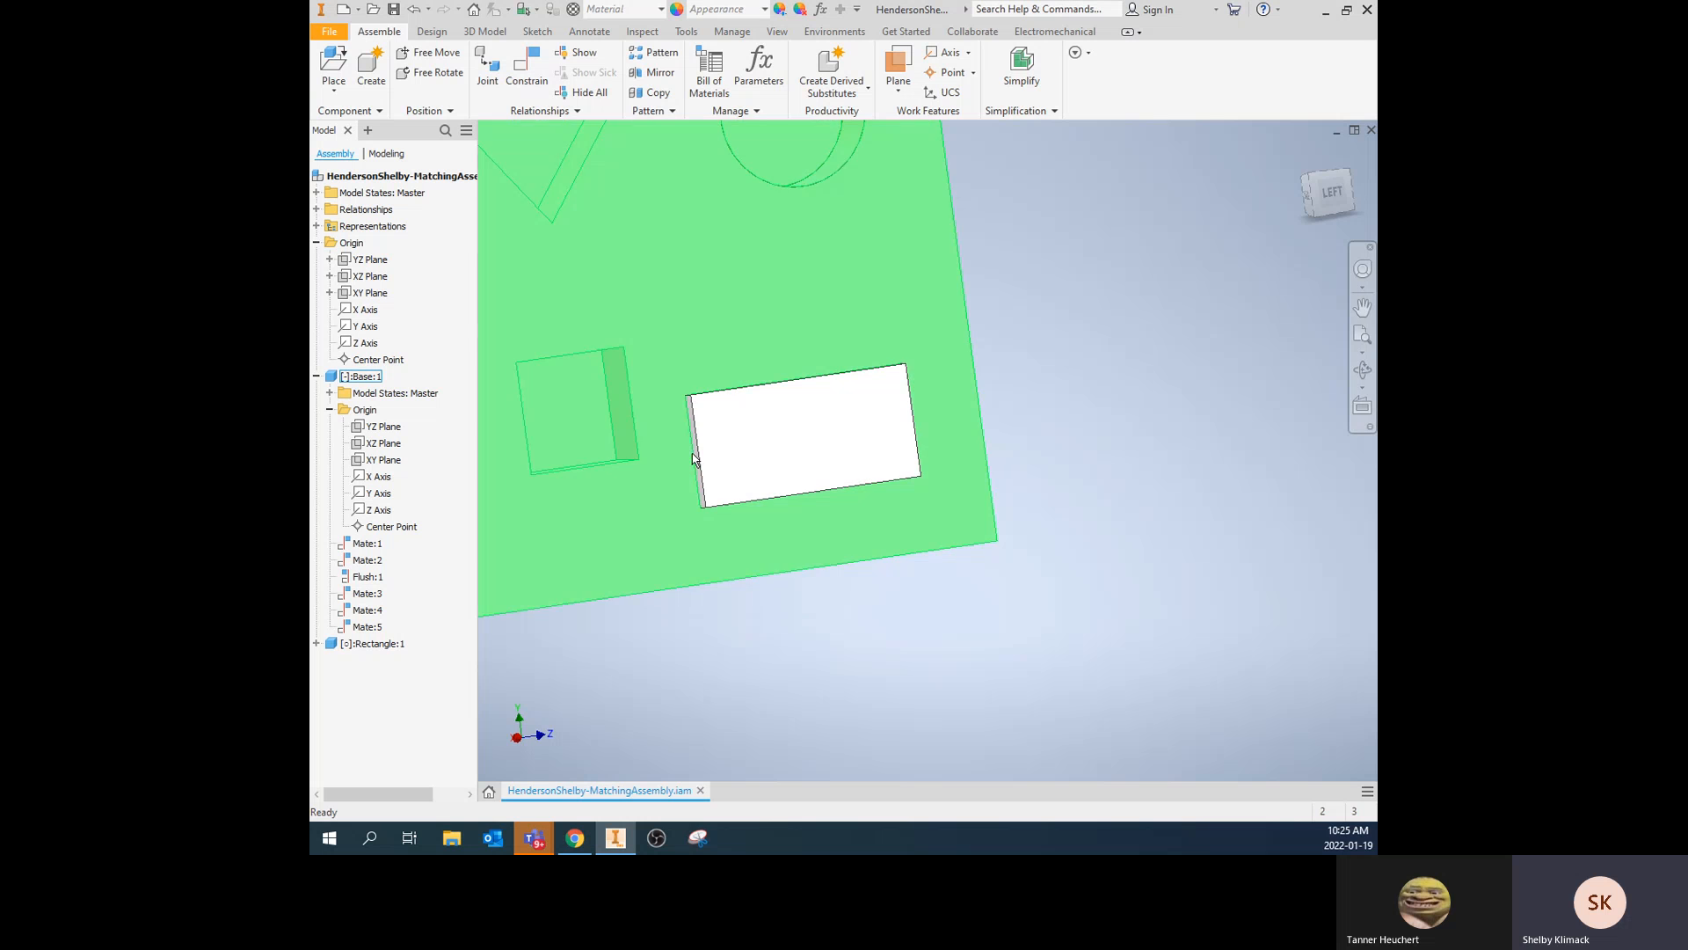
pyautogui.keyDown('shift'); pyautogui.moveTo(877, 475); pyautogui.dragTo(1224, 226, button='middle'); pyautogui.keyUp('shift')
pyautogui.press('F6')
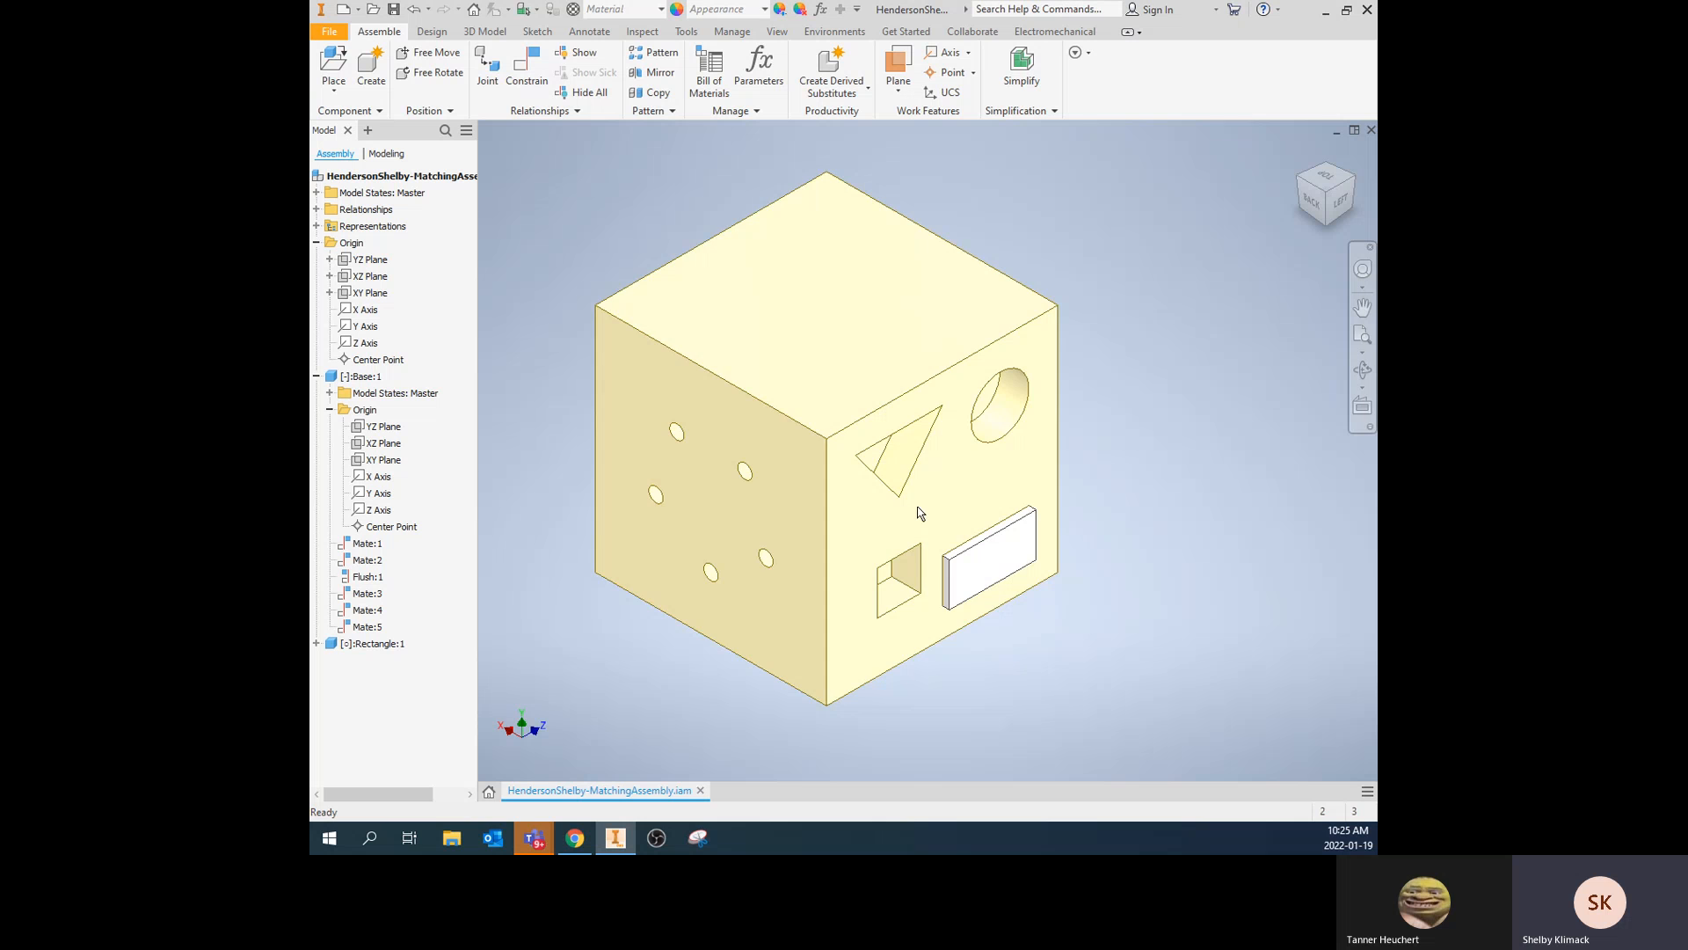
pyautogui.moveTo(1115, 522); pyautogui.dragTo(1089, 510, button='middle')
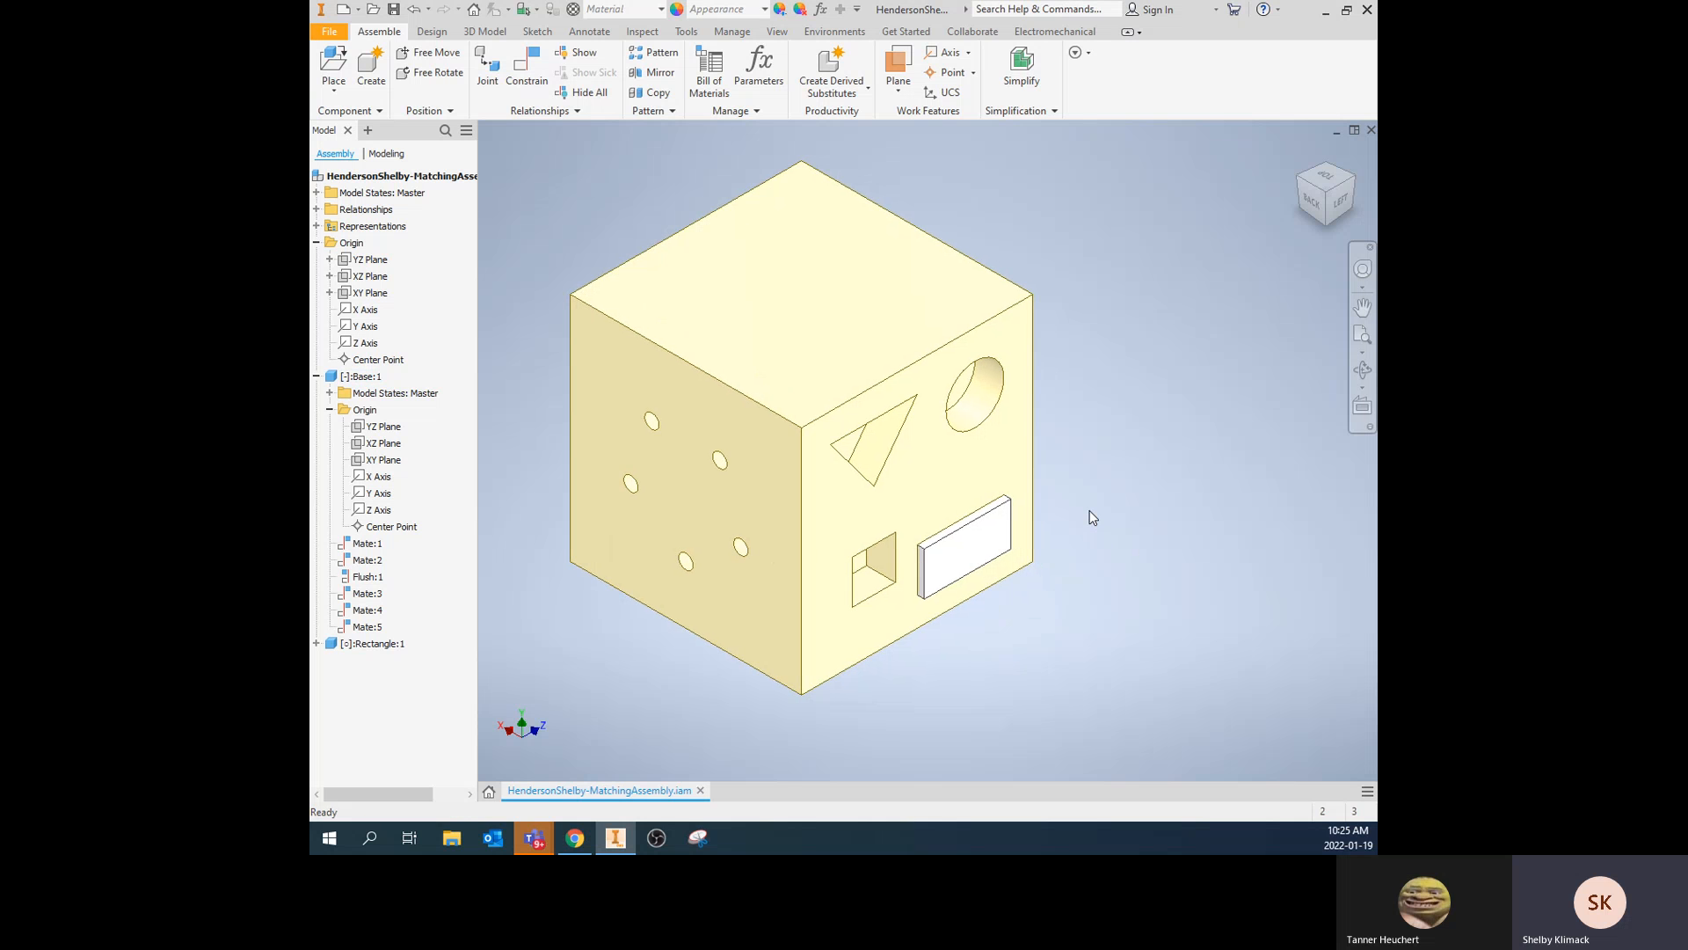
# - Check the seated Rectangle part, shift the cube right, and bring up the Inspect tools
pyautogui.click(998, 538)
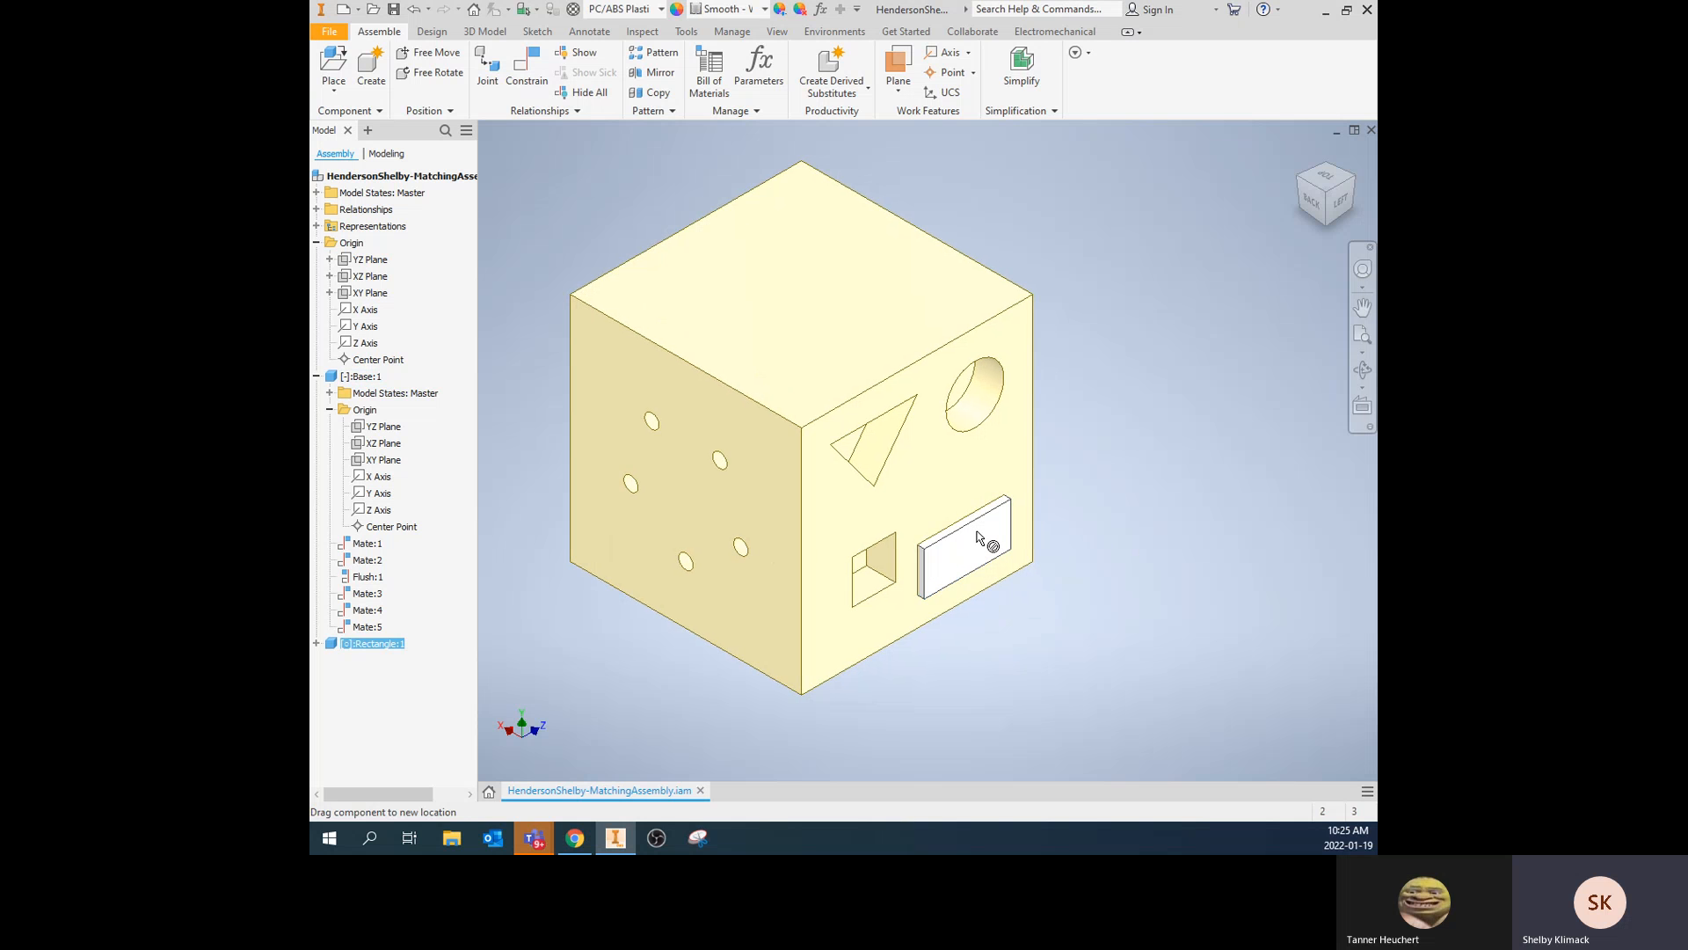
pyautogui.click(1158, 453)
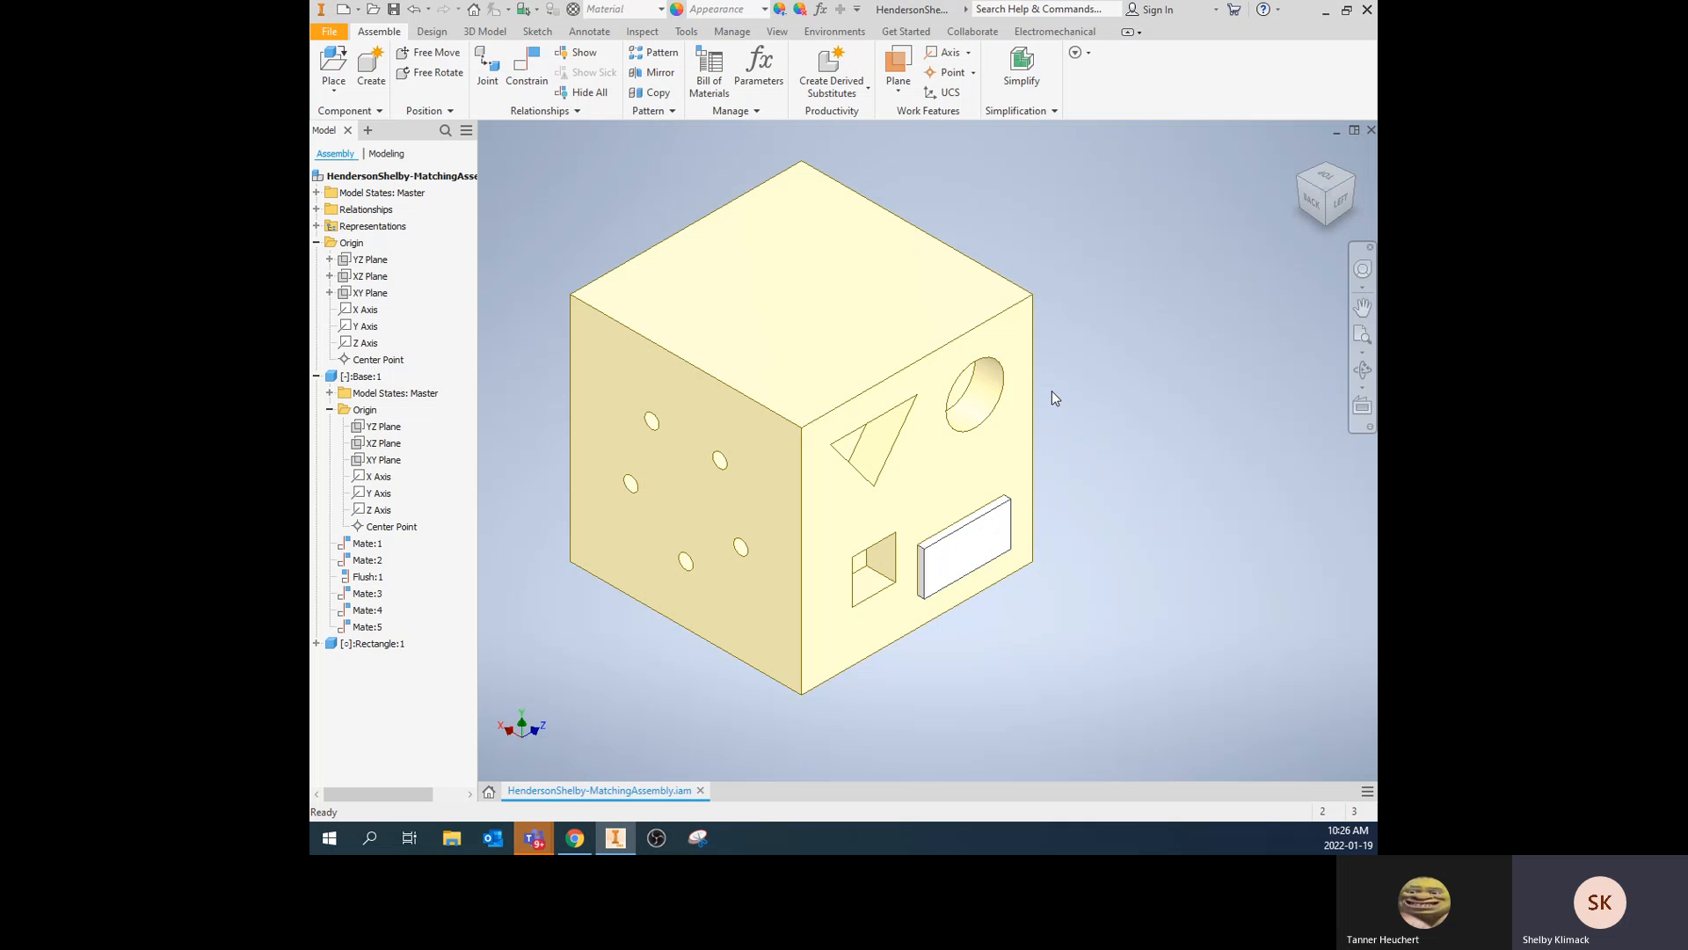
pyautogui.moveTo(1118, 311); pyautogui.dragTo(1228, 319, button='middle')
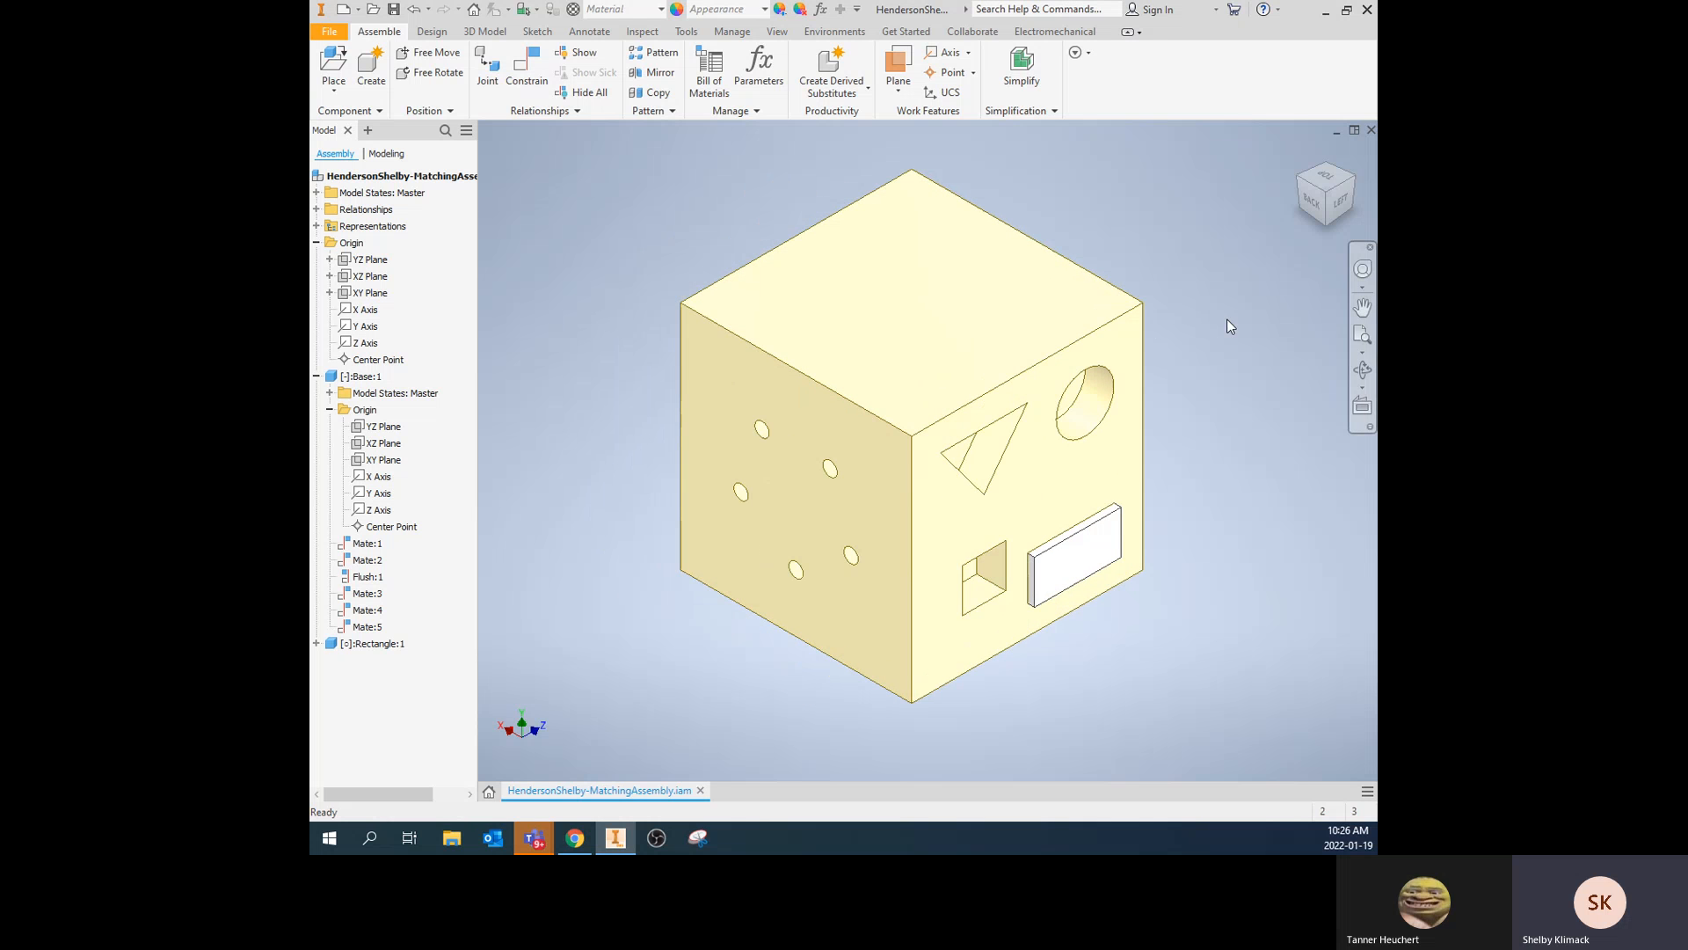
pyautogui.click(642, 33)
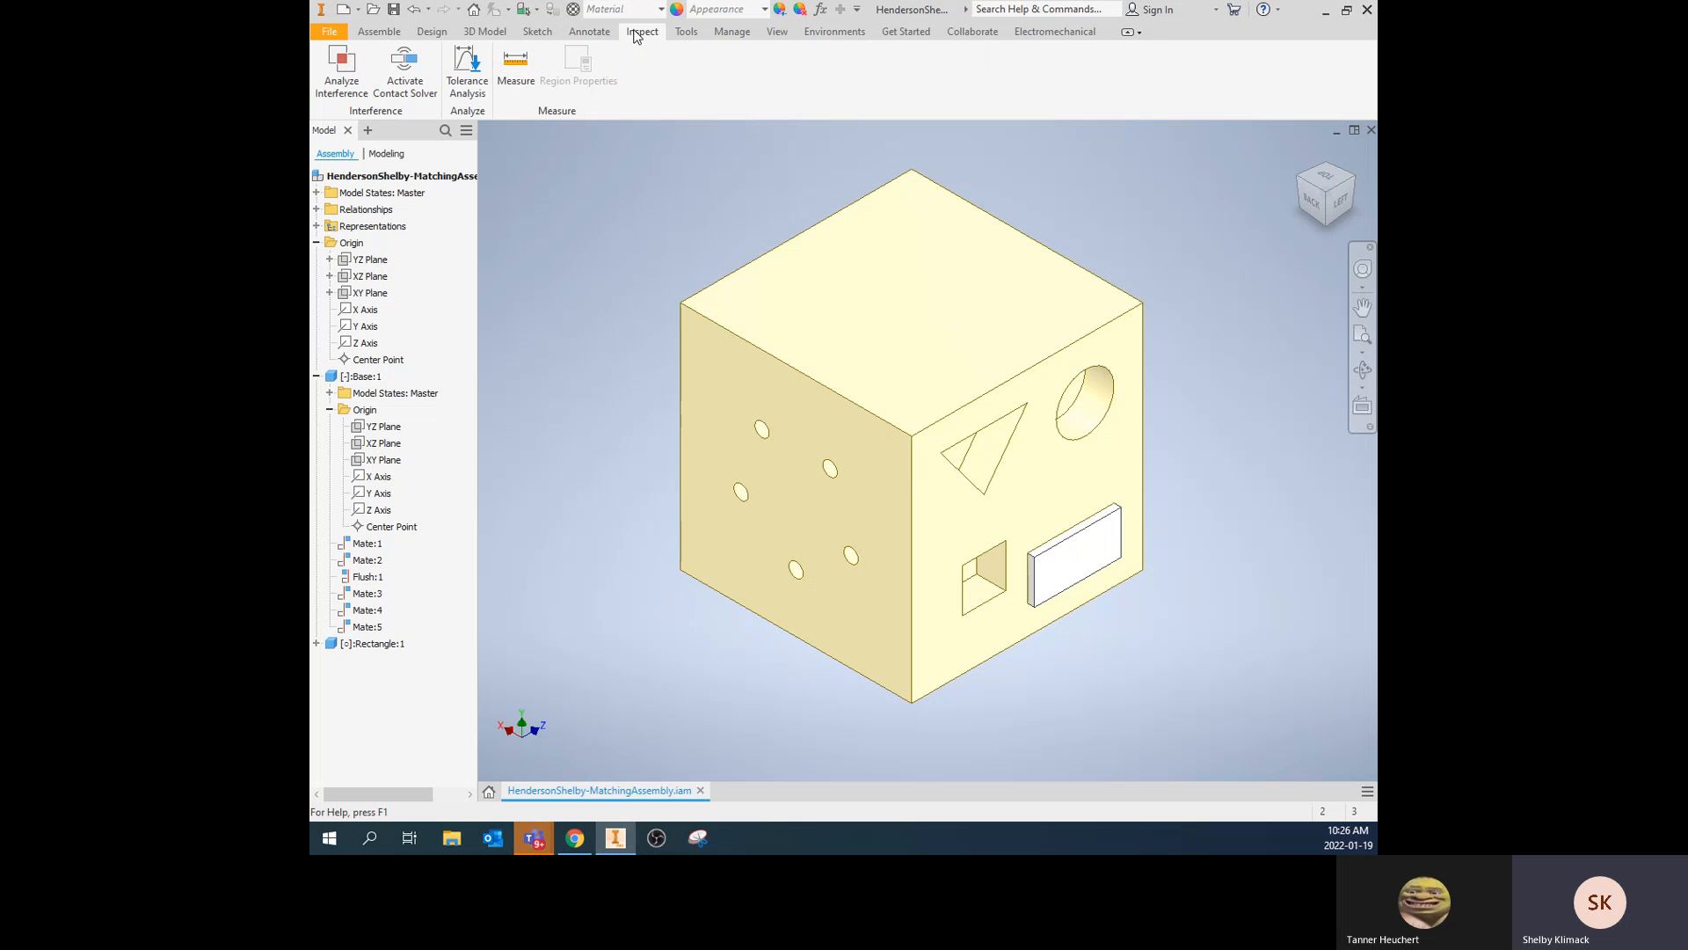
pyautogui.moveTo(663, 203); pyautogui.dragTo(733, 186, button='middle')
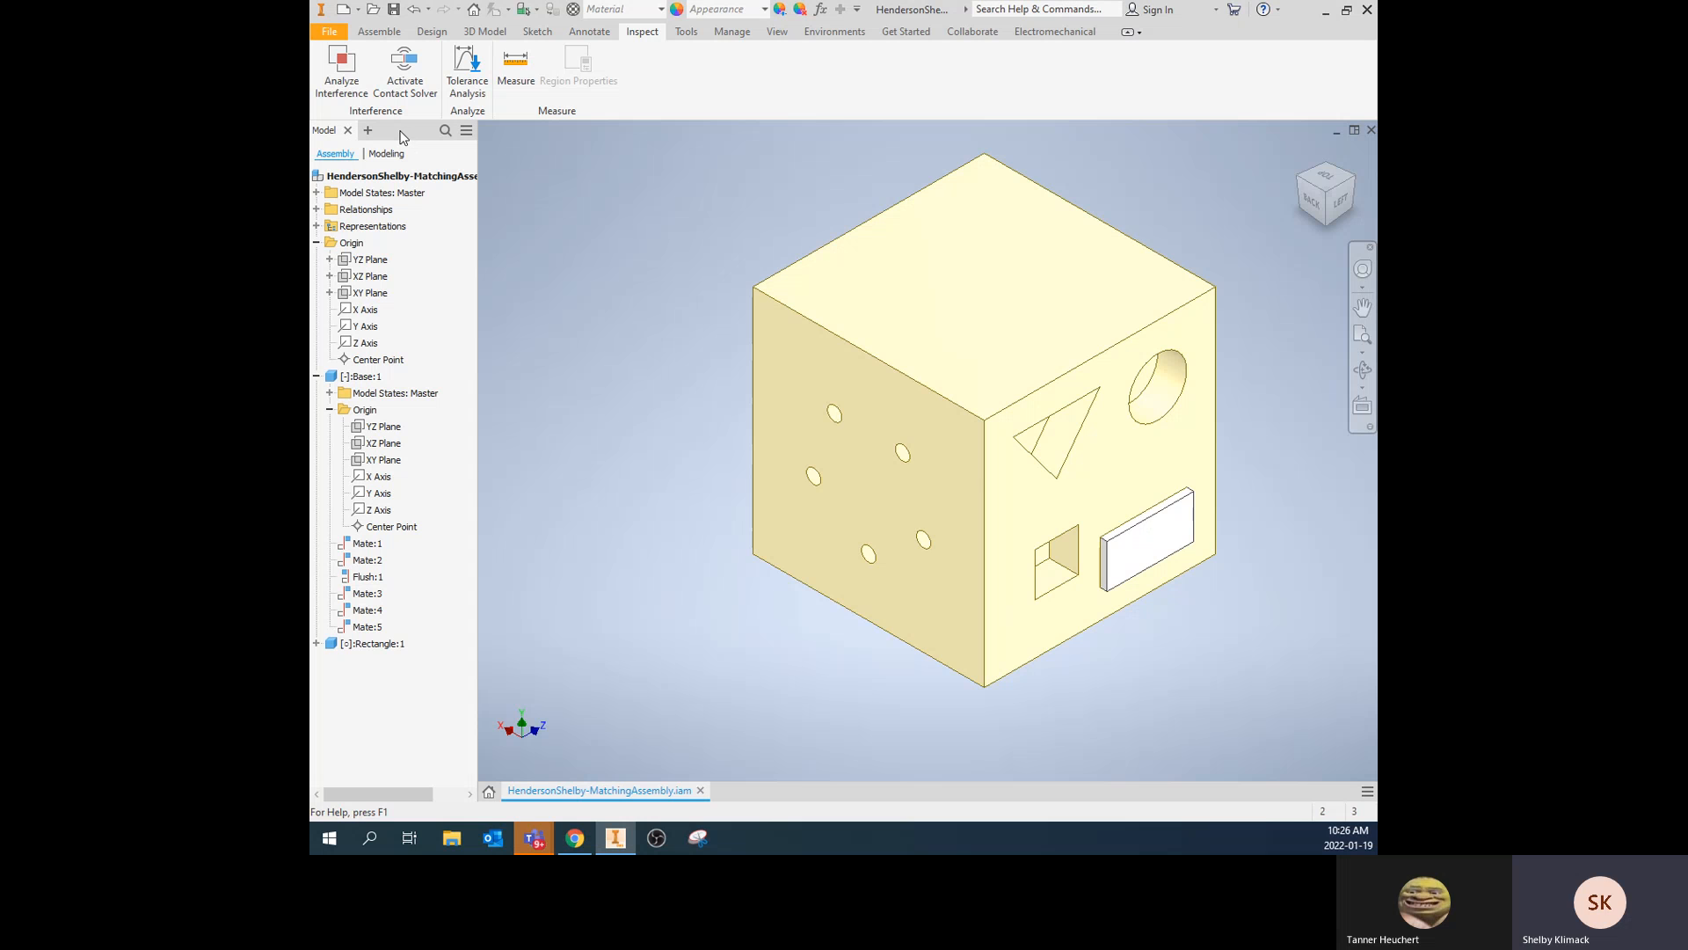
pyautogui.click(334, 68)
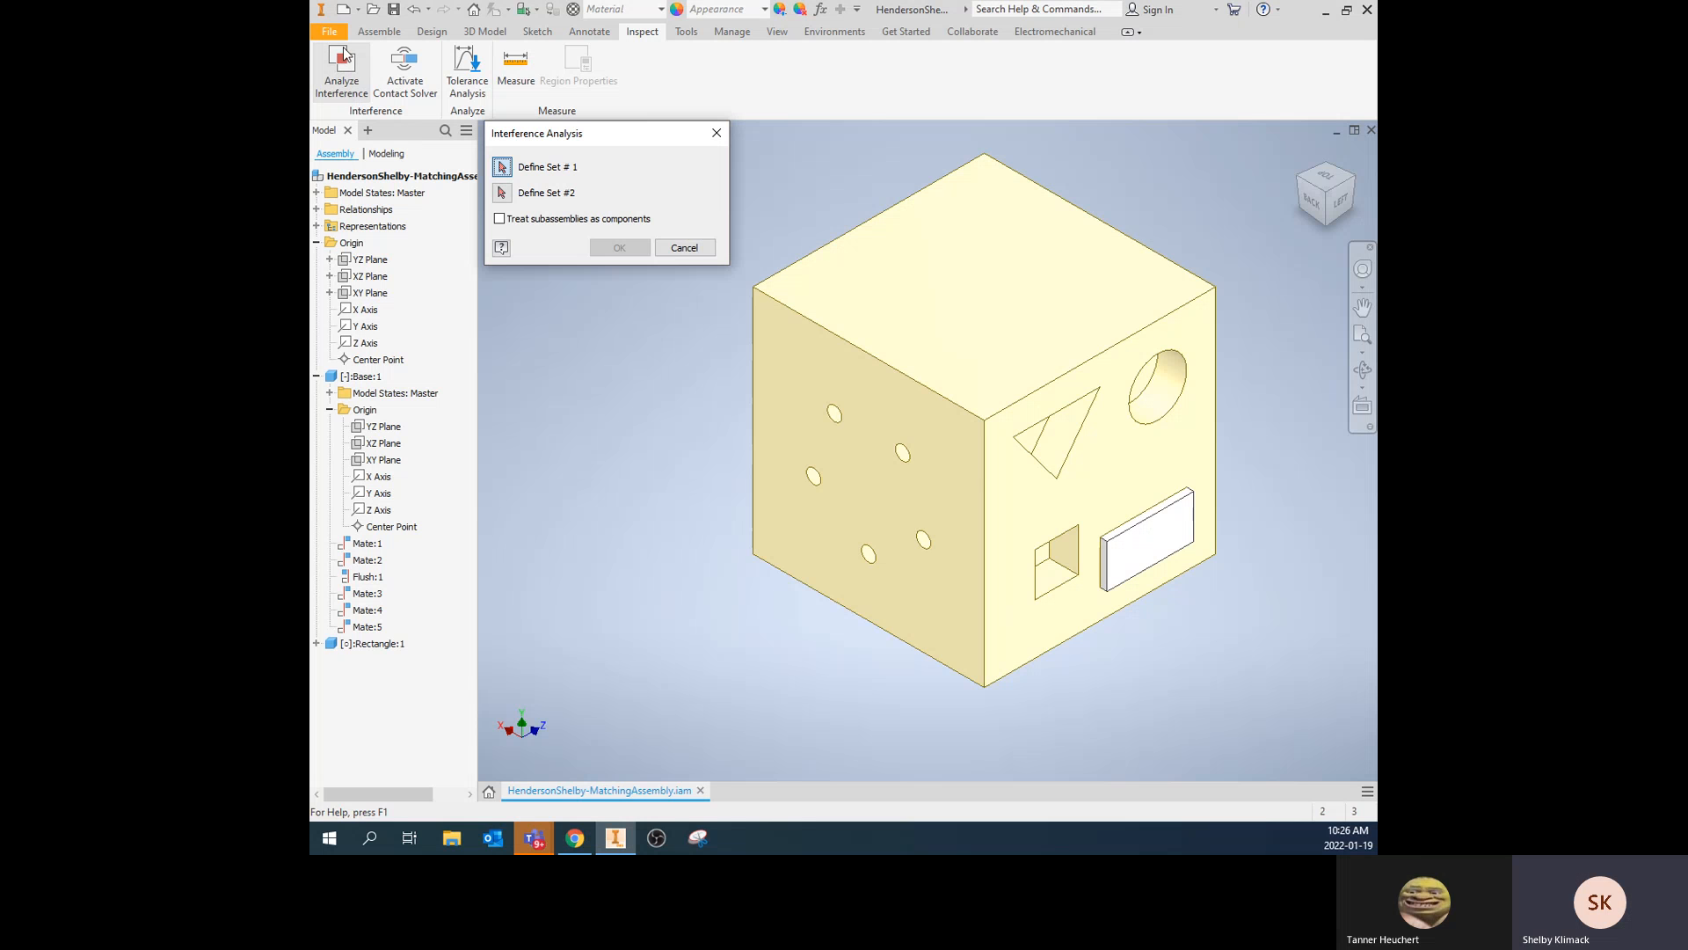
pyautogui.scroll(-4, 765, 414)
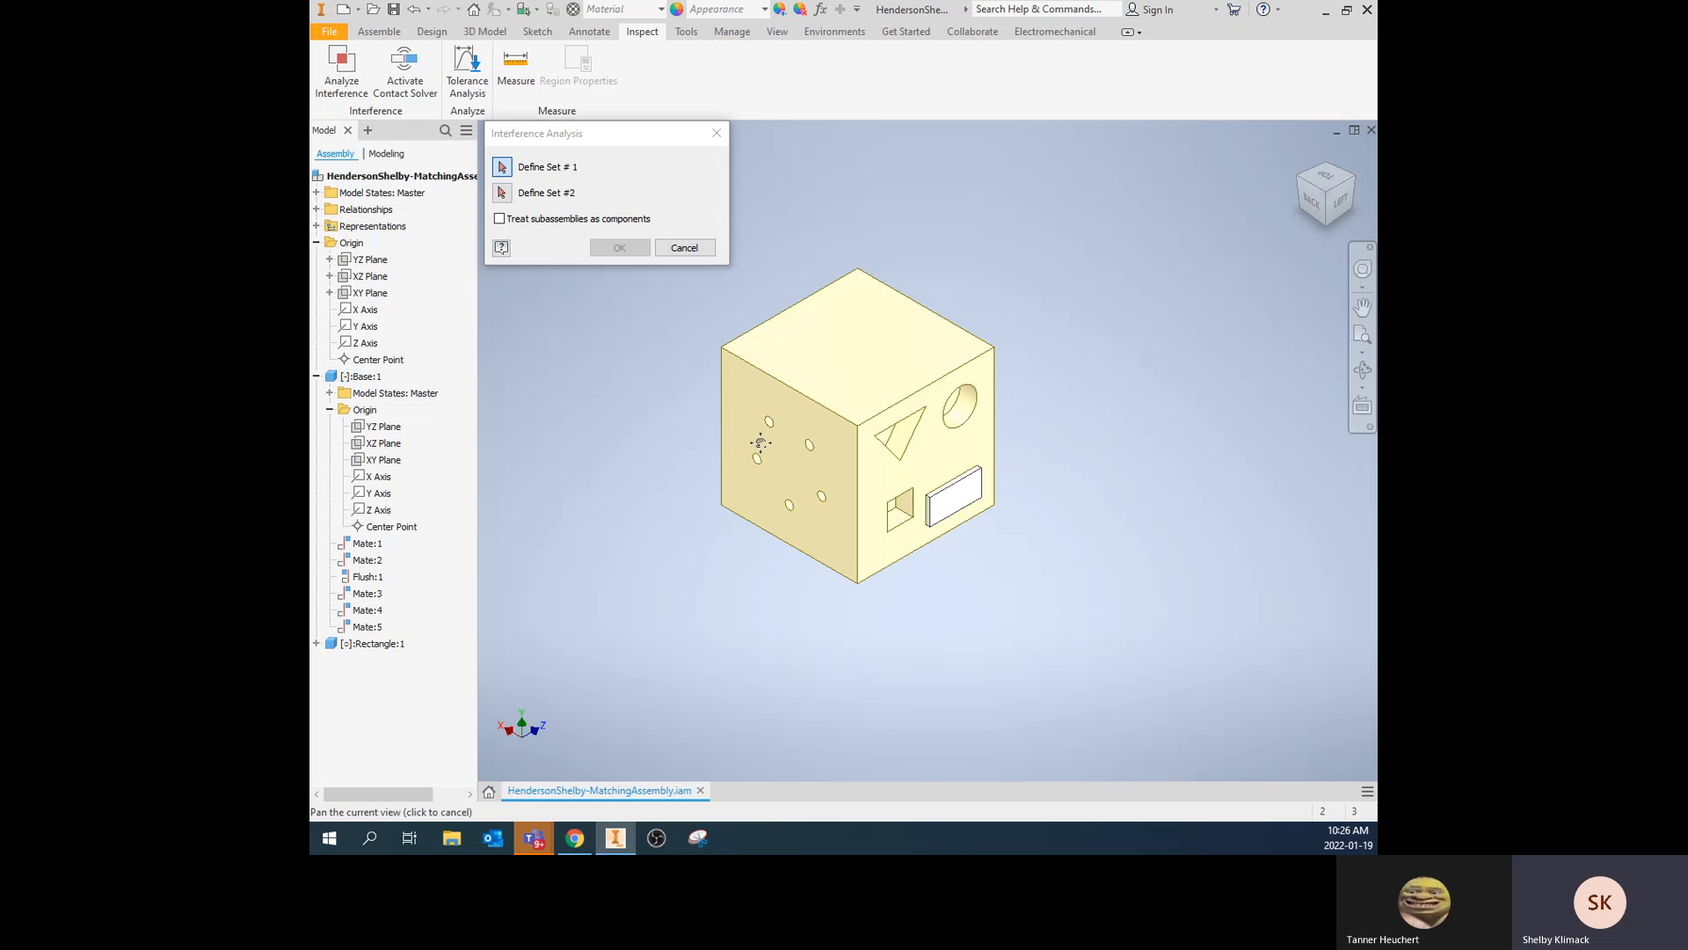
pyautogui.moveTo(766, 413); pyautogui.dragTo(786, 517, button='middle')
pyautogui.moveTo(669, 325); pyautogui.dragTo(1143, 747)
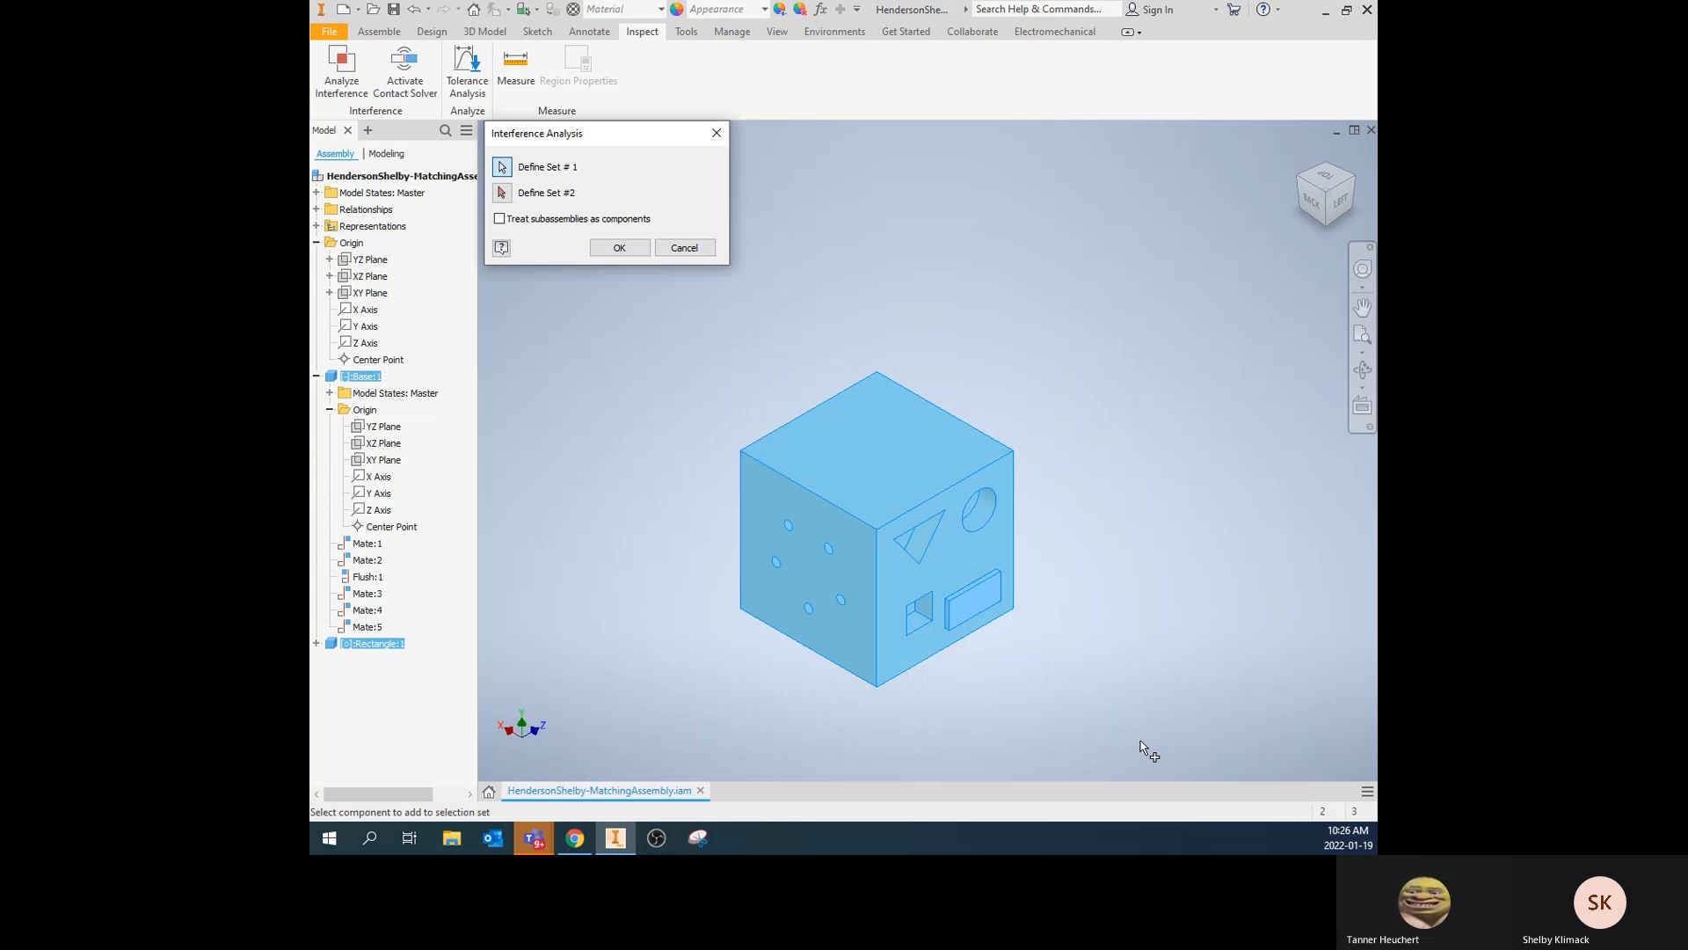
pyautogui.click(621, 250)
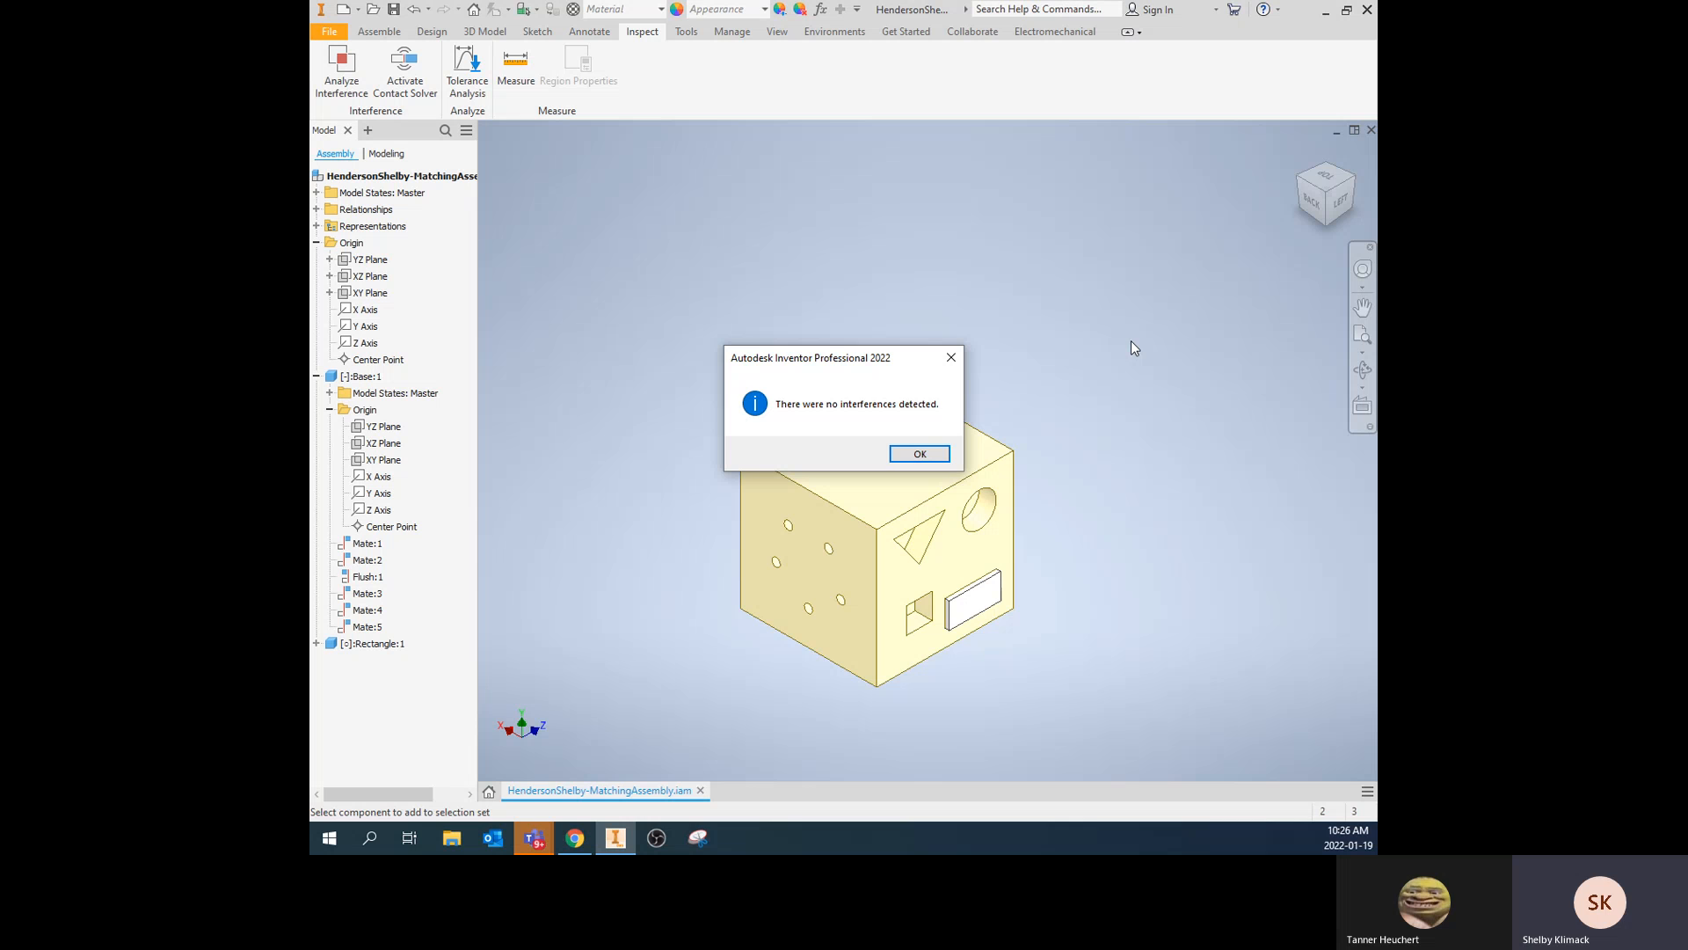
pyautogui.click(927, 458)
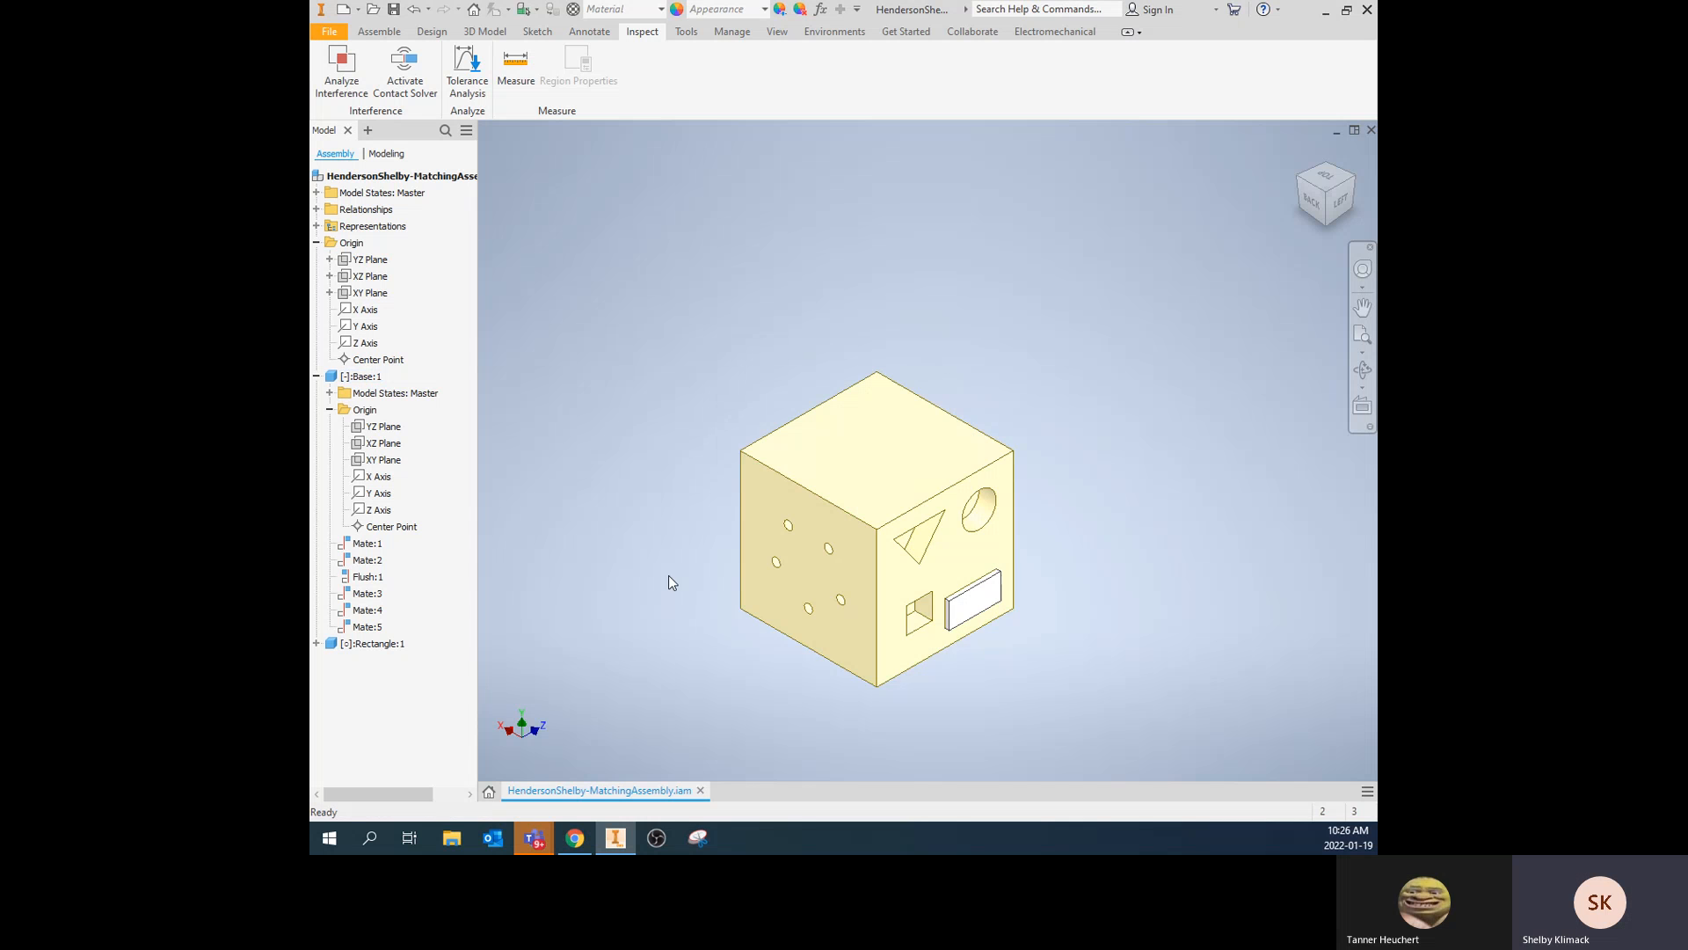
pyautogui.click(317, 643)
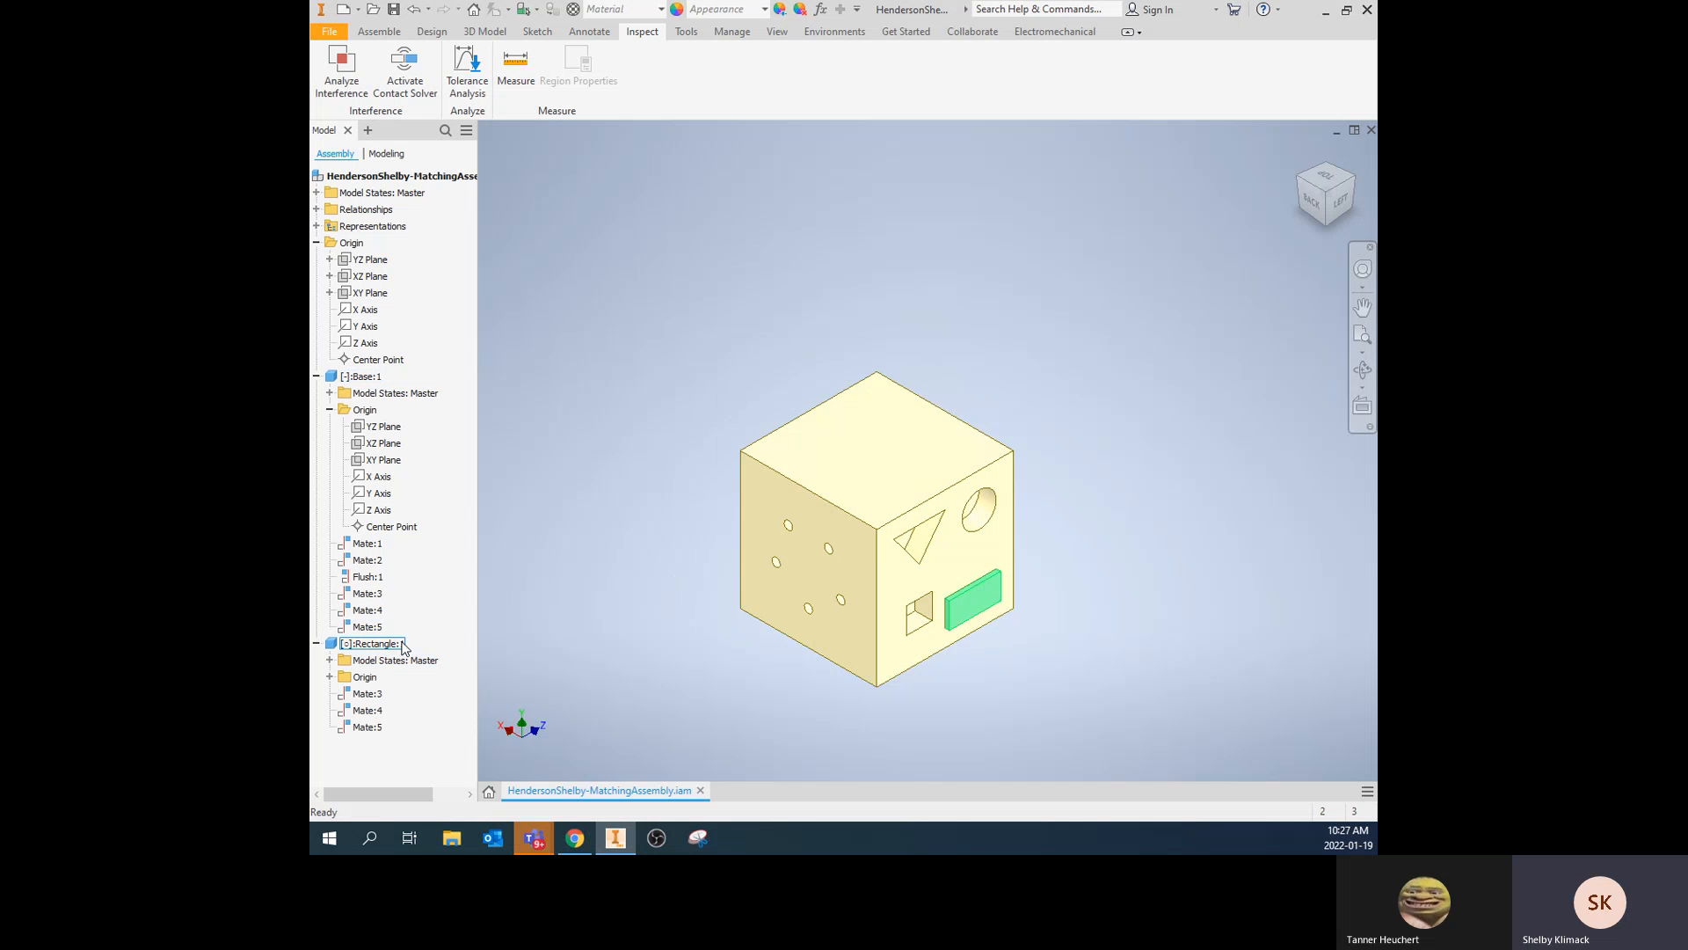
pyautogui.click(367, 727)
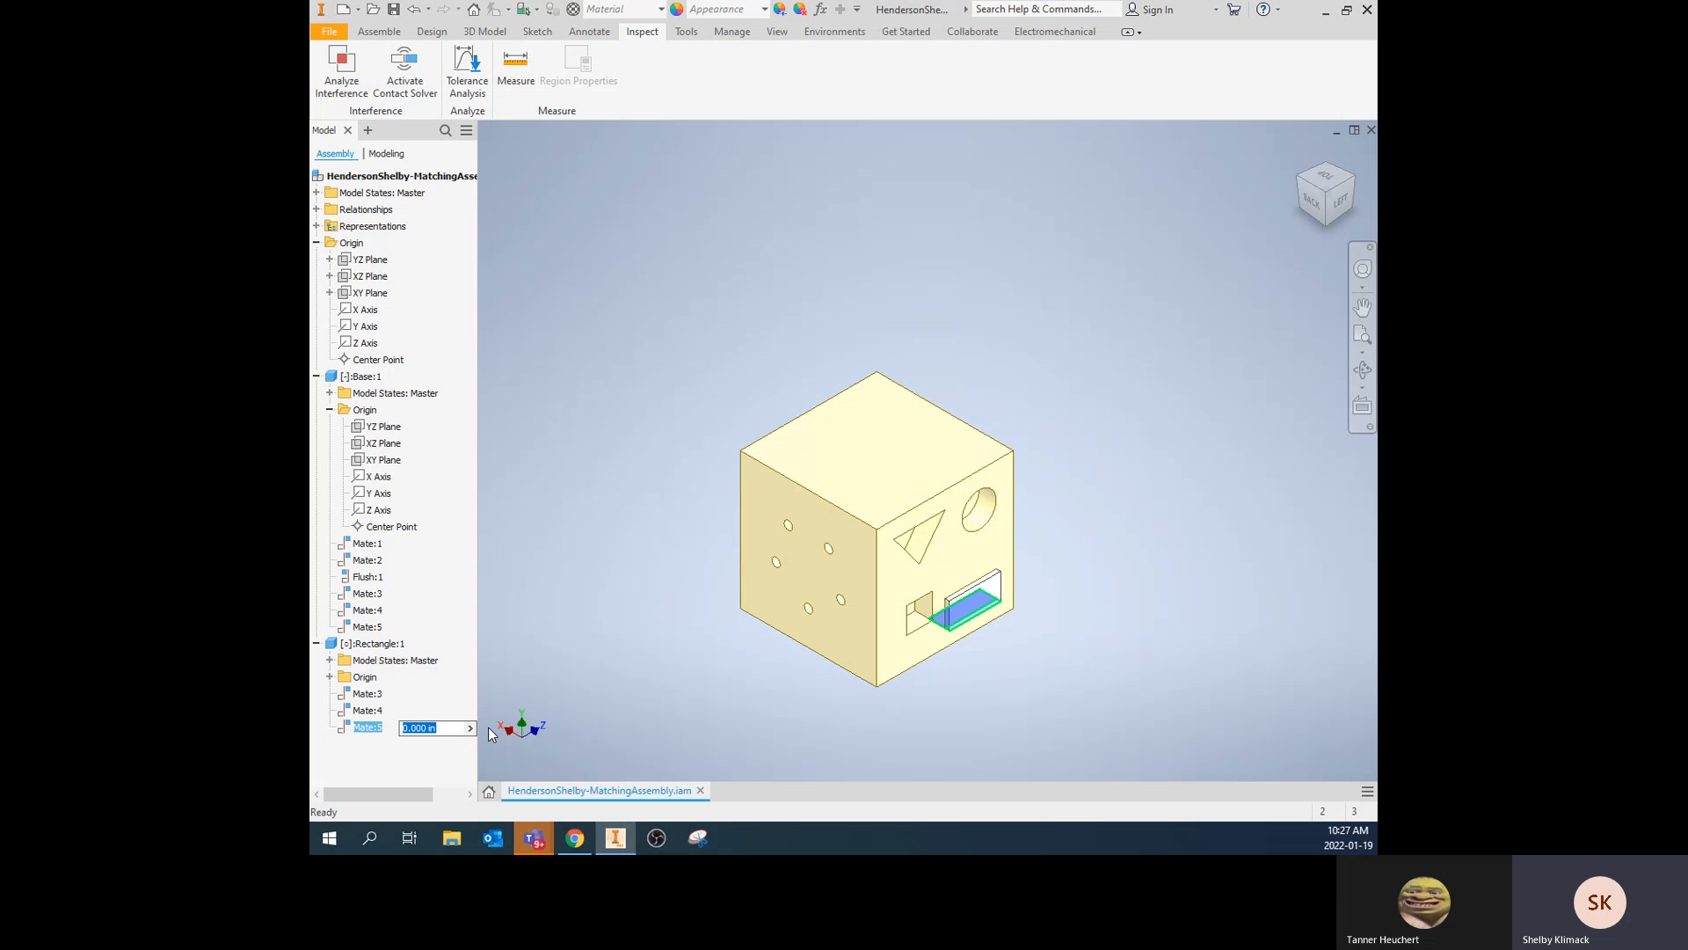
pyautogui.write('0.25')
pyautogui.press('Return')
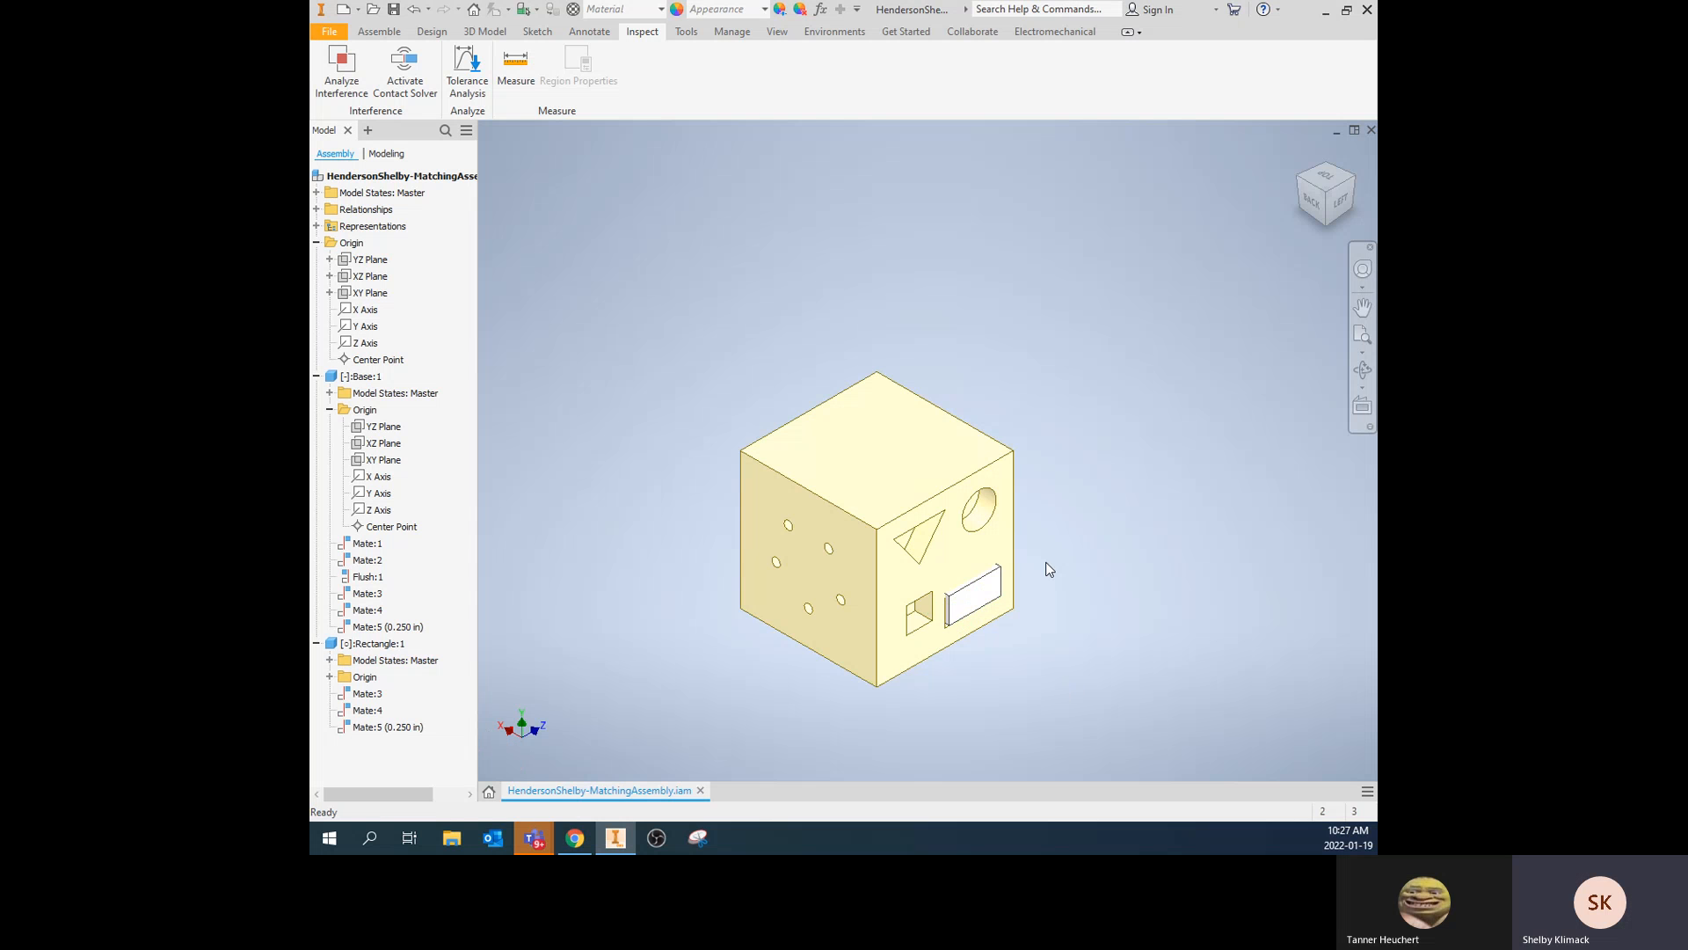
pyautogui.scroll(4, 1049, 569)
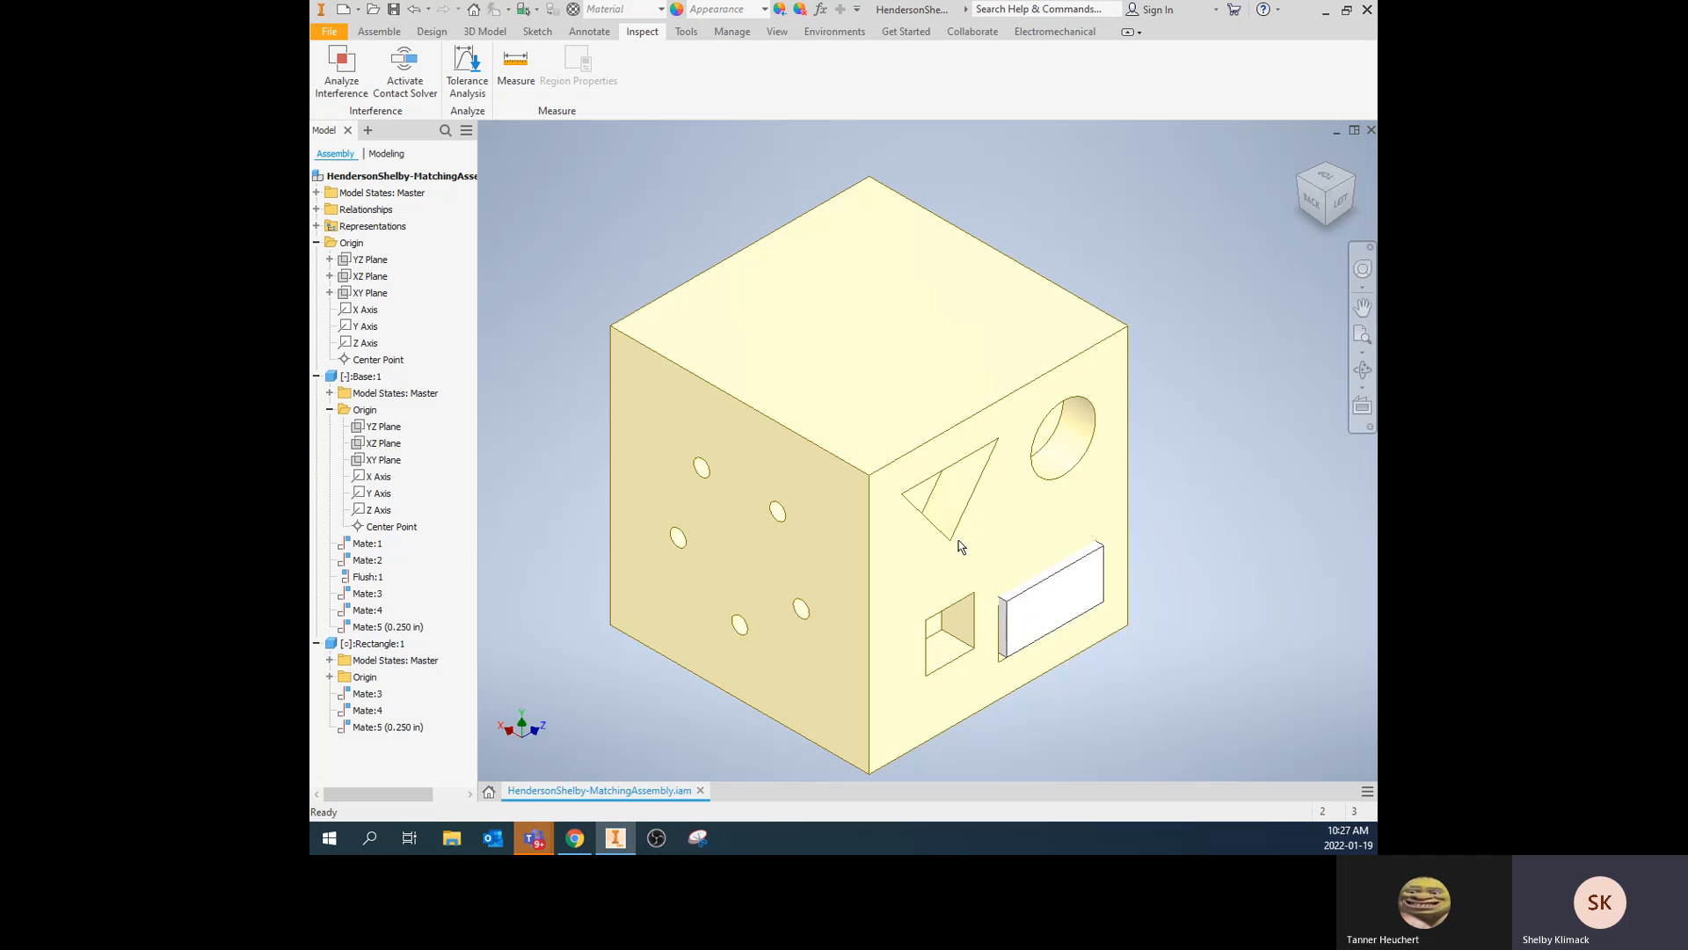
pyautogui.click(341, 70)
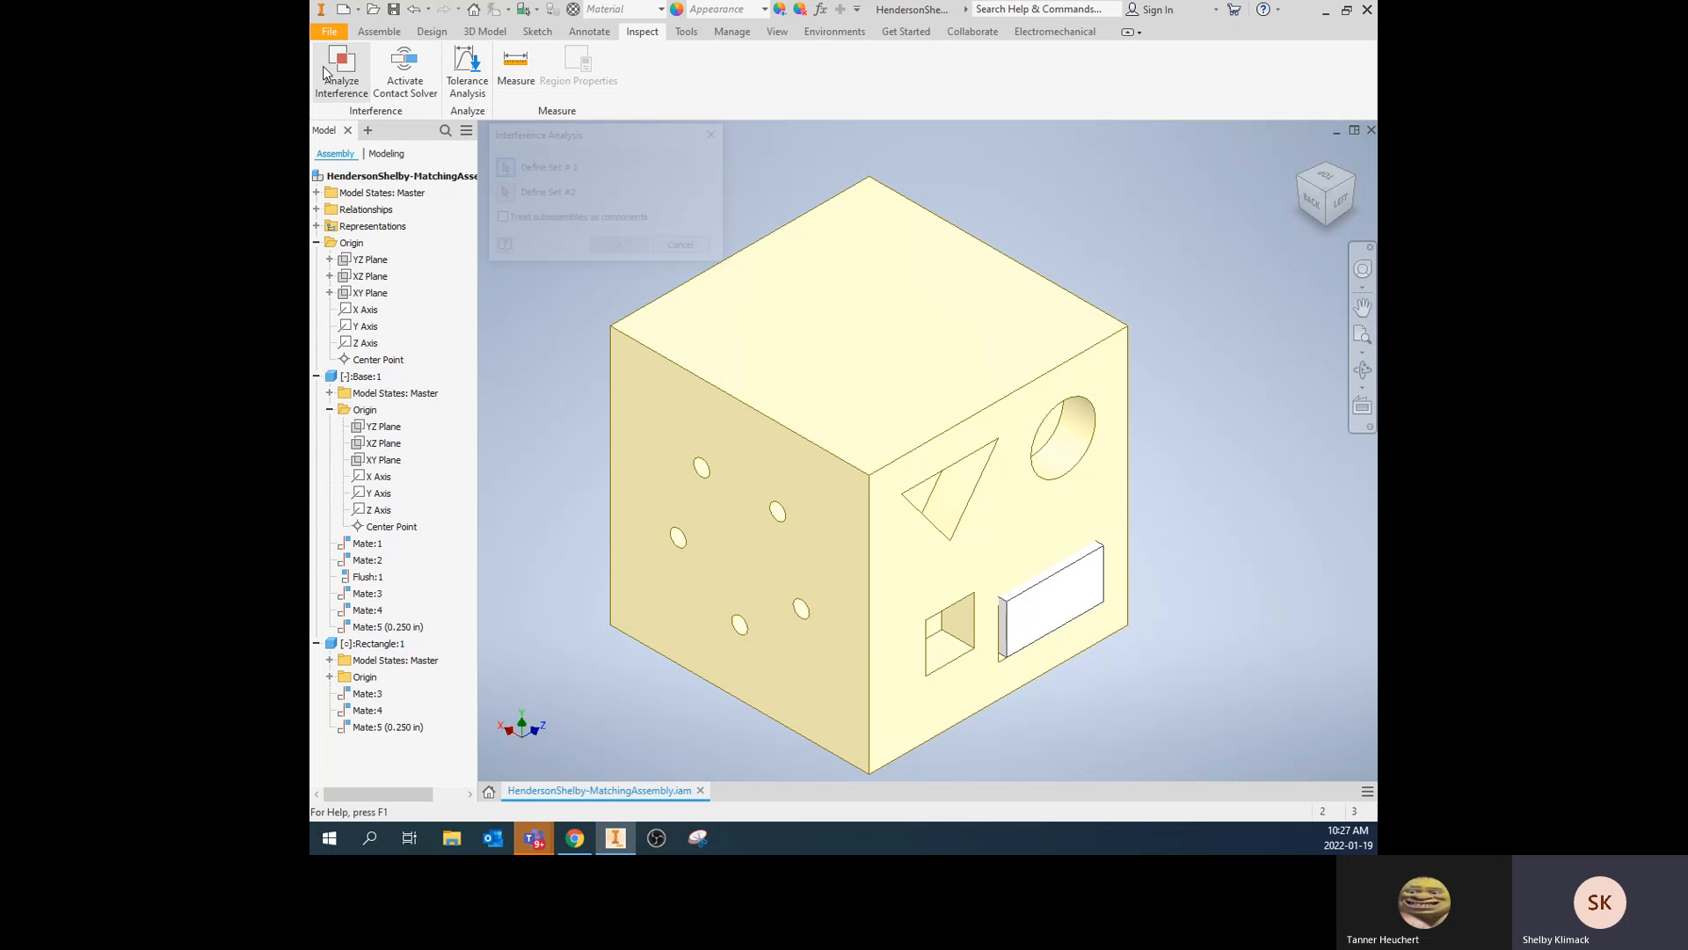
pyautogui.scroll(-4, 698, 396)
pyautogui.moveTo(602, 312); pyautogui.dragTo(1085, 596)
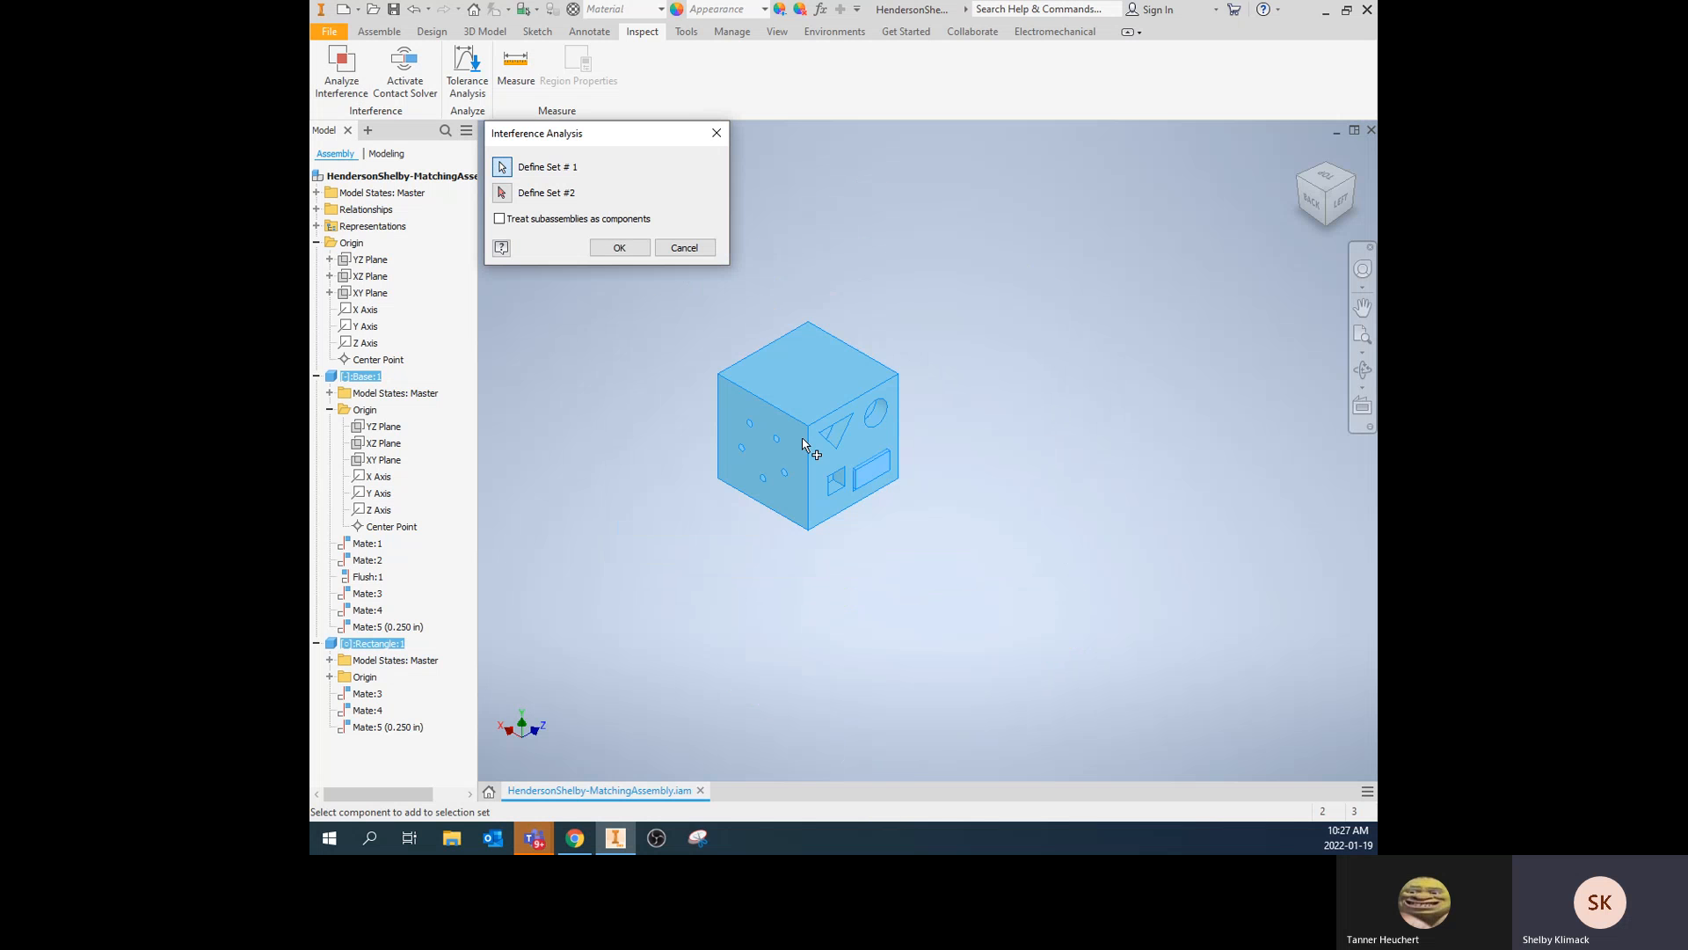
pyautogui.click(619, 247)
pyautogui.moveTo(646, 137); pyautogui.dragTo(668, 186)
pyautogui.scroll(5, 851, 466)
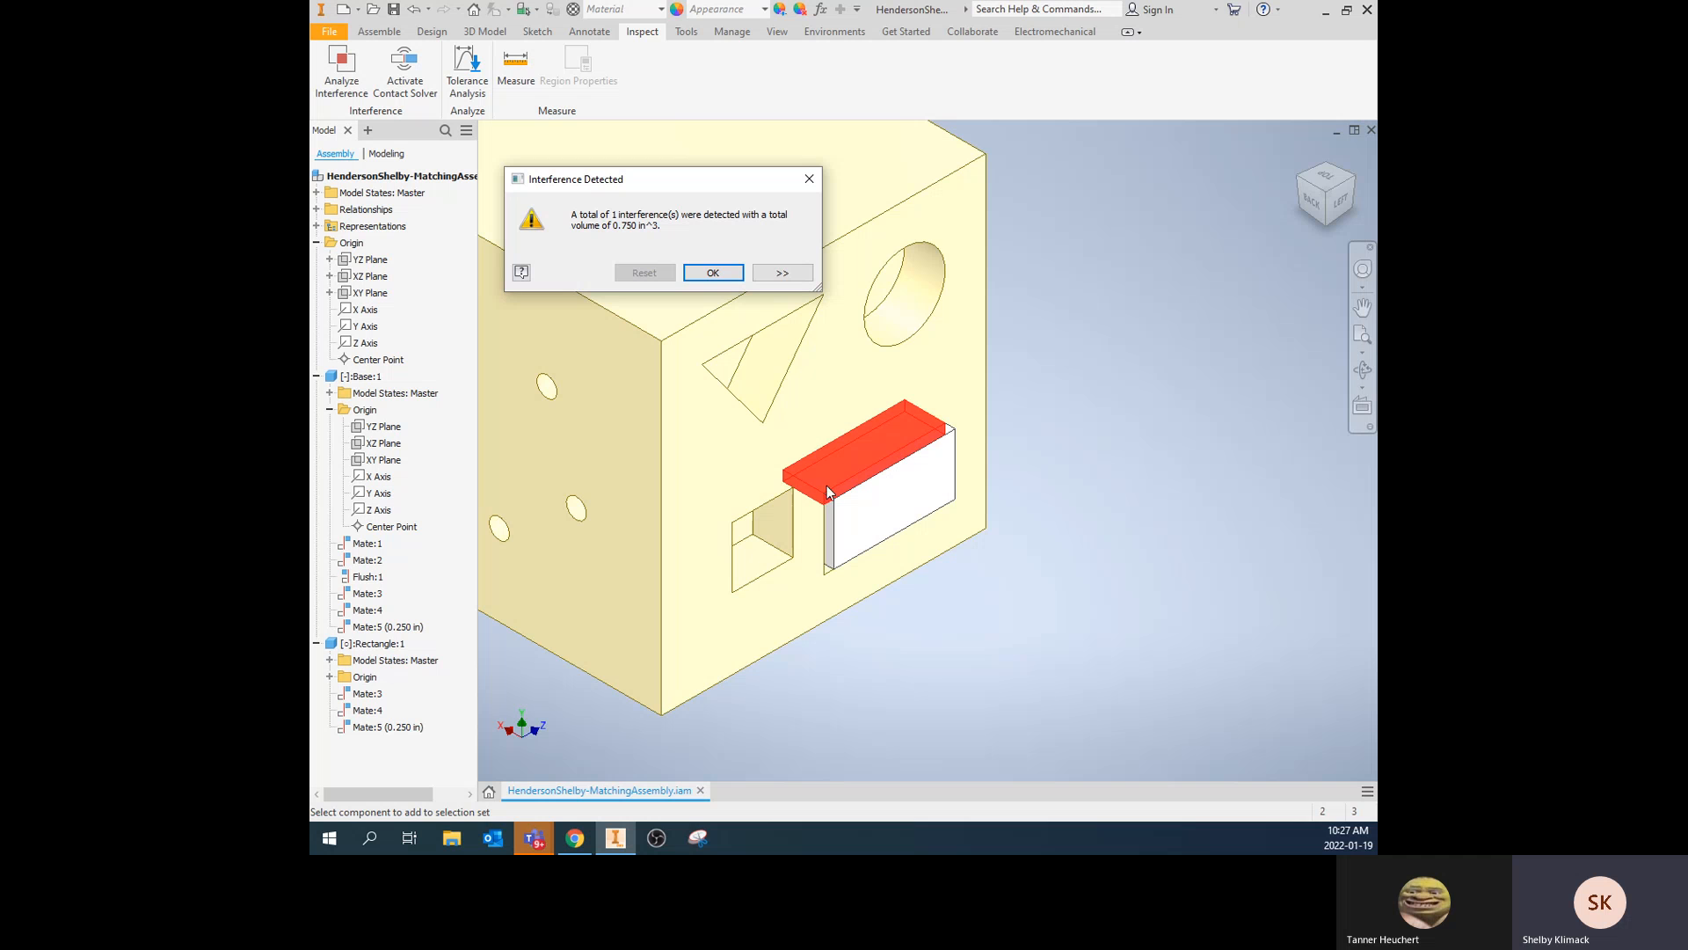
pyautogui.moveTo(922, 512)
pyautogui.keyDown('shift'); pyautogui.mouseDown(button='middle')
pyautogui.moveTo(897, 467)
pyautogui.moveTo(923, 527)
pyautogui.moveTo(919, 515)
pyautogui.mouseUp(button='middle'); pyautogui.keyUp('shift')
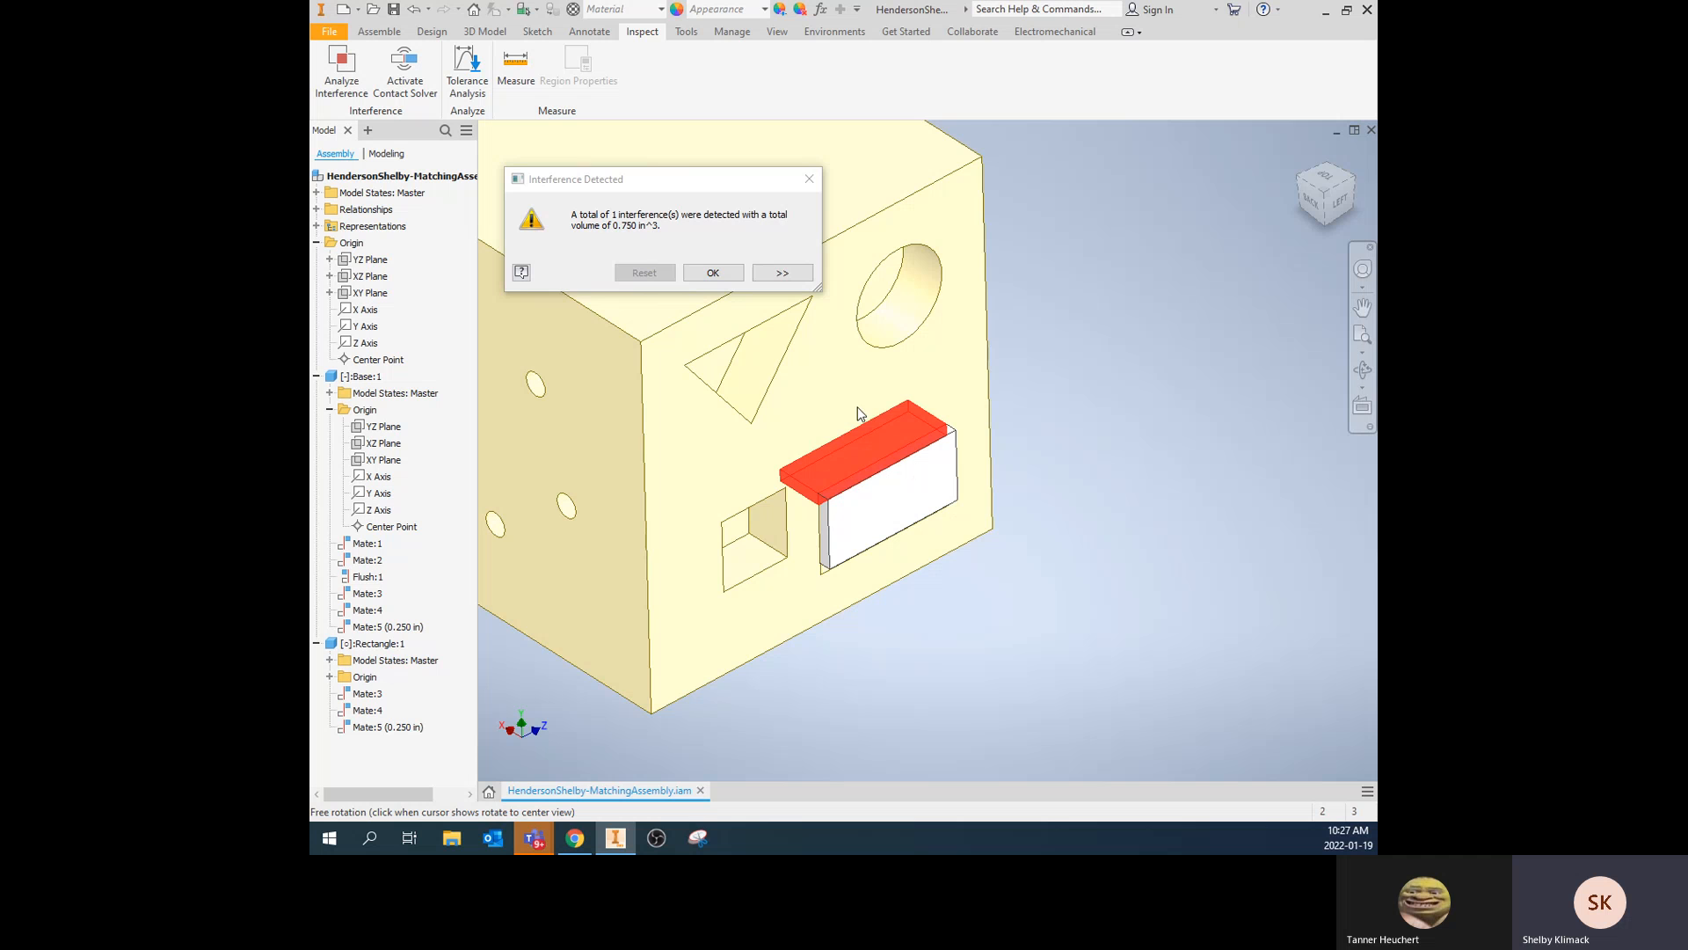
pyautogui.click(738, 277)
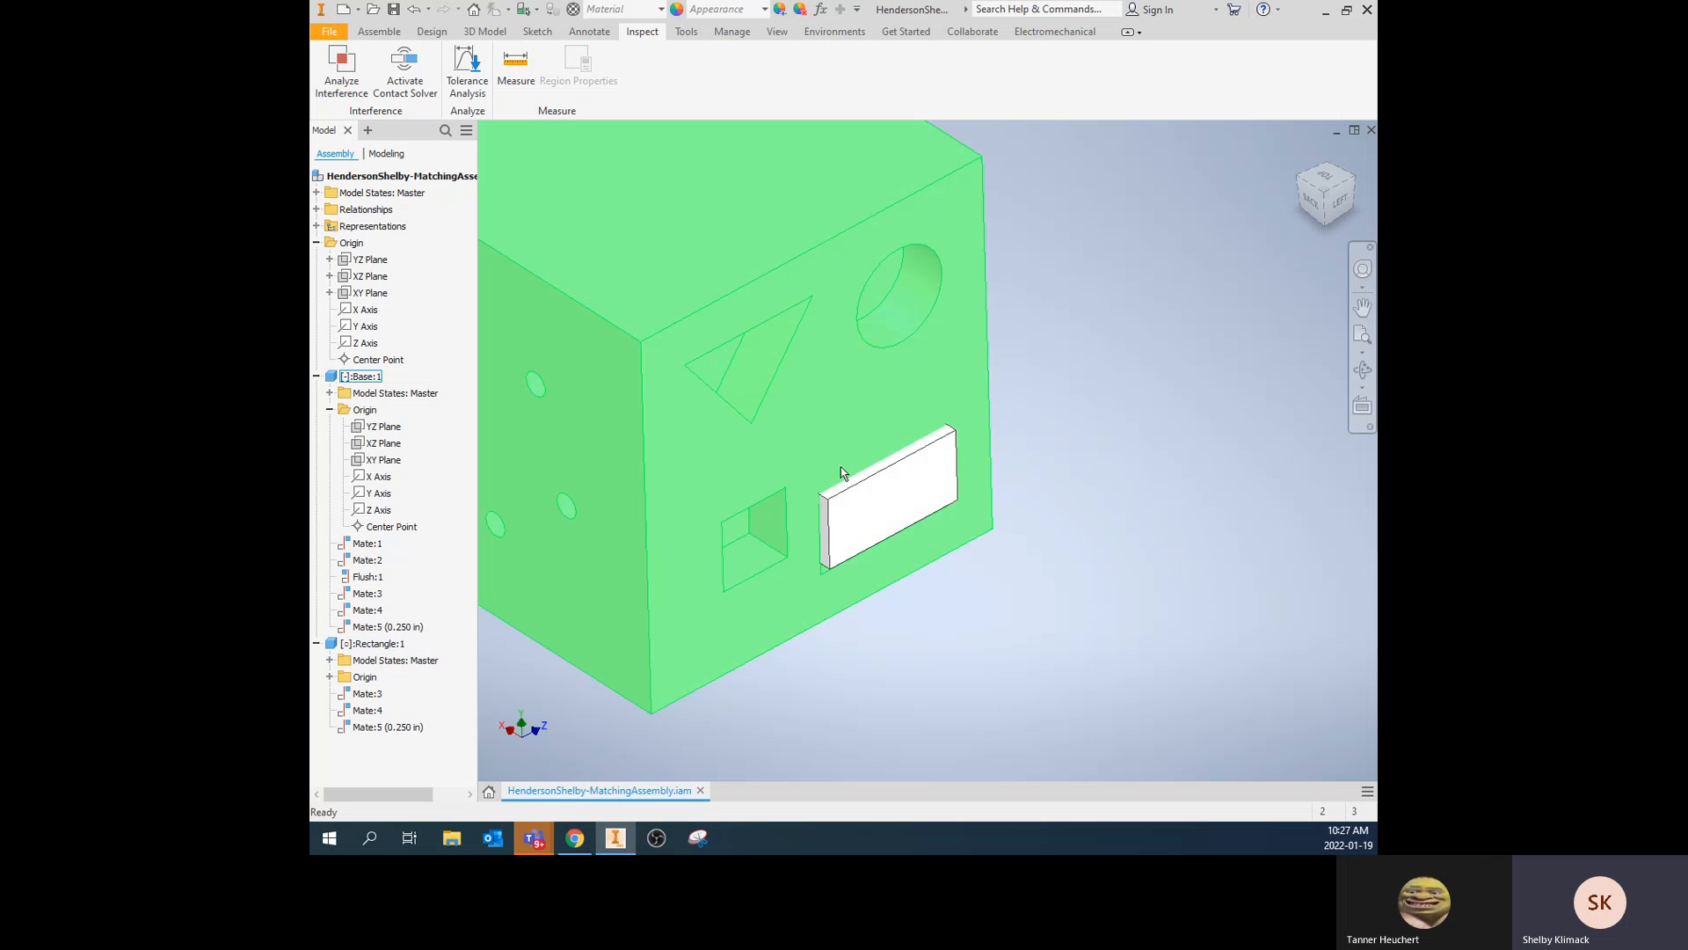
pyautogui.click(422, 726)
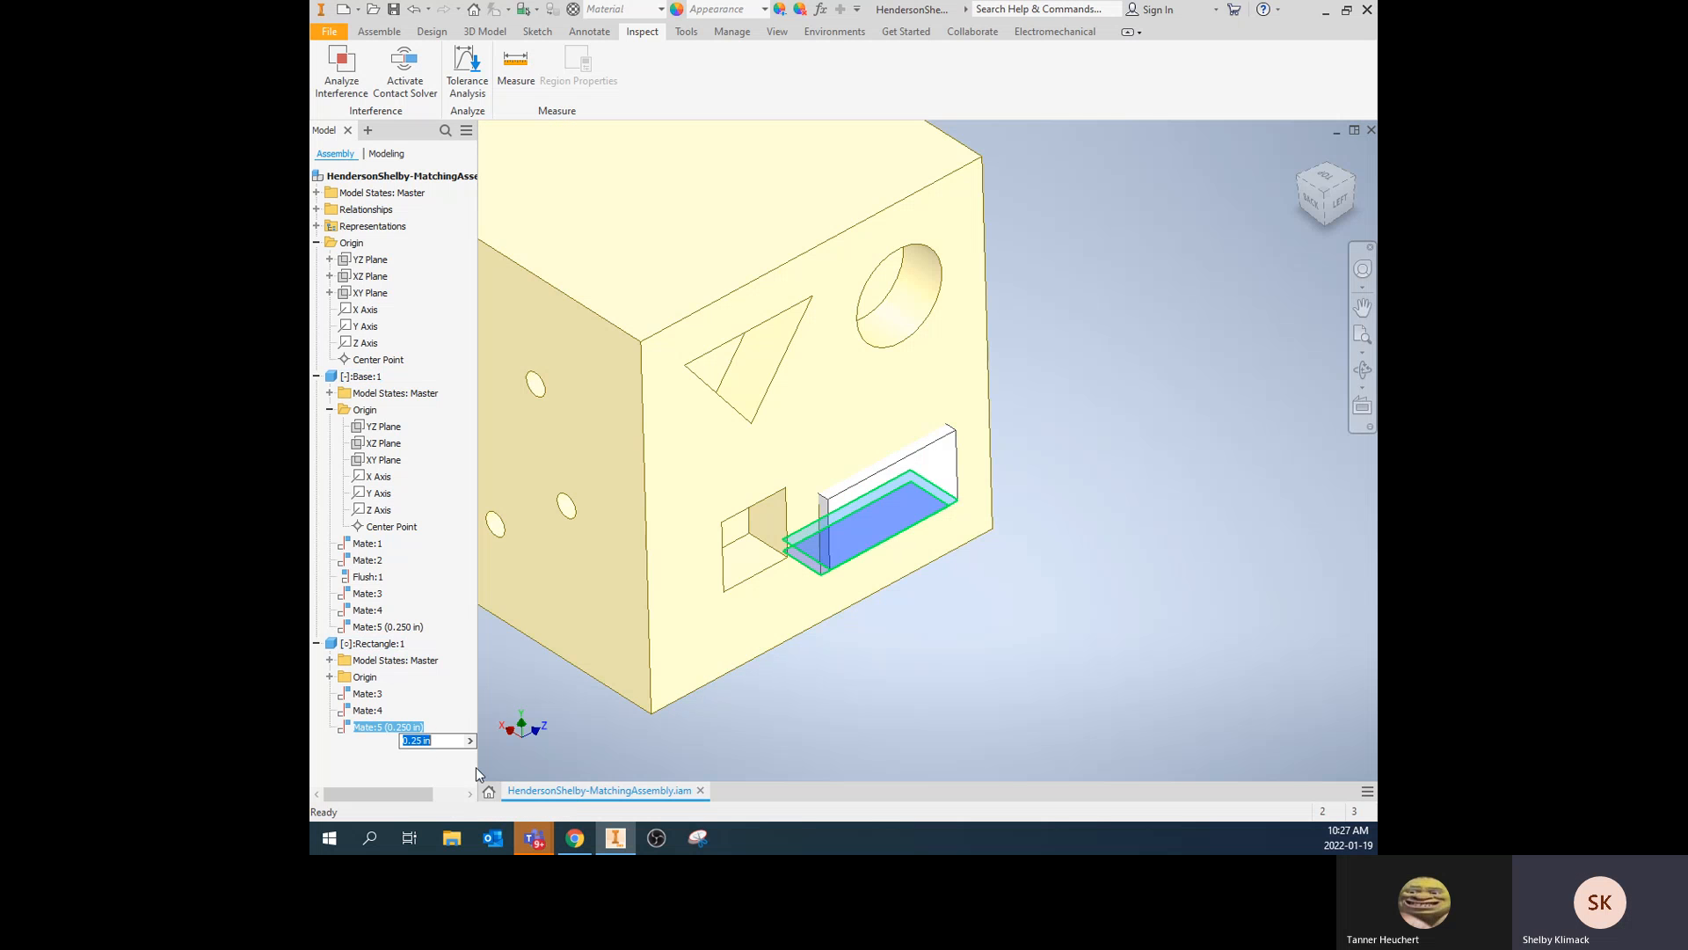
pyautogui.write('0')
pyautogui.press('Return')
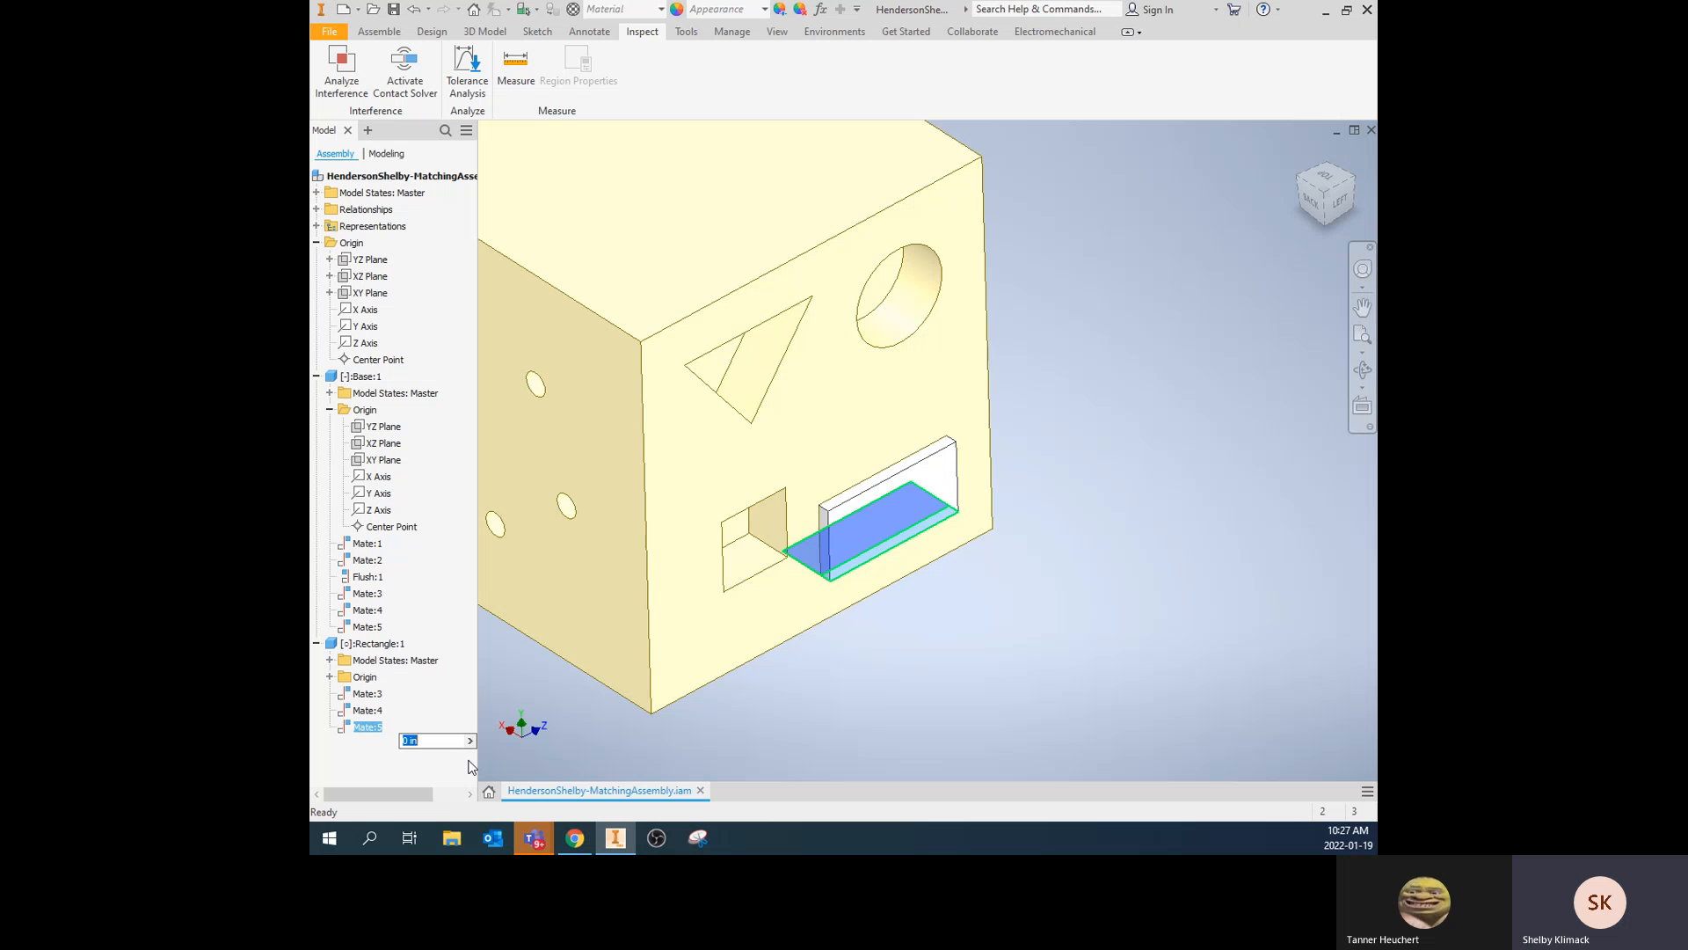
pyautogui.click(1099, 700)
pyautogui.moveTo(917, 550); pyautogui.dragTo(1132, 634, button='middle')
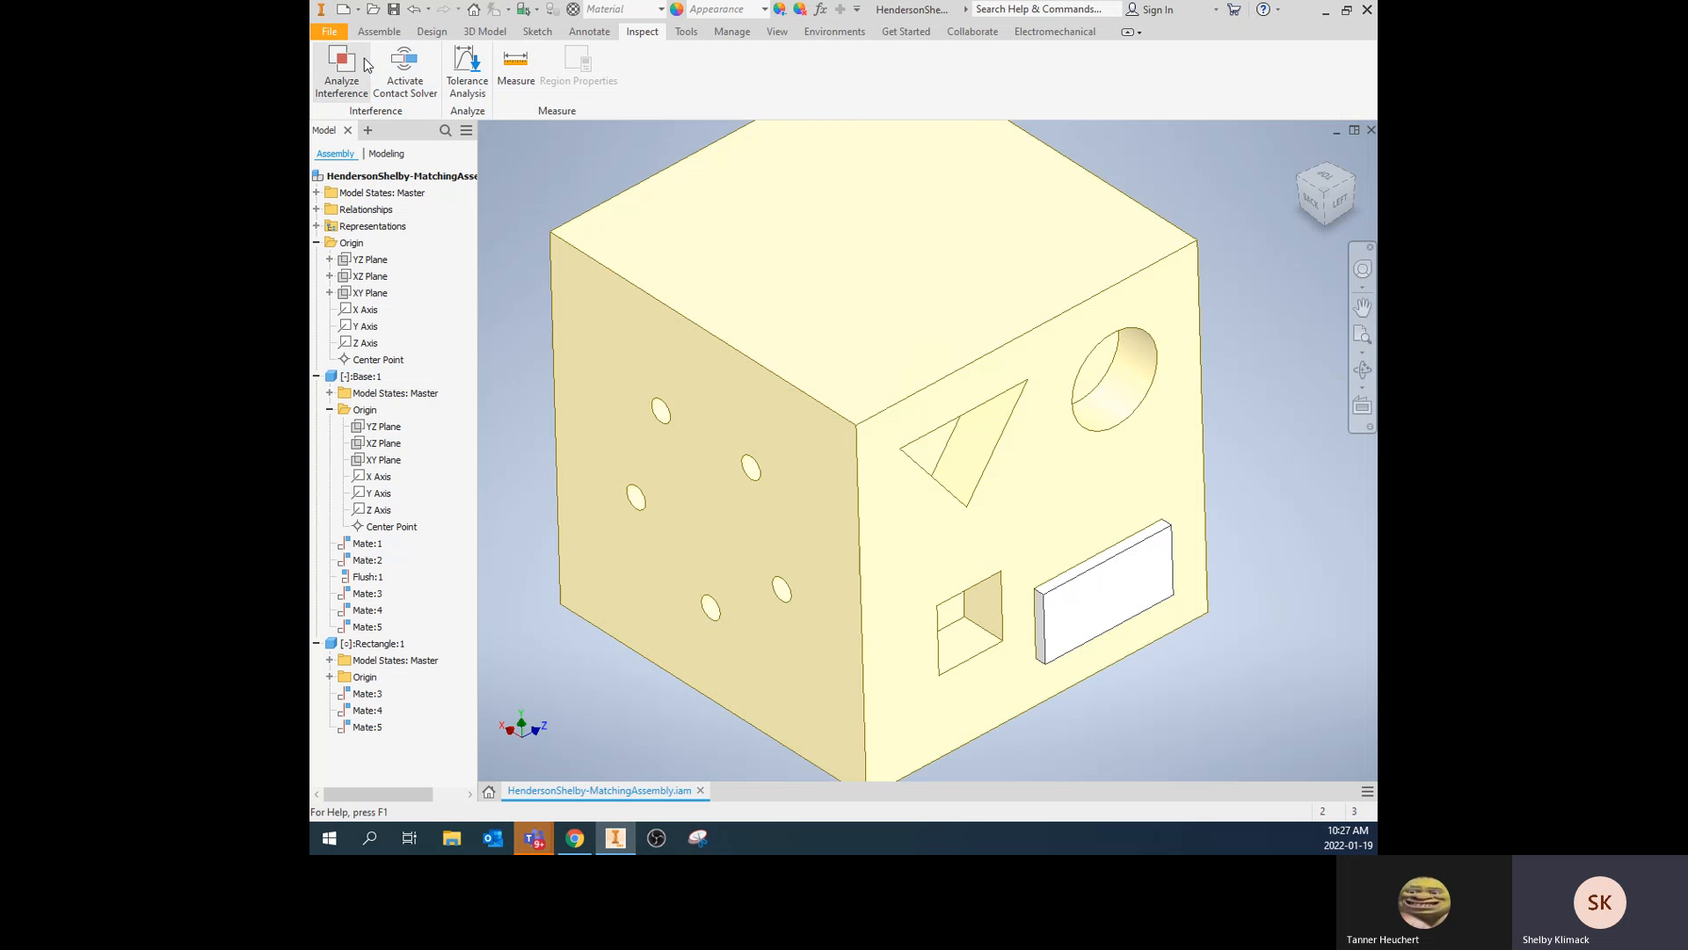
pyautogui.click(379, 31)
# - Select the Base:1 cube and reposition it in the view
pyautogui.click(609, 242)
pyautogui.scroll(-3, 875, 327)
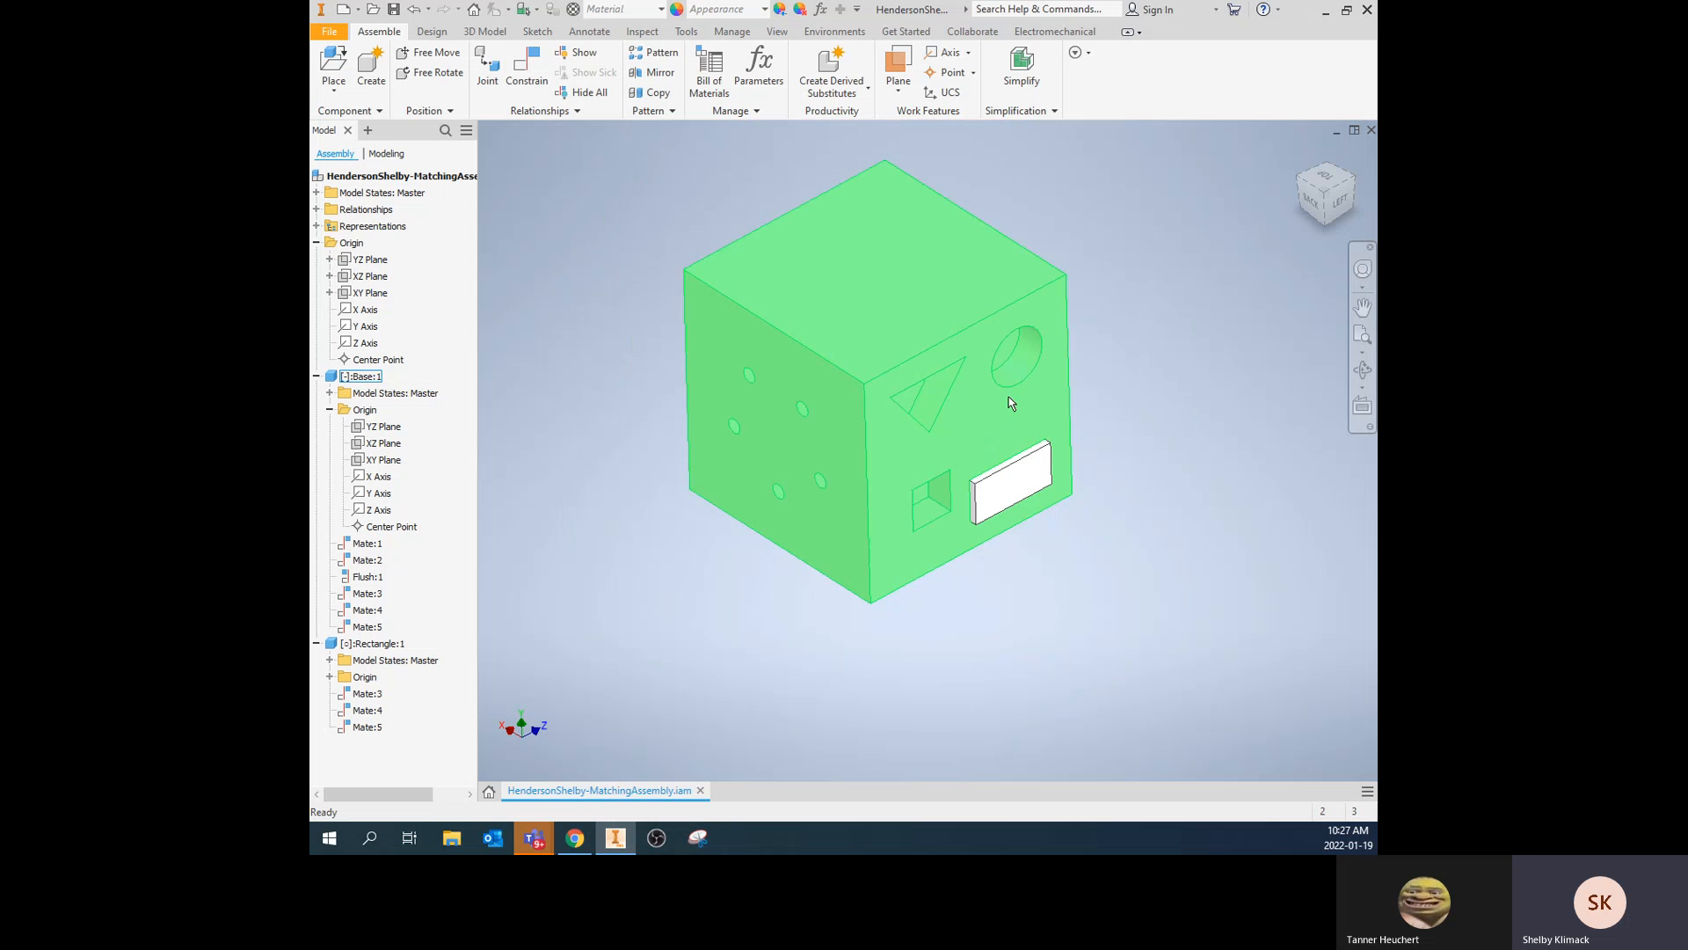
pyautogui.moveTo(1010, 400); pyautogui.dragTo(1034, 445, button='middle')
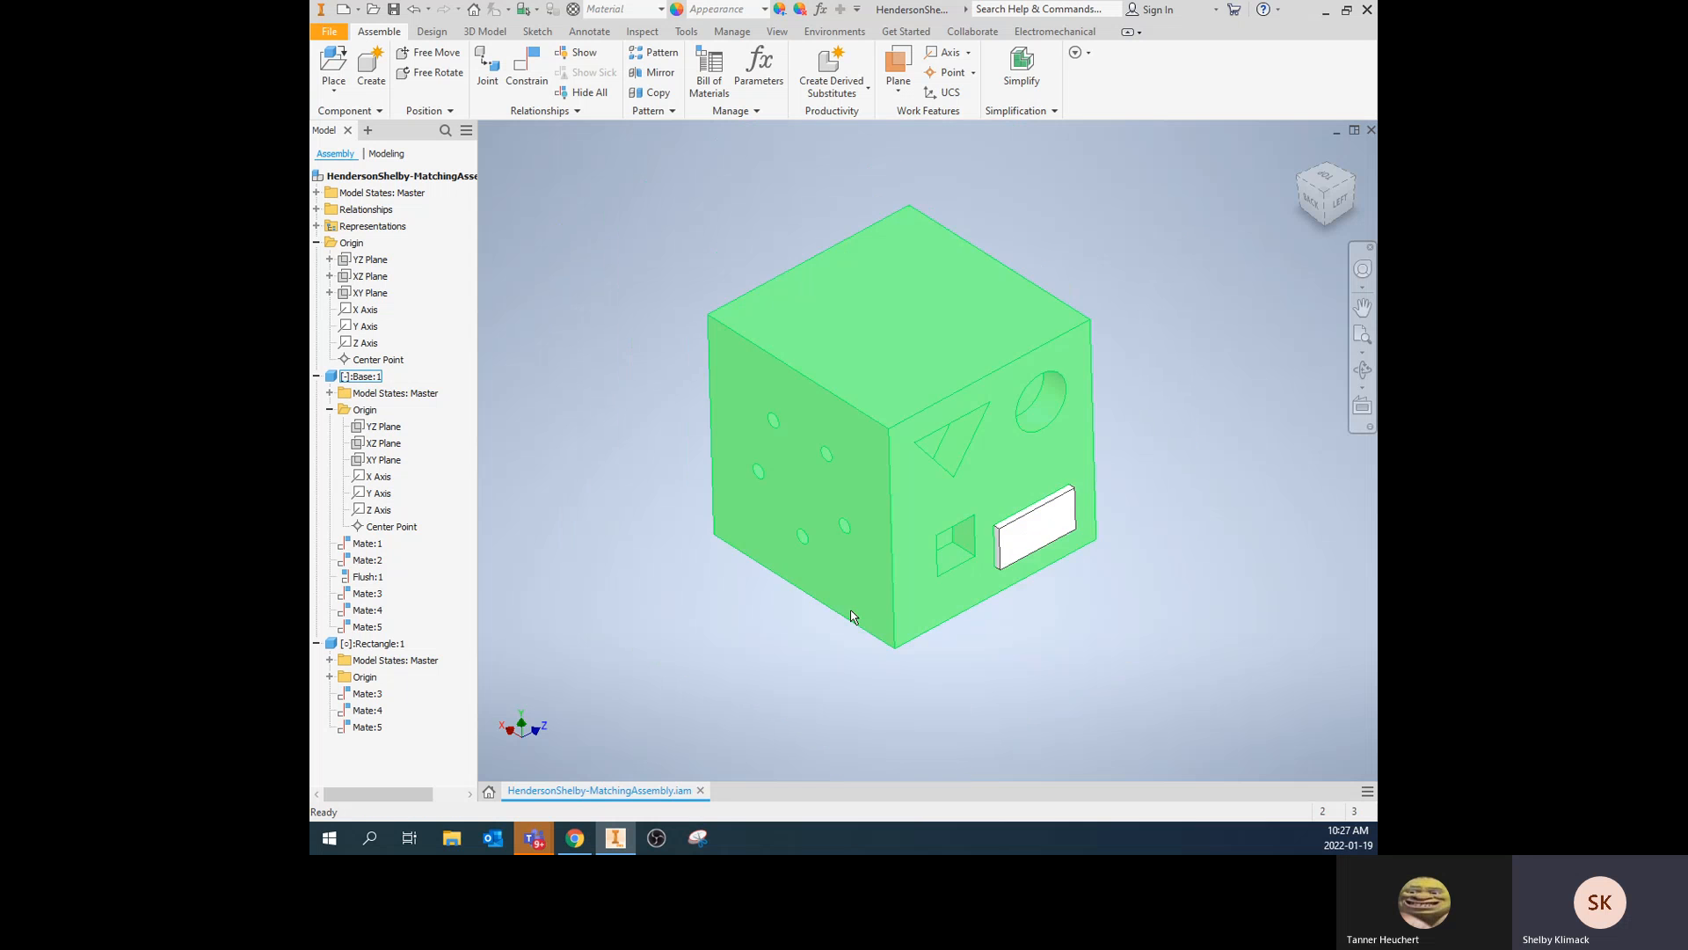
pyautogui.moveTo(855, 550); pyautogui.dragTo(842, 568, button='middle')
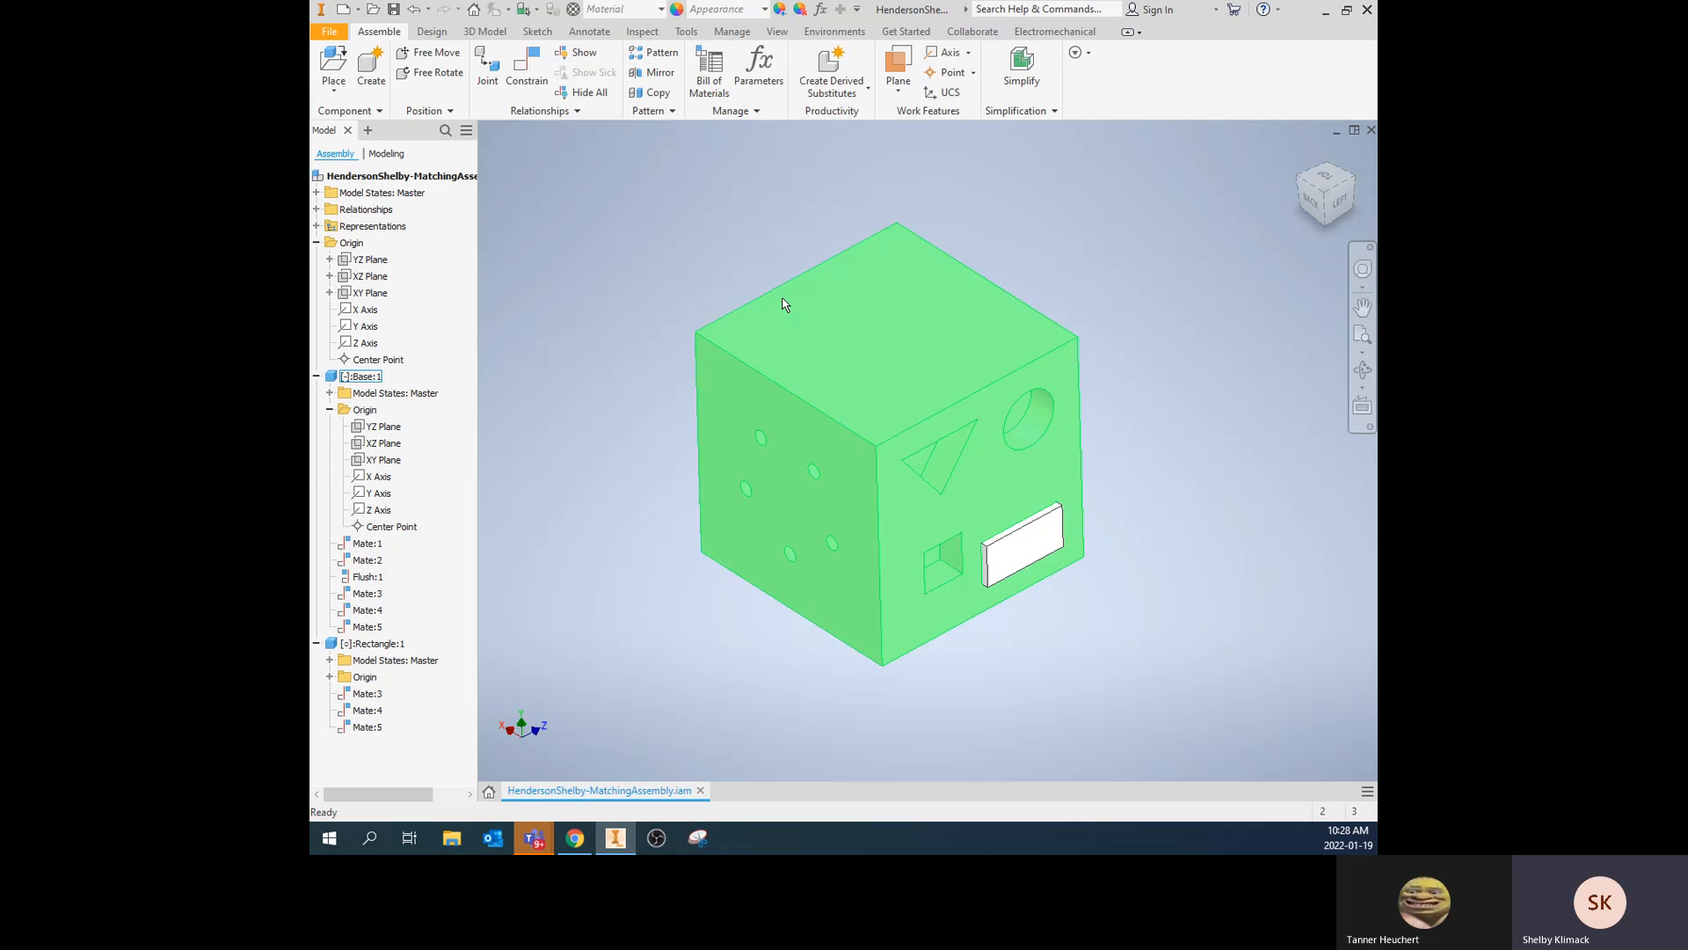
# - Choose the Circle part from the MatchingAssemblyAssignment folder, accepting the out-of-project warning
pyautogui.click(329, 60)
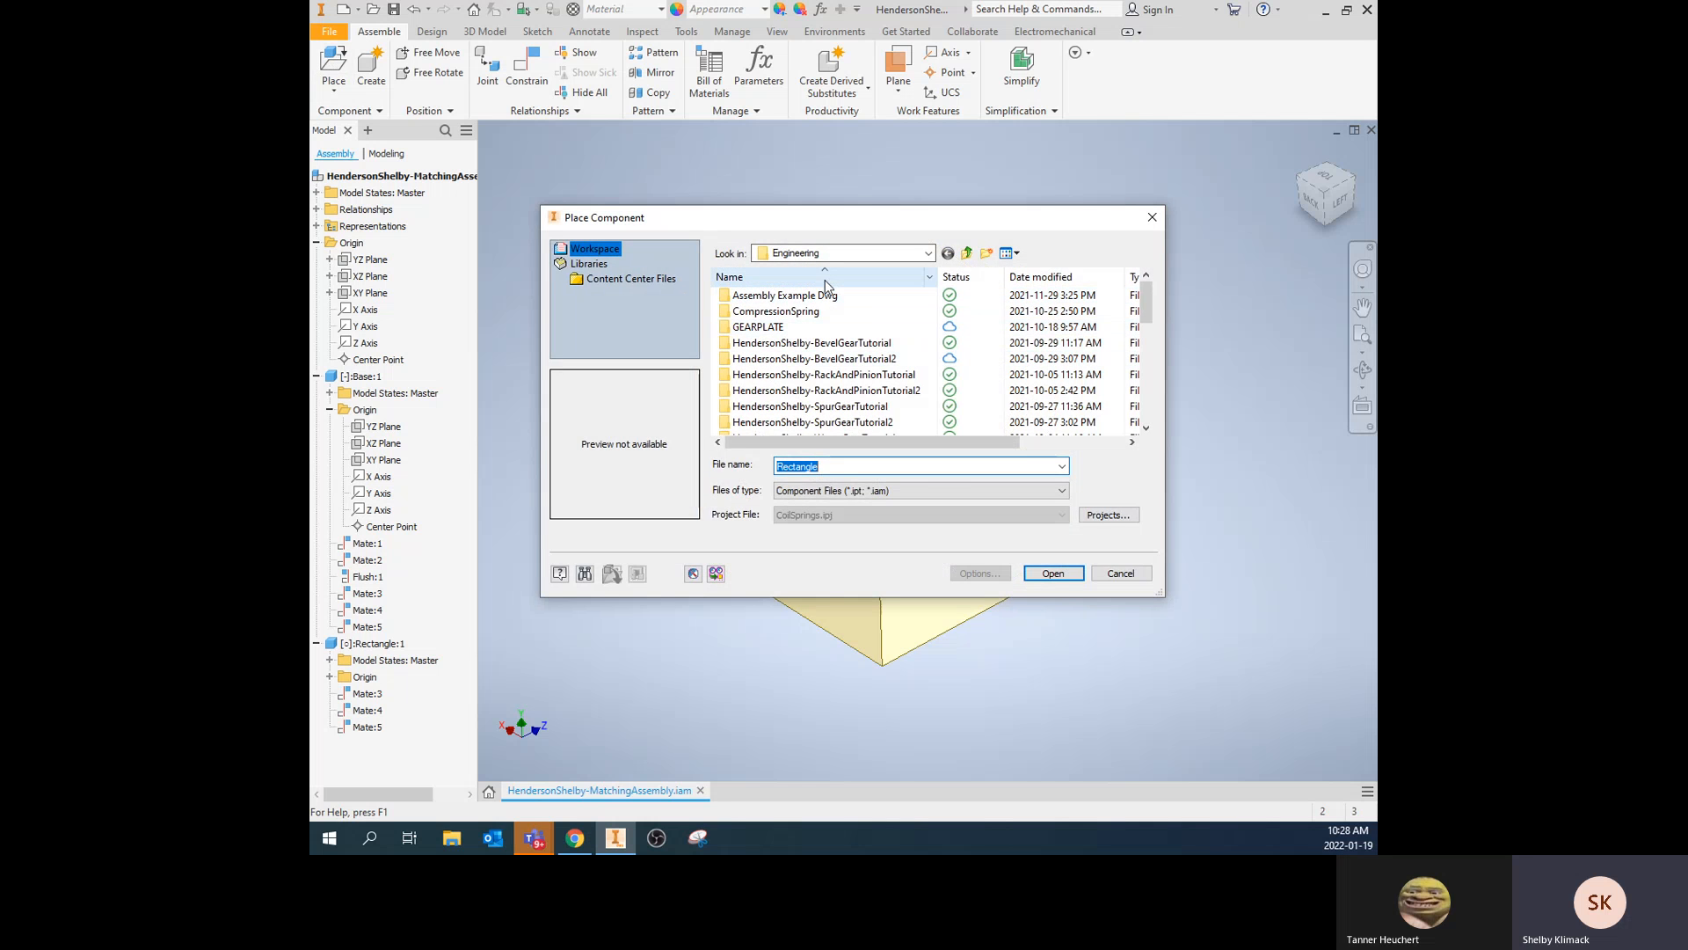
pyautogui.click(840, 254)
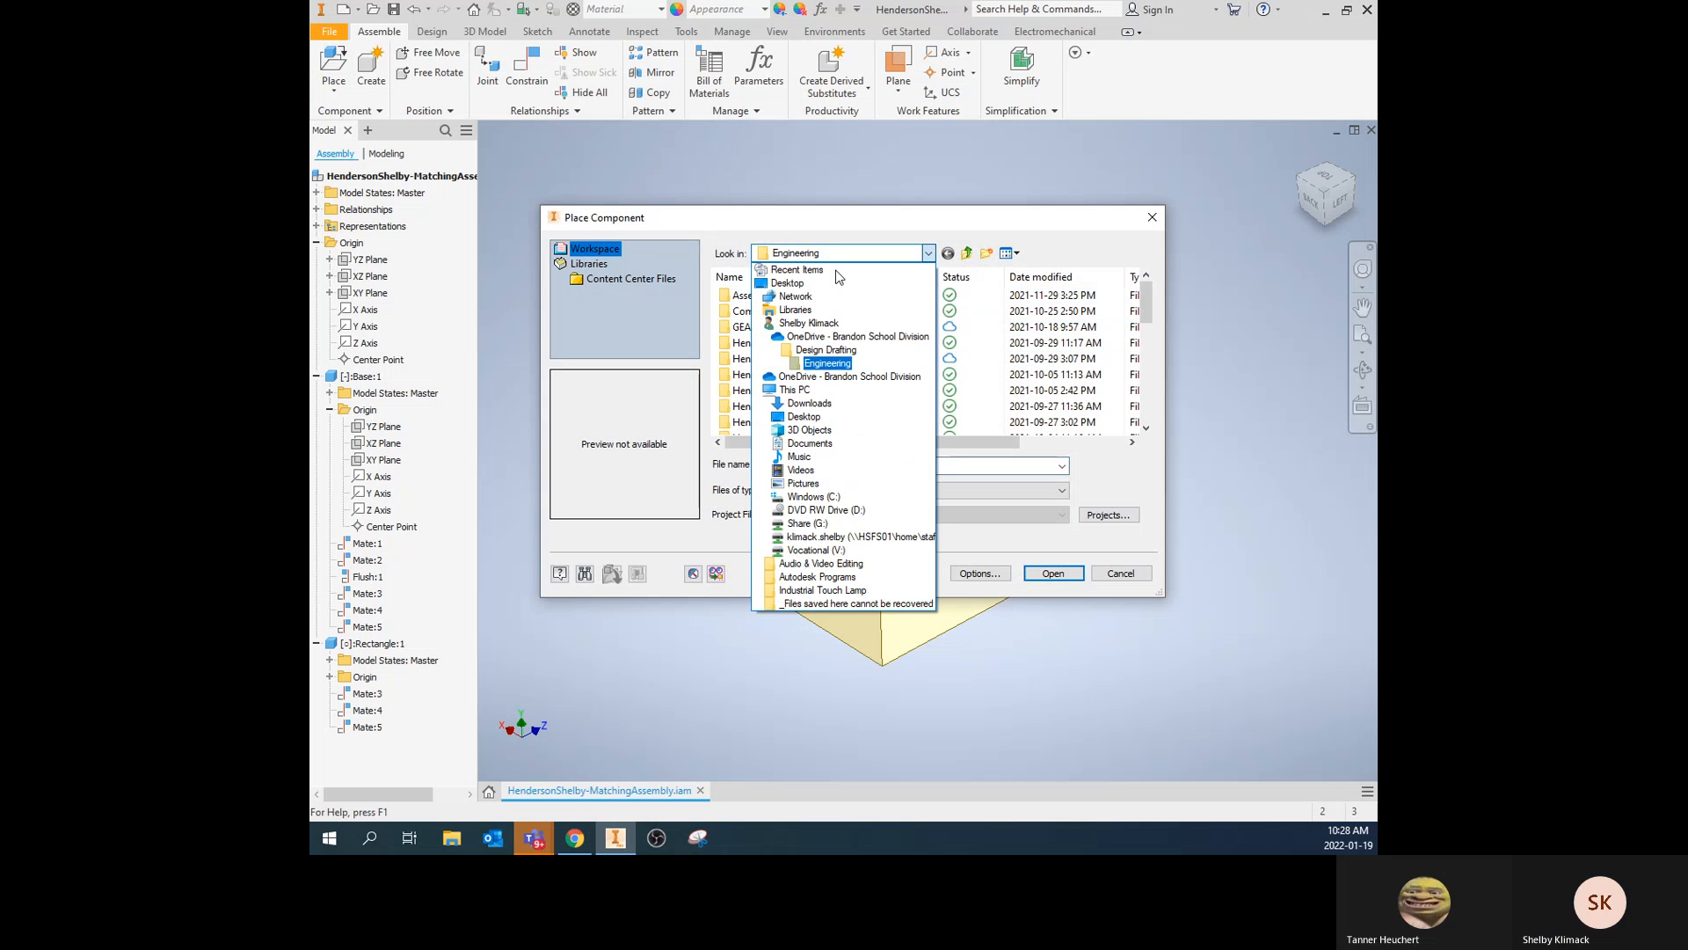
pyautogui.click(848, 339)
pyautogui.doubleClick(760, 375)
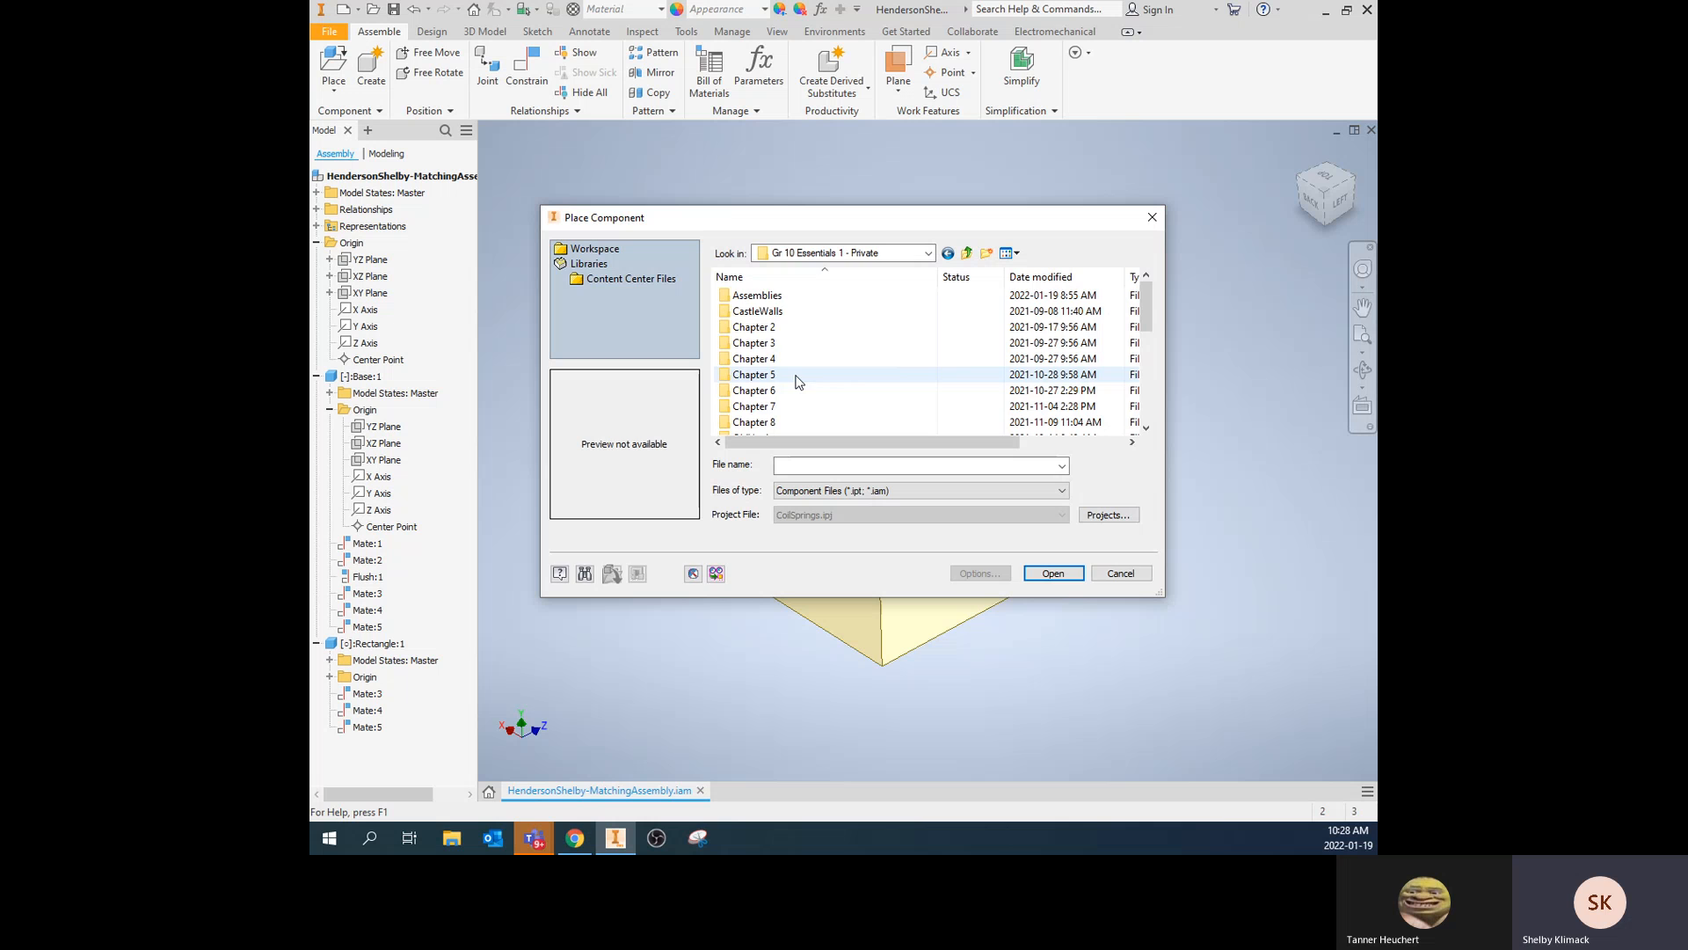
pyautogui.doubleClick(772, 301)
pyautogui.doubleClick(764, 296)
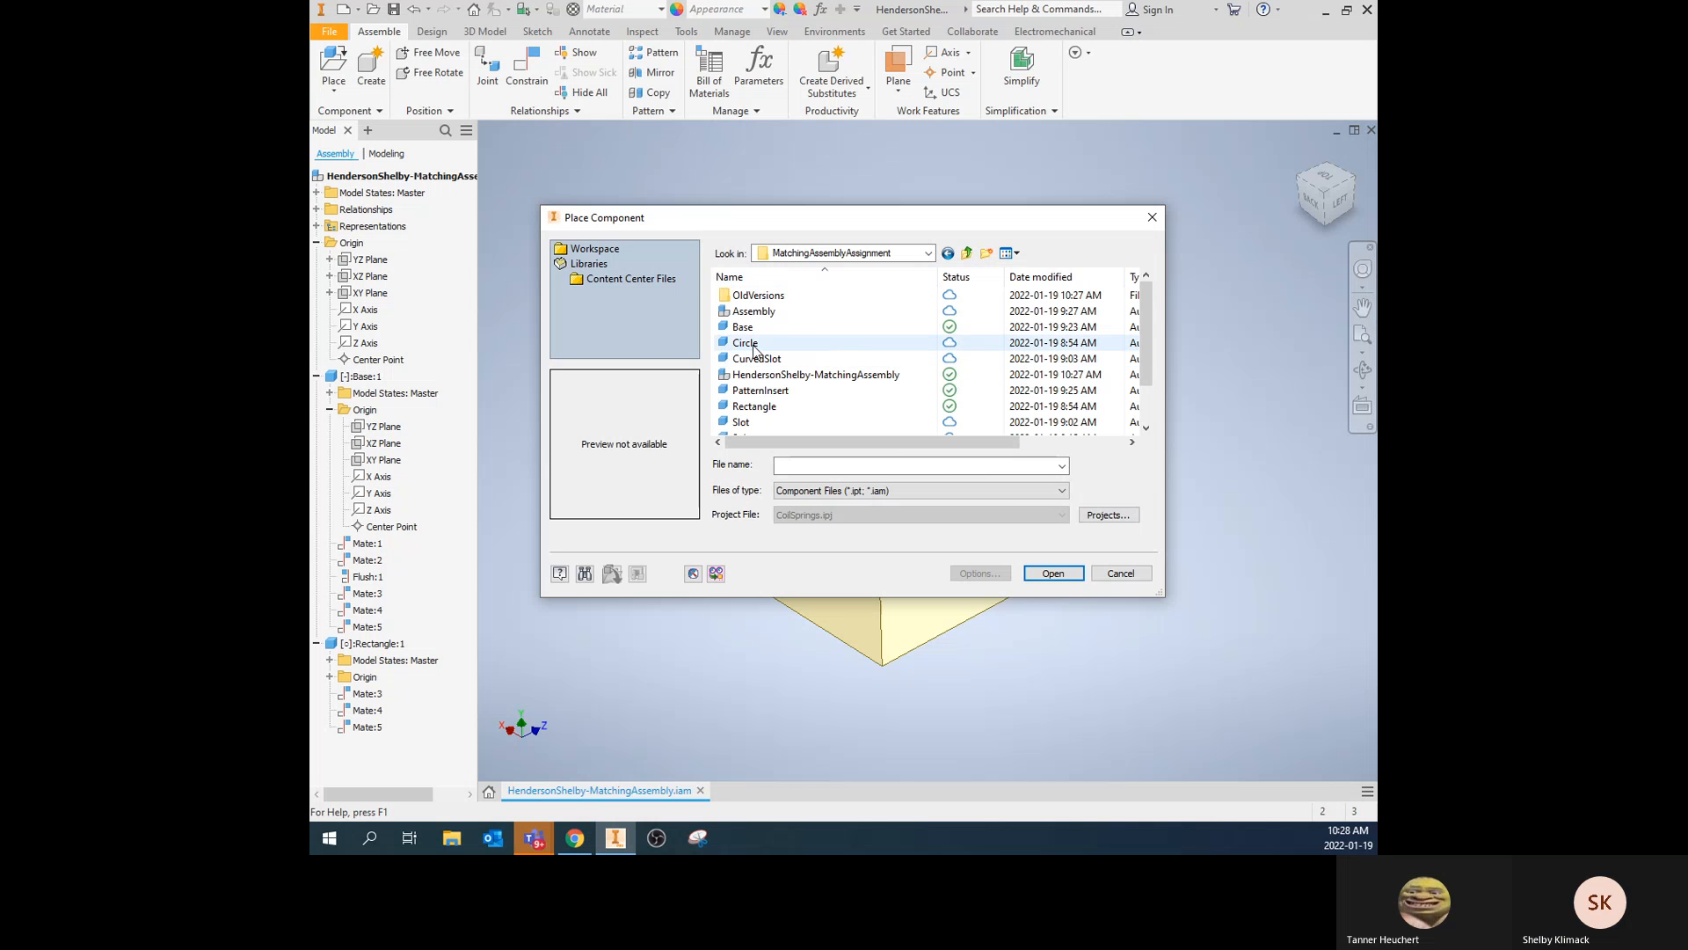
pyautogui.doubleClick(753, 345)
pyautogui.click(774, 486)
# - Drop one Circle copy beside the cube and set it down there
pyautogui.click(1126, 411)
pyautogui.rightClick(1183, 493)
pyautogui.click(1246, 494)
pyautogui.moveTo(1181, 531); pyautogui.dragTo(1115, 528, button='middle')
pyautogui.moveTo(1054, 431)
pyautogui.mouseDown()
pyautogui.moveTo(1130, 387)
pyautogui.moveTo(1051, 449)
pyautogui.moveTo(1066, 436)
pyautogui.mouseUp()
pyautogui.click(552, 266)
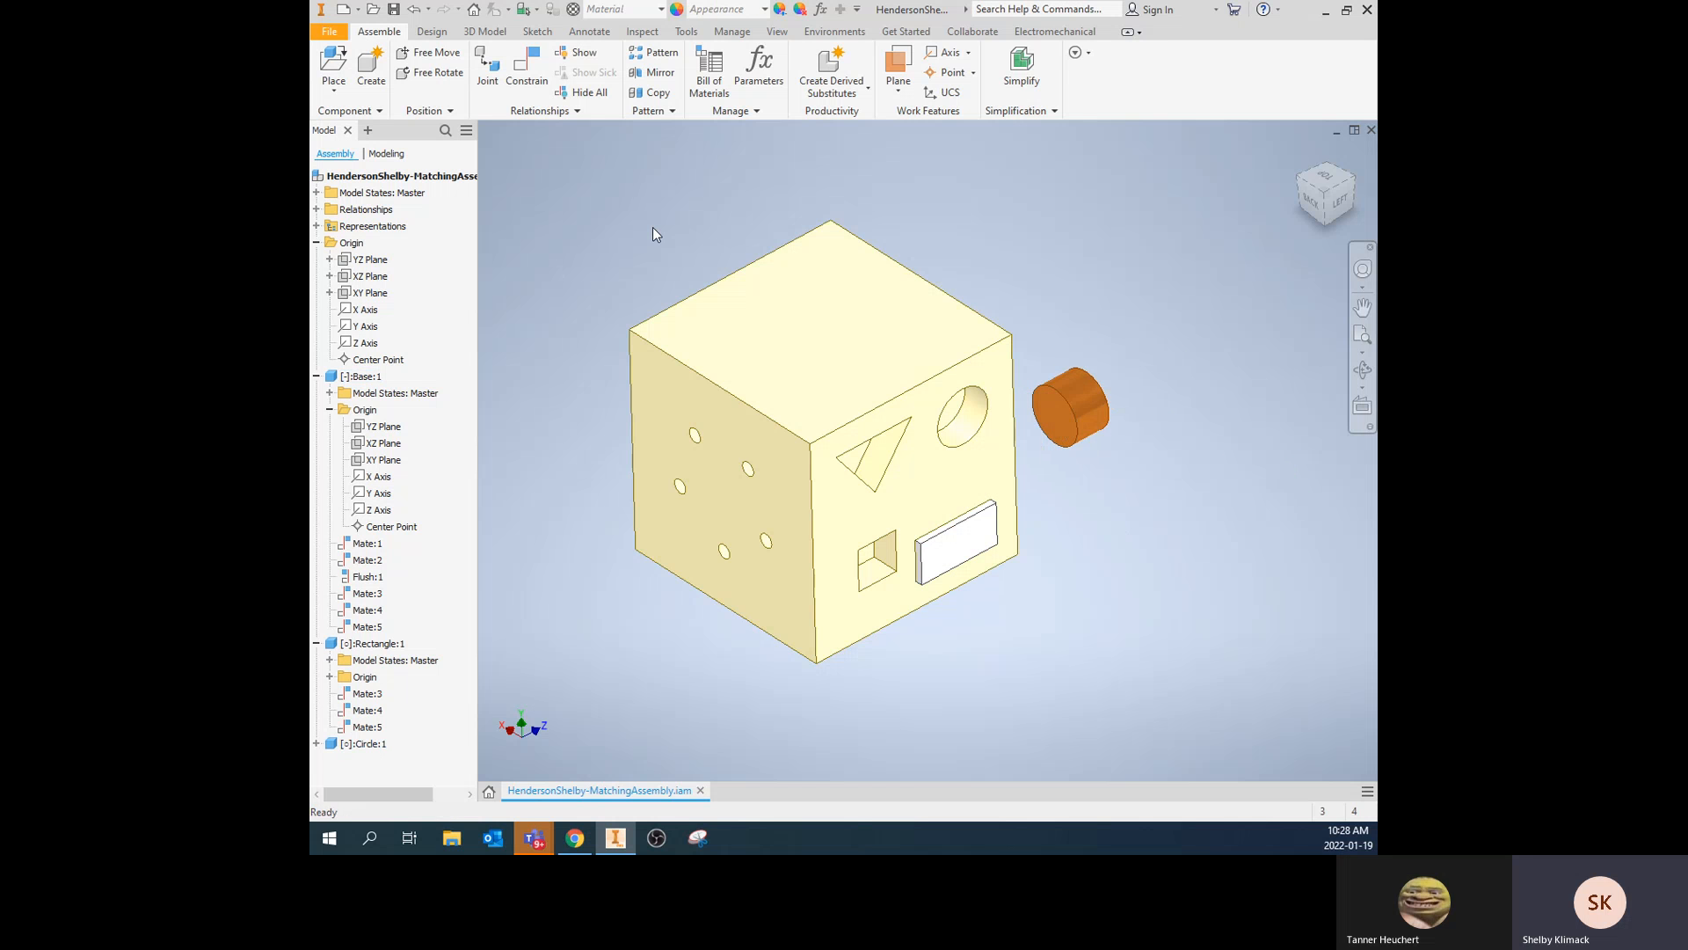
# - Mate the cylinder's circular edge to the round hole's circular edge
pyautogui.click(530, 63)
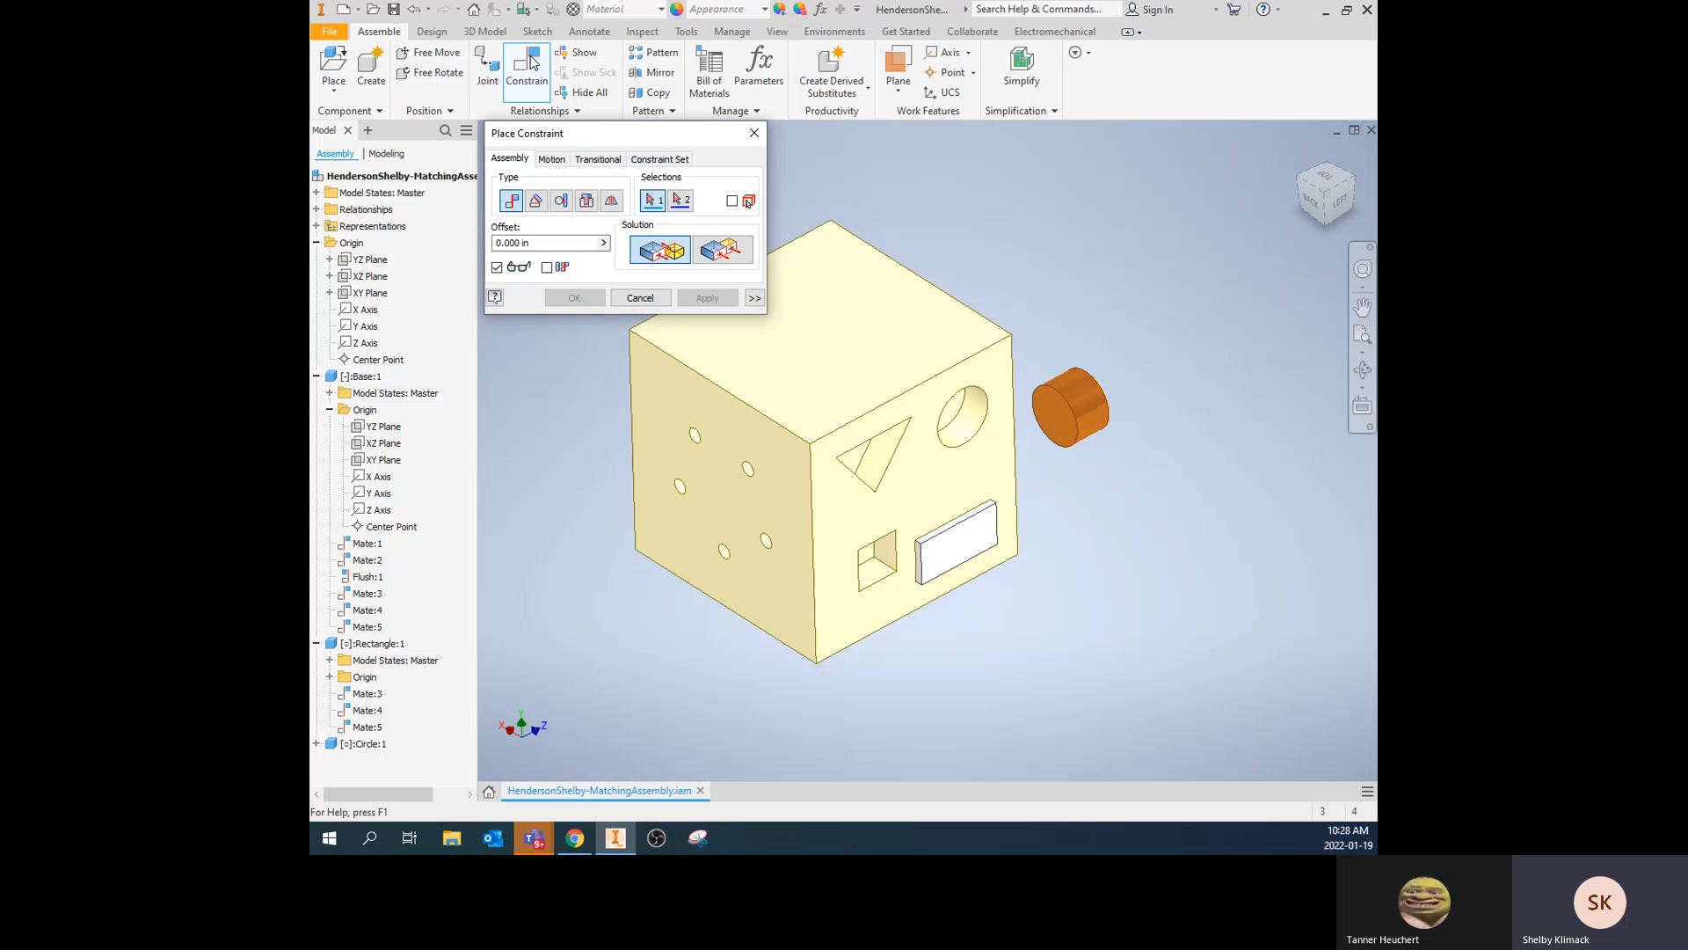
pyautogui.click(1057, 414)
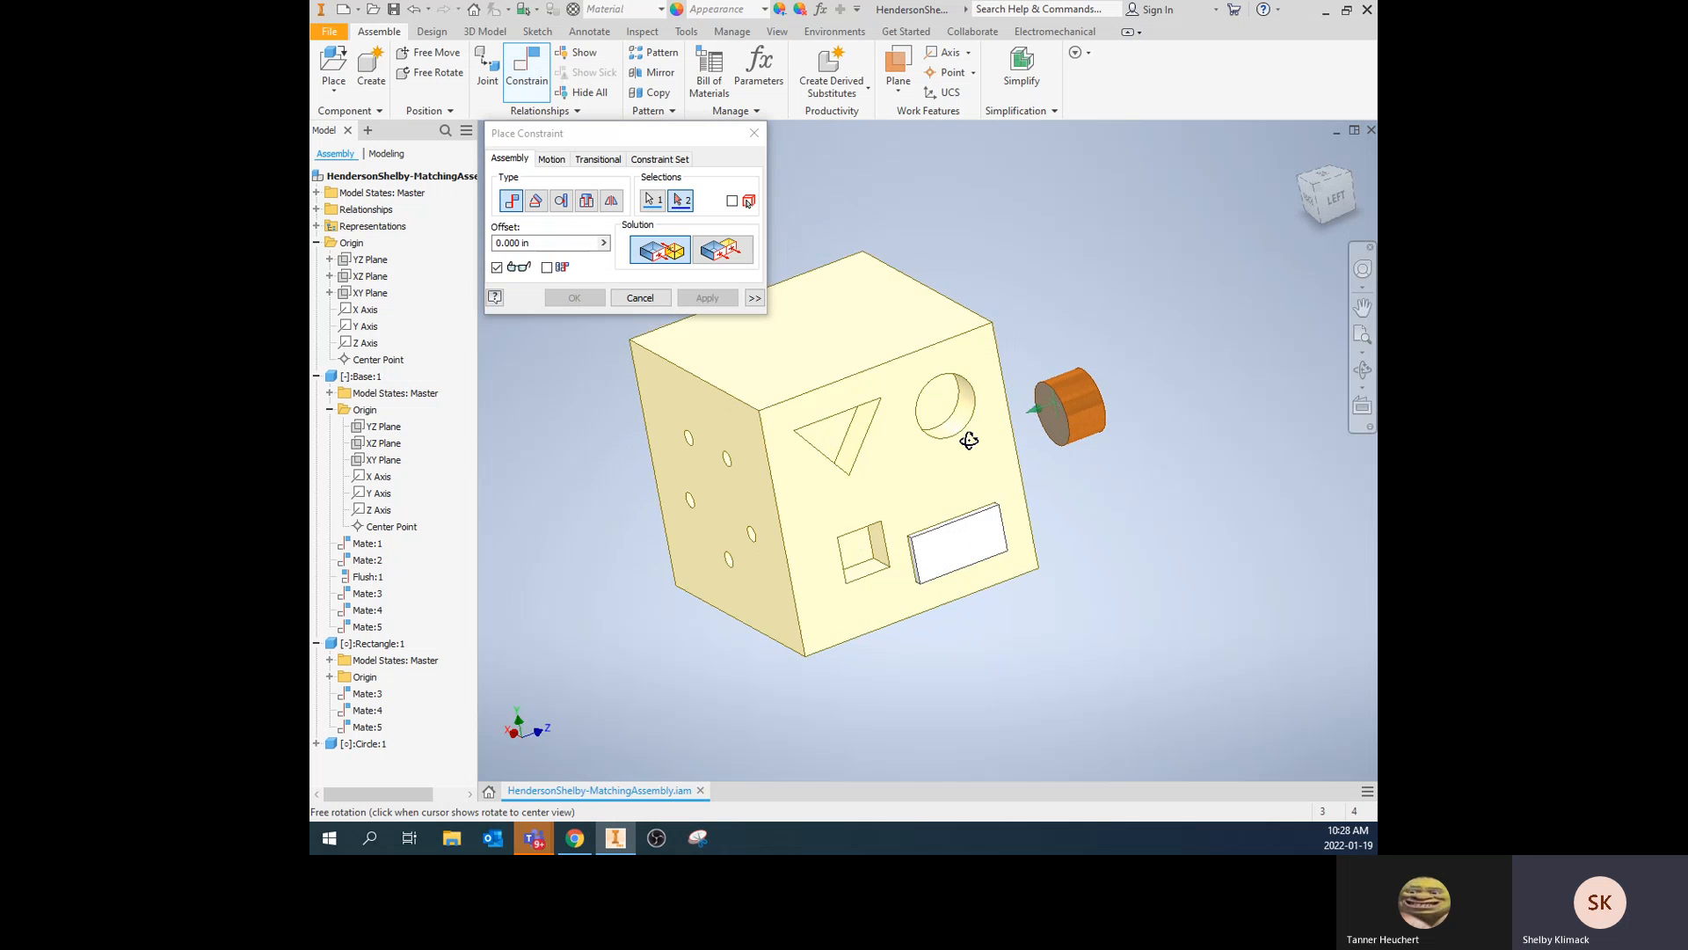
pyautogui.scroll(-3, 958, 409)
pyautogui.click(925, 383)
pyautogui.click(725, 299)
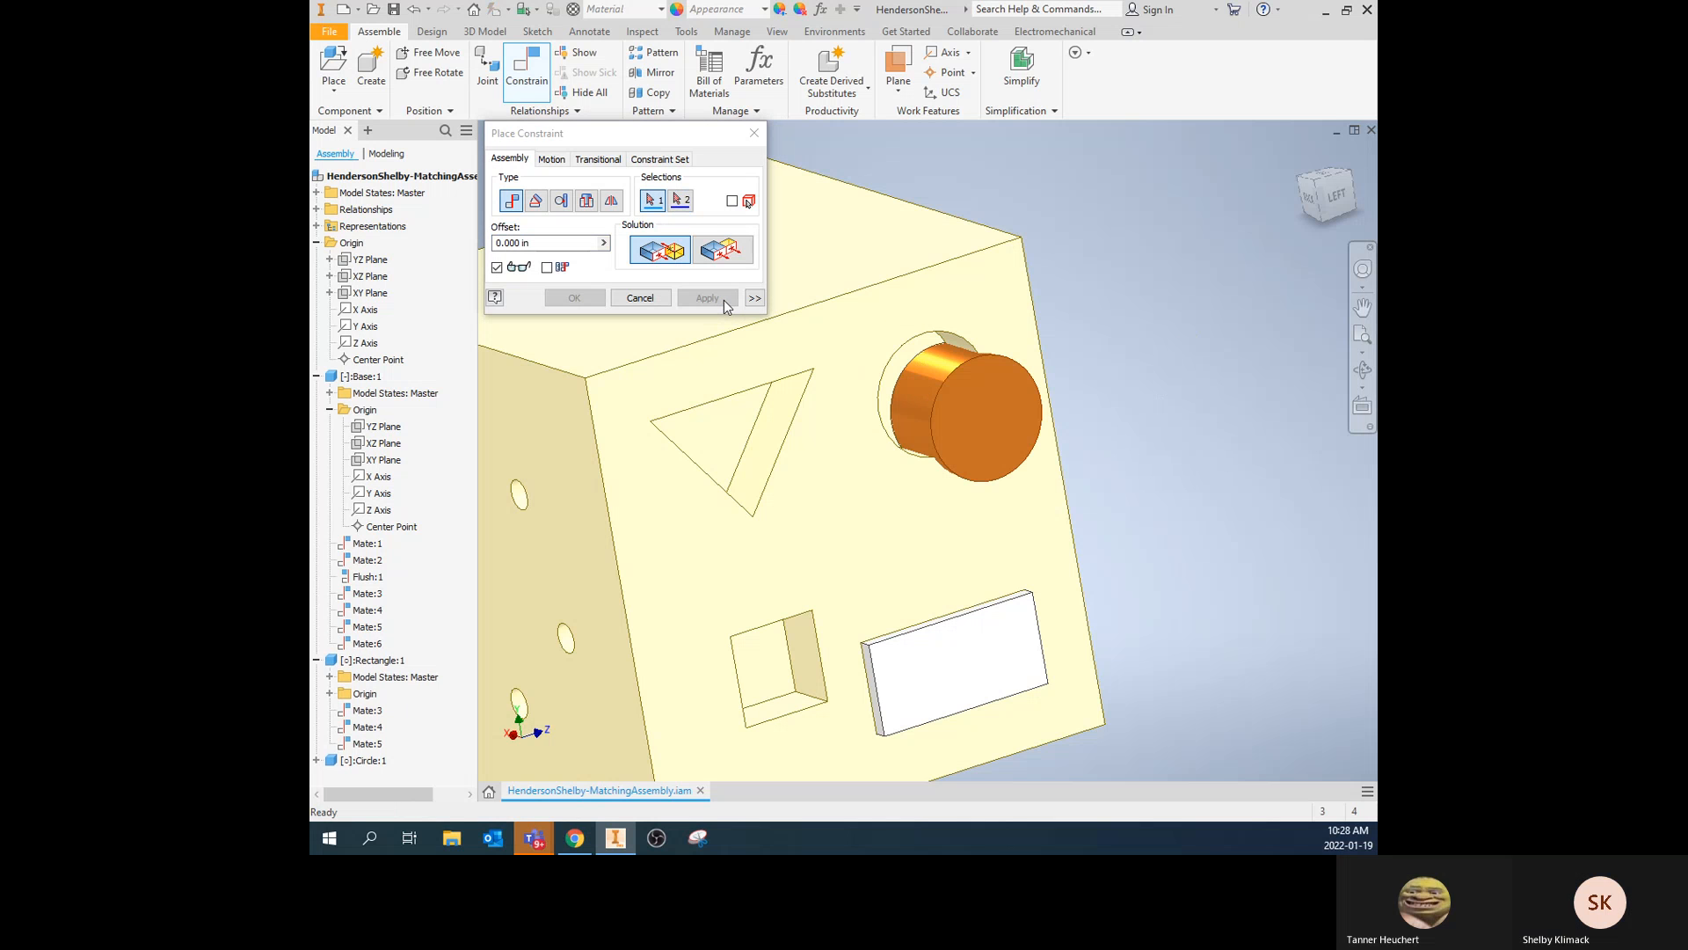
pyautogui.press('Escape')
# - Pull the Circle part out and mate its axis to the hole's axis as Mate:7
pyautogui.moveTo(977, 417); pyautogui.dragTo(1111, 340)
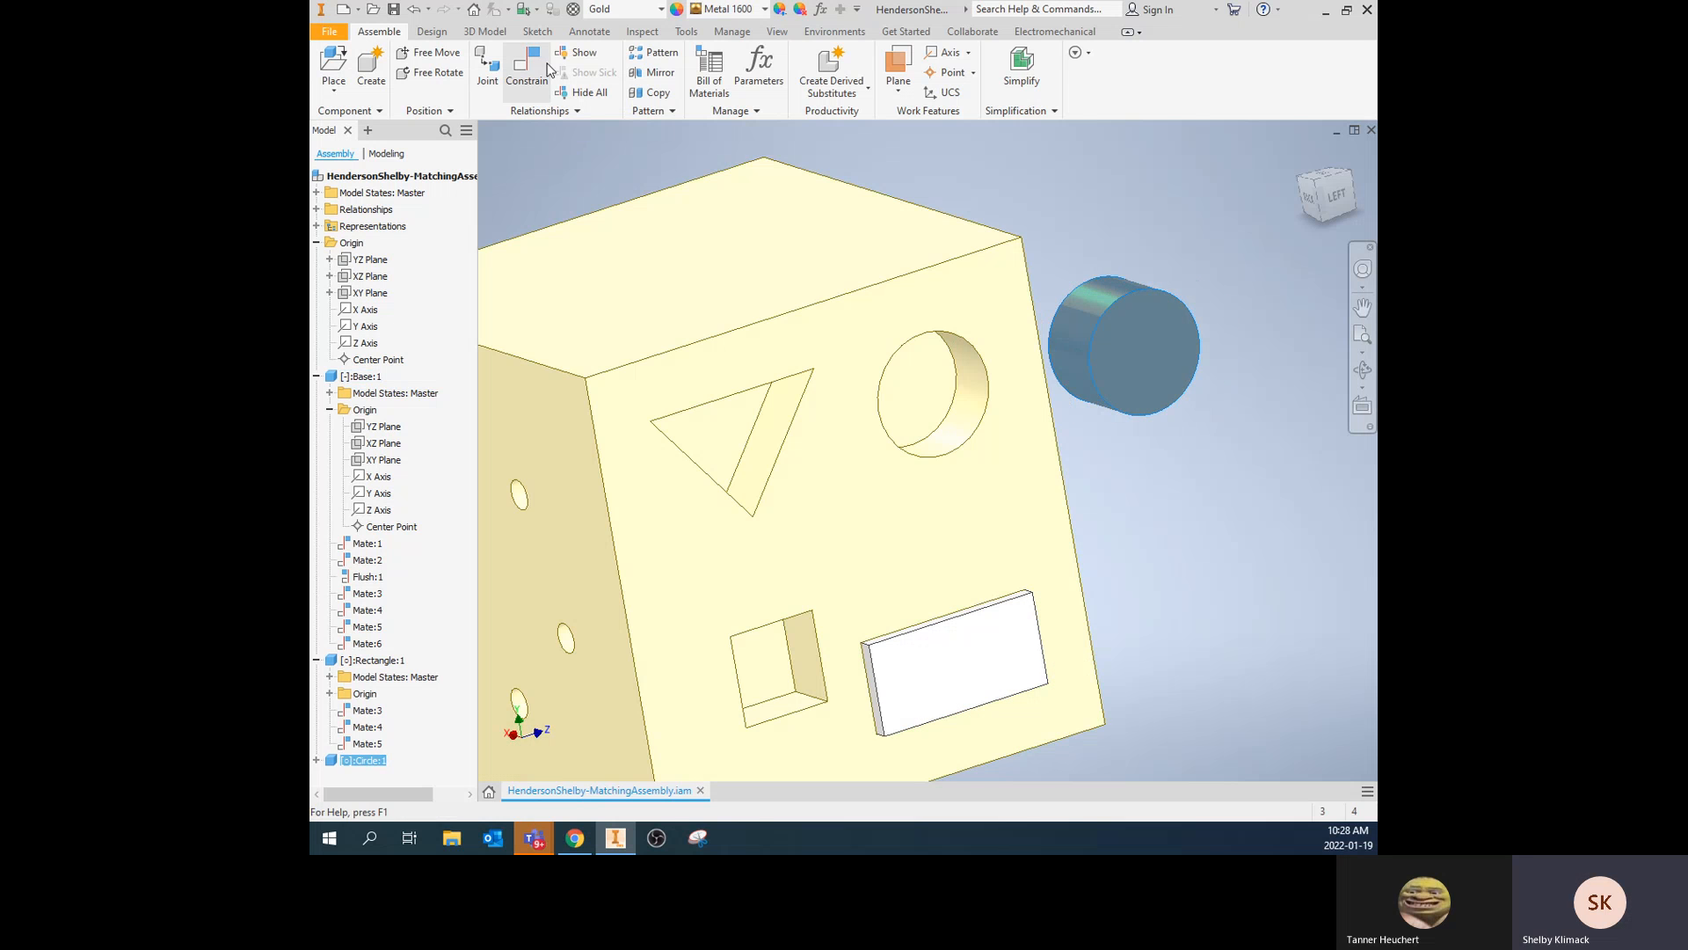
pyautogui.click(539, 66)
pyautogui.moveTo(1039, 460); pyautogui.dragTo(991, 520, button='middle')
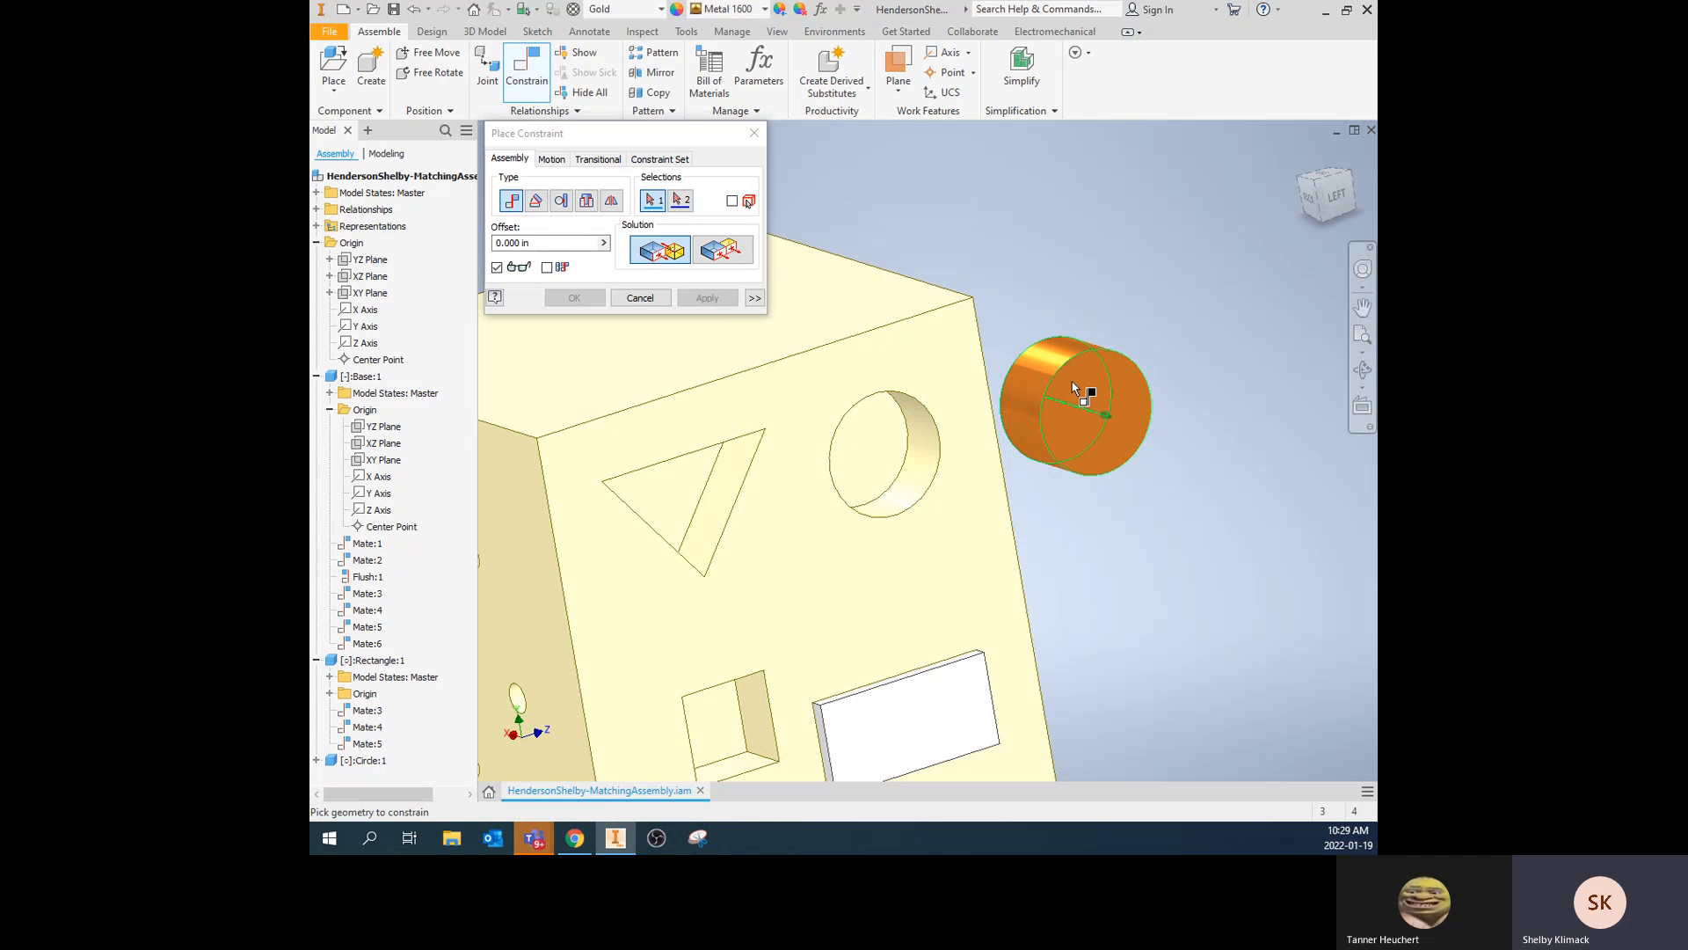
pyautogui.moveTo(1073, 385)
pyautogui.click(1072, 388)
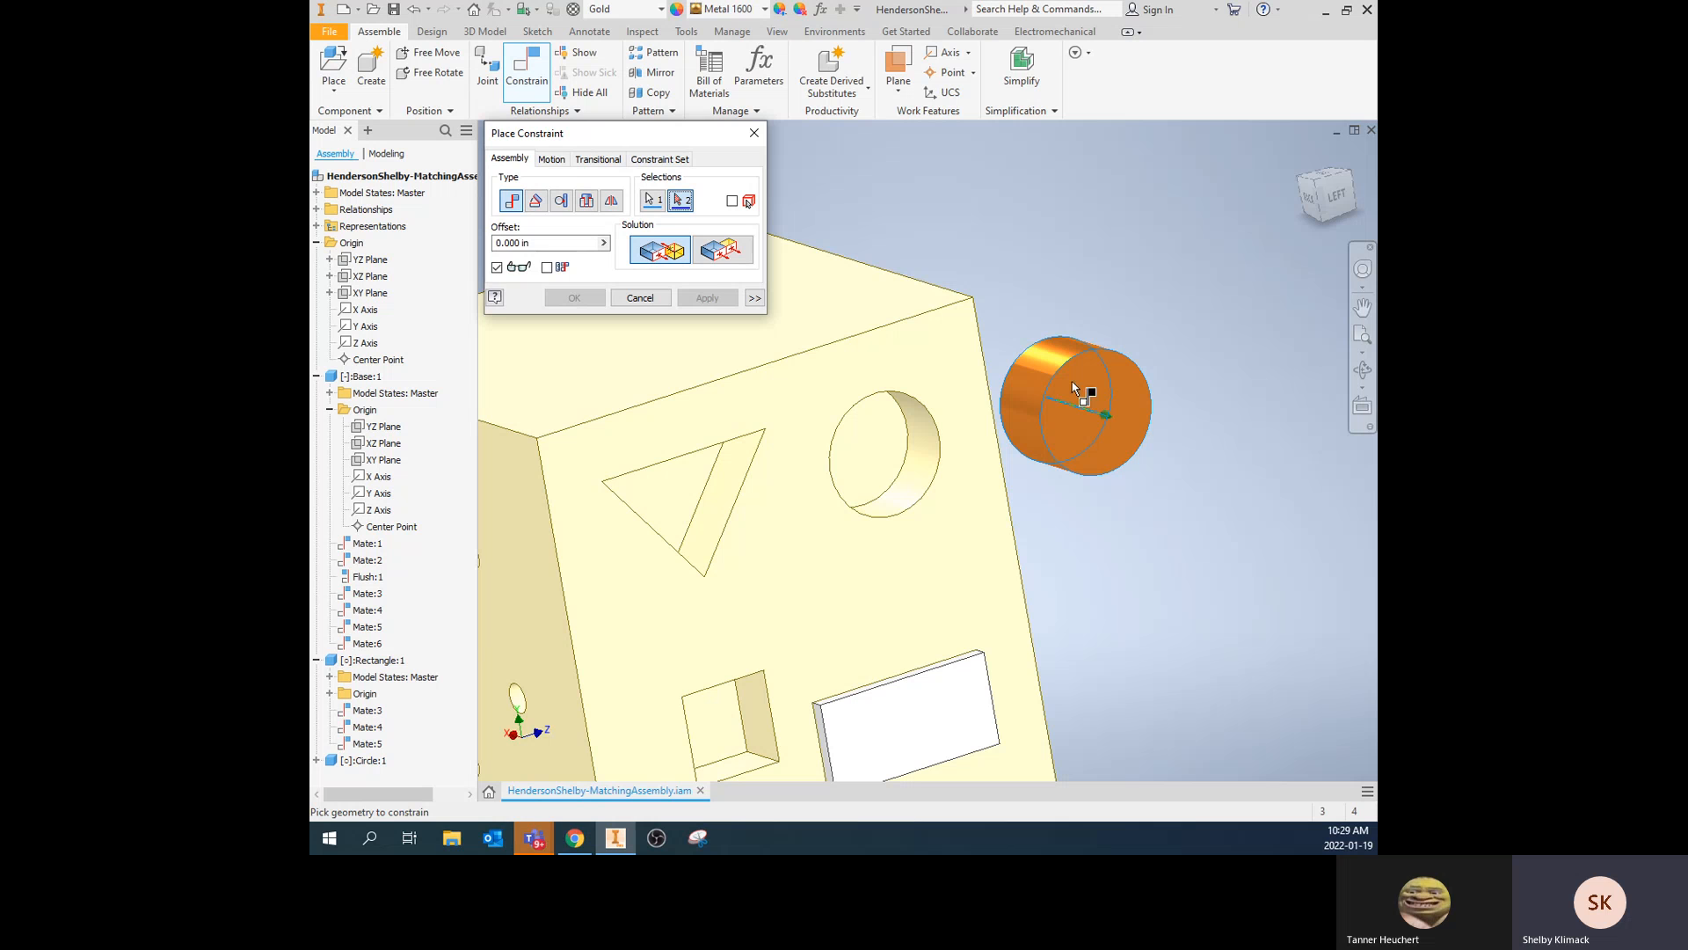
pyautogui.click(914, 468)
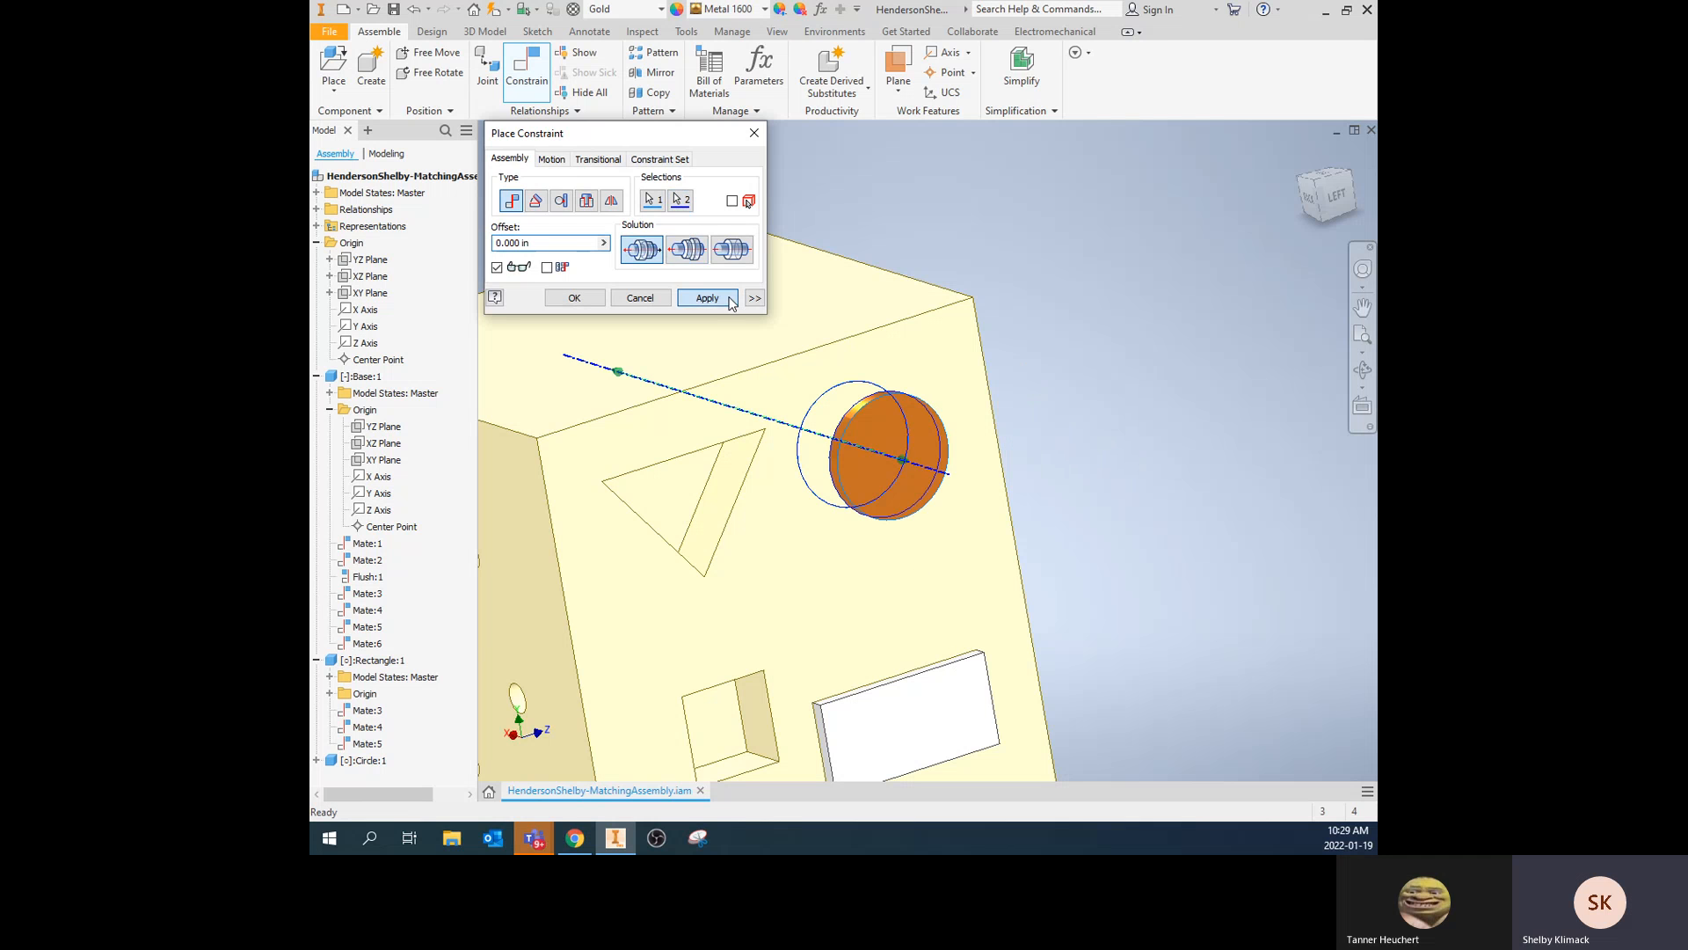
pyautogui.click(707, 298)
pyautogui.click(754, 133)
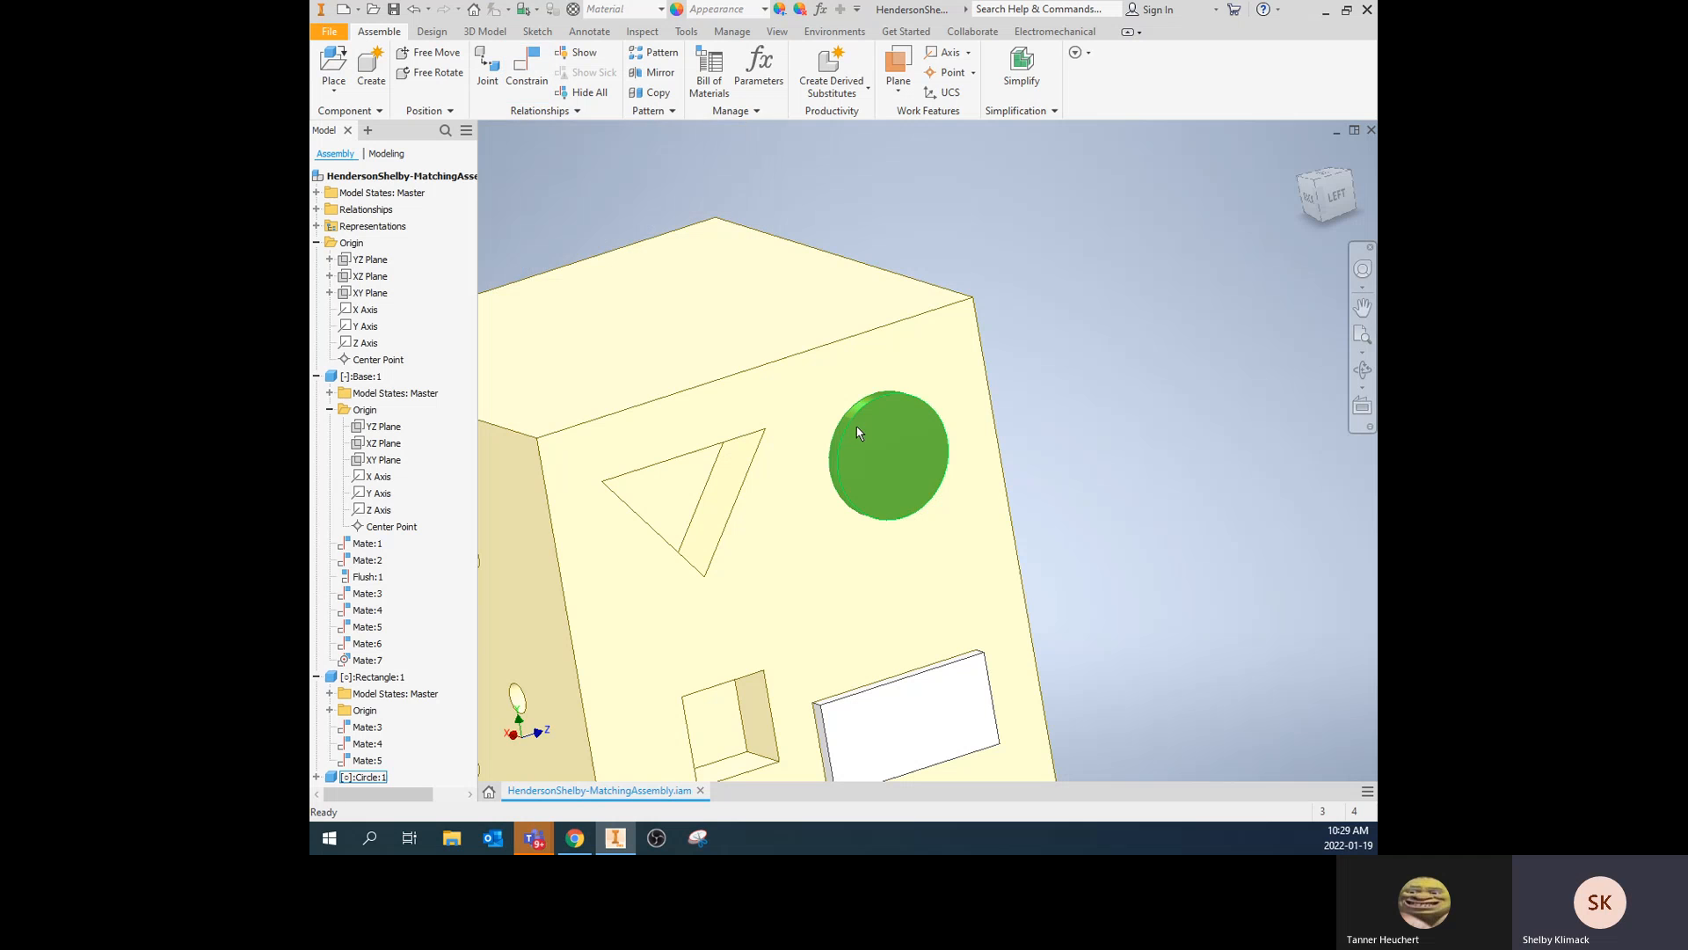
pyautogui.keyDown('shift'); pyautogui.moveTo(893, 476); pyautogui.dragTo(893, 456, button='middle'); pyautogui.keyUp('shift')
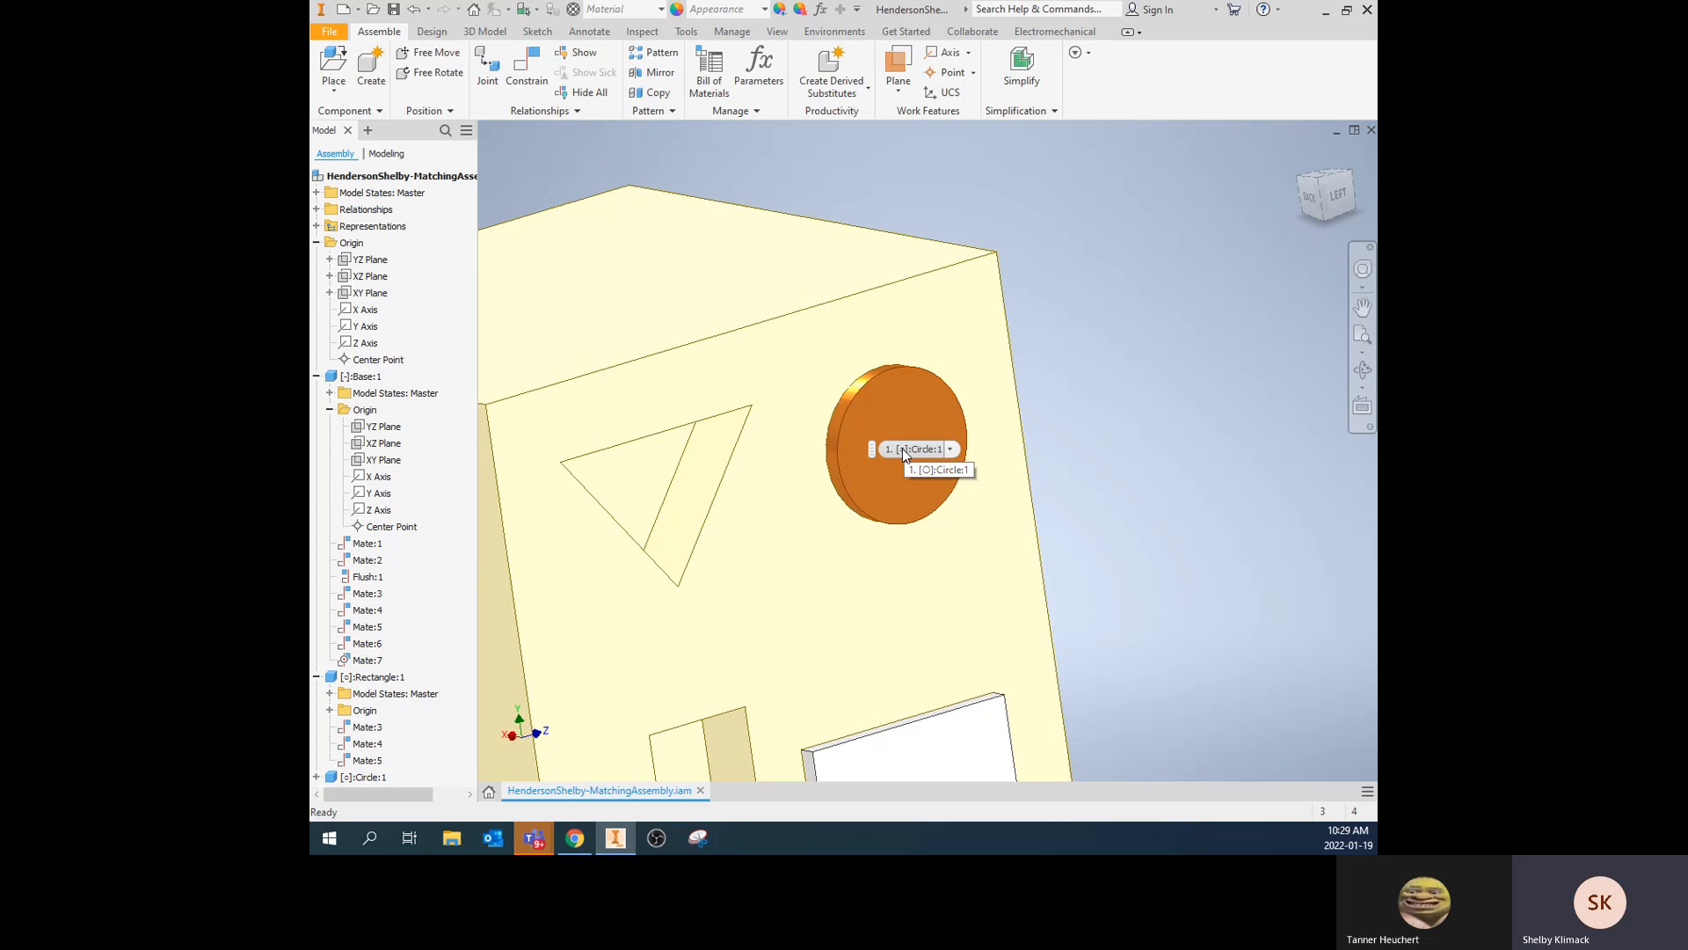
pyautogui.click(846, 410)
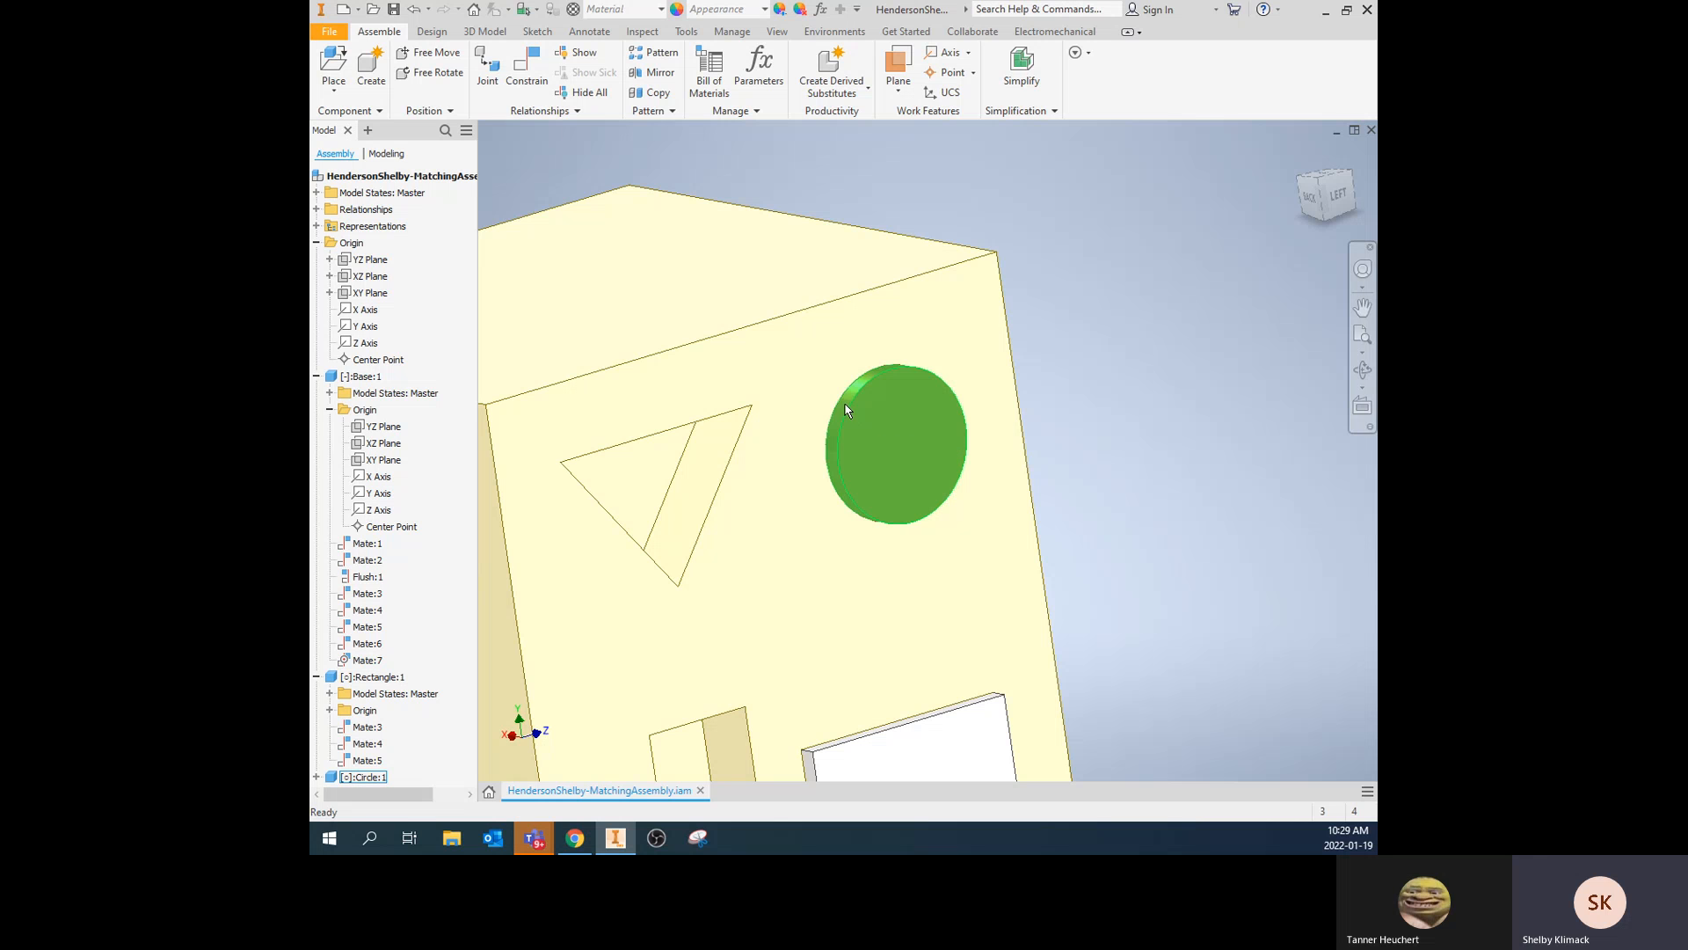
pyautogui.moveTo(871, 430)
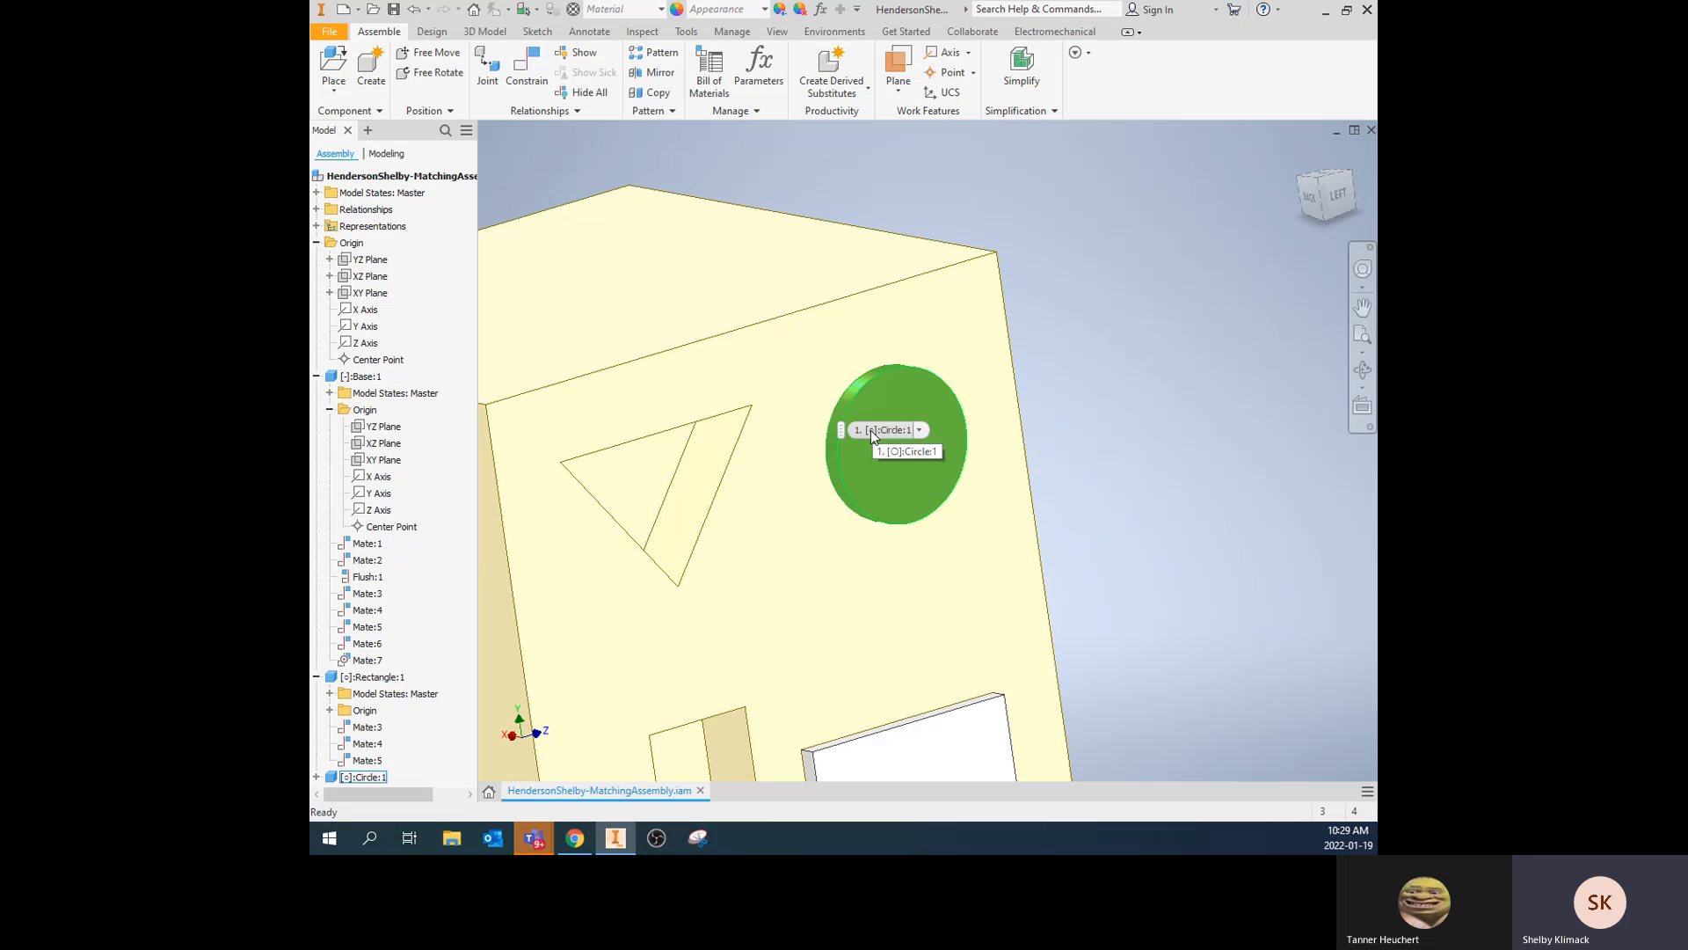
pyautogui.click(873, 433)
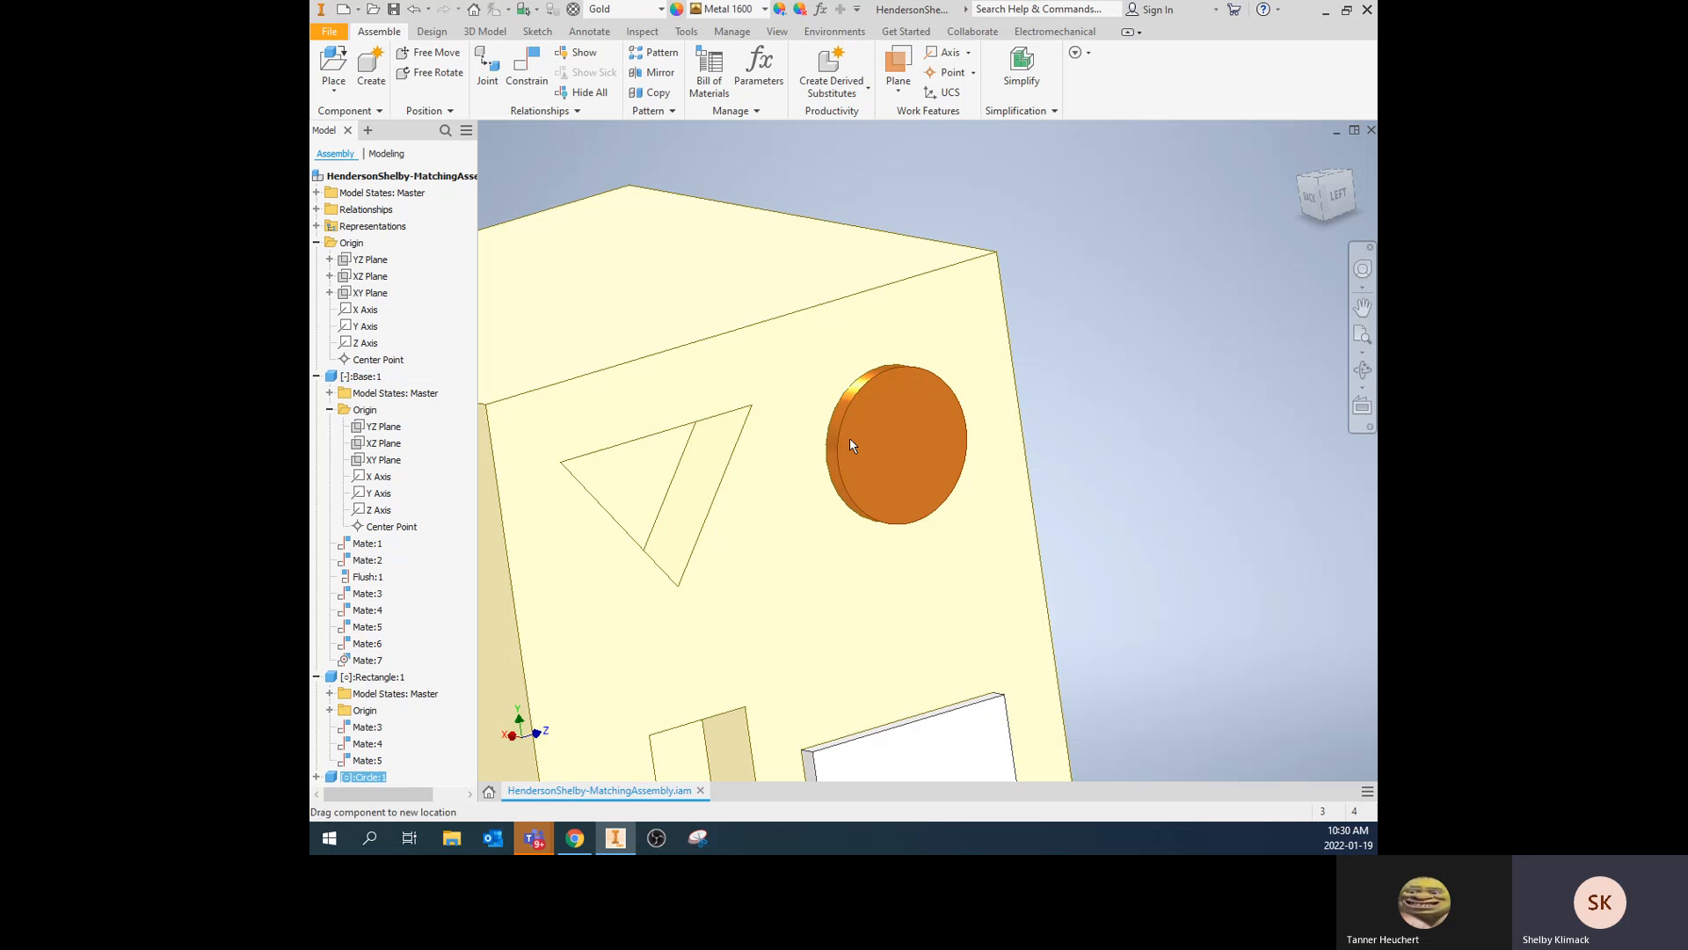
pyautogui.moveTo(947, 466)
pyautogui.mouseDown()
pyautogui.moveTo(865, 414)
pyautogui.moveTo(853, 481)
pyautogui.moveTo(937, 457)
pyautogui.mouseUp()
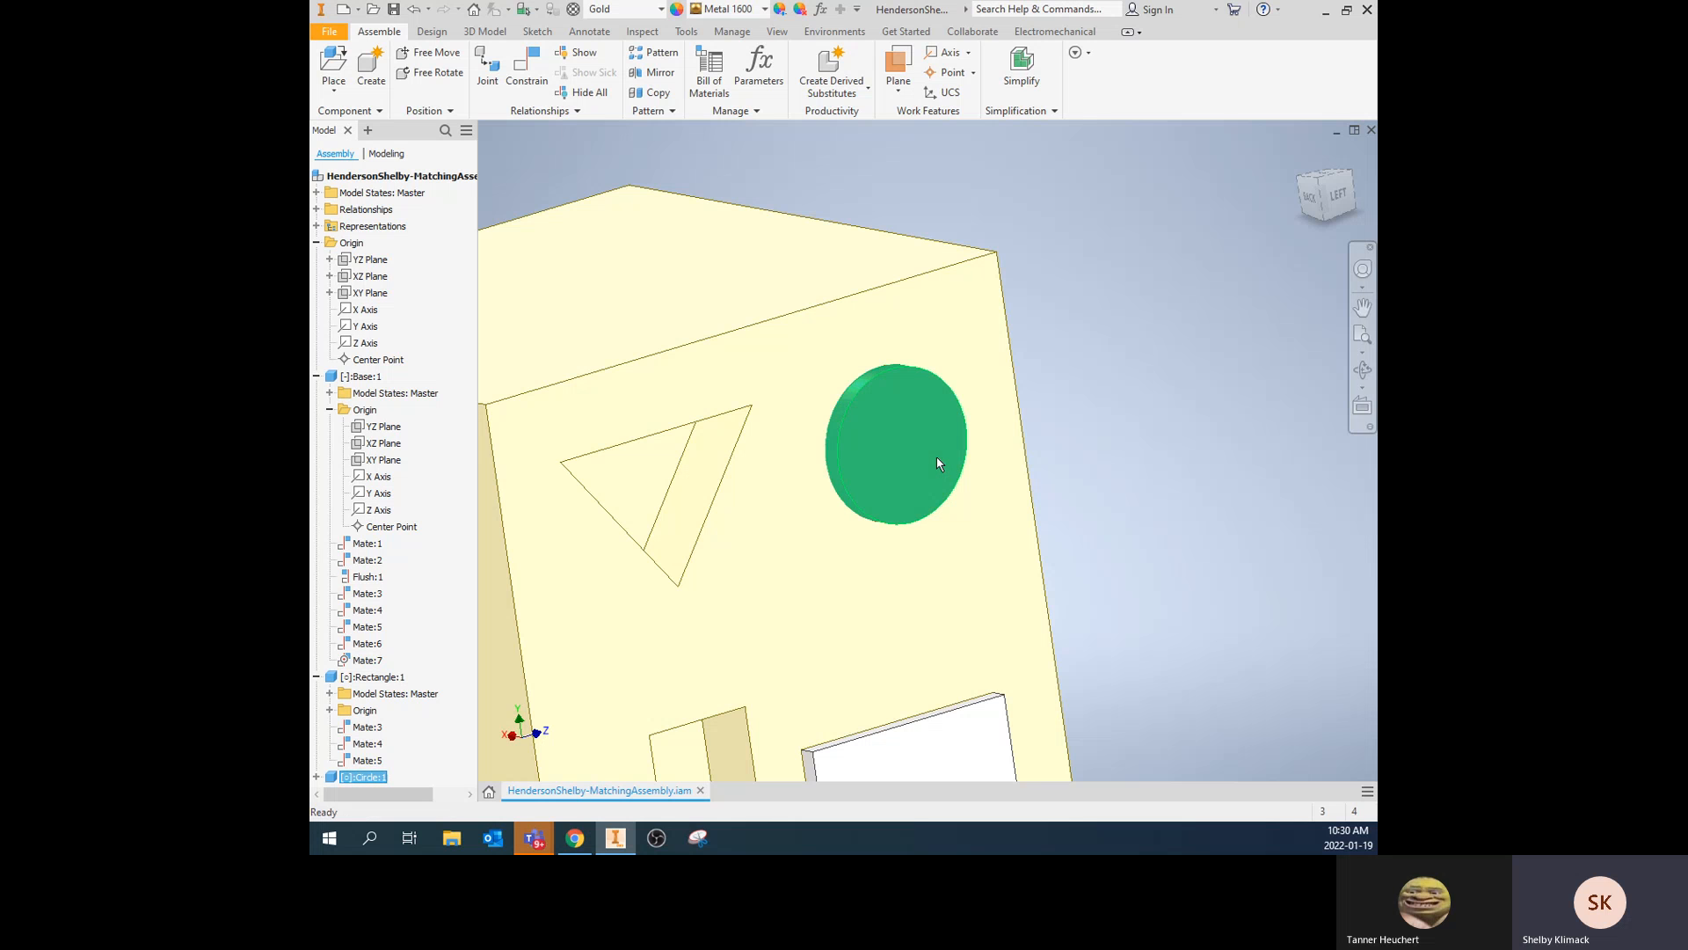
pyautogui.moveTo(878, 388); pyautogui.dragTo(878, 481)
pyautogui.moveTo(940, 411); pyautogui.dragTo(940, 411)
pyautogui.click(1067, 338)
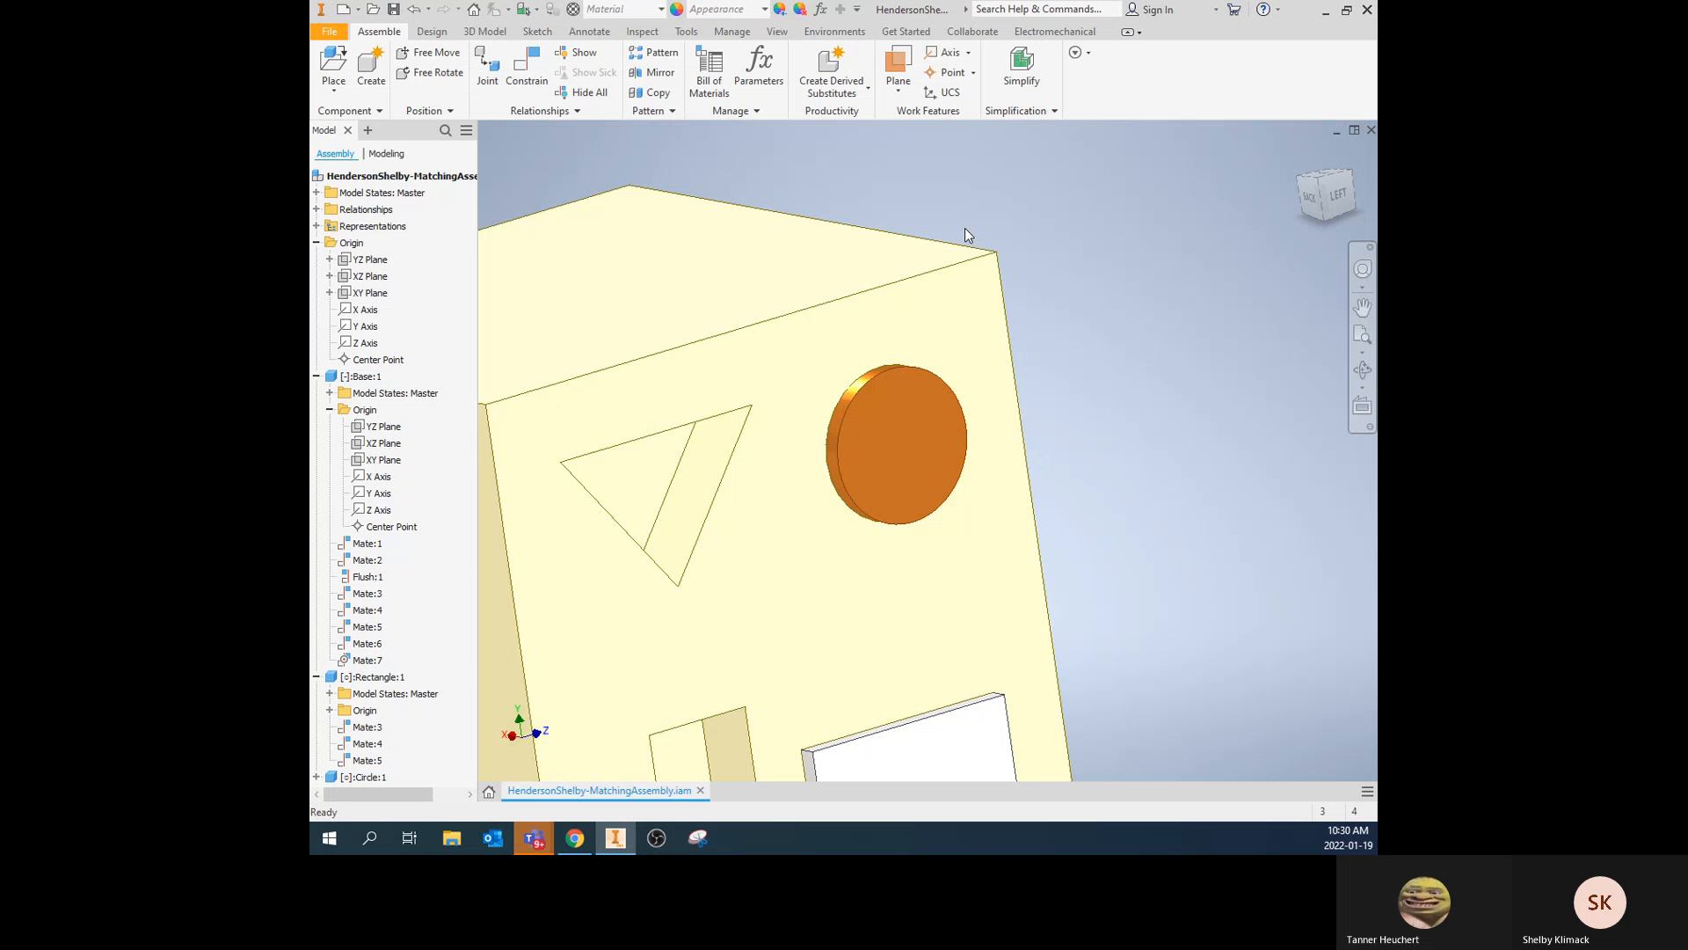
pyautogui.moveTo(1146, 341); pyautogui.dragTo(1203, 331, button='middle')
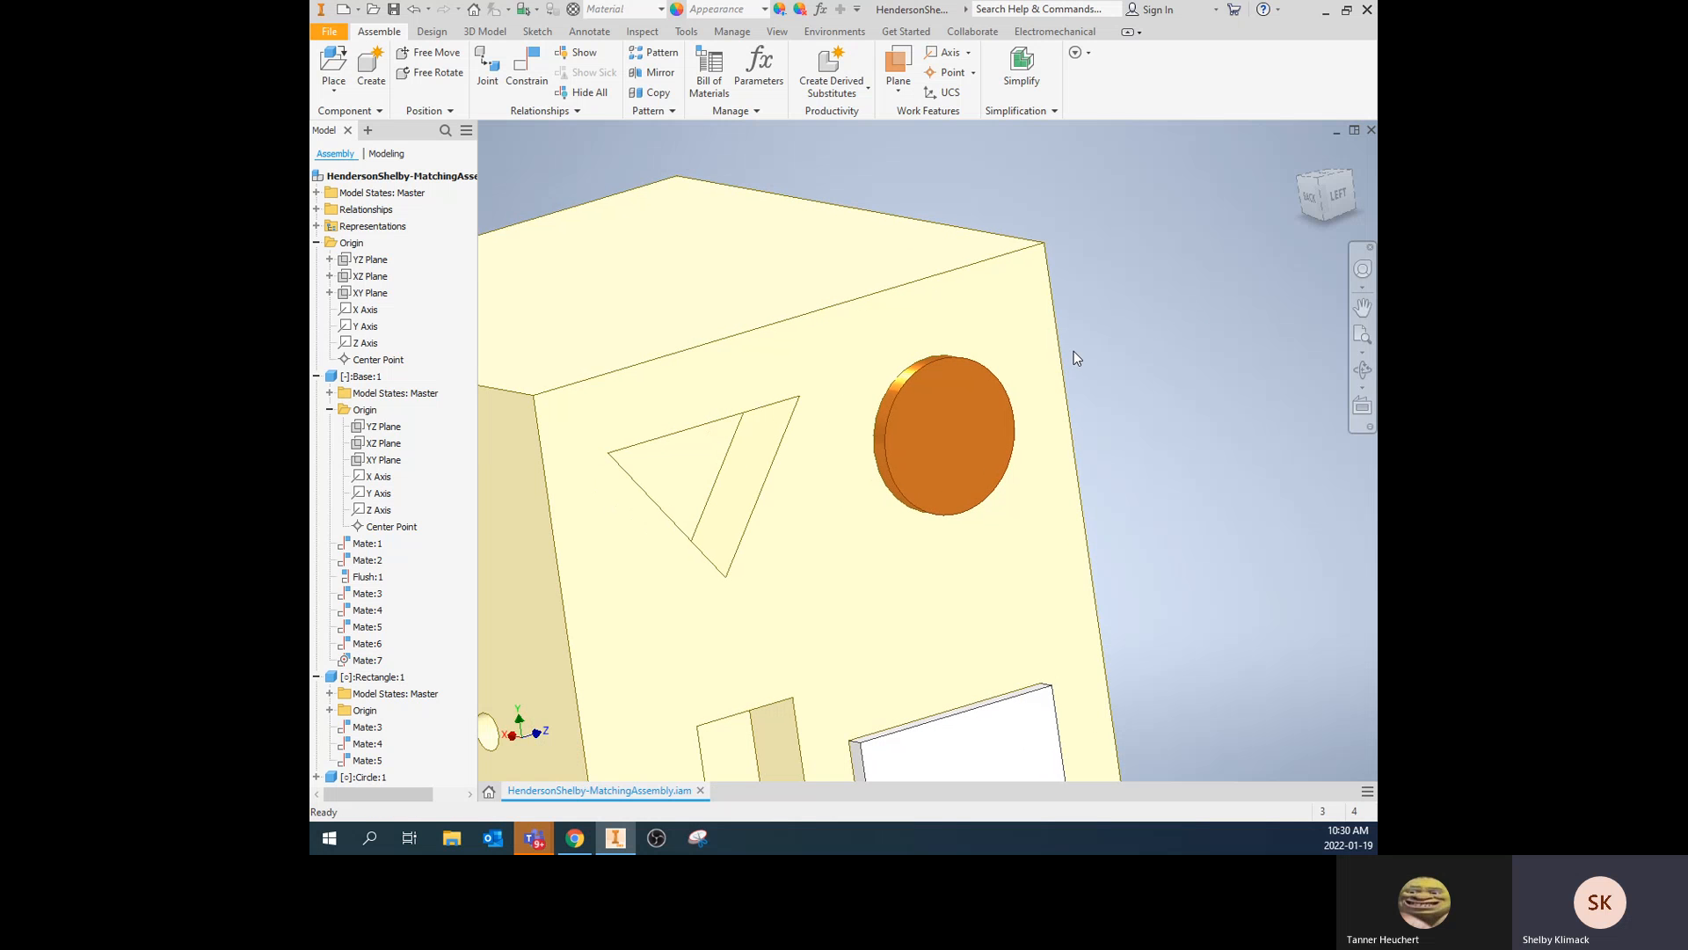
pyautogui.scroll(3, 1110, 326)
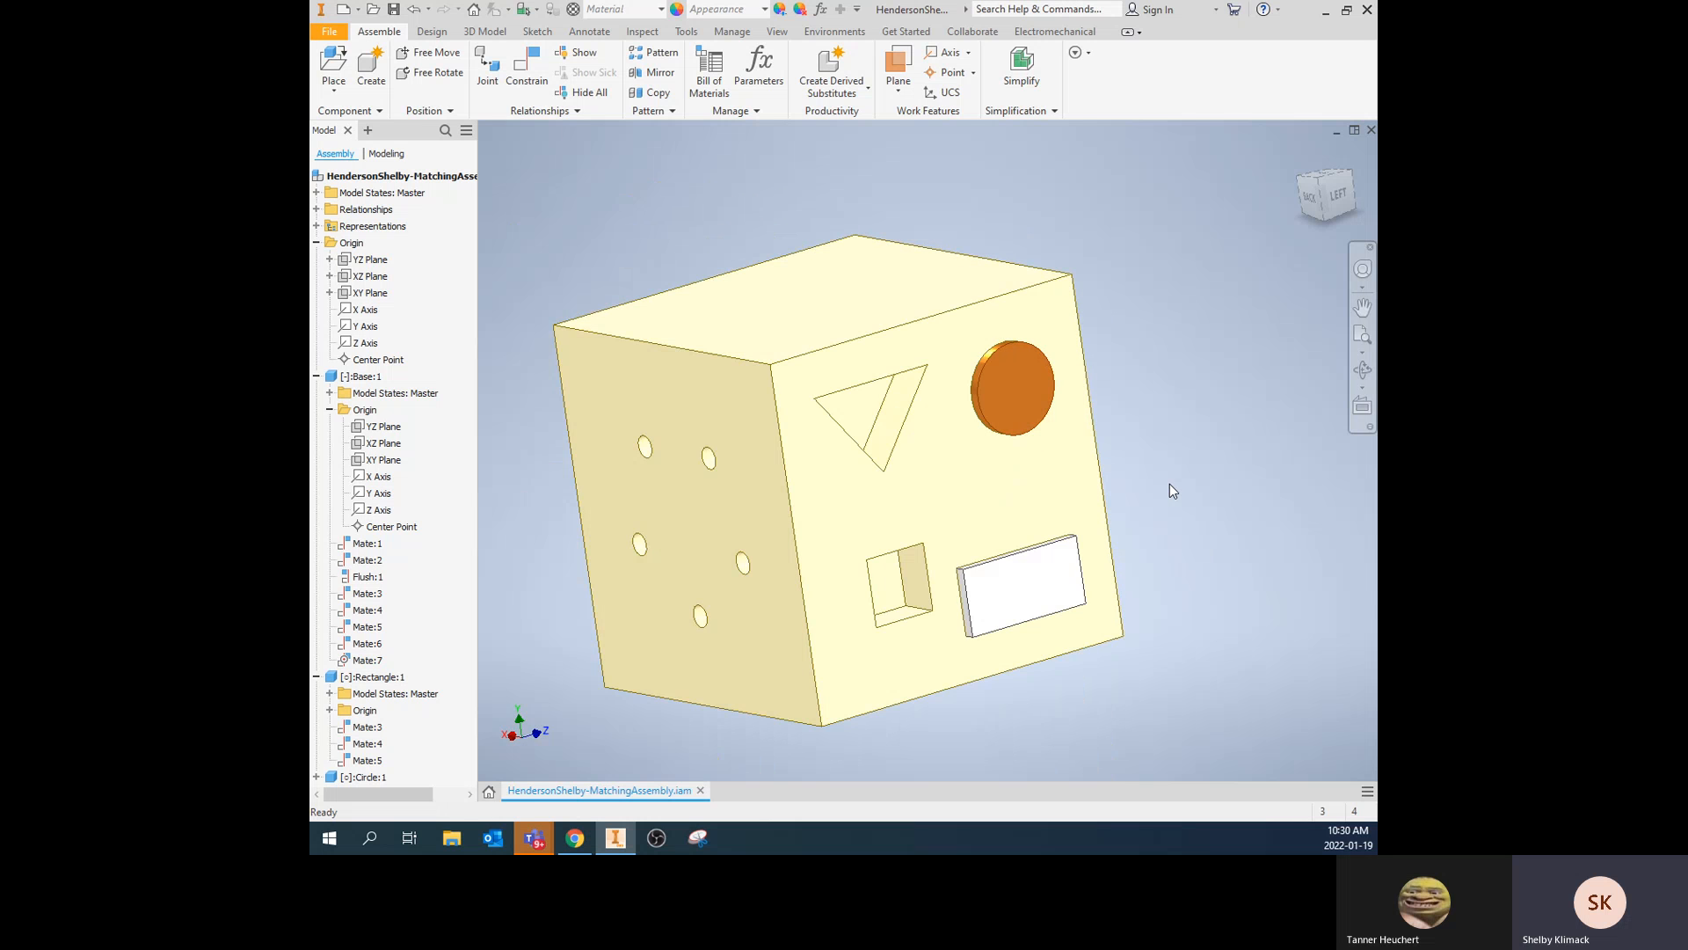
# - Orbit and pan to inspect the cube's empty arc slot, oval slot and round pocket
pyautogui.keyDown('shift'); pyautogui.moveTo(1131, 599); pyautogui.dragTo(836, 651, button='middle'); pyautogui.keyUp('shift')
pyautogui.moveTo(1126, 591); pyautogui.dragTo(722, 571, button='middle')
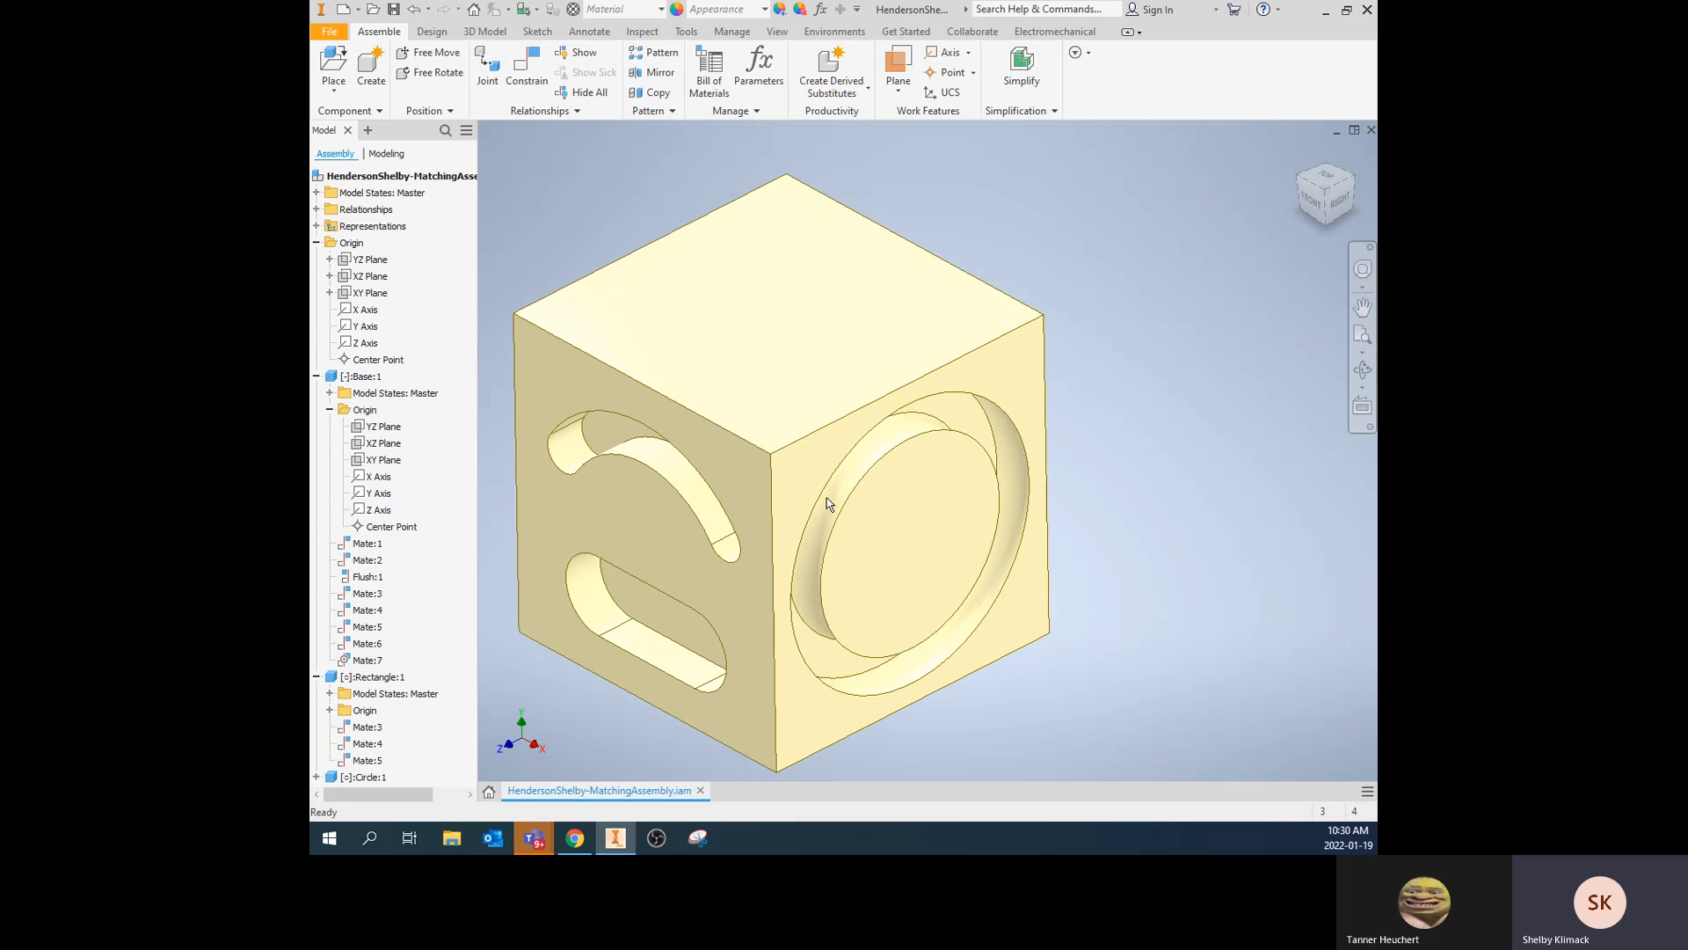
pyautogui.moveTo(828, 552); pyautogui.dragTo(850, 519, button='middle')
pyautogui.moveTo(1097, 471); pyautogui.dragTo(1049, 422, button='middle')
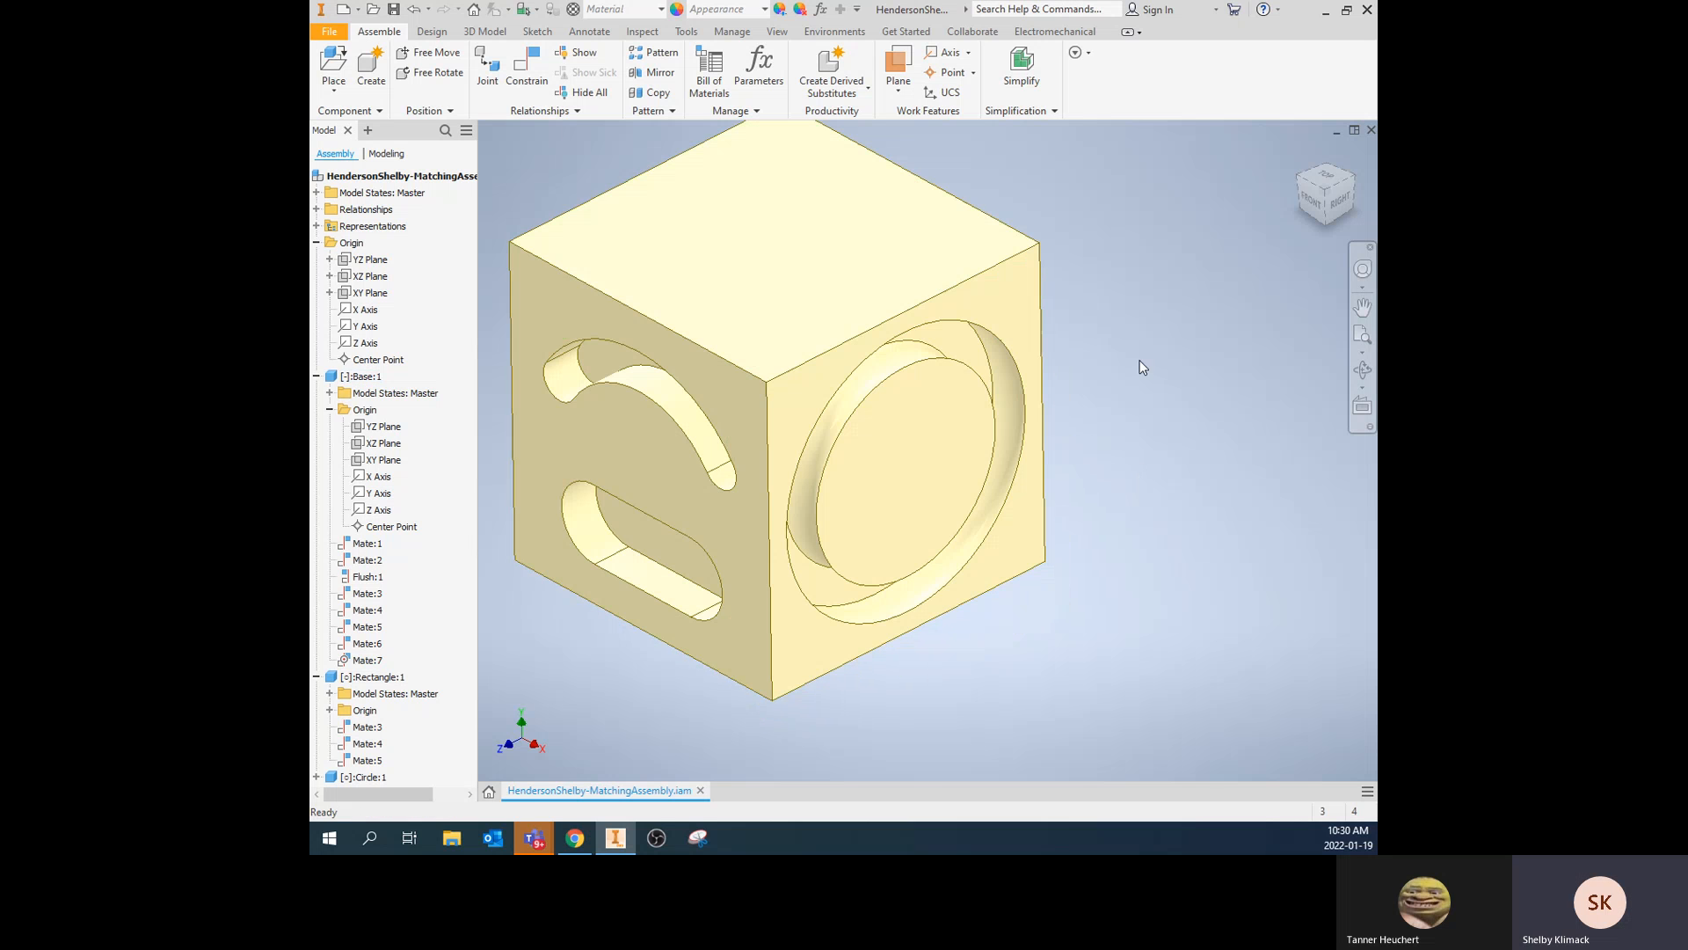
# - Browse Place Component to the OneDrive Gr 10 Essentials 1 - Private > Assemblies > MatchingAssemblyAssignment folder
pyautogui.click(334, 61)
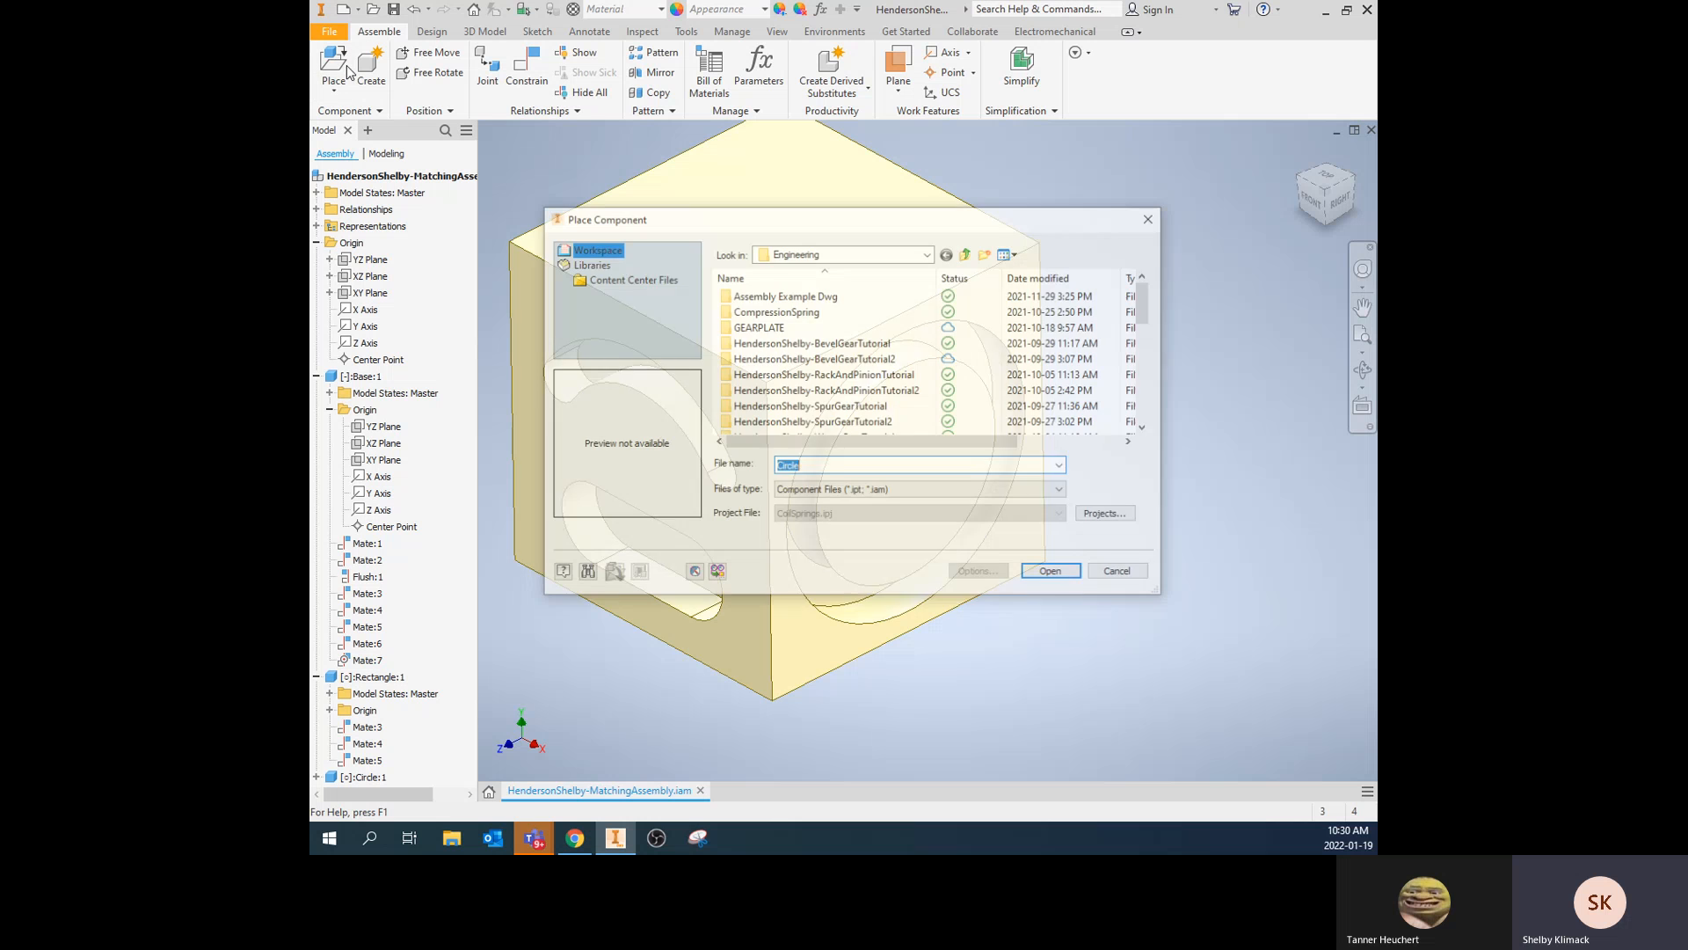
pyautogui.click(844, 253)
pyautogui.click(849, 322)
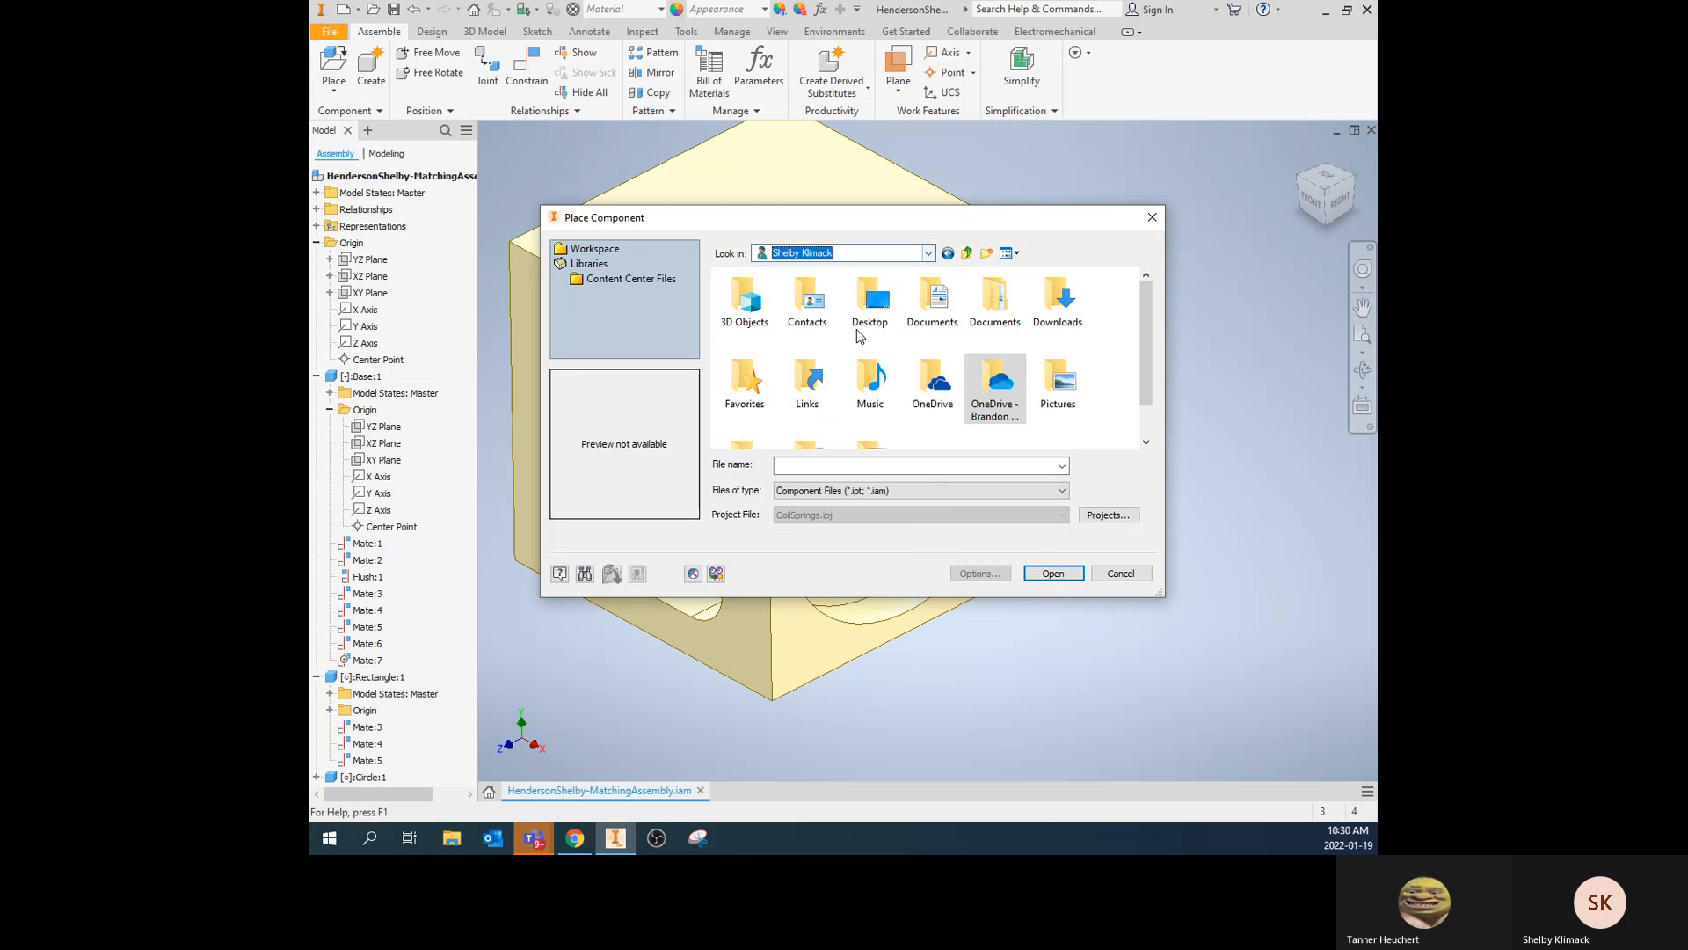
pyautogui.click(857, 253)
pyautogui.click(779, 322)
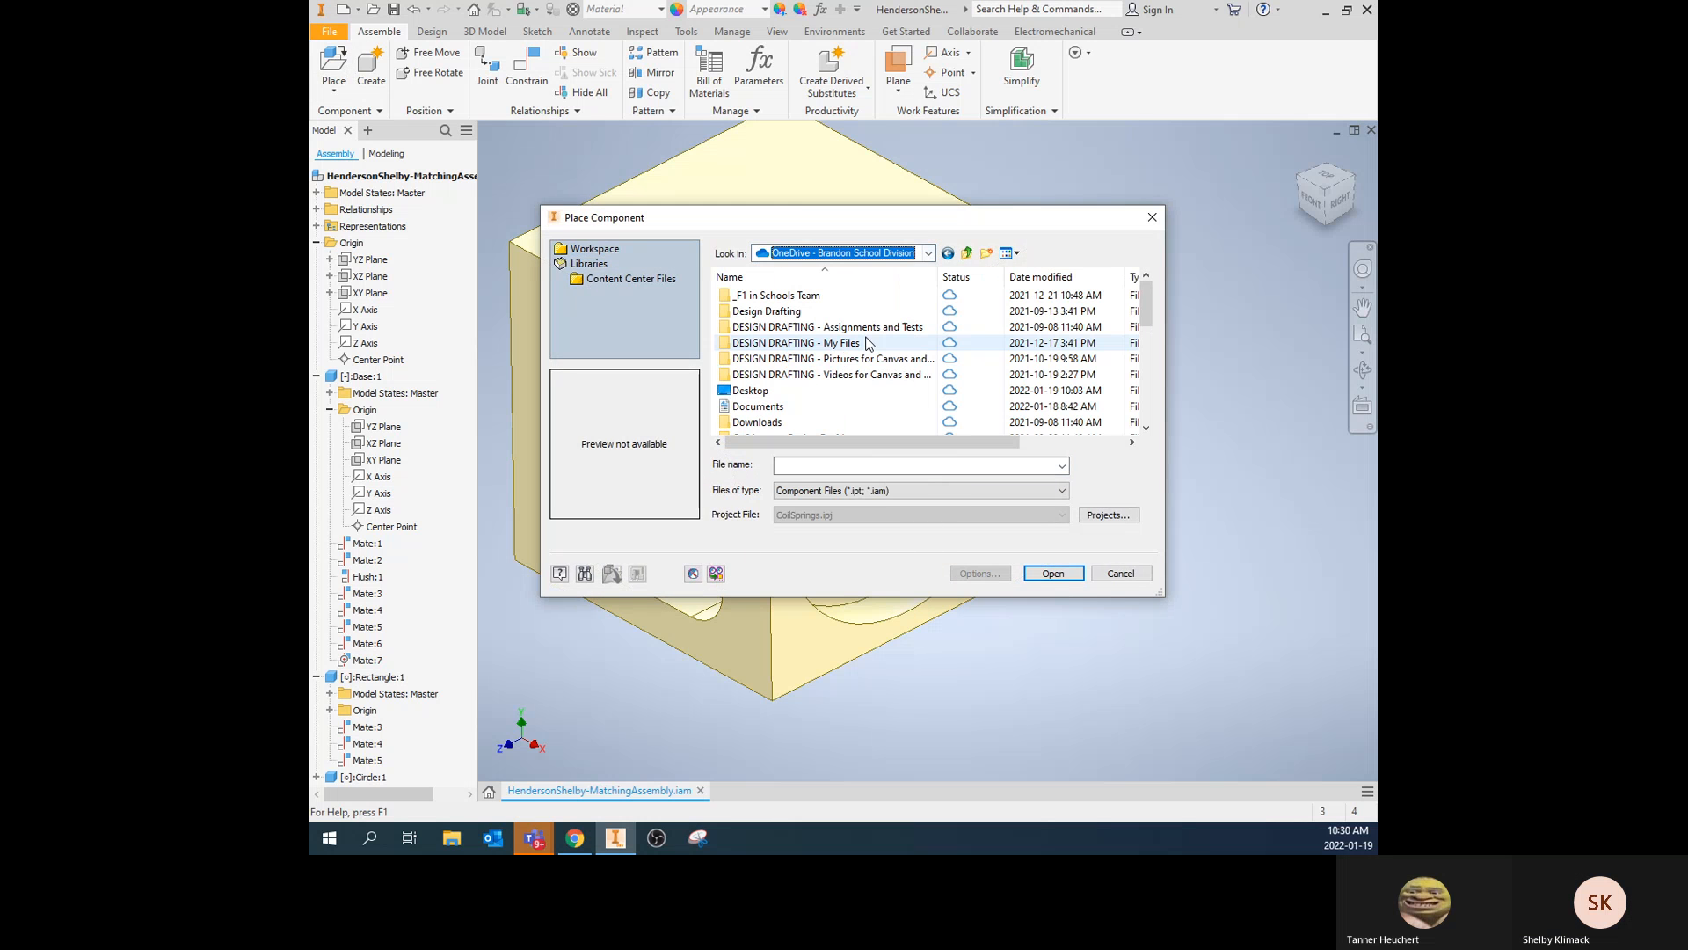
pyautogui.scroll(-2, 787, 352)
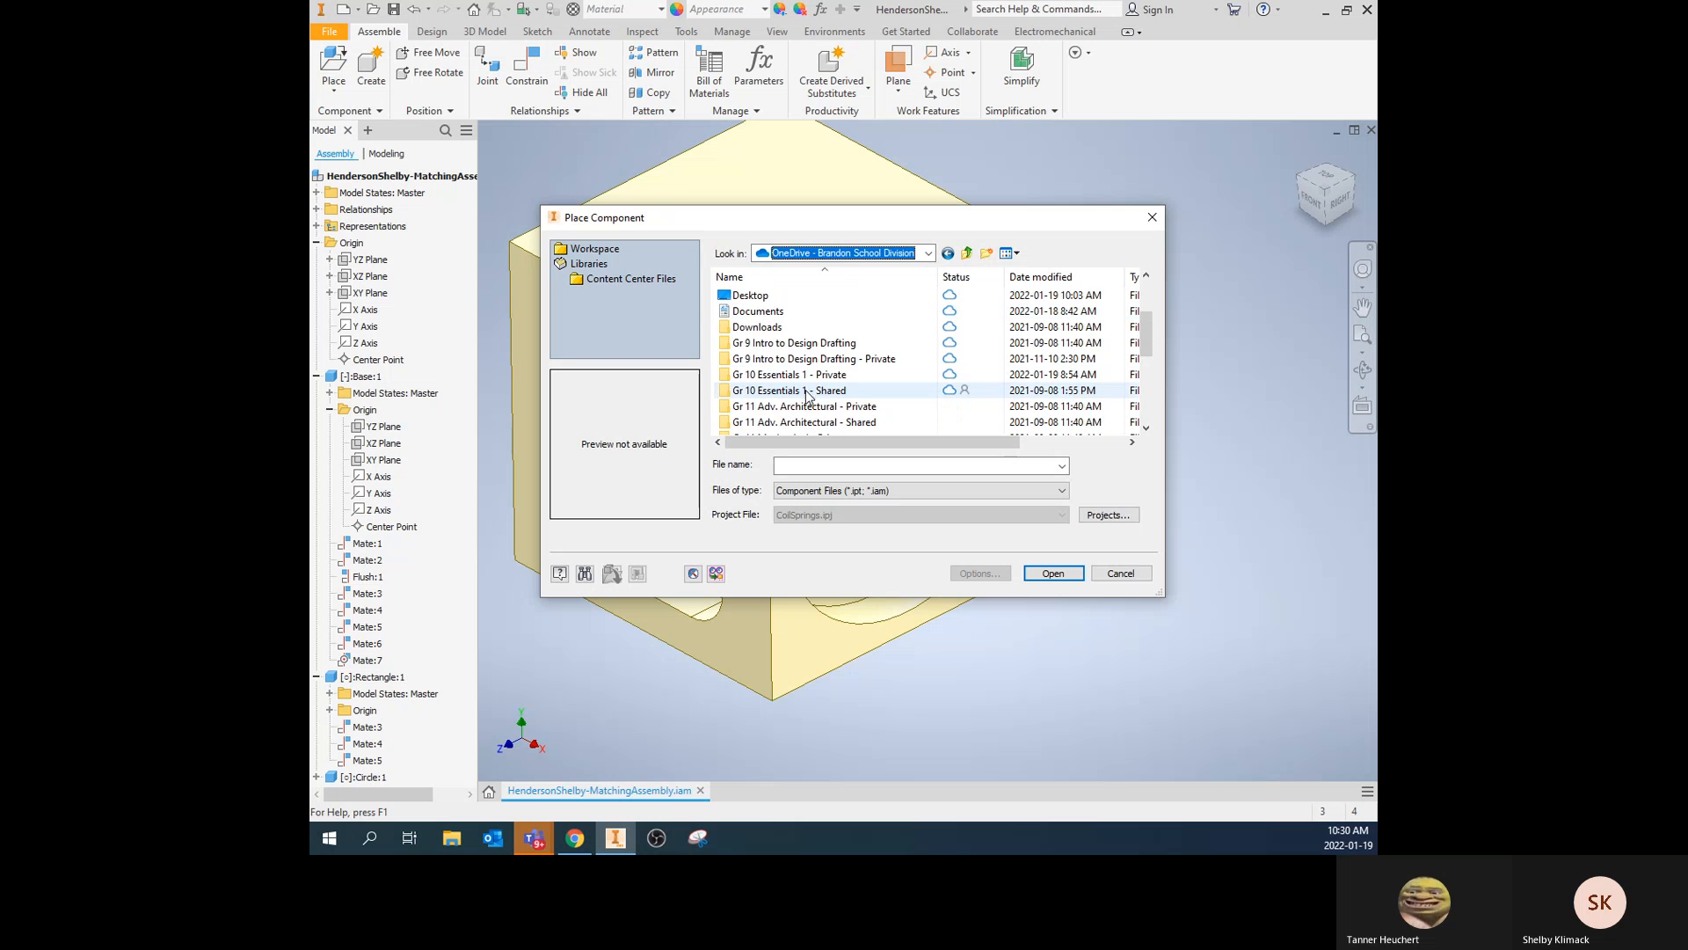
pyautogui.doubleClick(795, 375)
pyautogui.doubleClick(771, 304)
pyautogui.doubleClick(774, 297)
# - Choose the Sphere part and drop it beside the Base:1 cube
pyautogui.scroll(-1, 765, 404)
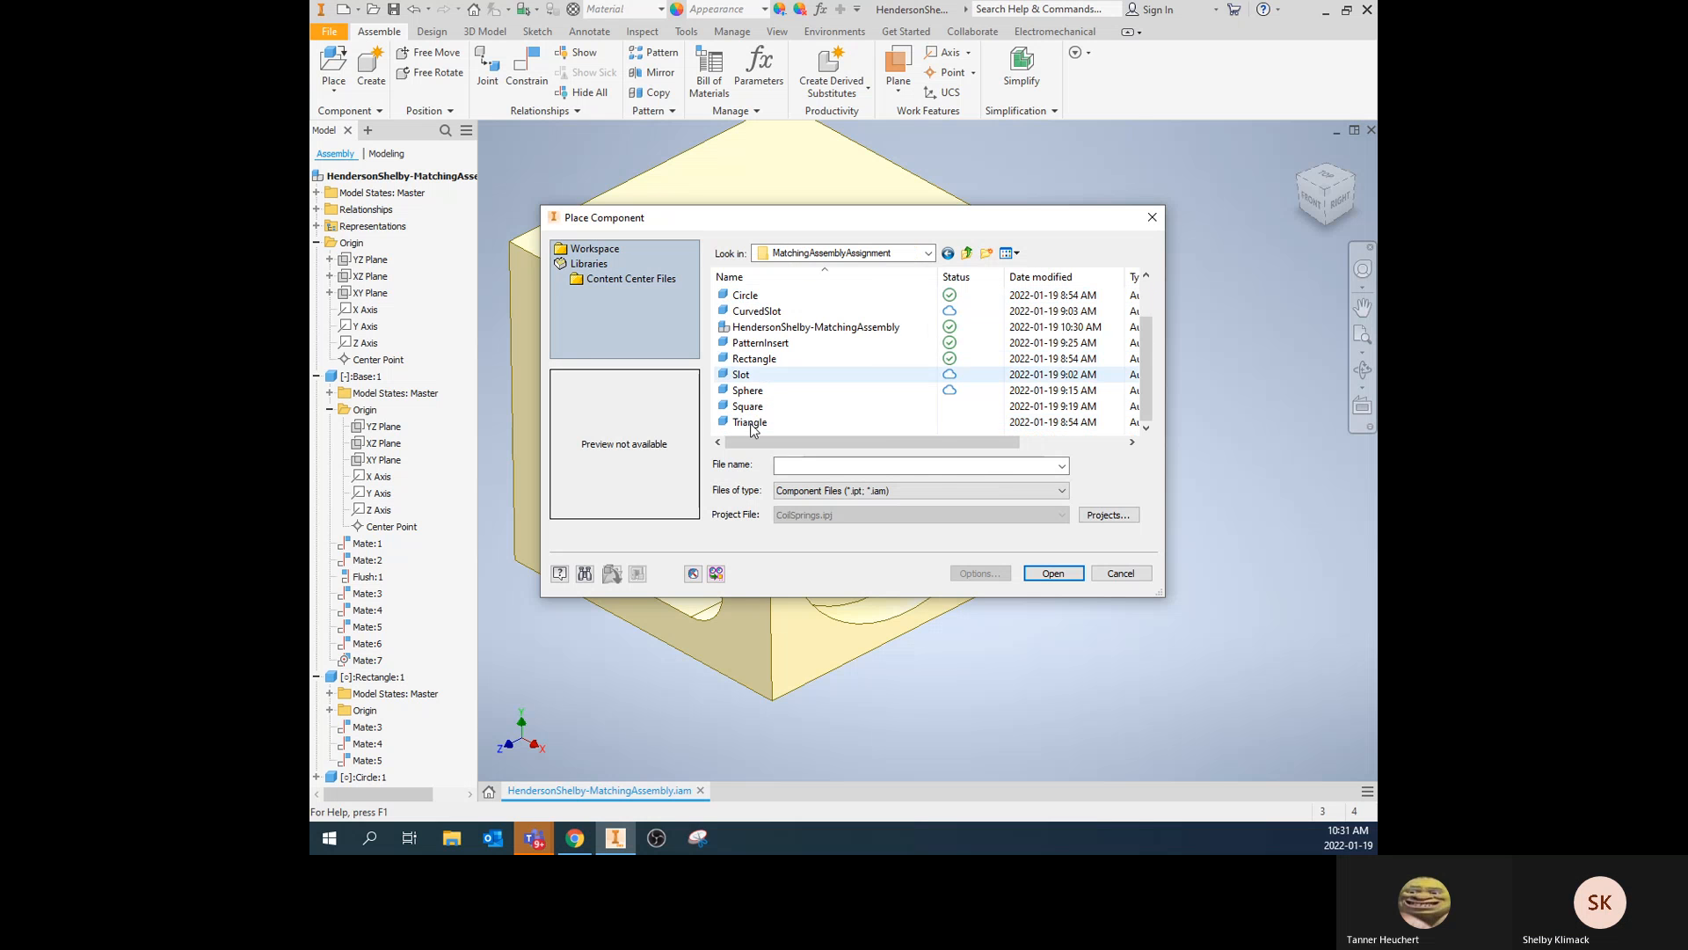
pyautogui.doubleClick(747, 390)
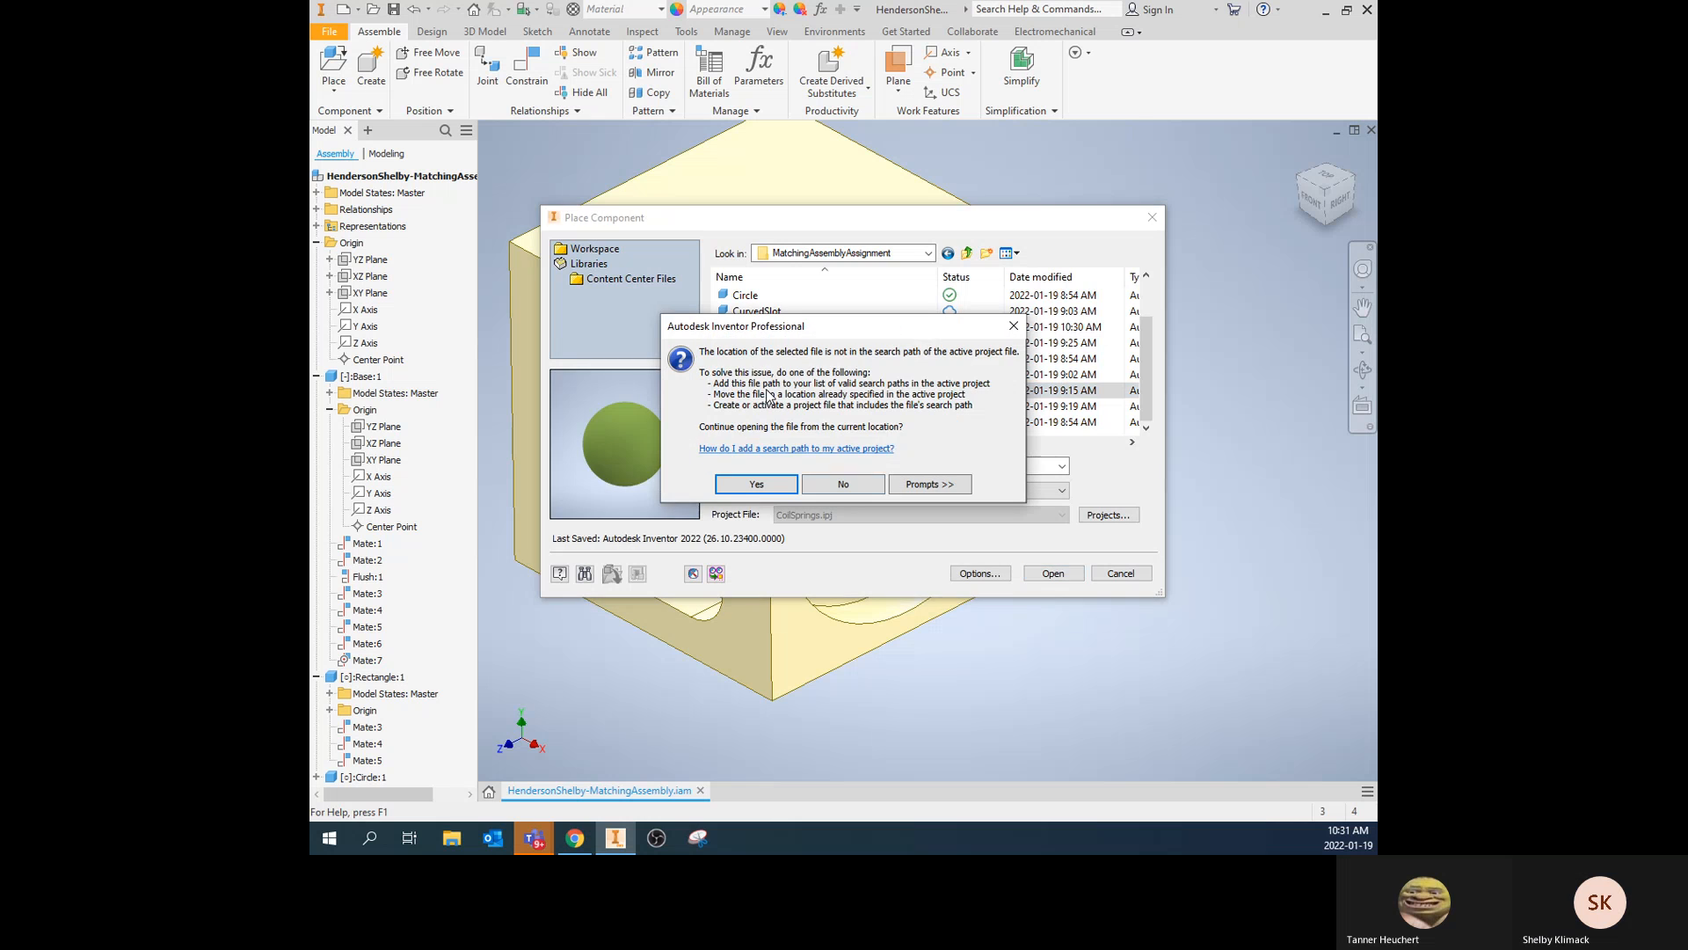
pyautogui.click(758, 483)
pyautogui.rightClick(1156, 488)
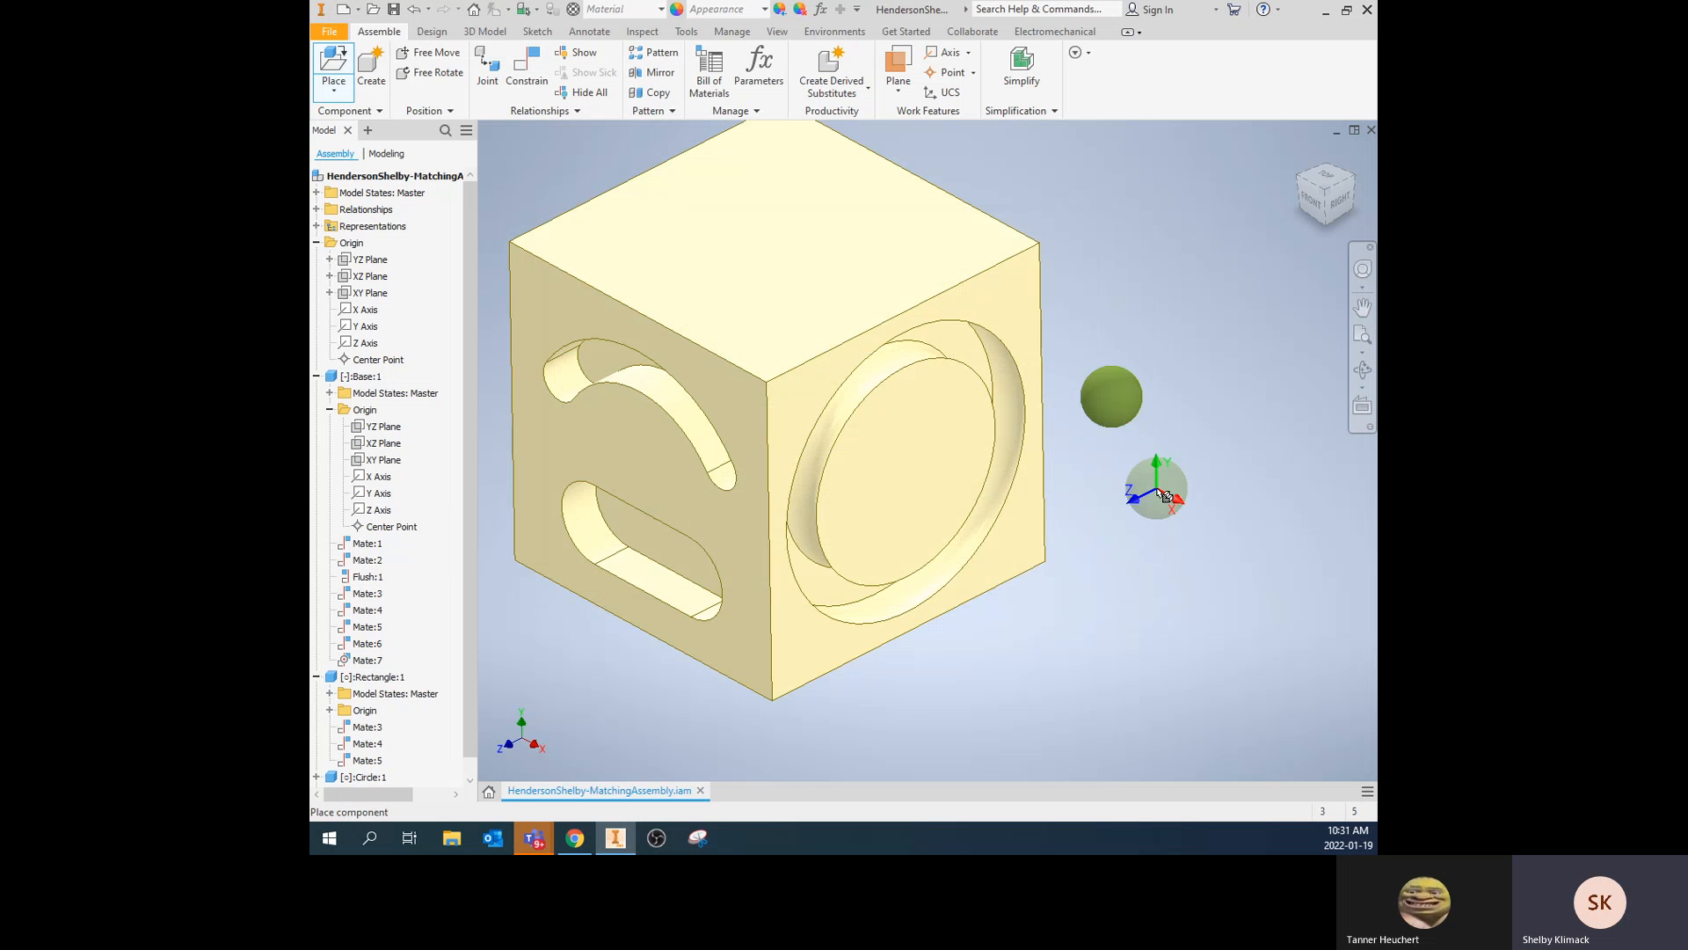
pyautogui.click(1214, 494)
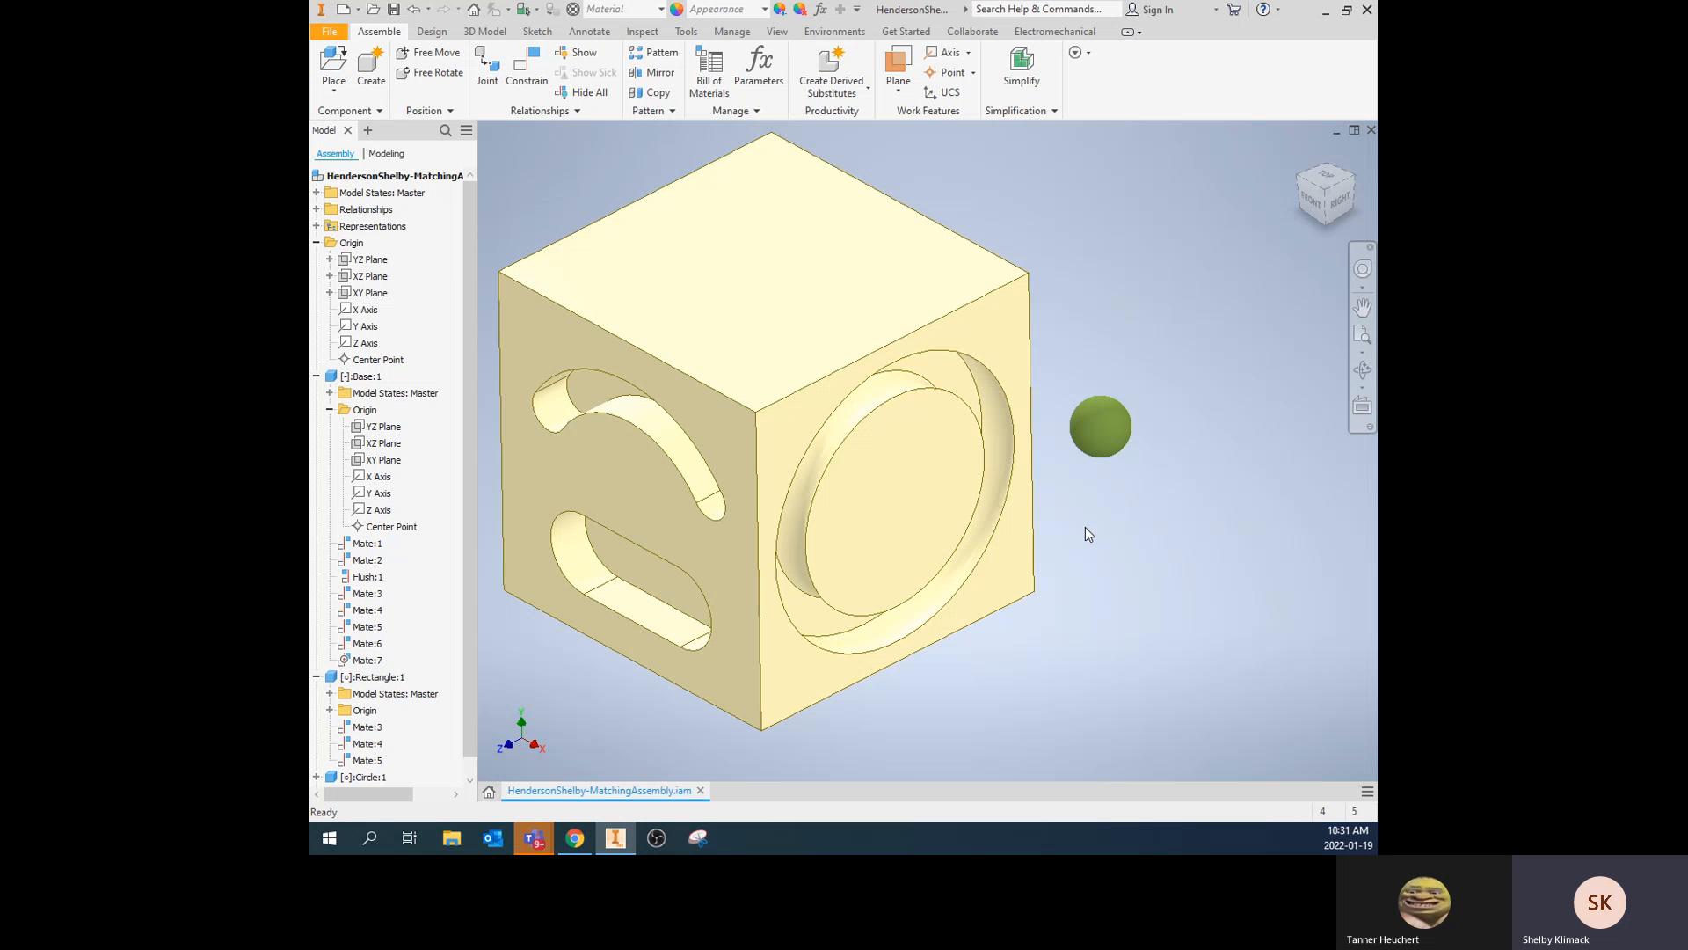
pyautogui.moveTo(1121, 513); pyautogui.dragTo(1147, 510, button='middle')
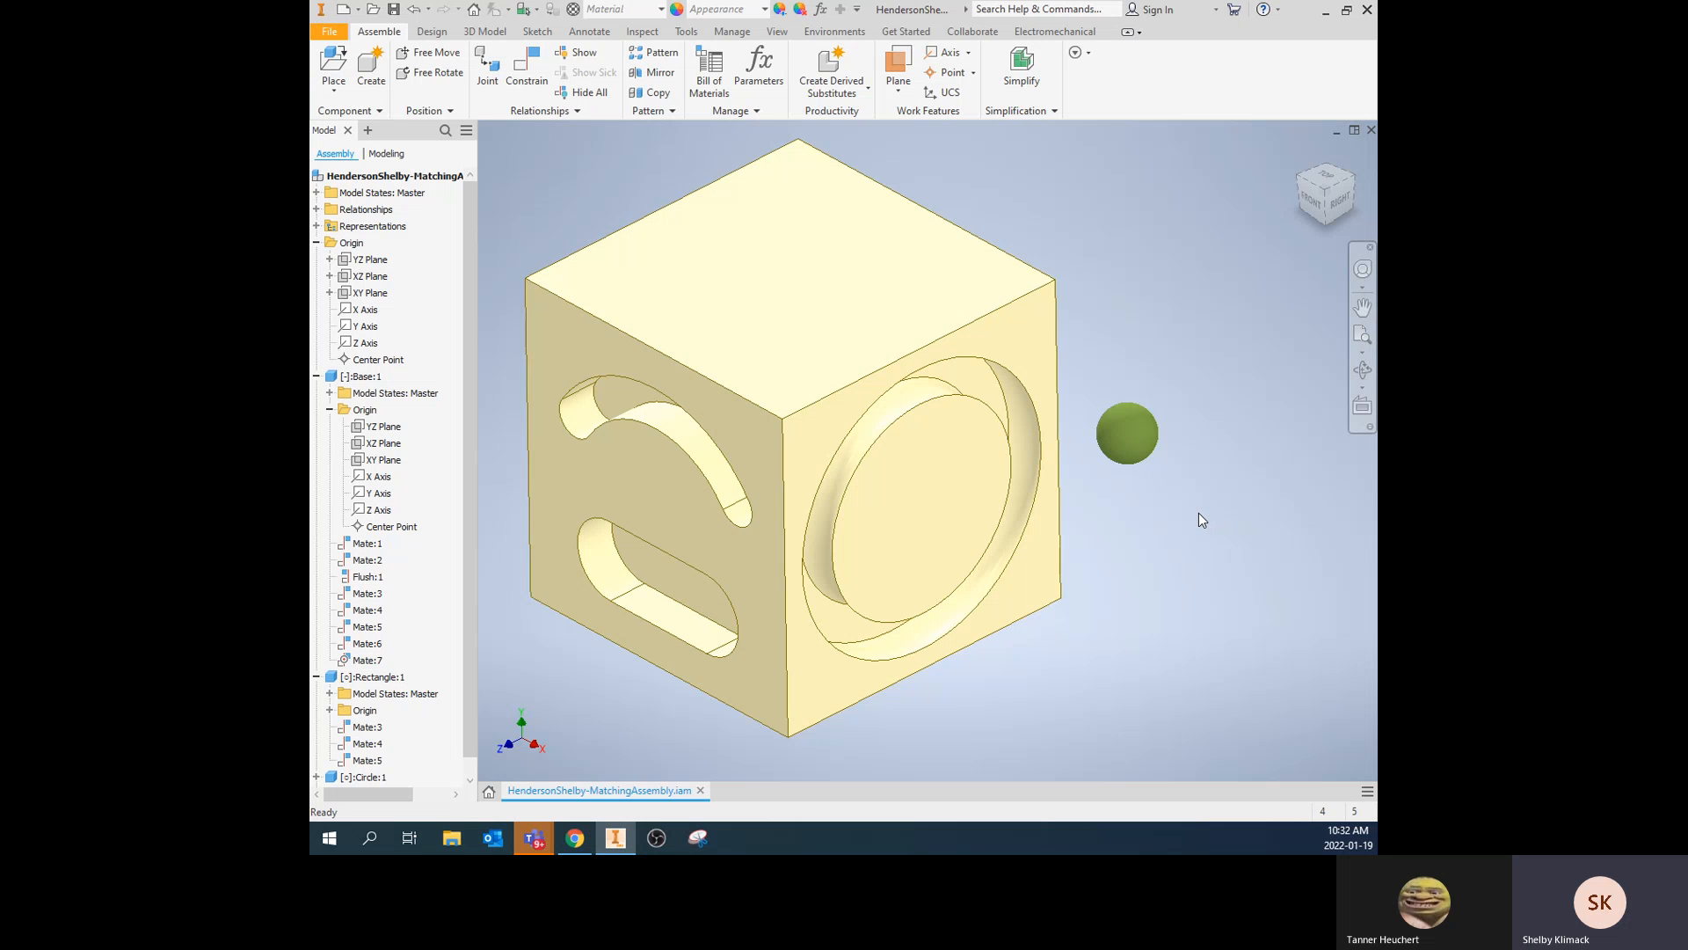
pyautogui.moveTo(1127, 433)
pyautogui.mouseDown()
pyautogui.moveTo(1023, 456)
pyautogui.moveTo(1131, 429)
pyautogui.mouseUp()
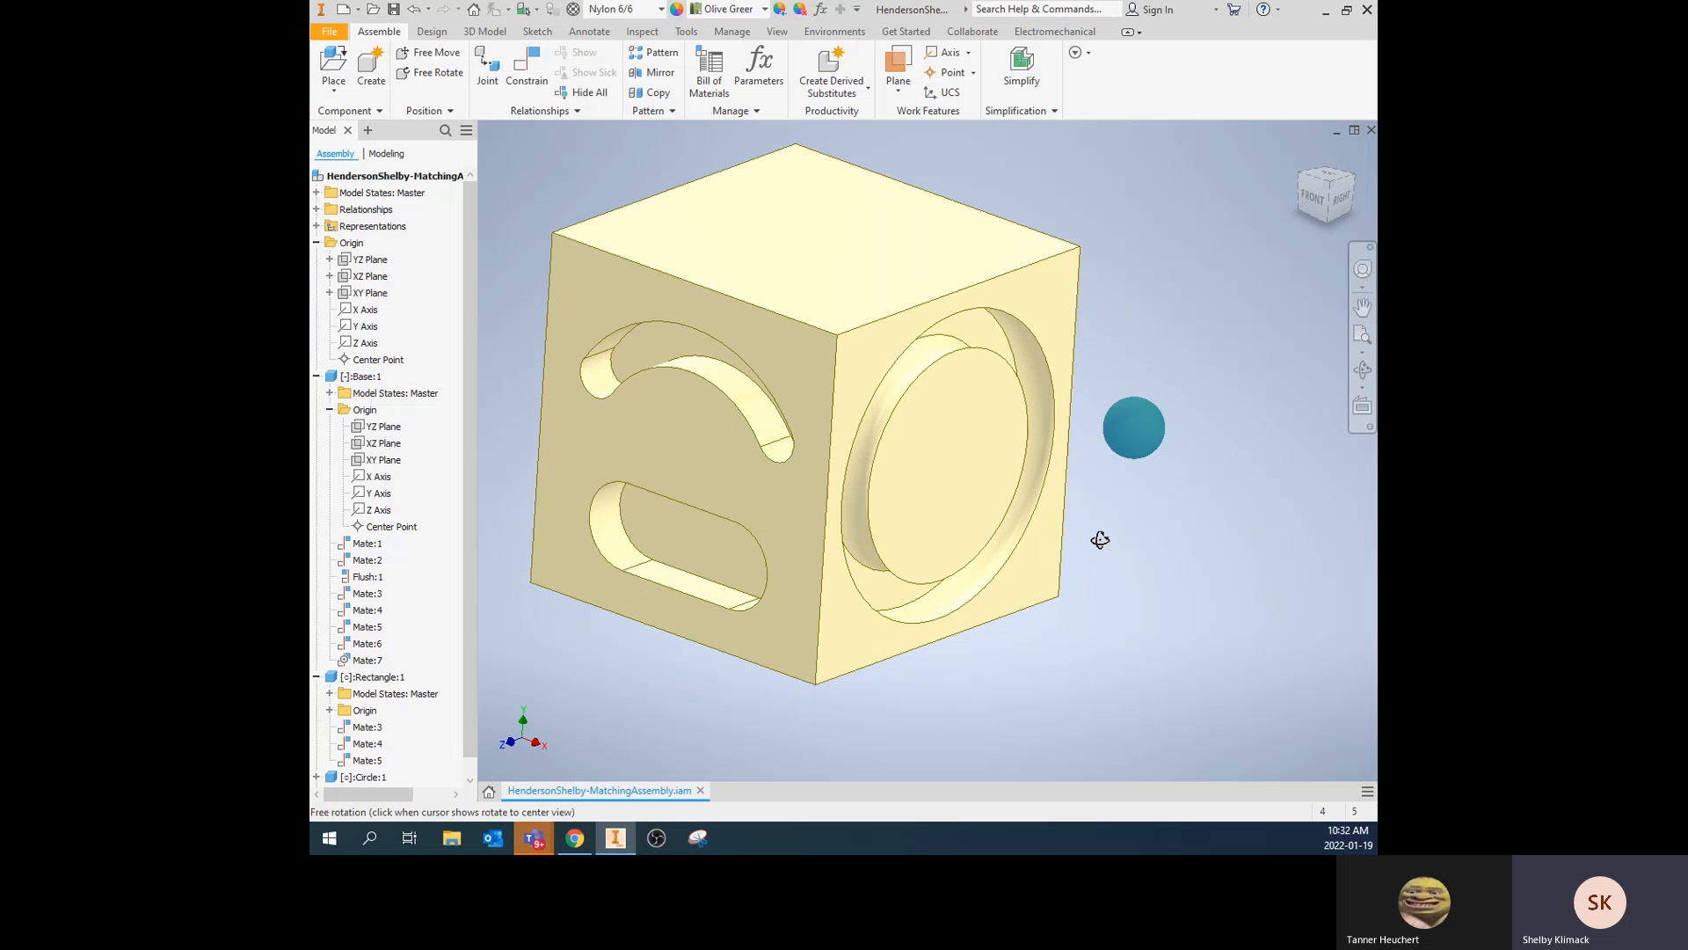
pyautogui.scroll(4, 1075, 388)
pyautogui.scroll(3, 1055, 368)
pyautogui.scroll(-1, 985, 343)
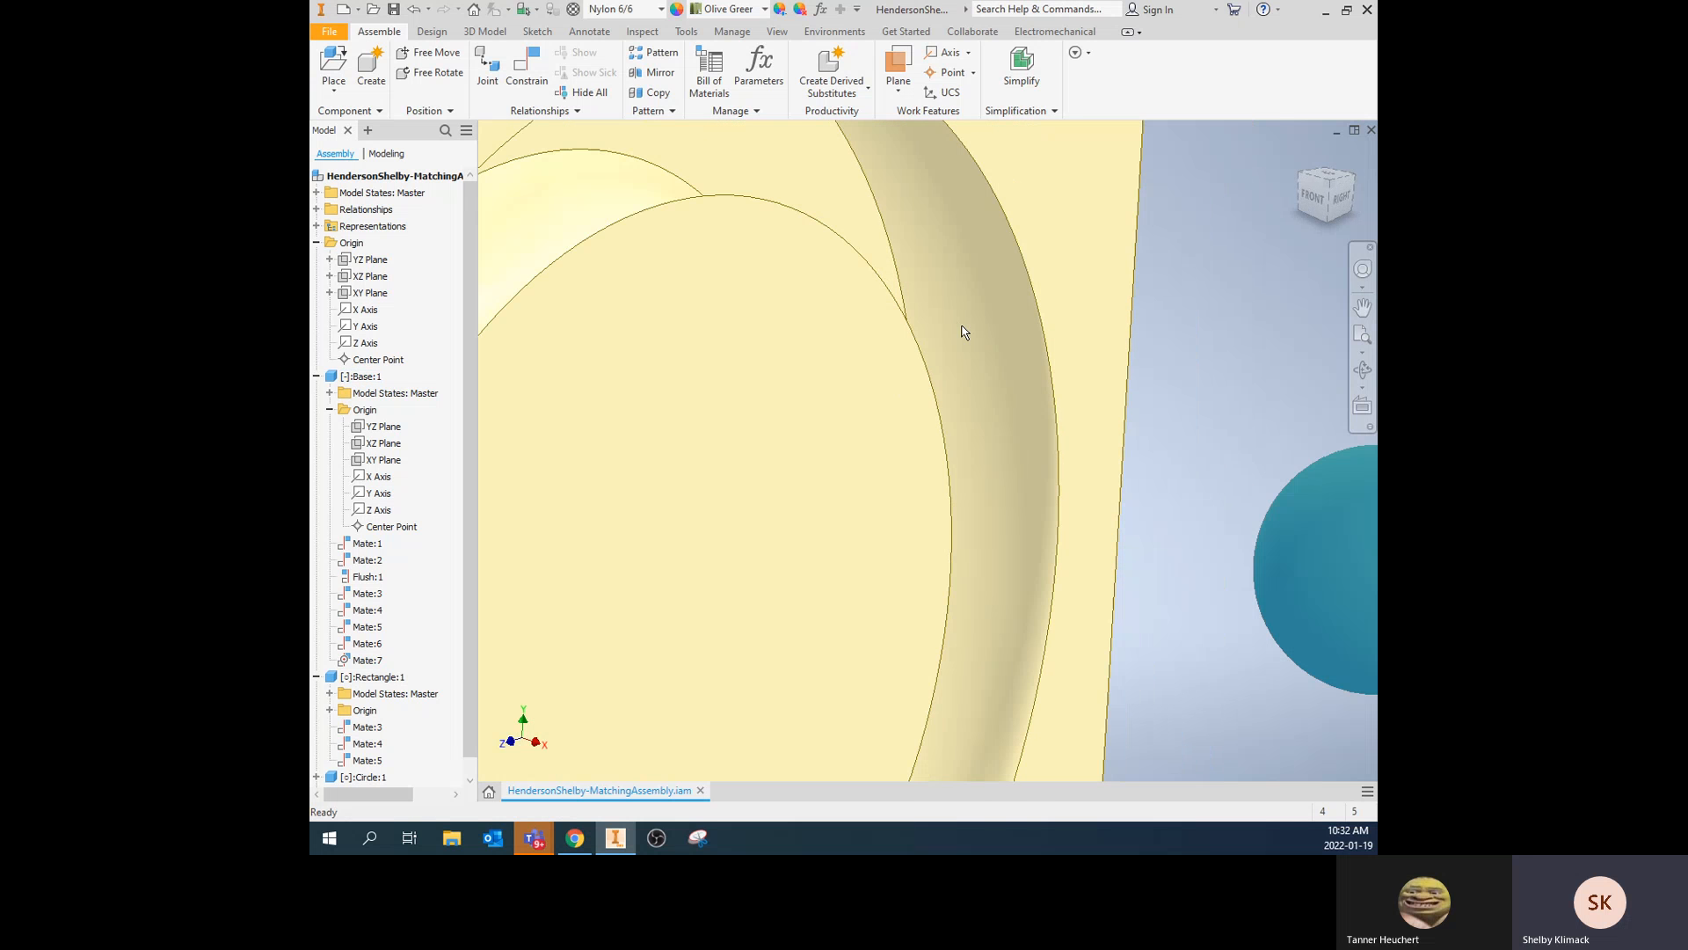
pyautogui.moveTo(790, 285); pyautogui.dragTo(965, 364, button='middle')
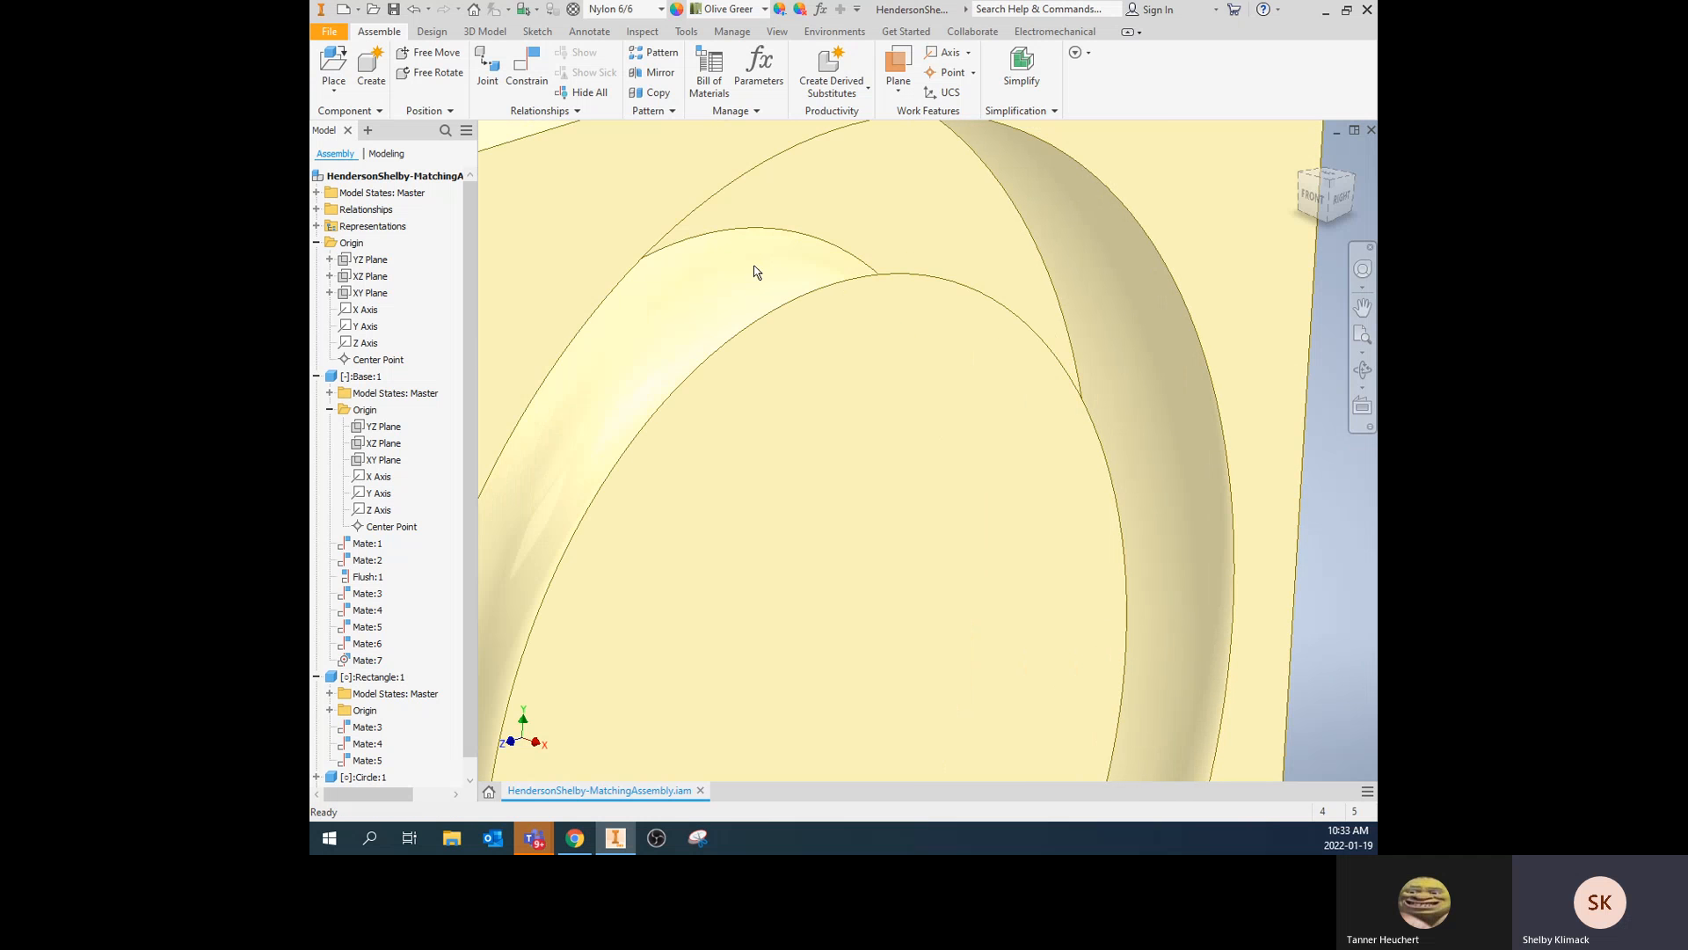
pyautogui.keyDown('shift'); pyautogui.moveTo(942, 275); pyautogui.dragTo(923, 331, button='middle'); pyautogui.keyUp('shift')
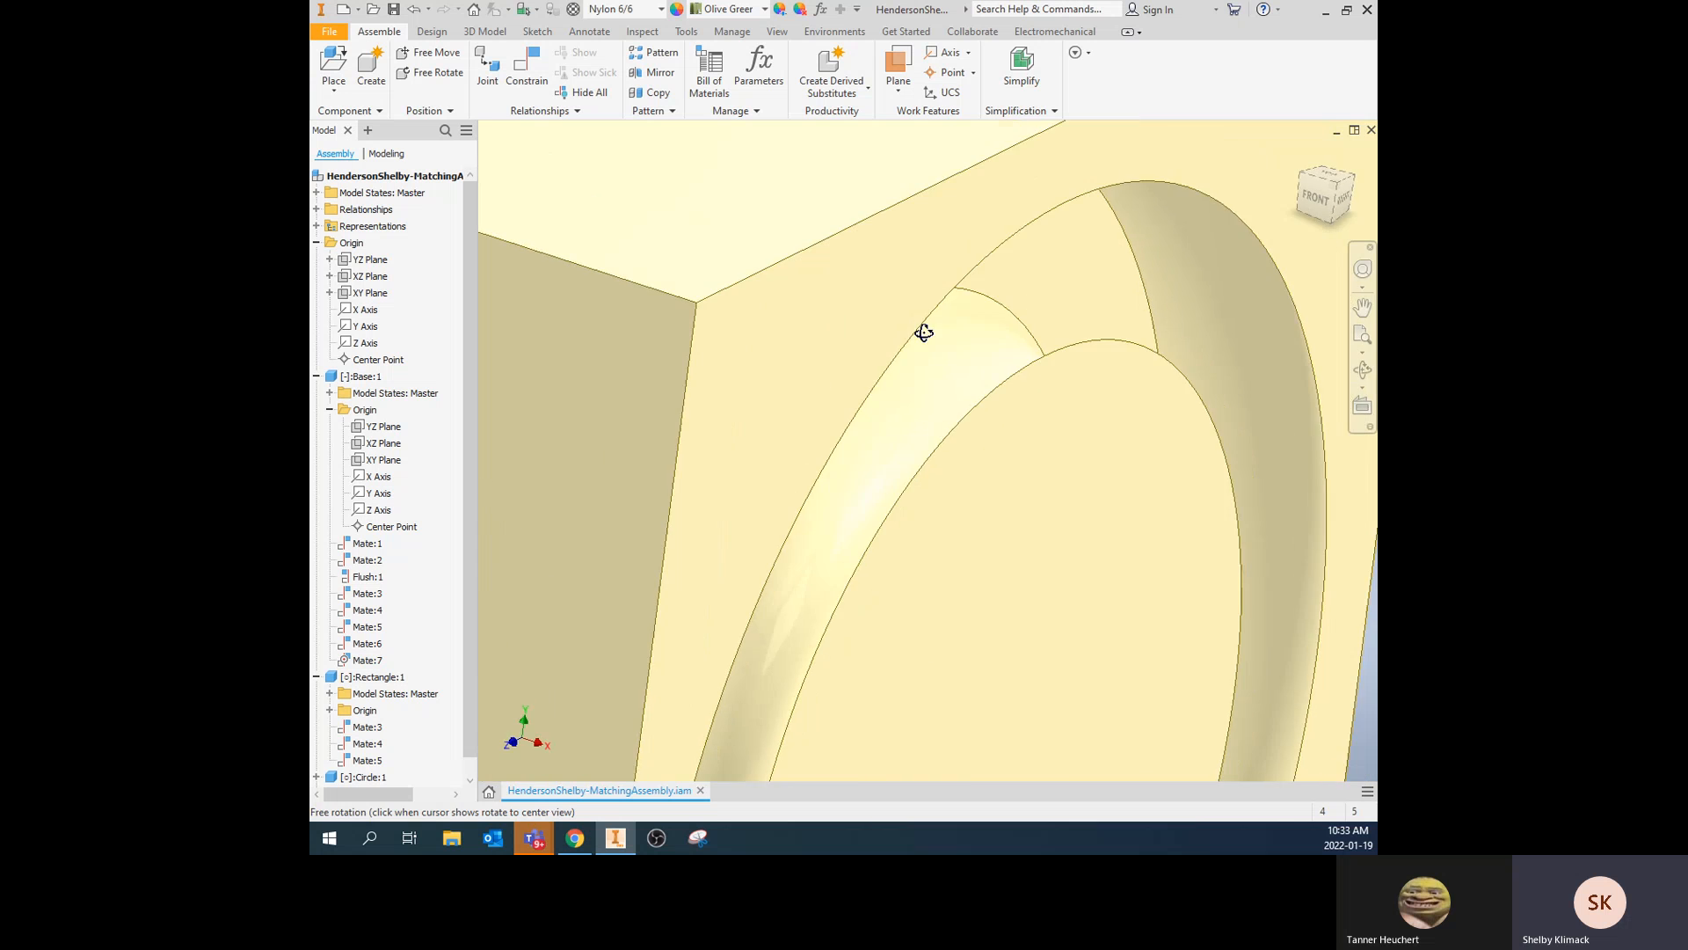
pyautogui.scroll(-6, 1042, 374)
pyautogui.moveTo(1115, 418); pyautogui.dragTo(1033, 425, button='middle')
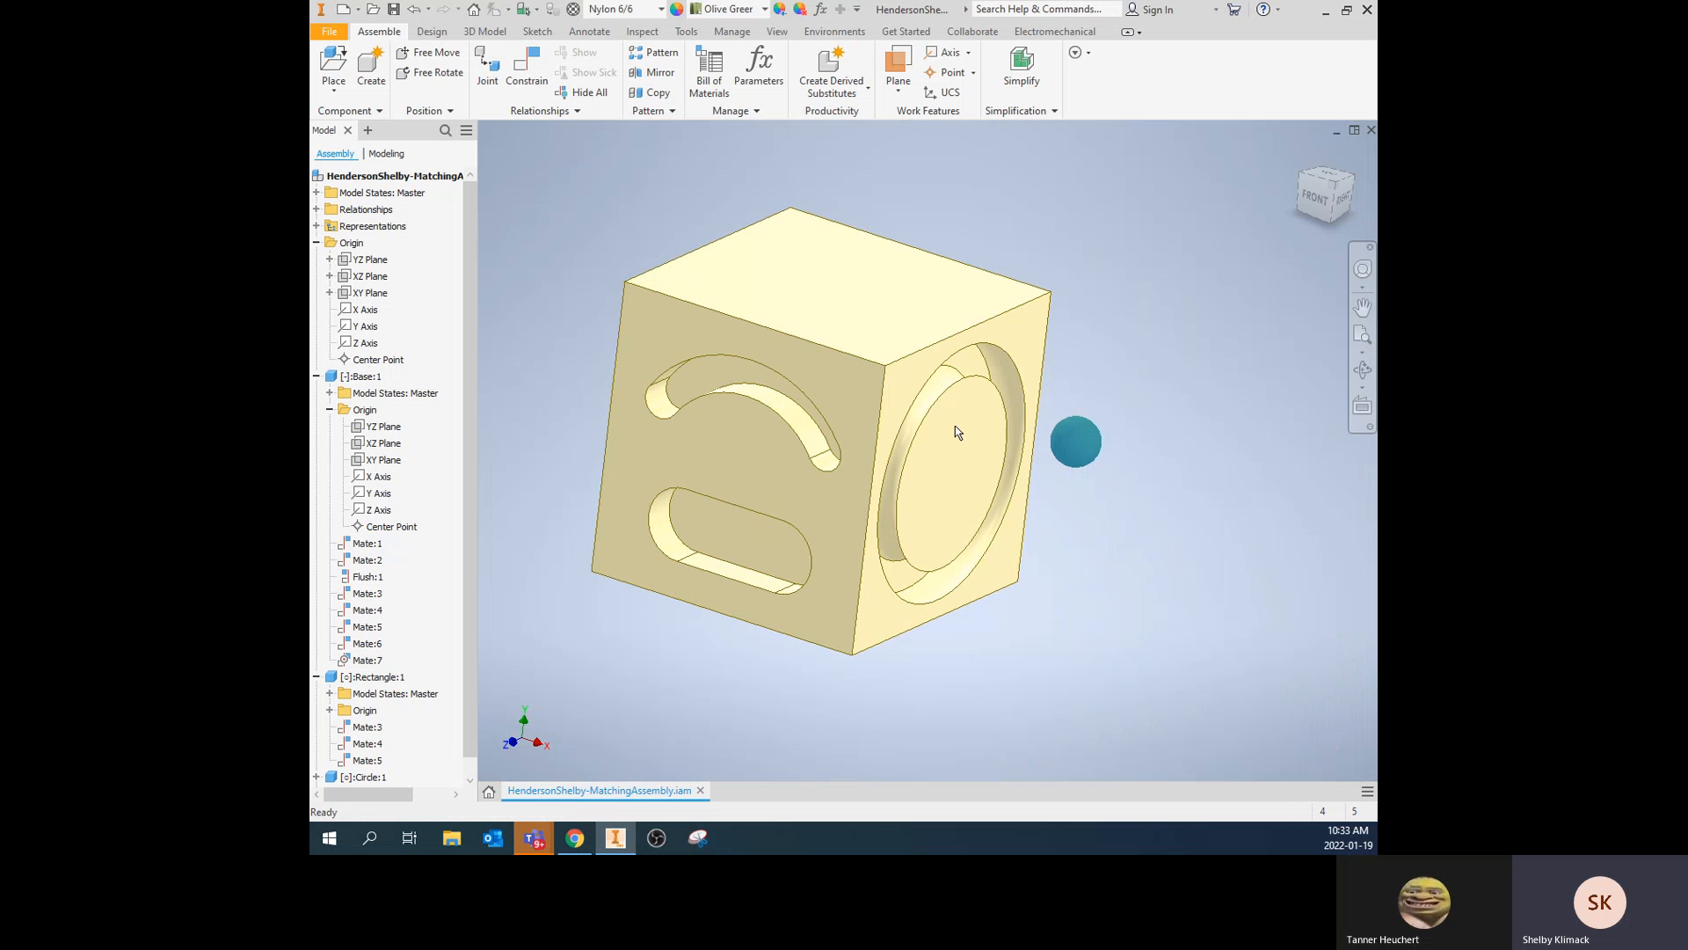
pyautogui.click(1064, 512)
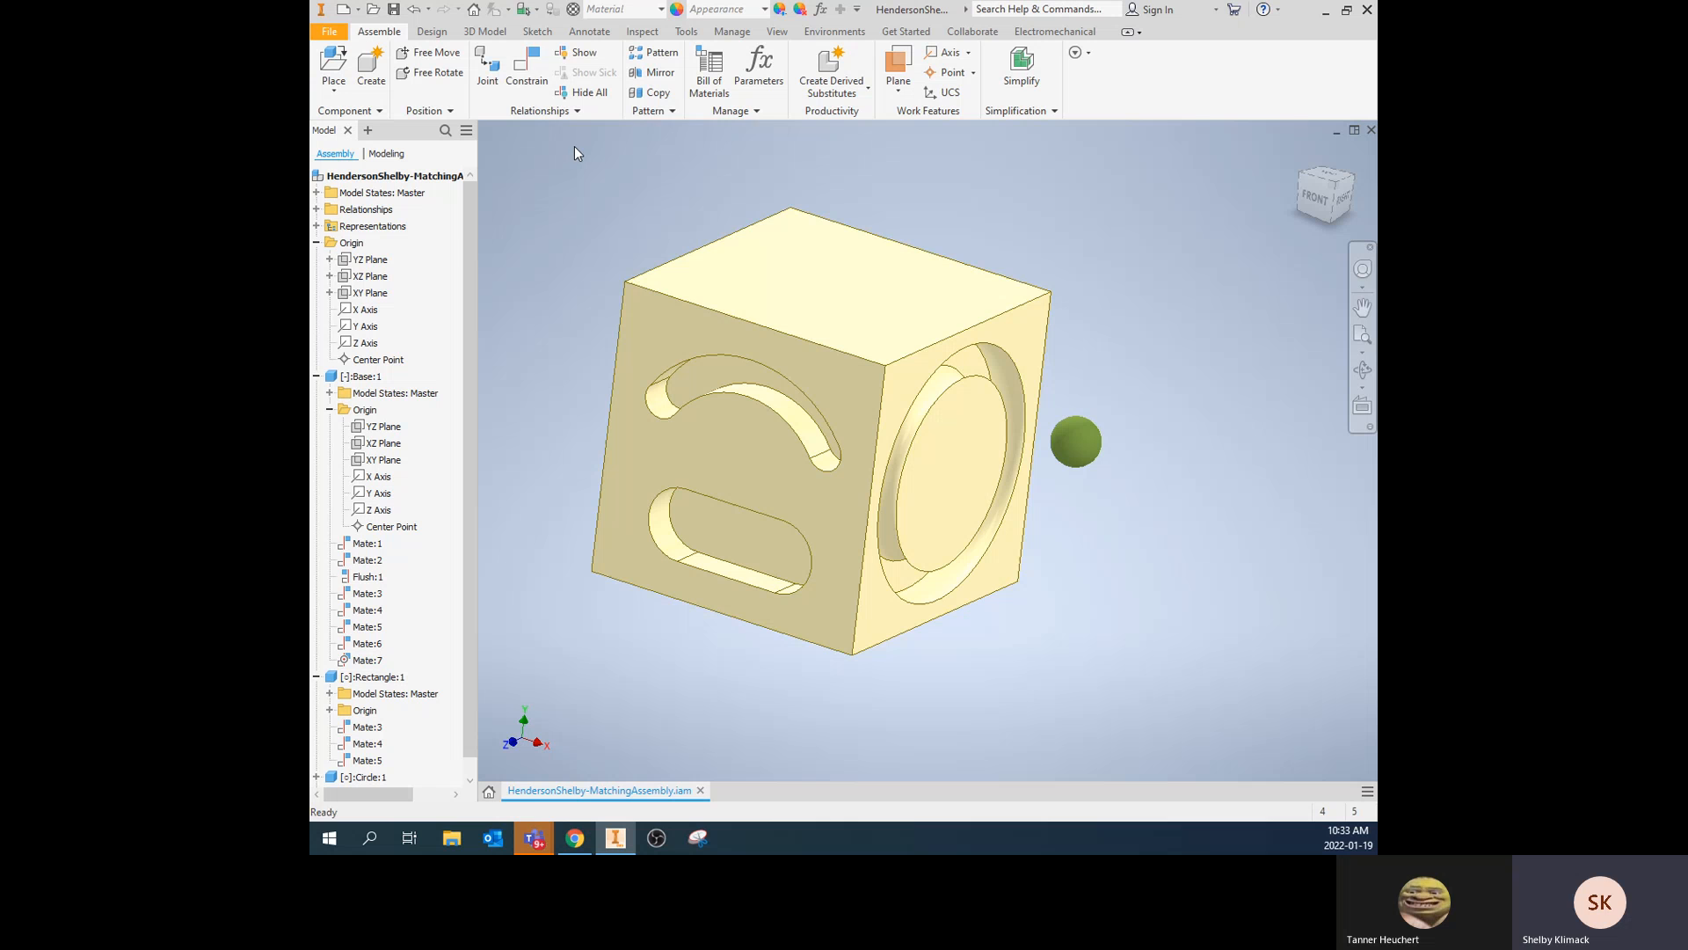
# - Start a Tangent constraint between the sphere and the groove's curved face
pyautogui.click(531, 74)
pyautogui.moveTo(591, 133); pyautogui.dragTo(563, 143)
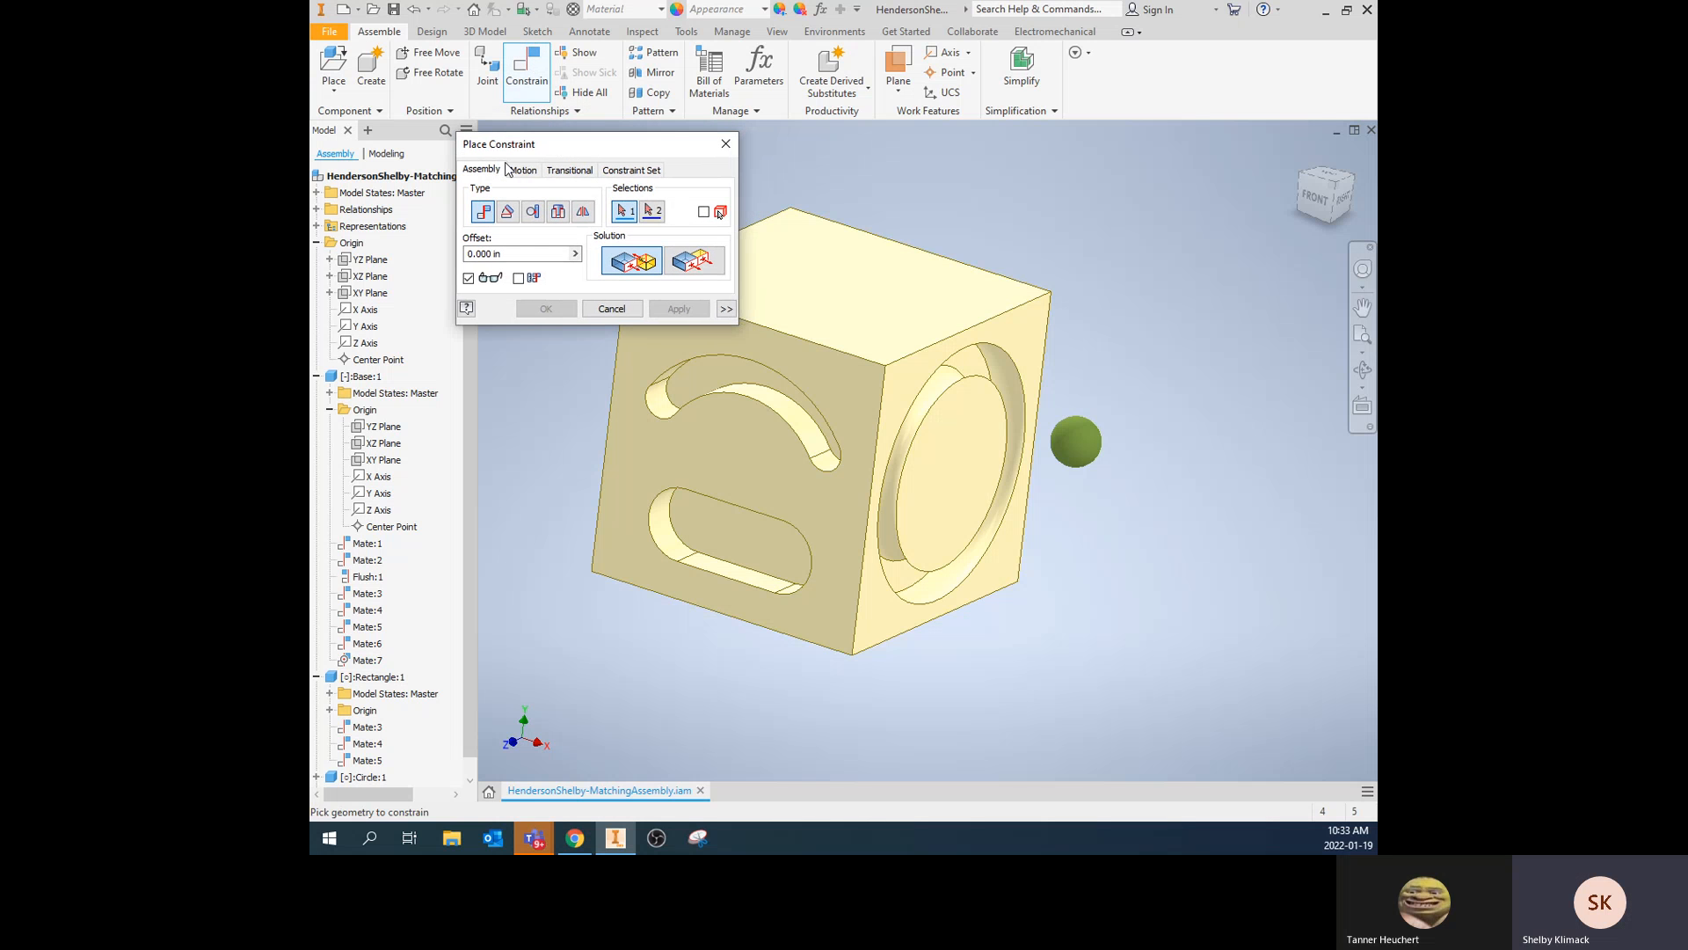
pyautogui.click(532, 215)
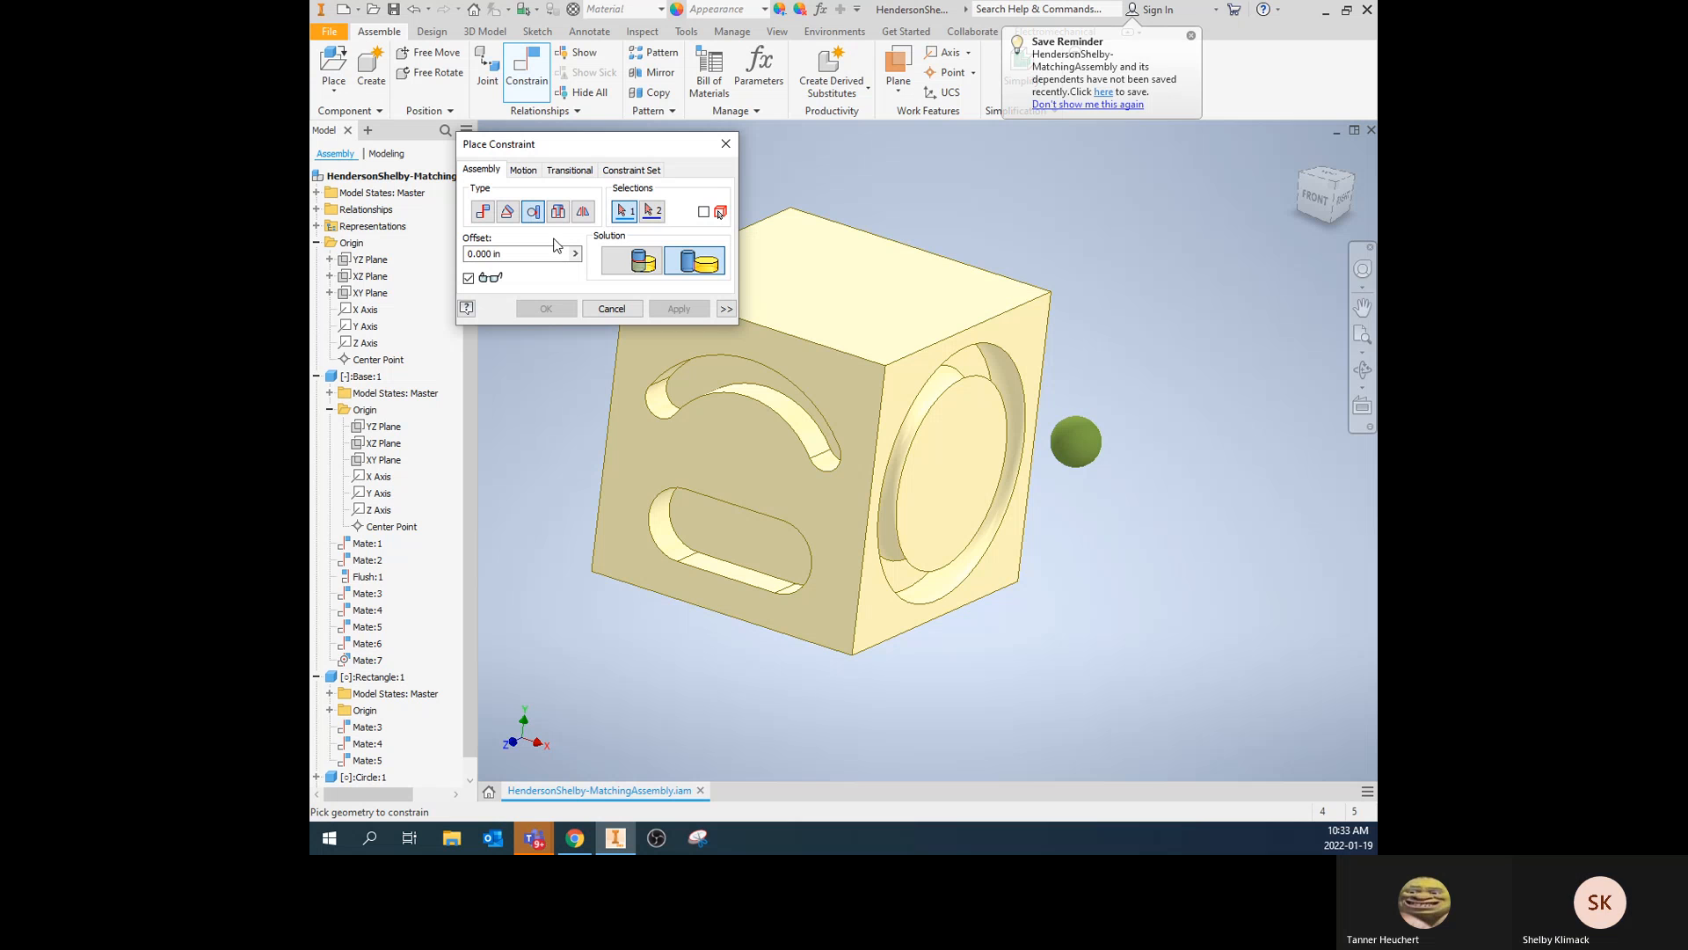
pyautogui.click(1086, 438)
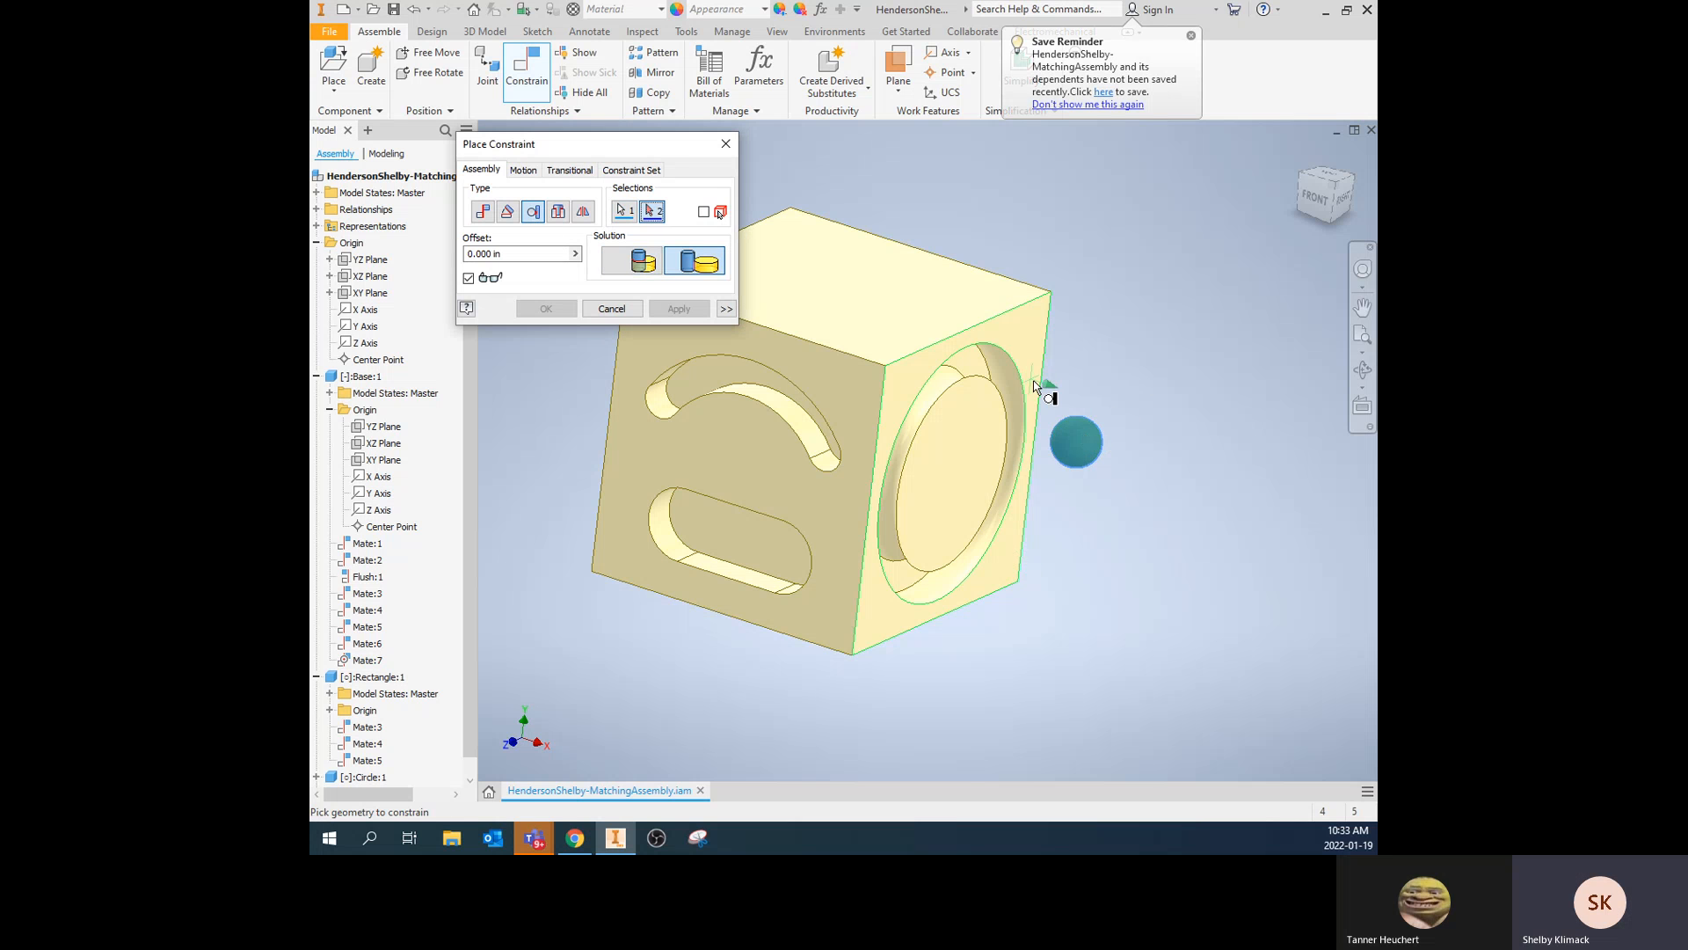
pyautogui.scroll(3, 1046, 387)
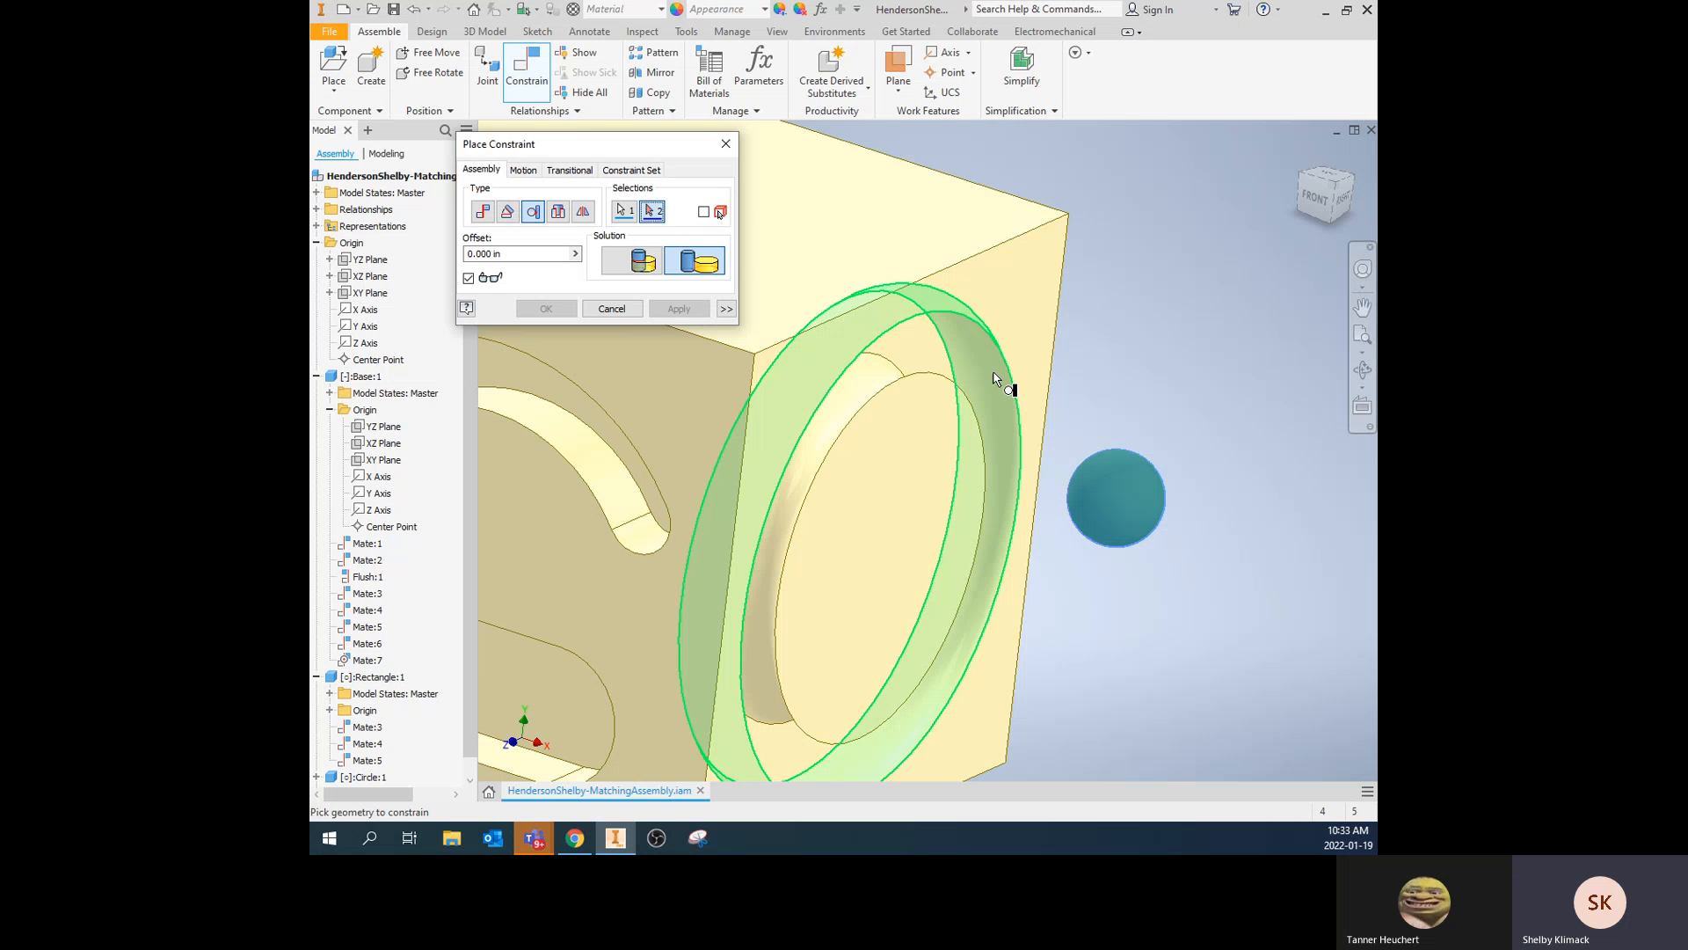
pyautogui.moveTo(995, 396)
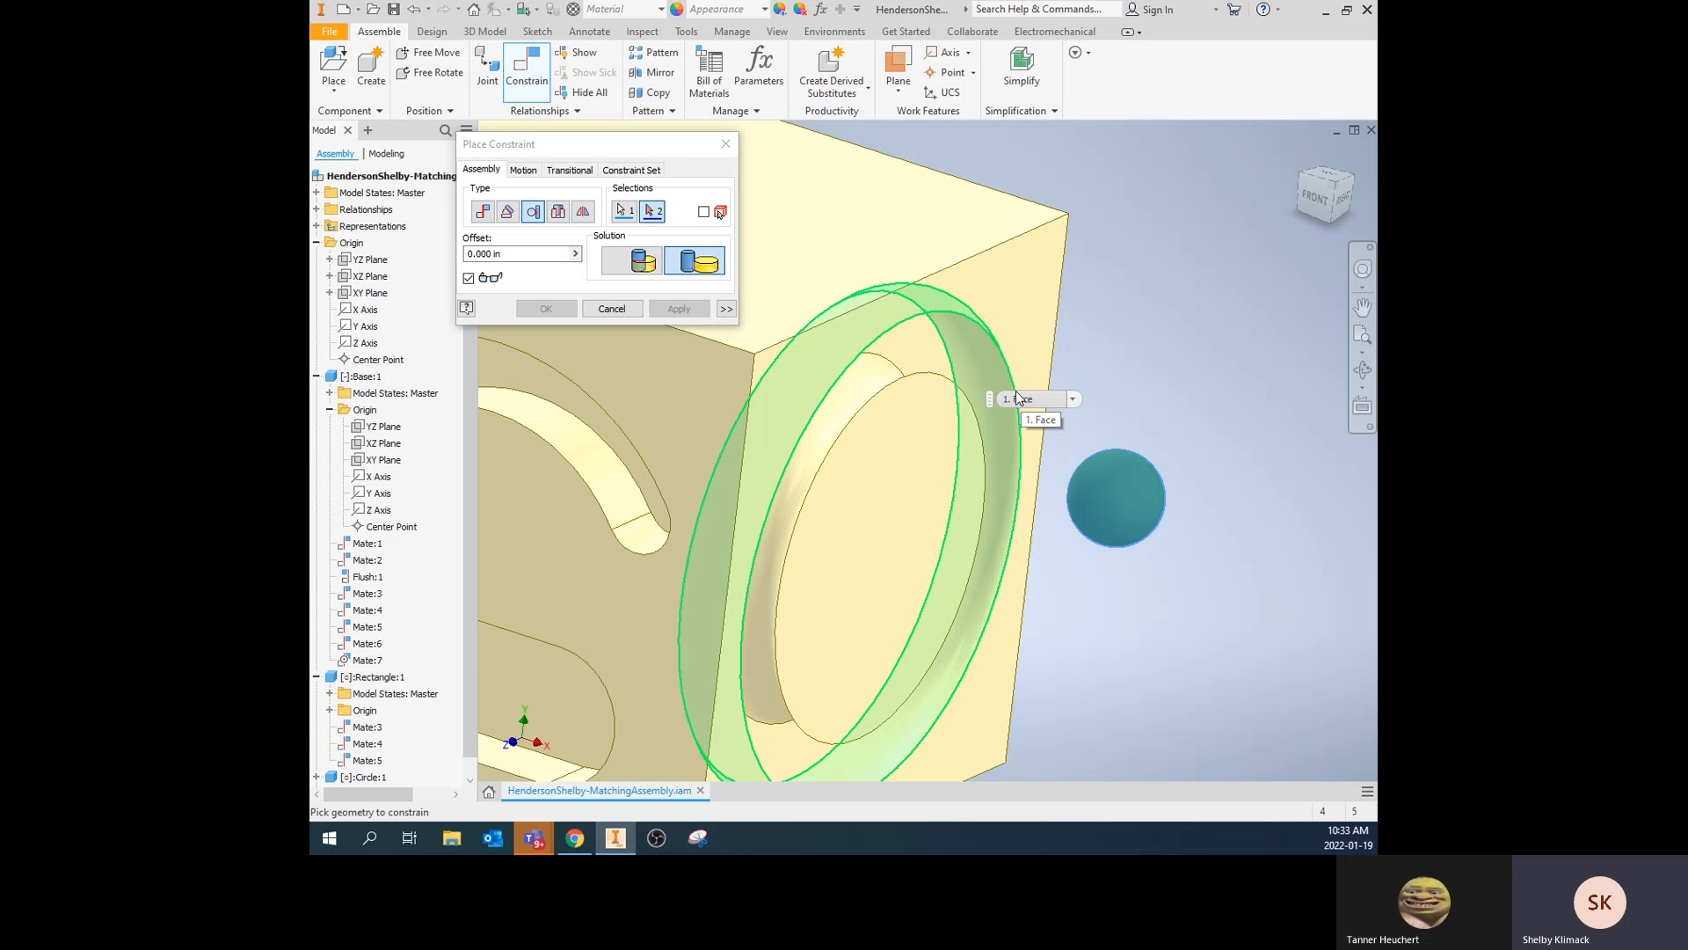
pyautogui.click(983, 356)
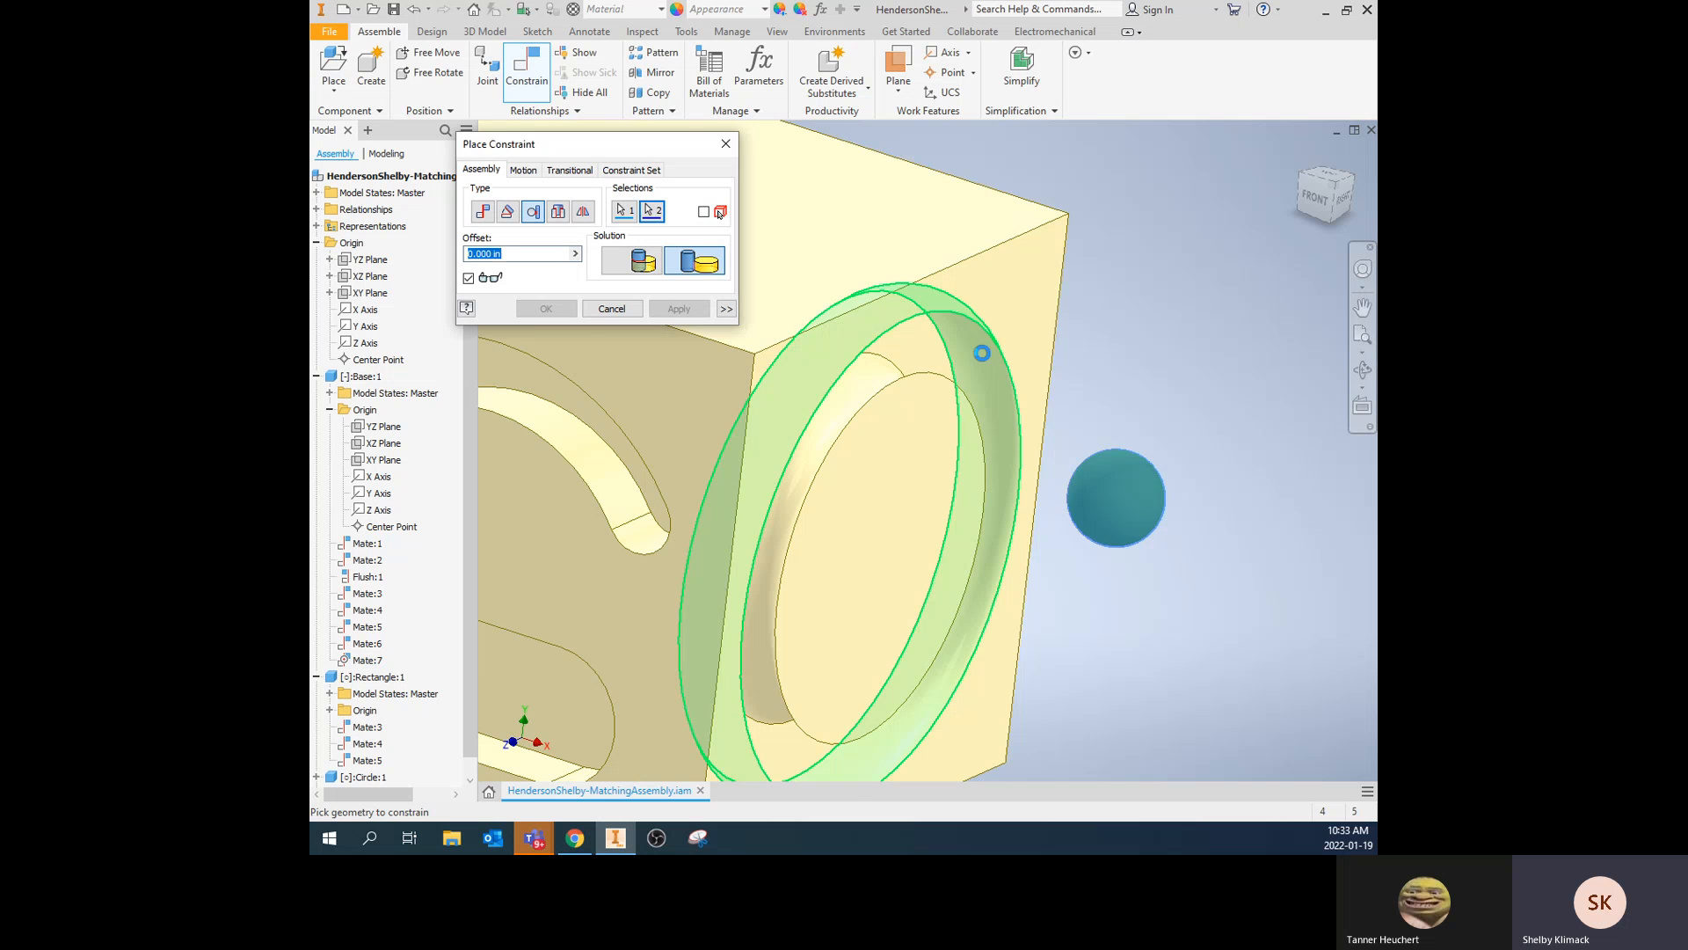
# - Set the tangent solution to Inside so the ball sits in the groove, and apply it
pyautogui.scroll(5, 1011, 497)
pyautogui.moveTo(1017, 535)
pyautogui.keyDown('shift'); pyautogui.mouseDown(button='middle')
pyautogui.moveTo(995, 536)
pyautogui.moveTo(1010, 510)
pyautogui.mouseUp(button='middle'); pyautogui.keyUp('shift')
pyautogui.scroll(-4, 1003, 492)
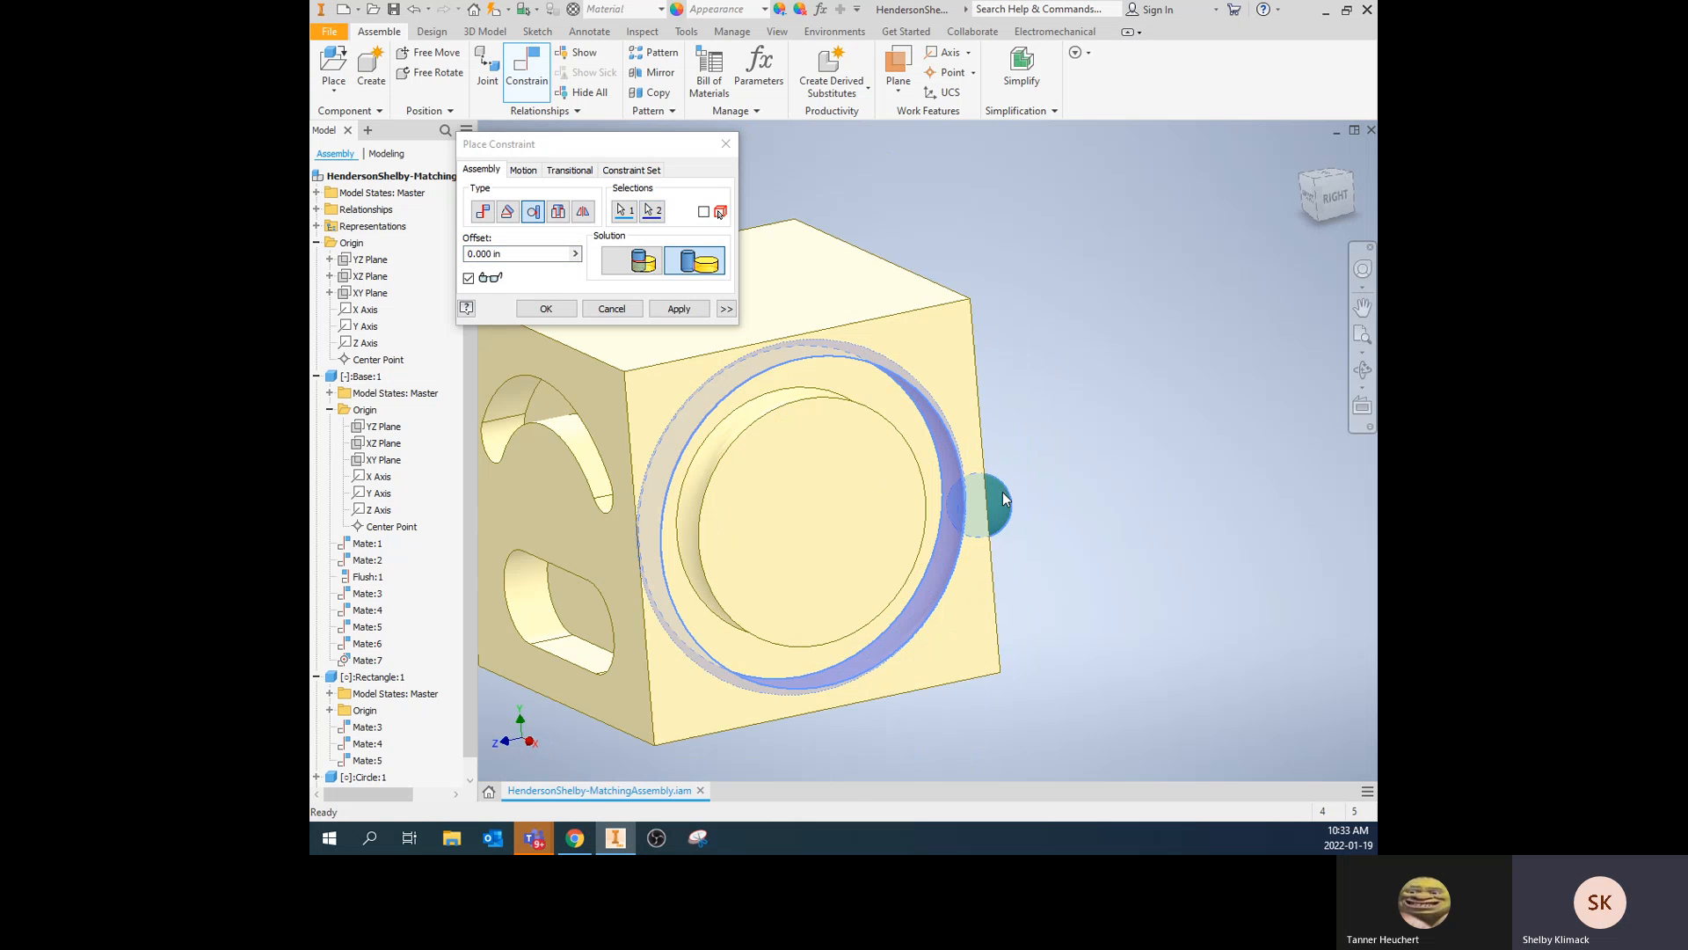
pyautogui.keyDown('shift'); pyautogui.moveTo(1032, 588); pyautogui.dragTo(988, 583, button='middle'); pyautogui.keyUp('shift')
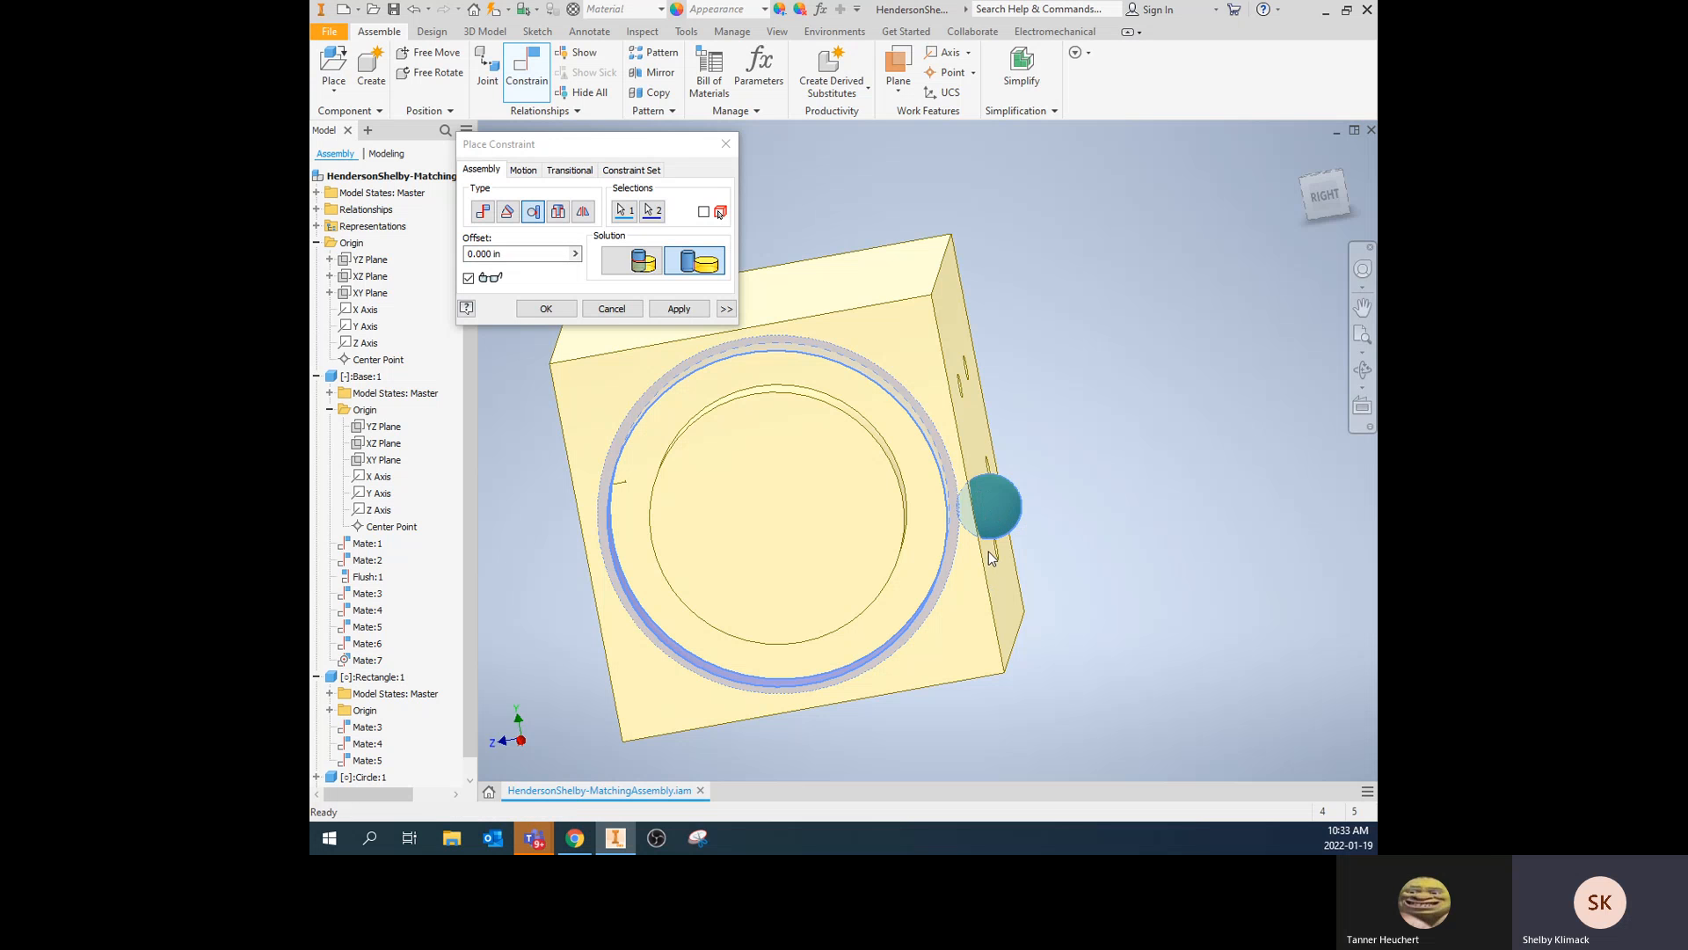
pyautogui.click(620, 266)
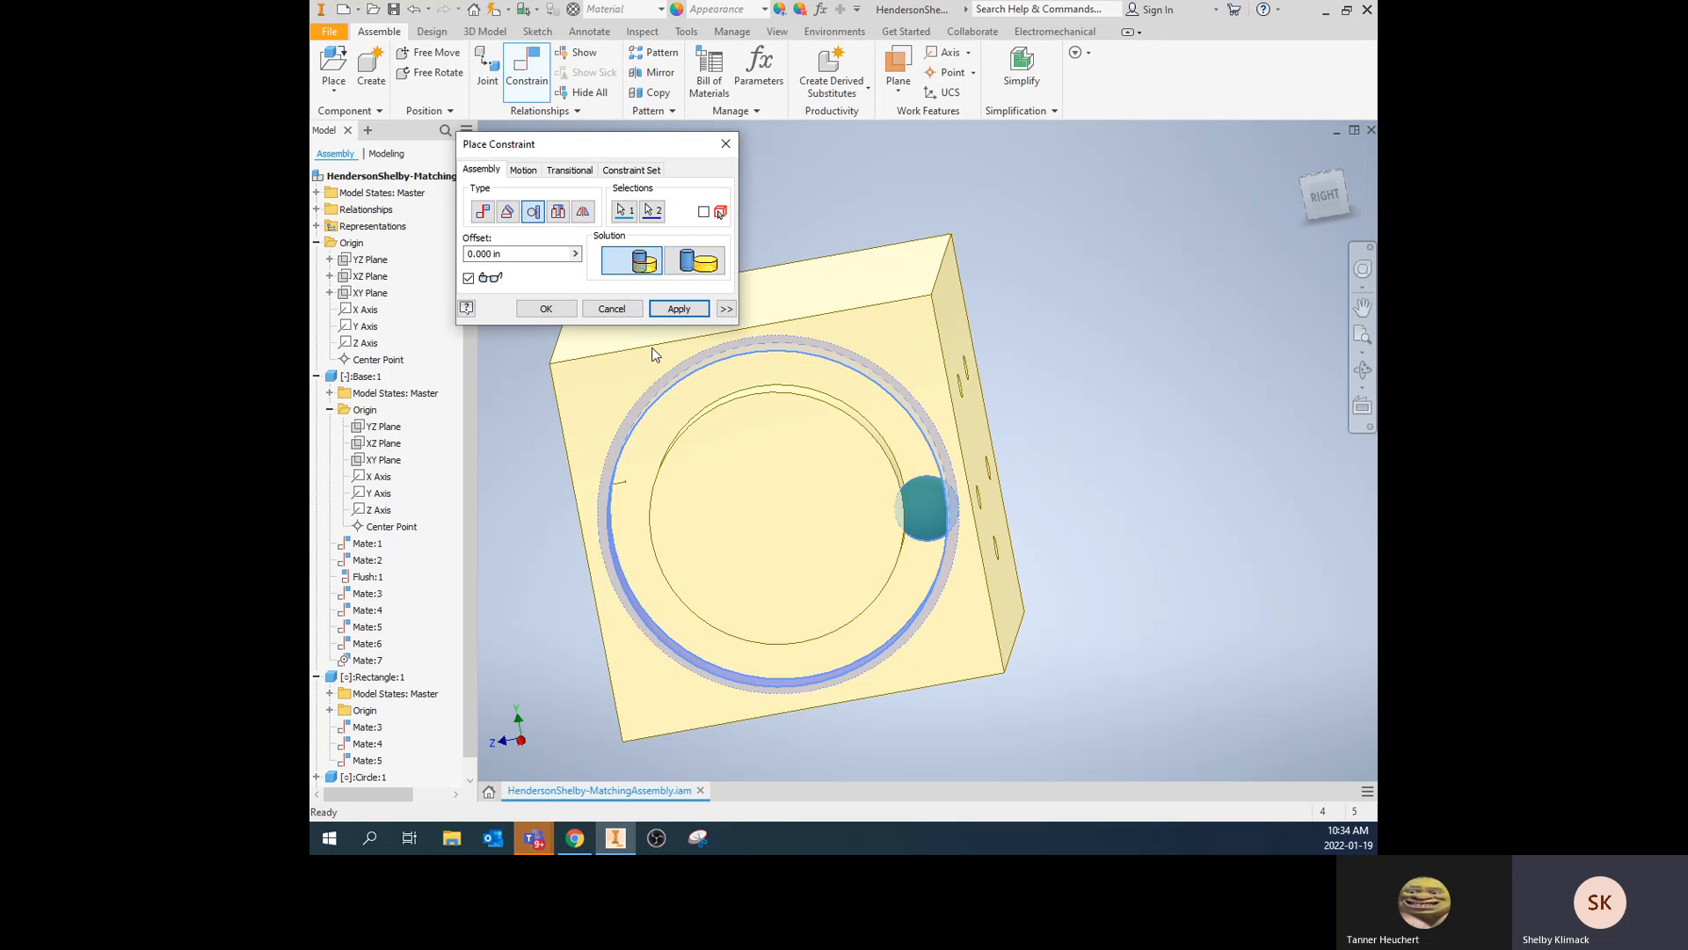
pyautogui.moveTo(797, 466)
pyautogui.keyDown('shift'); pyautogui.mouseDown(button='middle')
pyautogui.moveTo(848, 452)
pyautogui.moveTo(815, 472)
pyautogui.mouseUp(button='middle'); pyautogui.keyUp('shift')
pyautogui.click(682, 309)
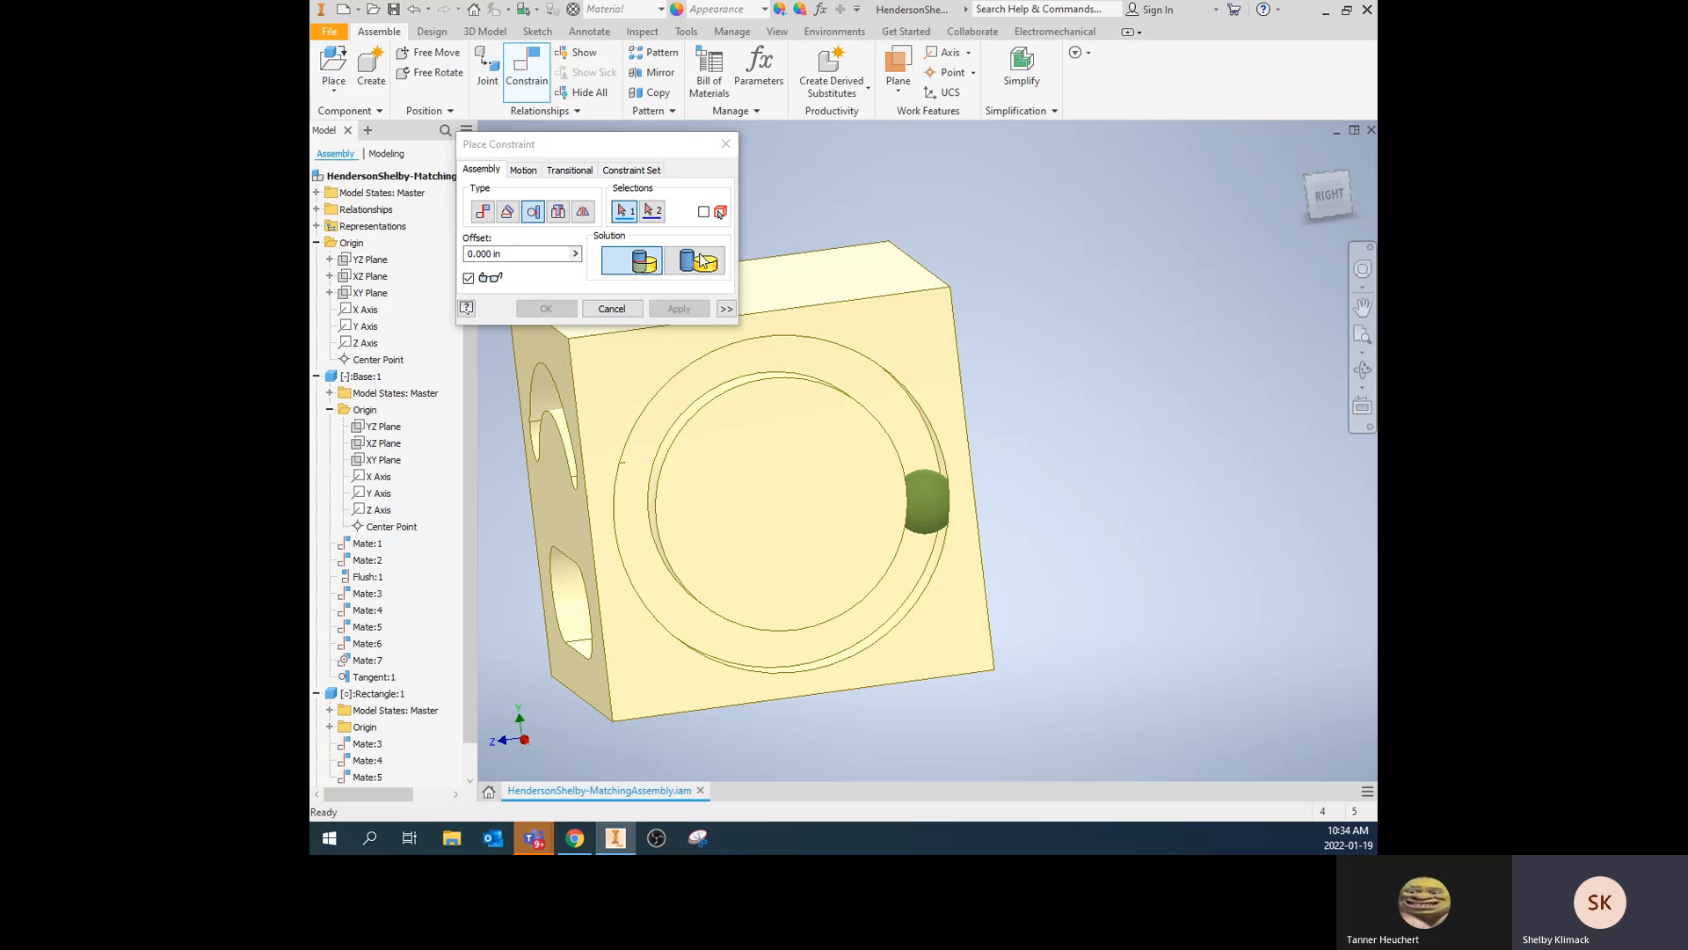
# - Close Place Constraint and slide the sphere around the groove to the top
pyautogui.click(726, 144)
pyautogui.moveTo(960, 381); pyautogui.dragTo(987, 404, button='middle')
pyautogui.moveTo(955, 538); pyautogui.dragTo(709, 459)
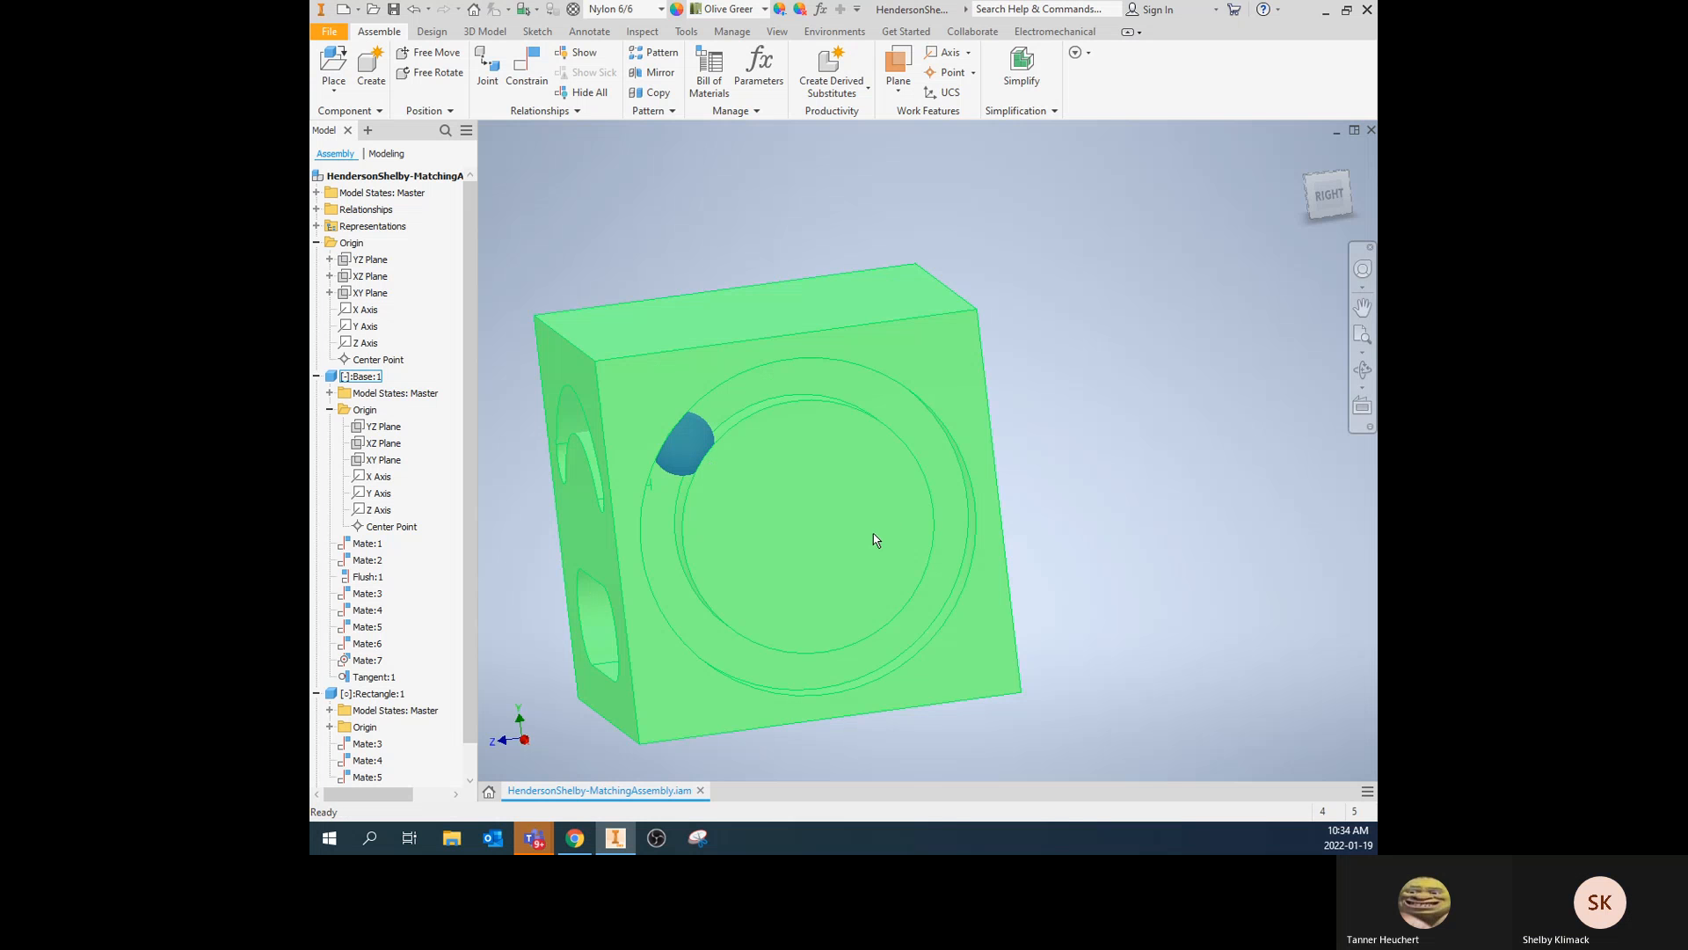
pyautogui.click(727, 240)
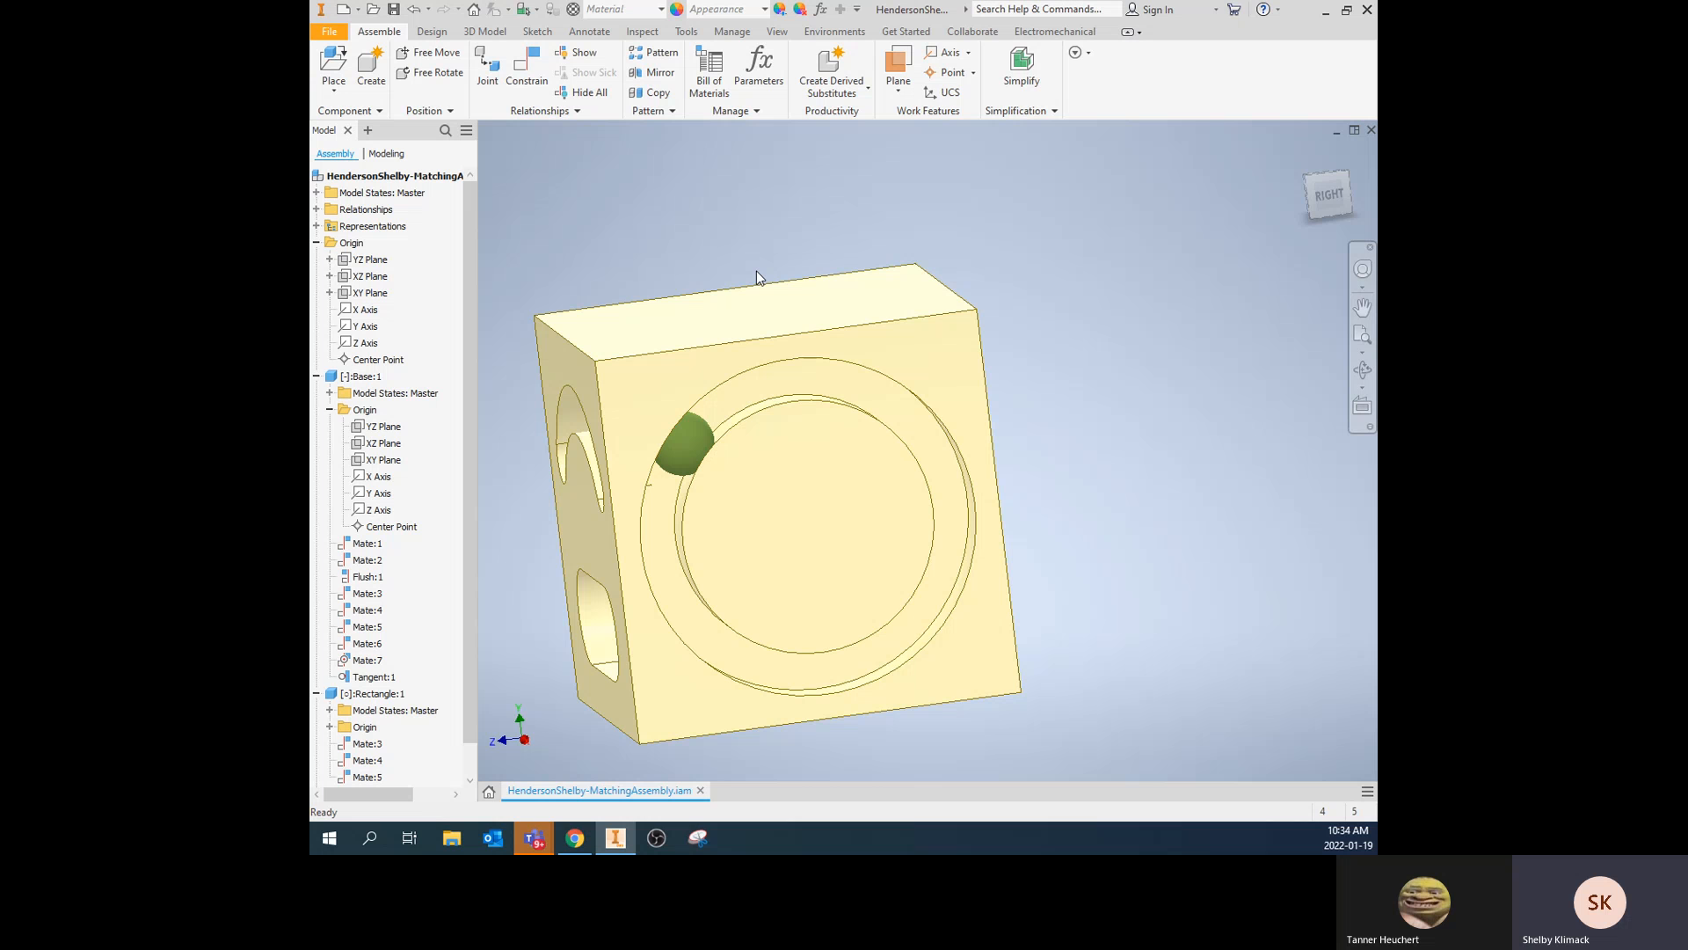
# - Free-orbit with F4 to review the triangle, circle and rectangle faces, then save the assembly
pyautogui.press('F4')
pyautogui.moveTo(716, 531); pyautogui.dragTo(1032, 528)
pyautogui.press('F4')
pyautogui.moveTo(867, 595); pyautogui.dragTo(939, 584)
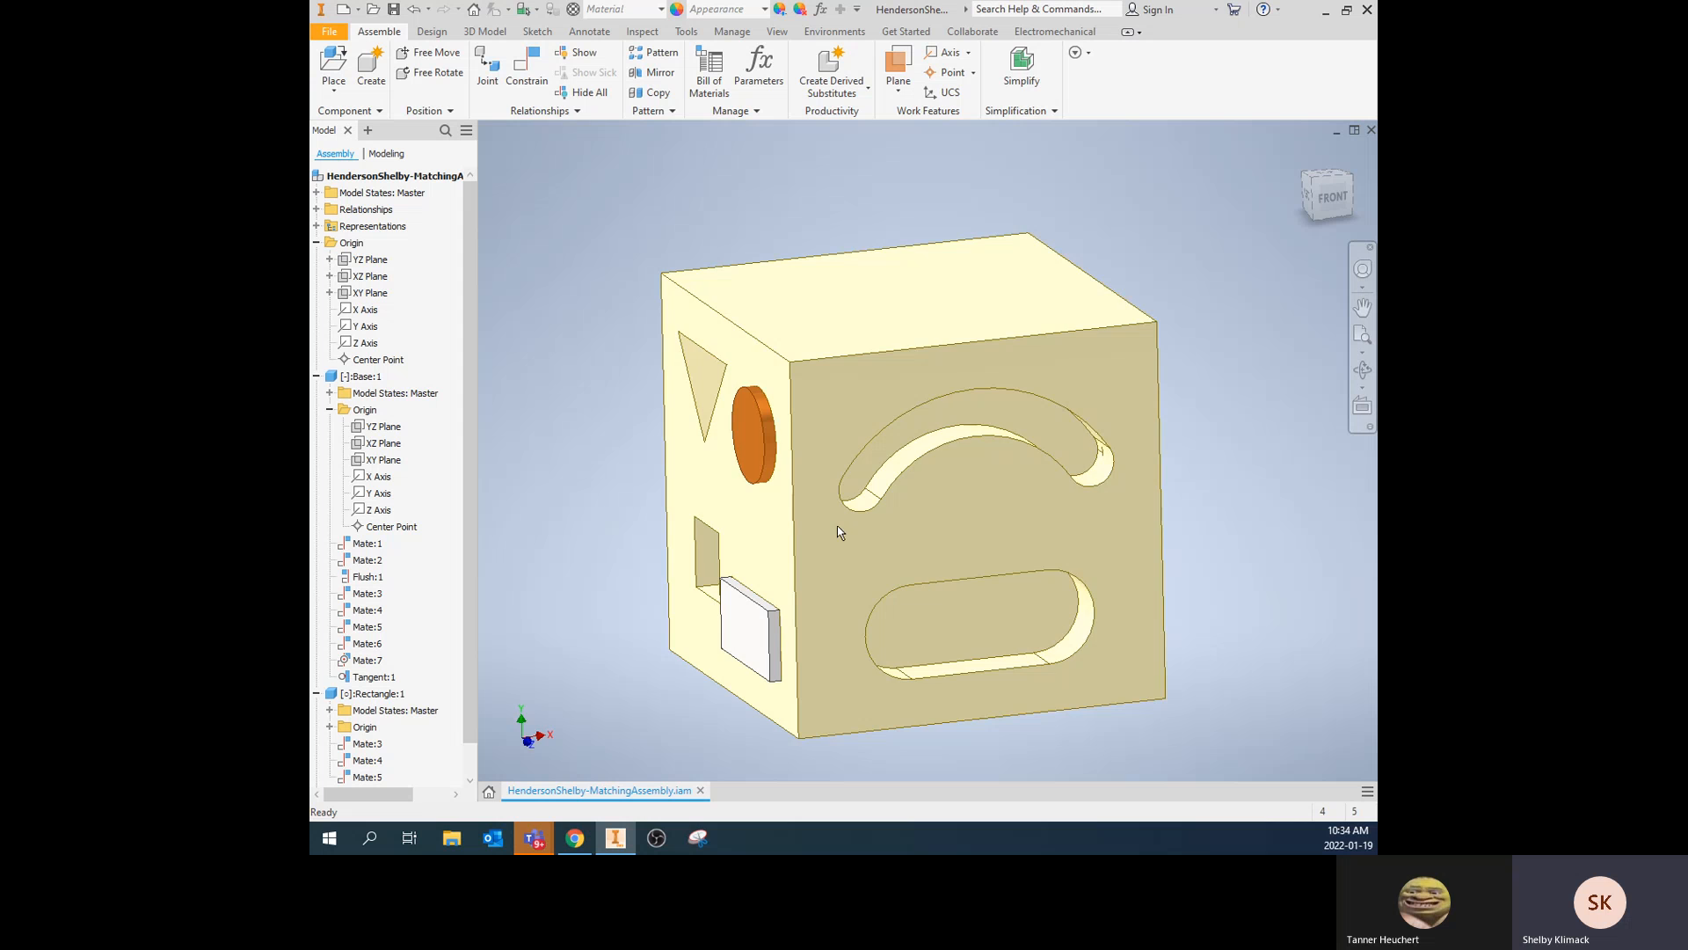
pyautogui.click(394, 11)
# - Switch to Chrome showing the Canvas Assemblies and Constraints instructions from step 1's part files
pyautogui.click(574, 847)
pyautogui.scroll(2, 644, 378)
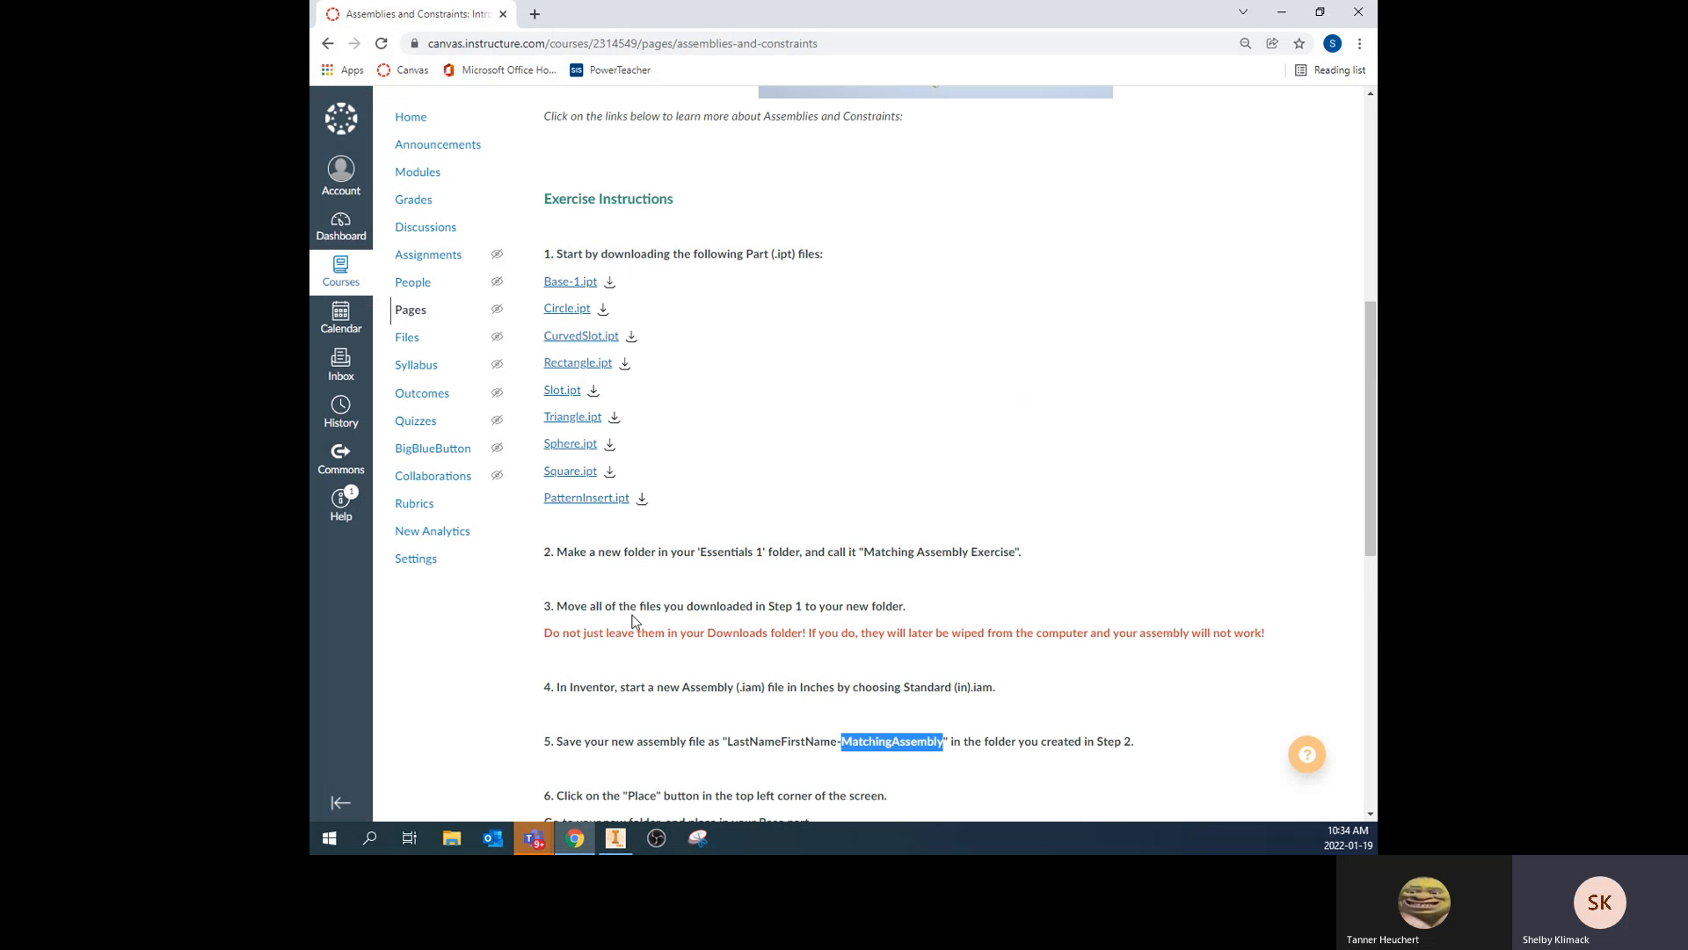
pyautogui.click(713, 559)
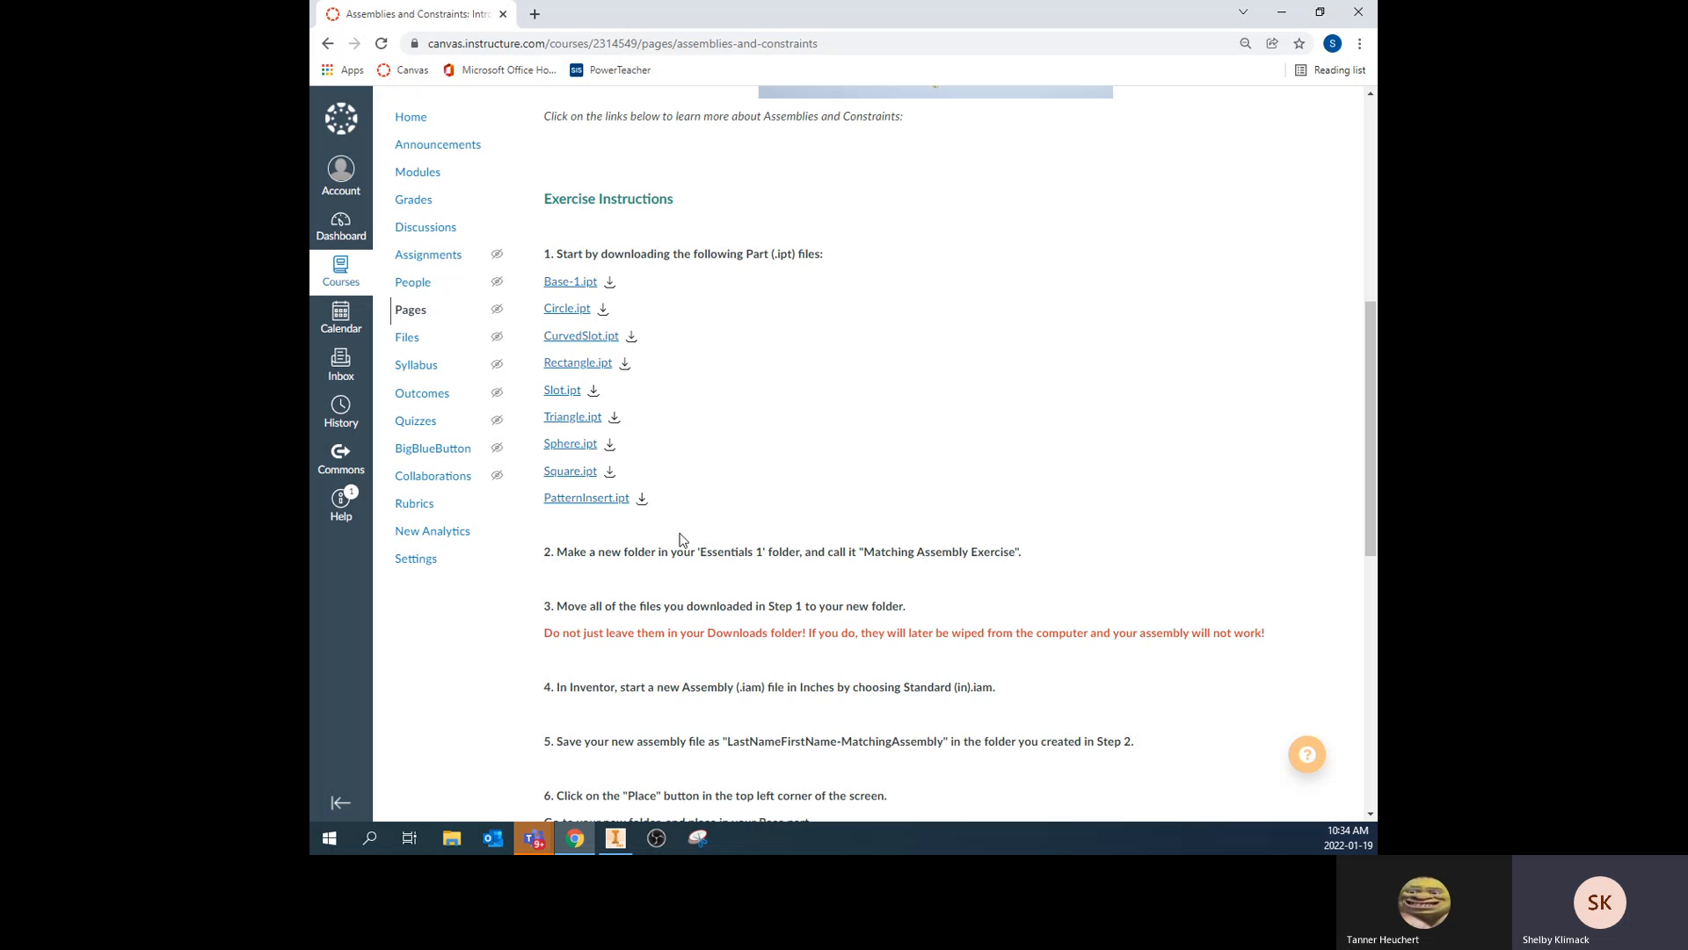